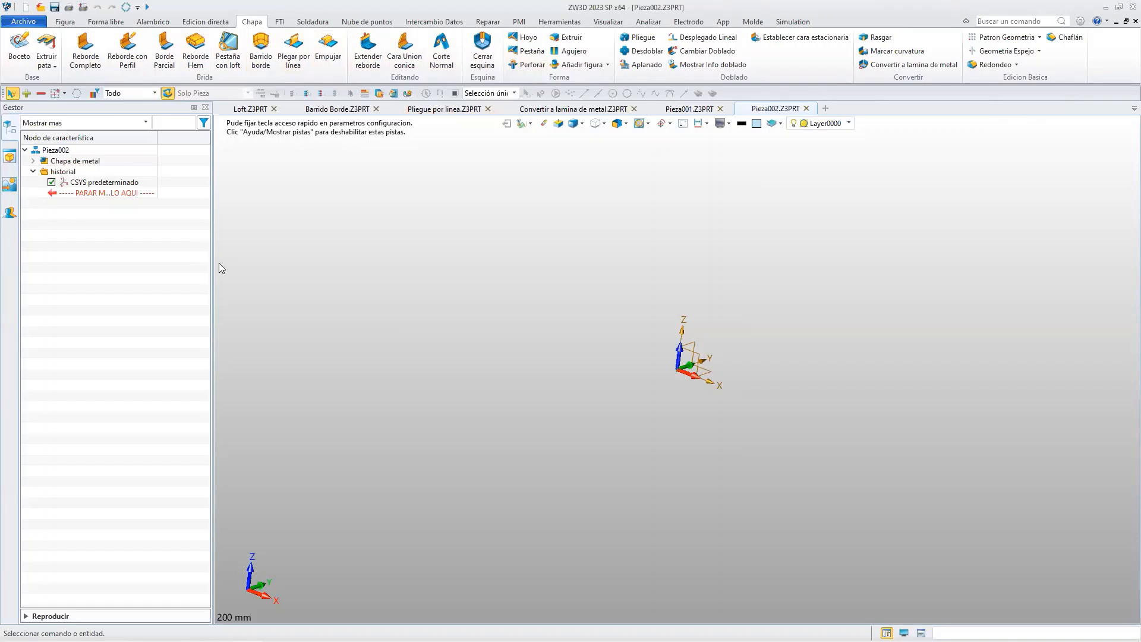
Start a new sketch on the XZ plane of the default coordinate system.
click(19, 50)
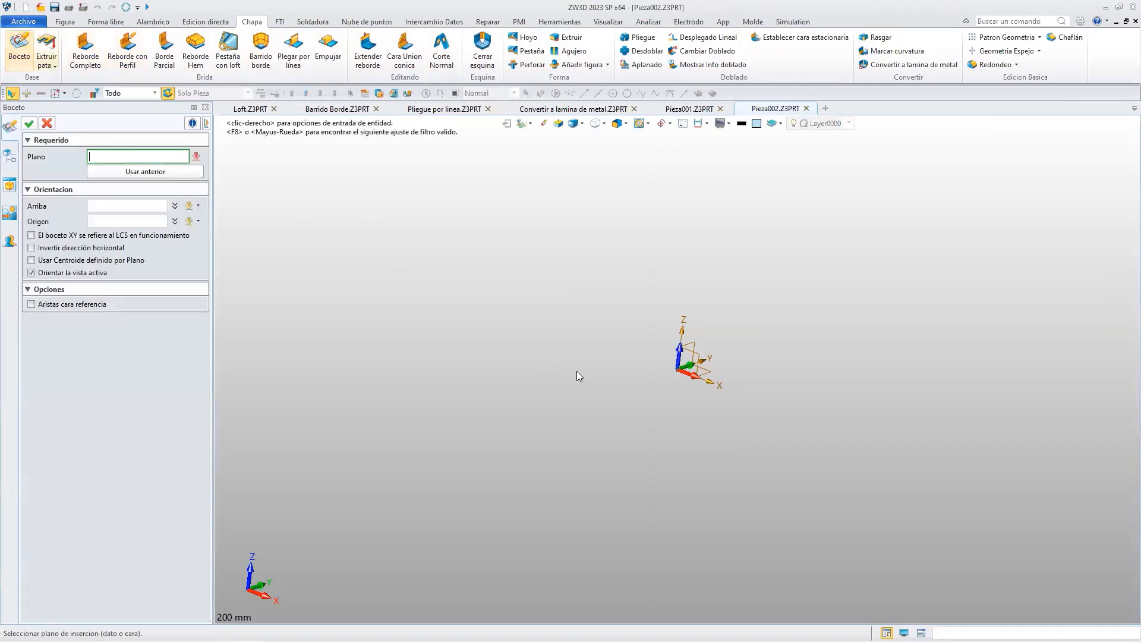
click(689, 357)
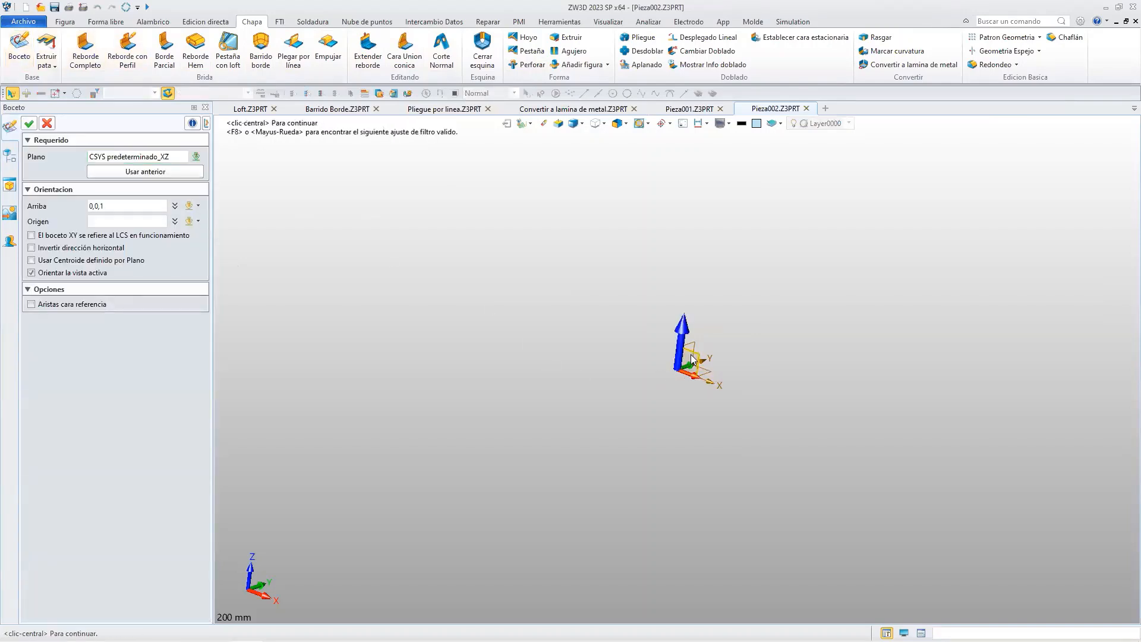
click(29, 123)
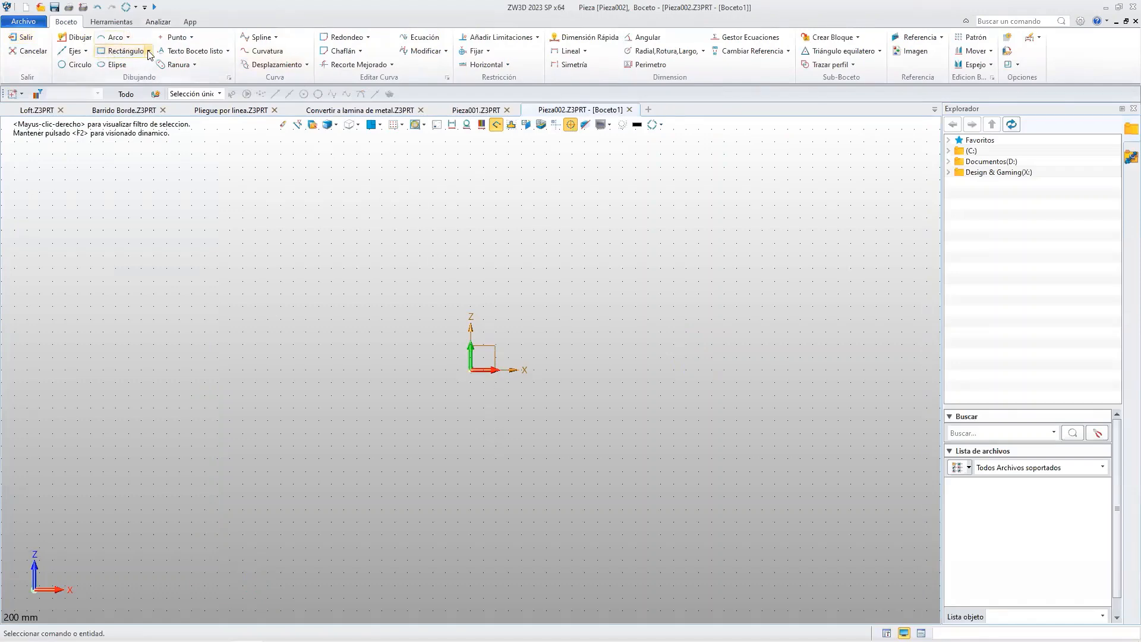
Draw a center rectangle at the origin, 100 mm wide and 90 mm high, and finish the sketch.
click(149, 52)
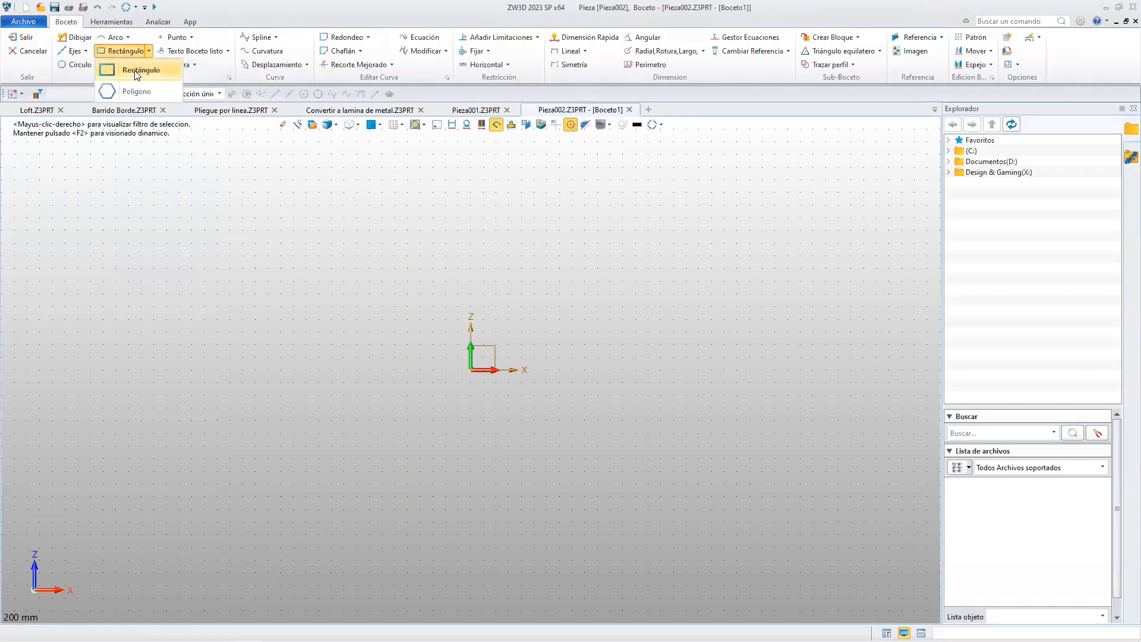
click(136, 72)
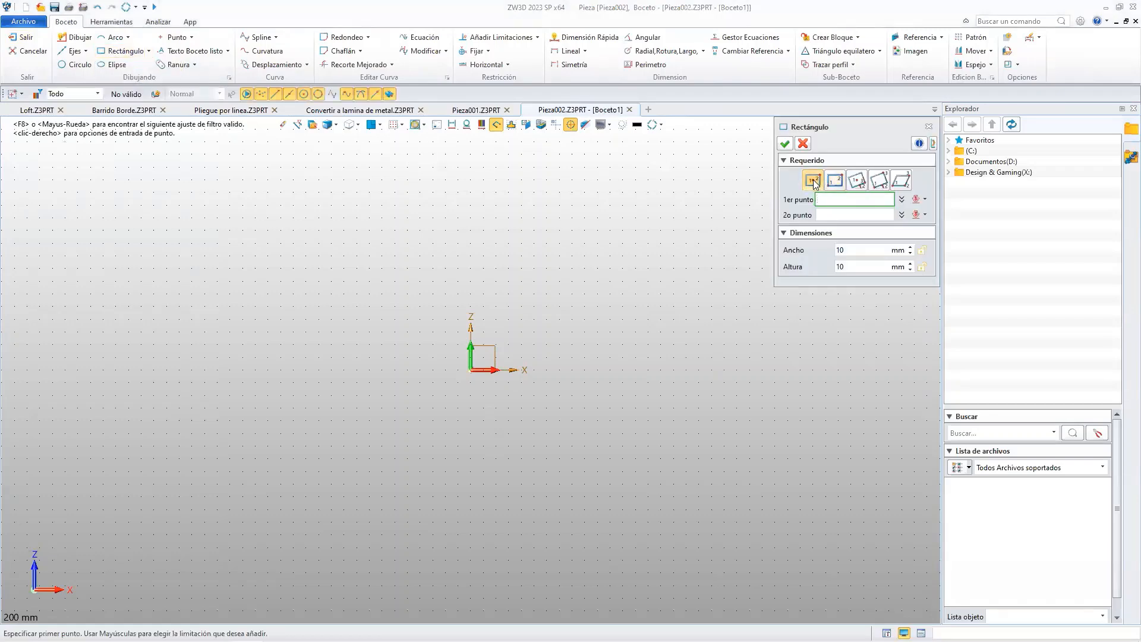
click(472, 369)
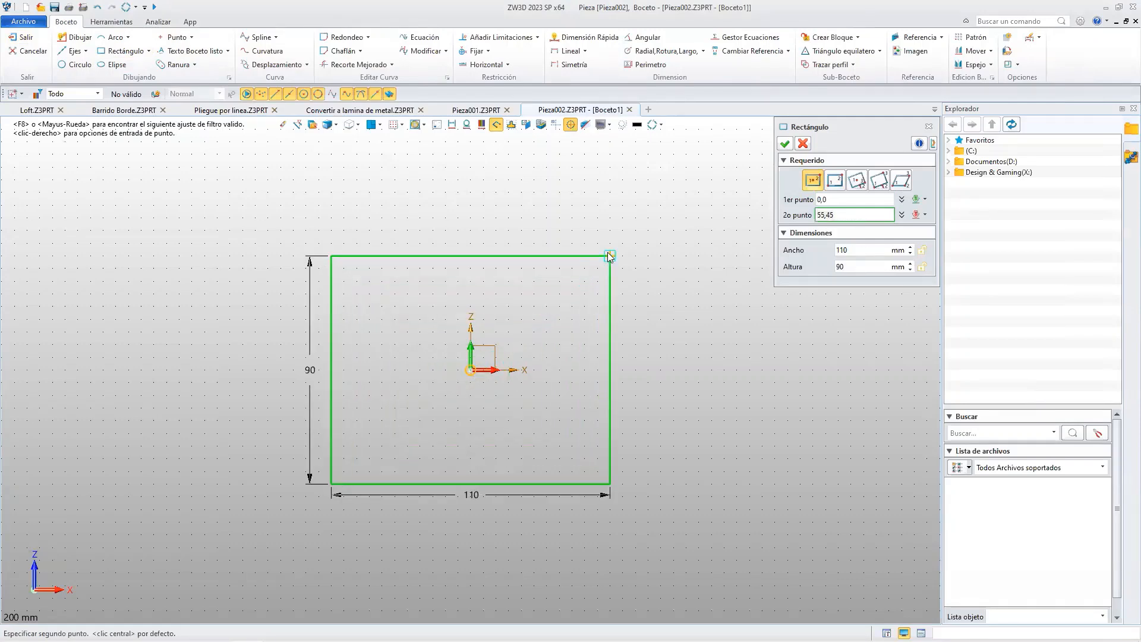
click(607, 252)
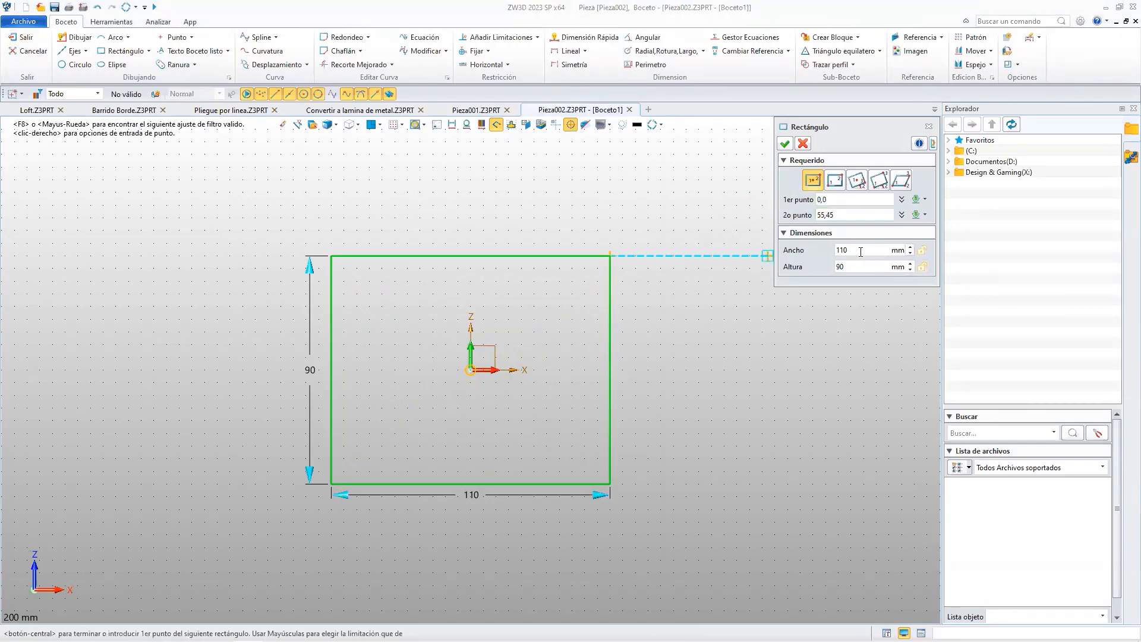
click(839, 250)
text(100)
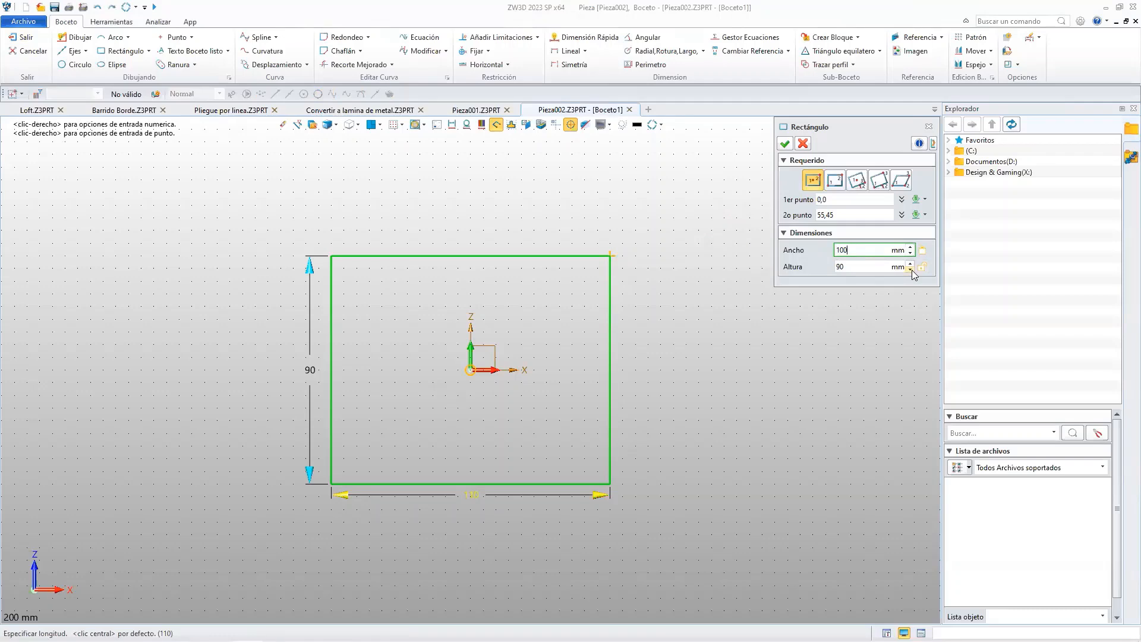
click(785, 144)
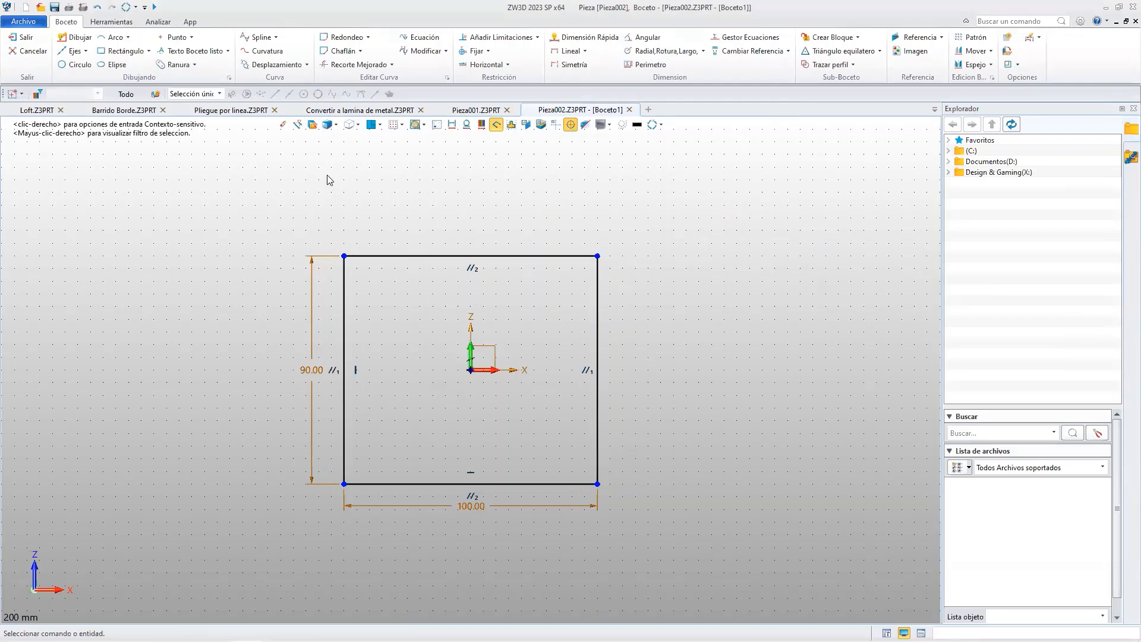
click(21, 37)
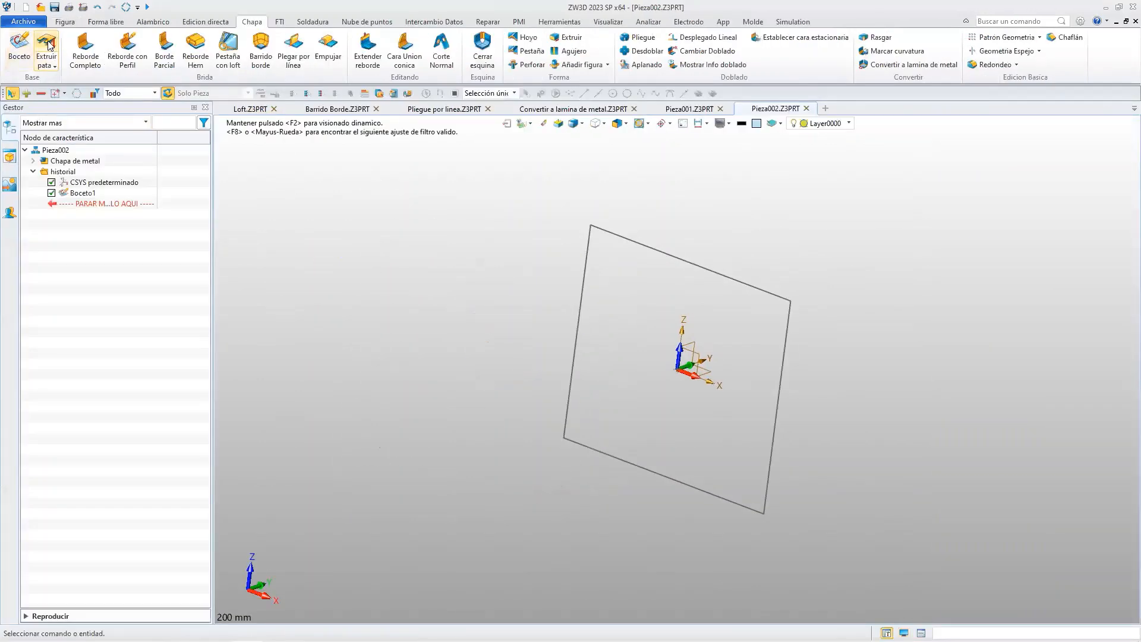
Set up a sheet metal tab extrusion from the rectangle sketch with a thickness of 0.5 mm.
click(48, 43)
click(671, 256)
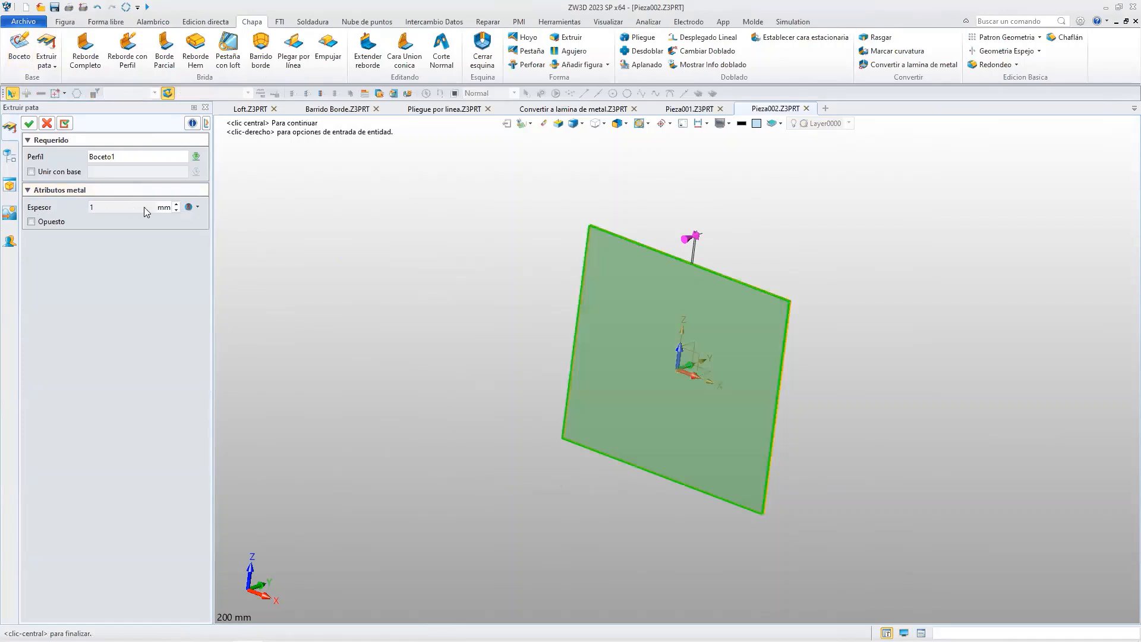
click(197, 206)
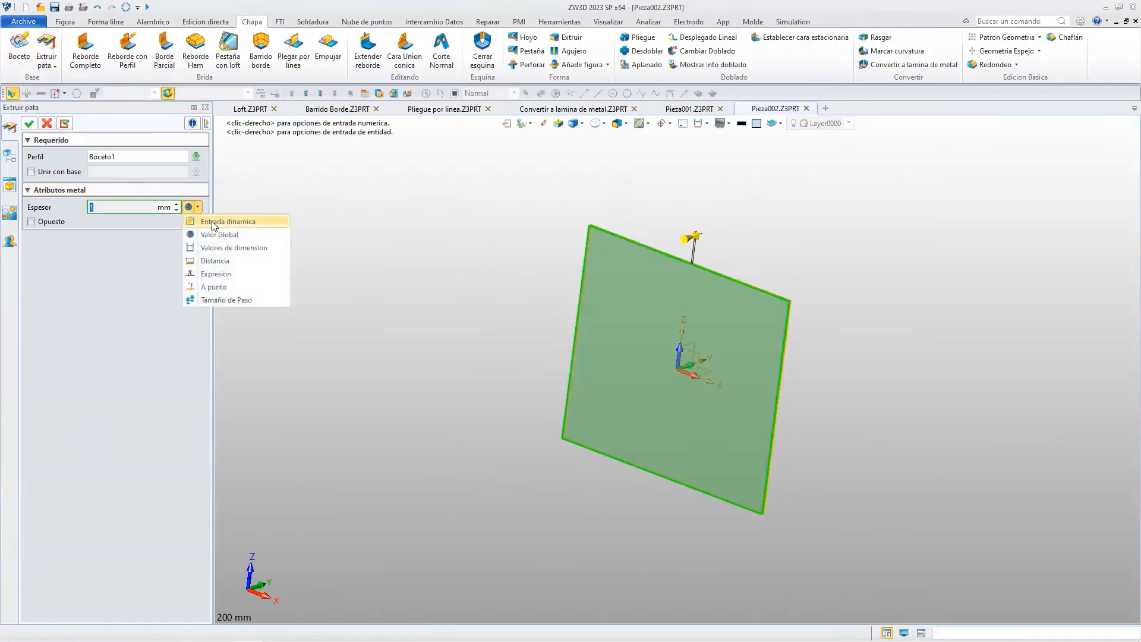
click(213, 223)
double_click(103, 208)
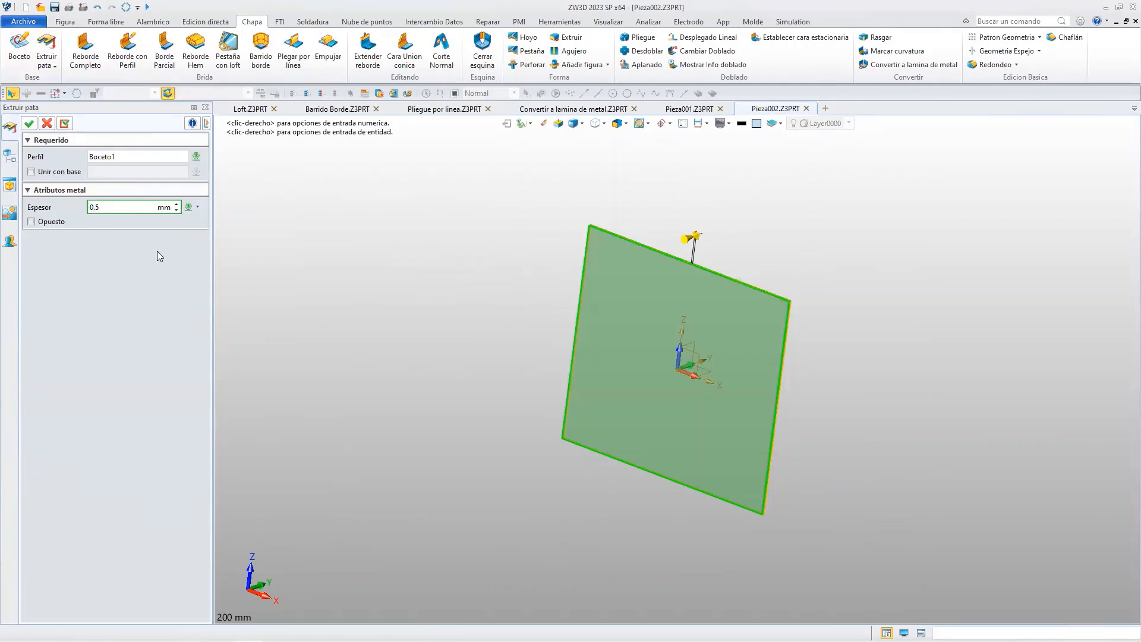
Preview the tab's thickness on the opposite side, restore the original direction and create the tab.
middle_drag(782, 335, 606, 246)
scroll(657, 293, up, 10)
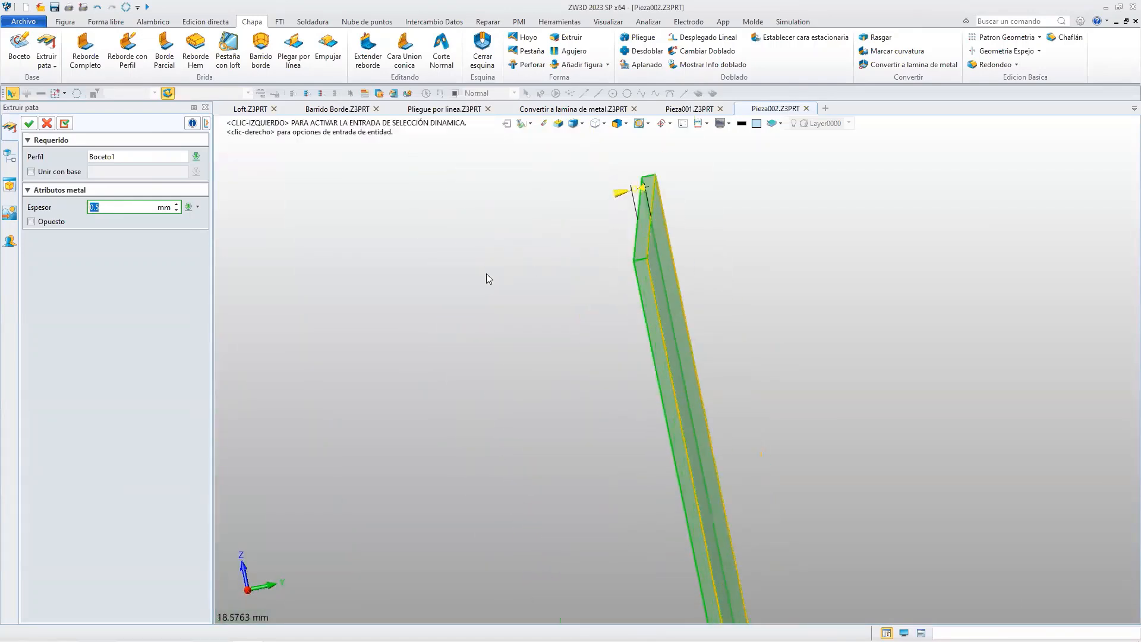
click(32, 221)
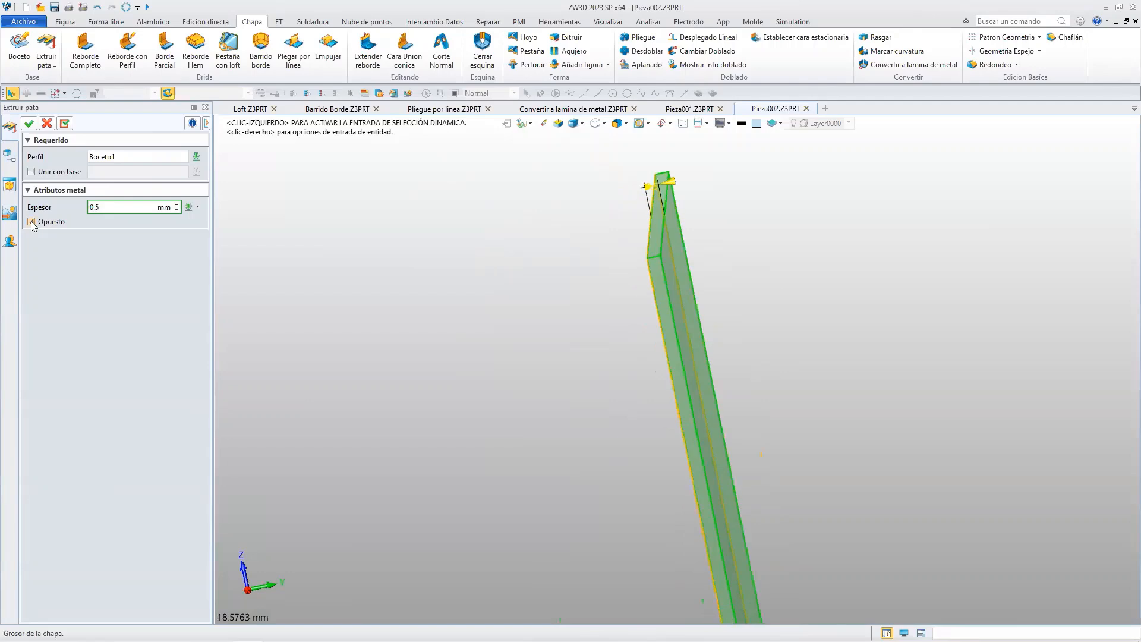
click(32, 221)
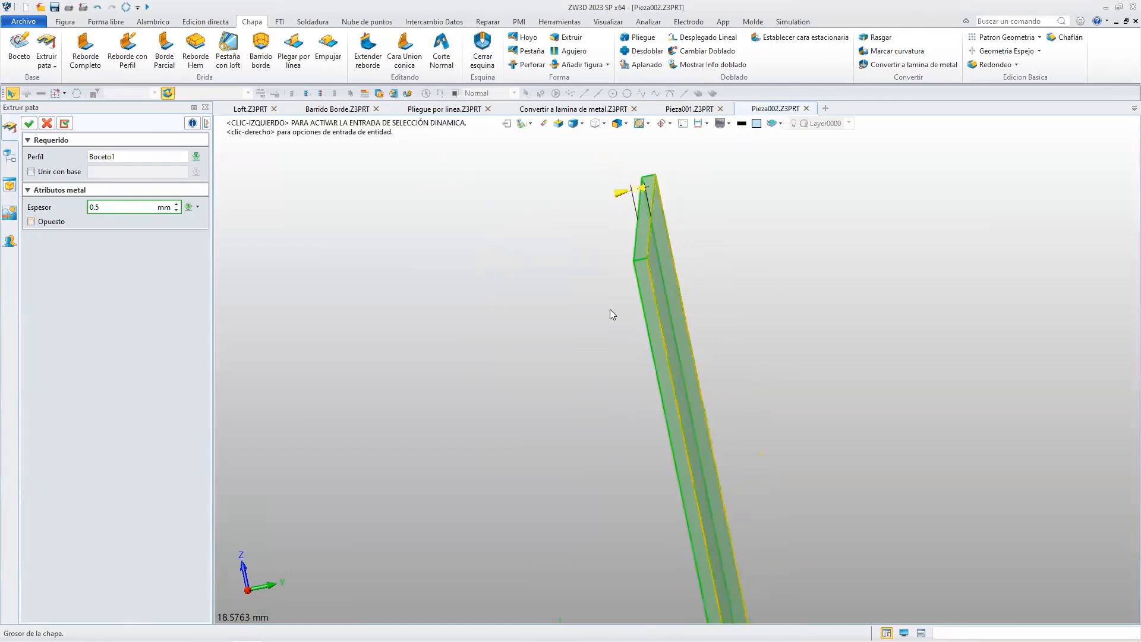
scroll(611, 309, up, 5)
scroll(630, 323, down, 10)
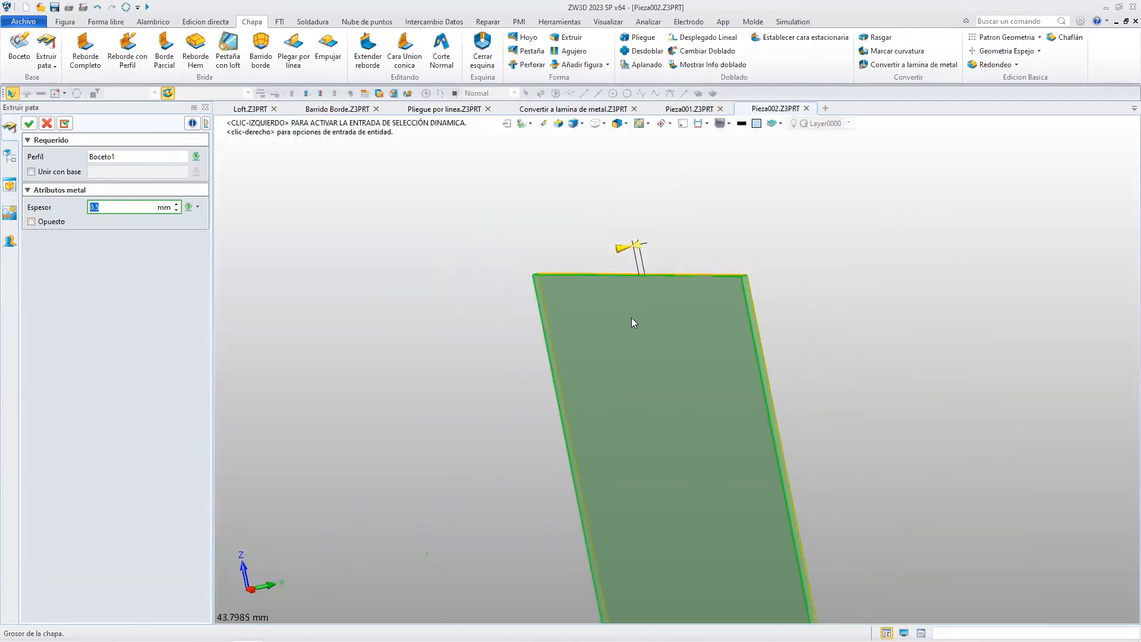
right_drag(634, 432, 665, 425)
scroll(662, 433, down, 3)
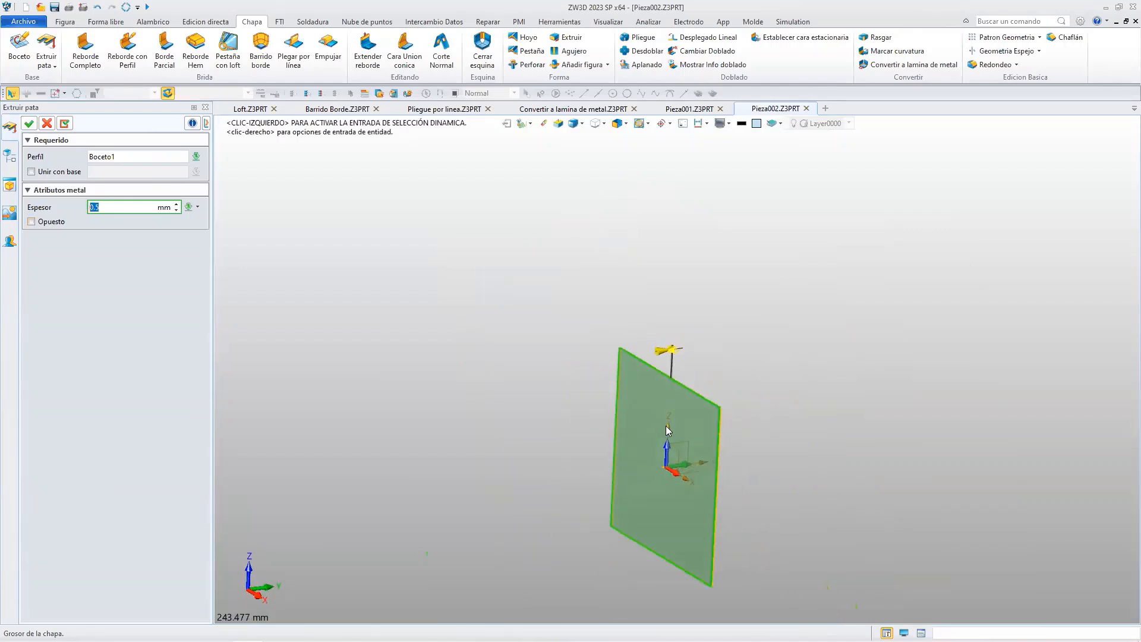
click(28, 125)
Start a full flange and select all four edges of the sheet for it.
right_drag(666, 436, 656, 356)
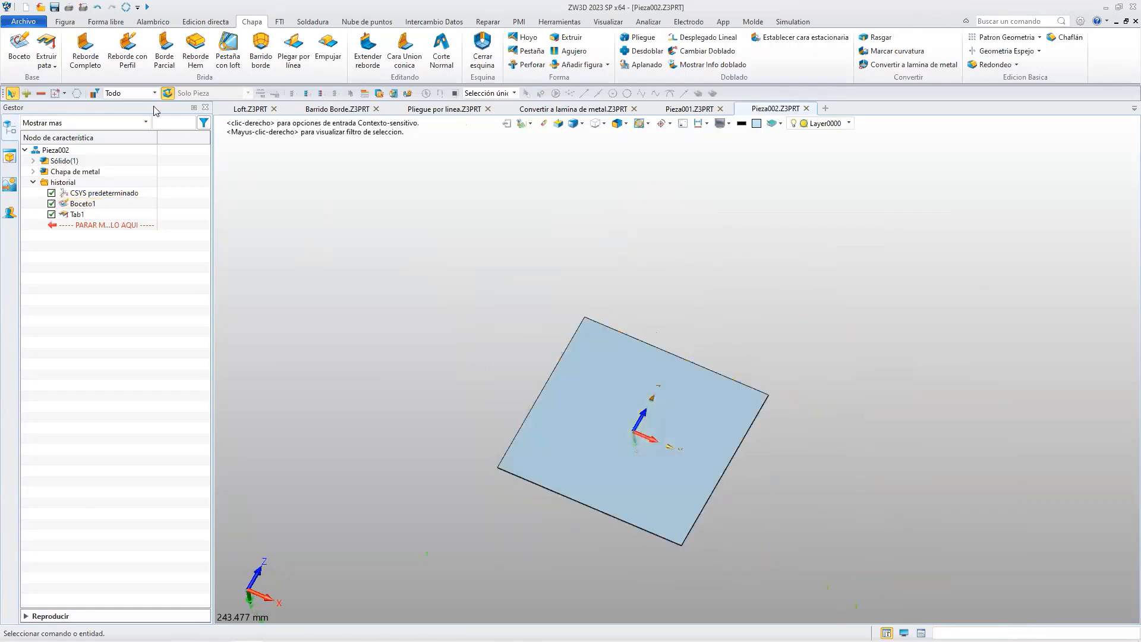
click(85, 47)
click(565, 351)
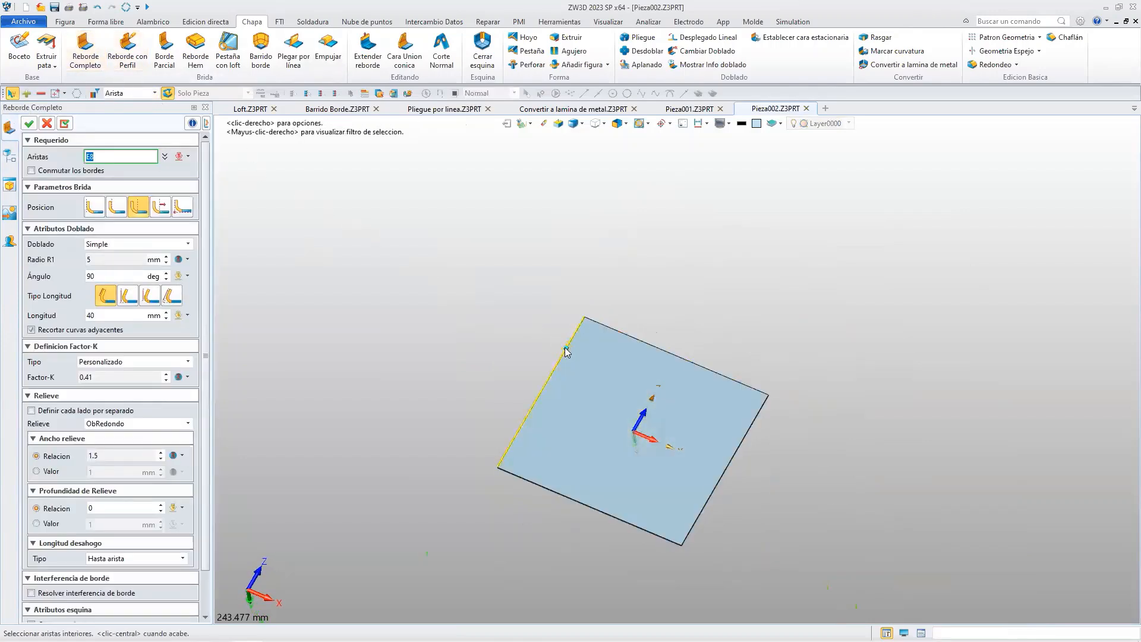
click(620, 333)
click(723, 471)
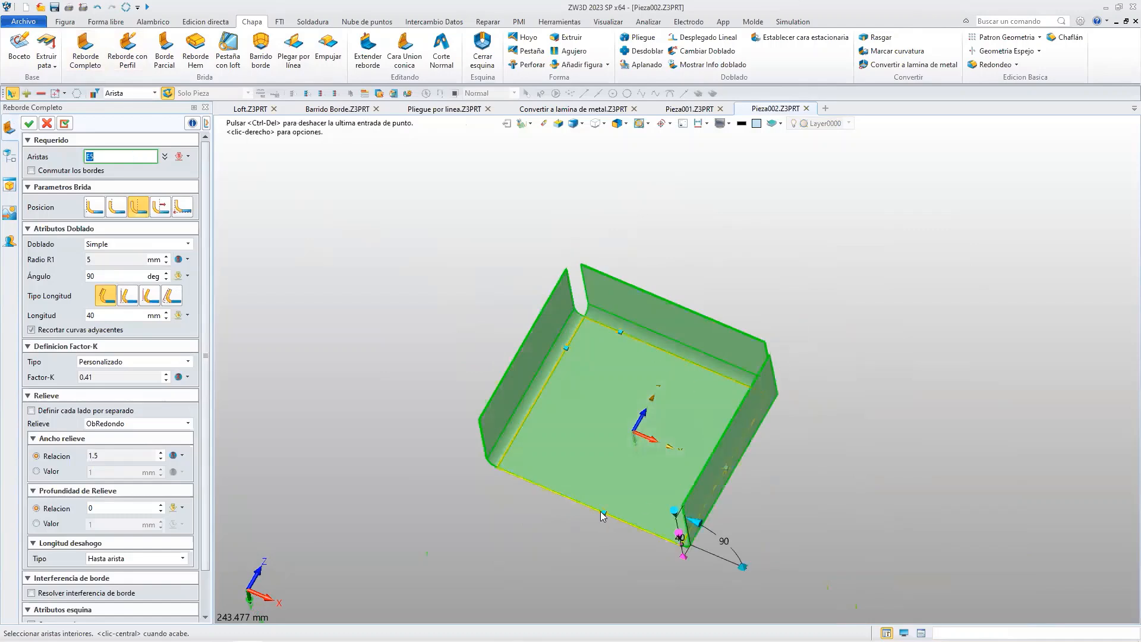
click(590, 509)
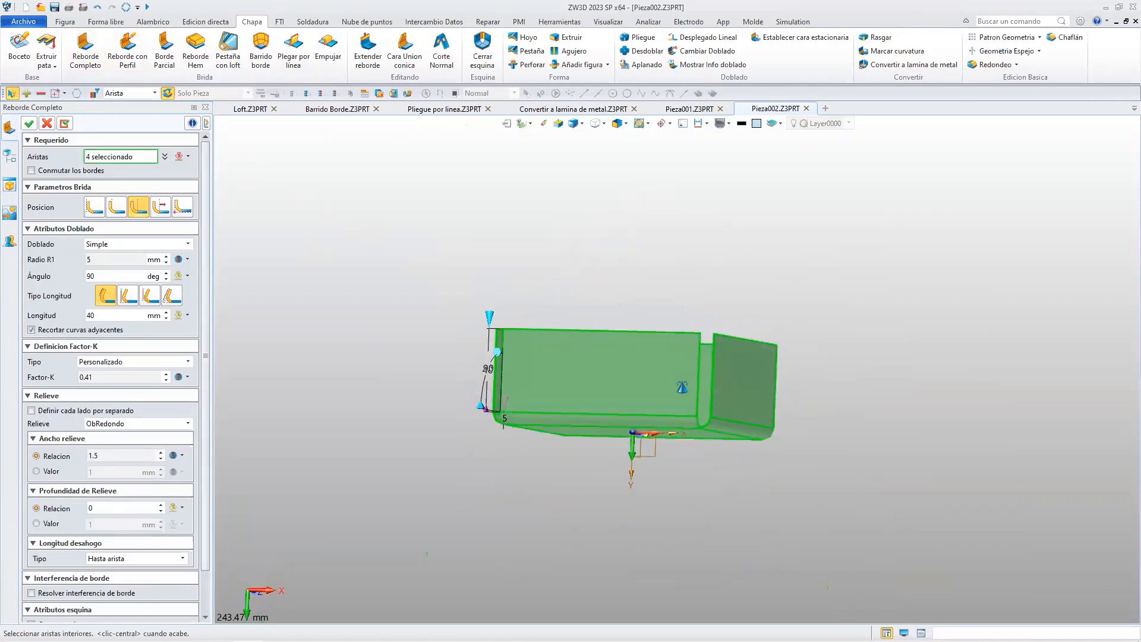
scroll(660, 393, down, 2)
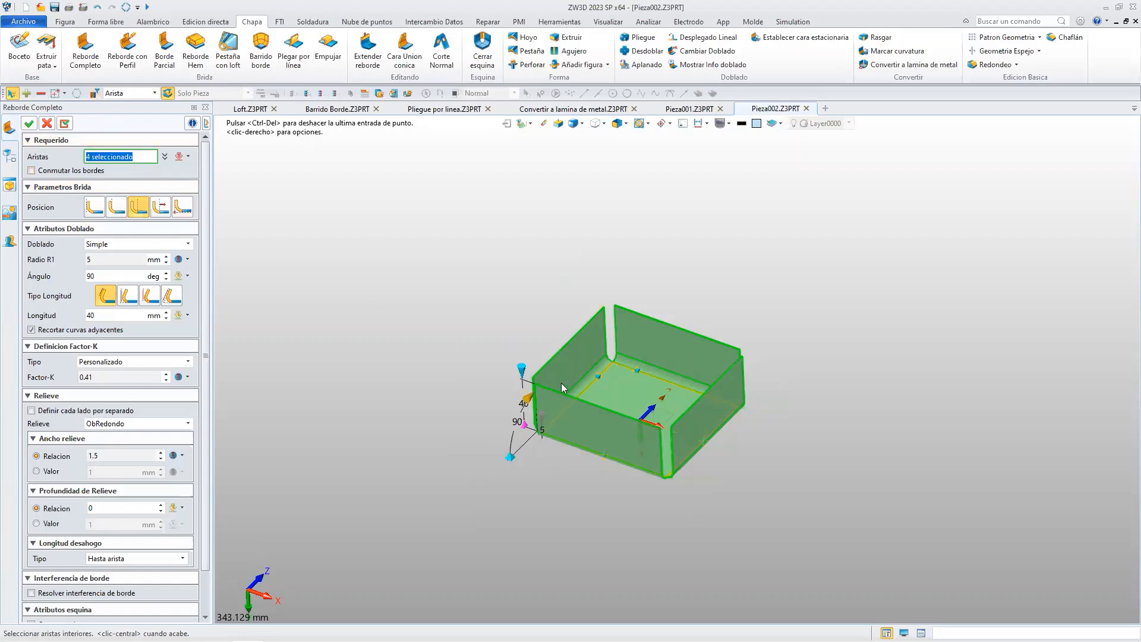
scroll(645, 380, up, 5)
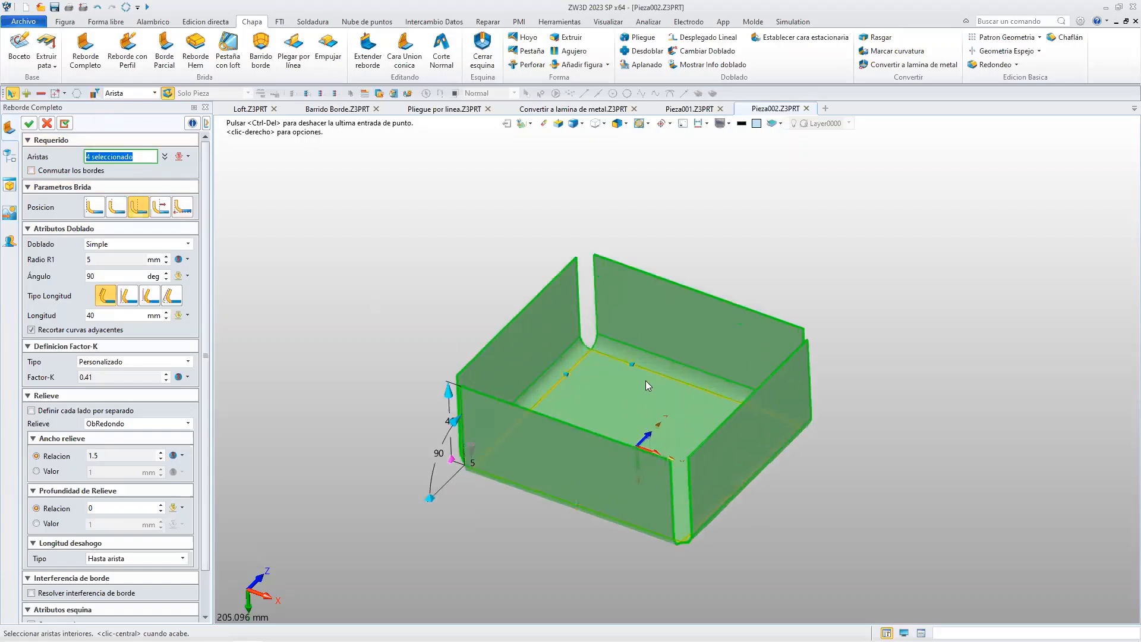
Set the flanges' bend angle to 45 degrees and their bend radius R1 to 0.5/3 mm.
click(106, 274)
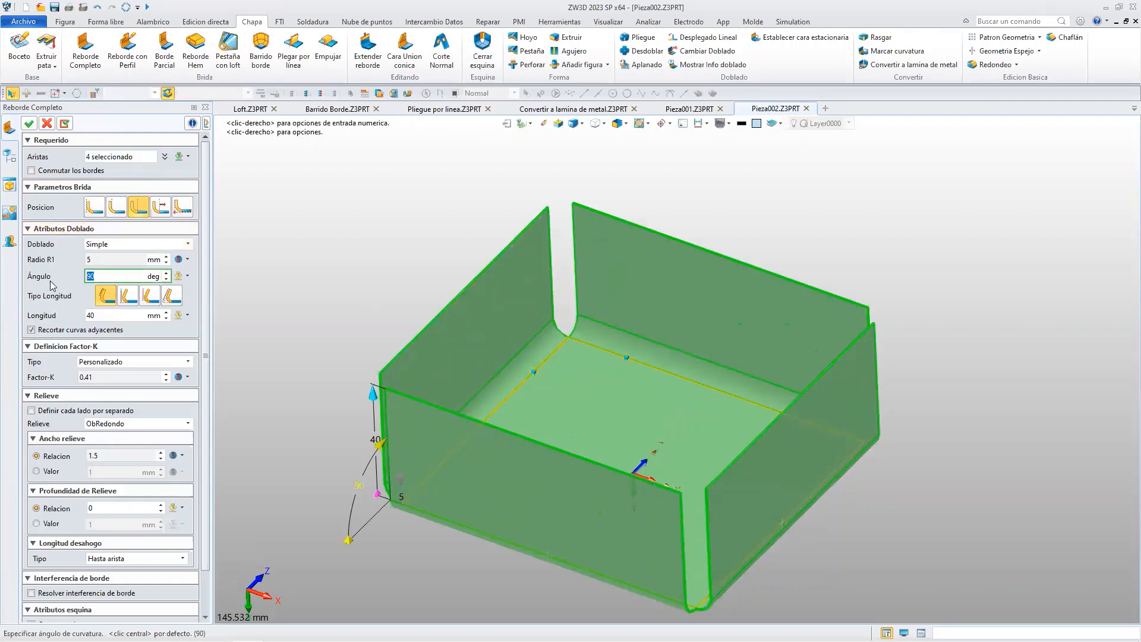
key(Return)
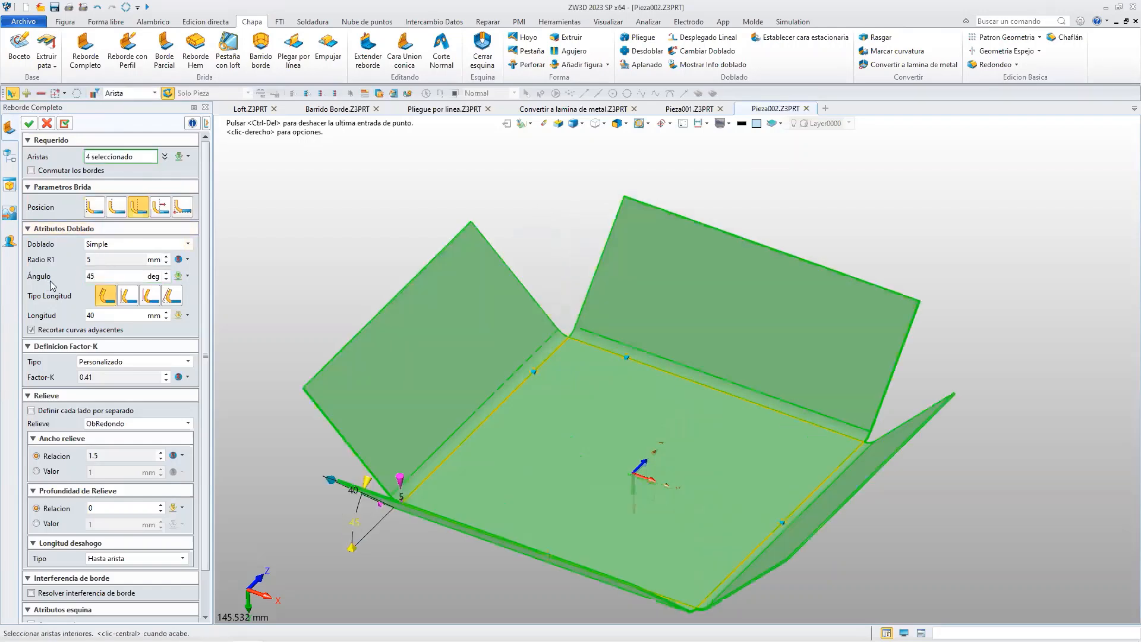
click(187, 261)
click(216, 268)
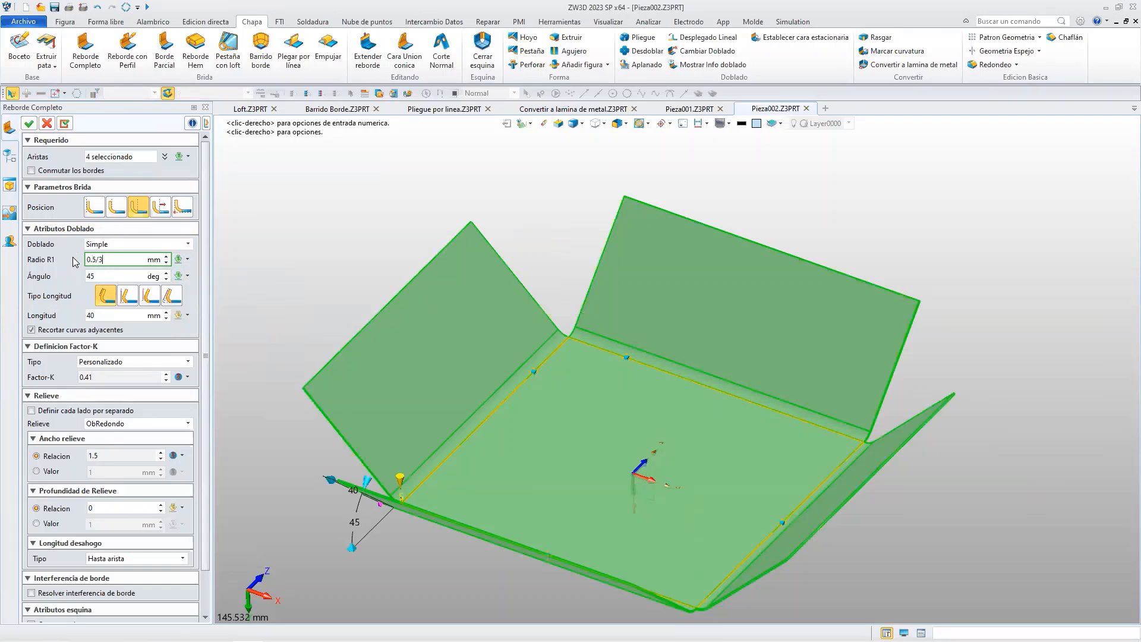
text(0.5/3)
key(Return)
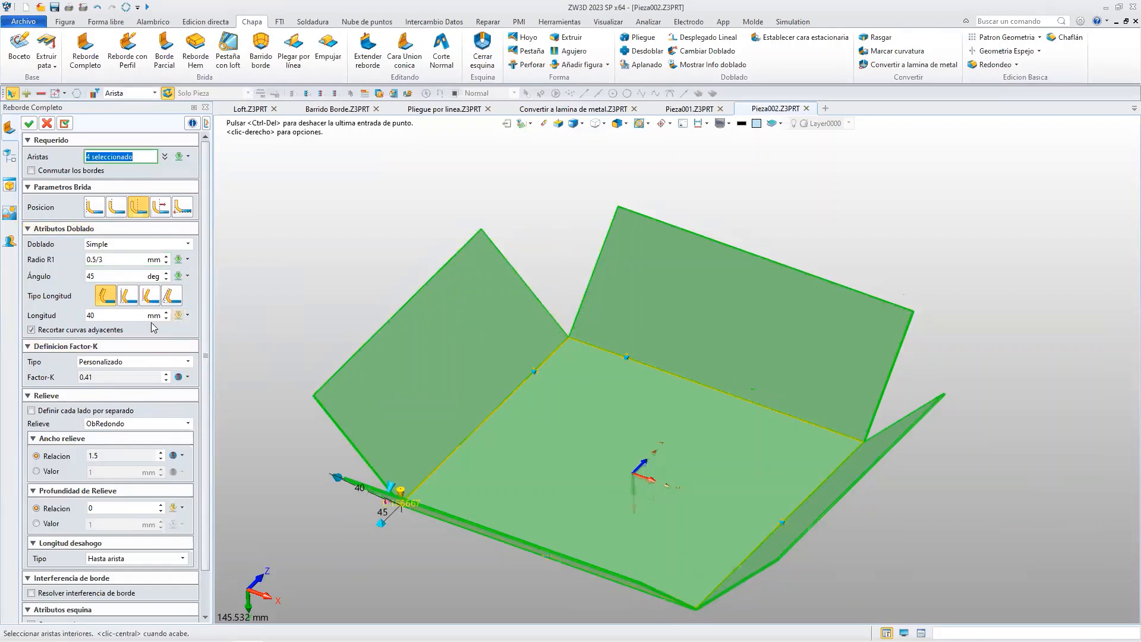
Set the length of the four flanges to 30 mm.
click(165, 312)
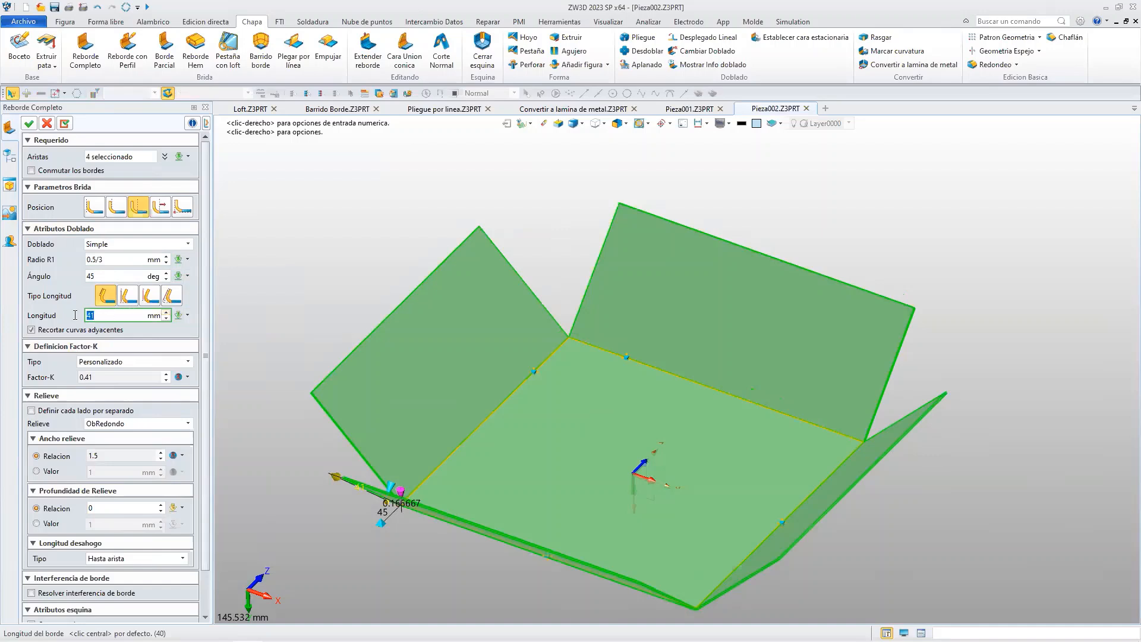
text(30)
key(Return)
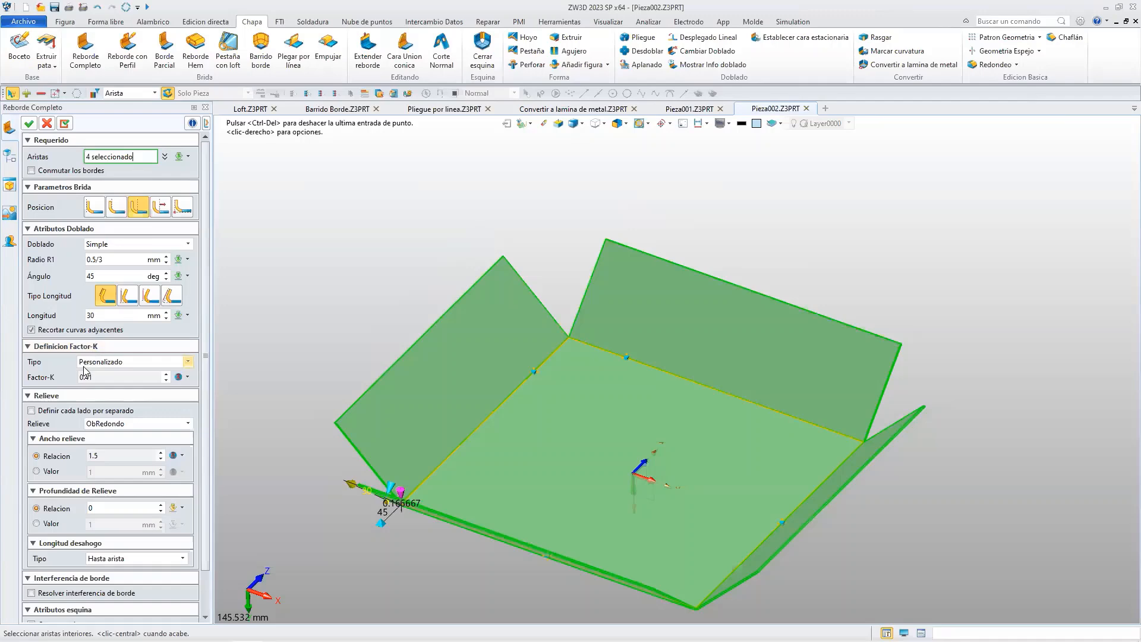
Examine the flange preview from several angles and review the K-factor, relief, edge interference and corner options.
scroll(455, 475, down, 2)
scroll(455, 475, up, 4)
scroll(447, 478, up, 2)
right_drag(447, 479, 507, 405)
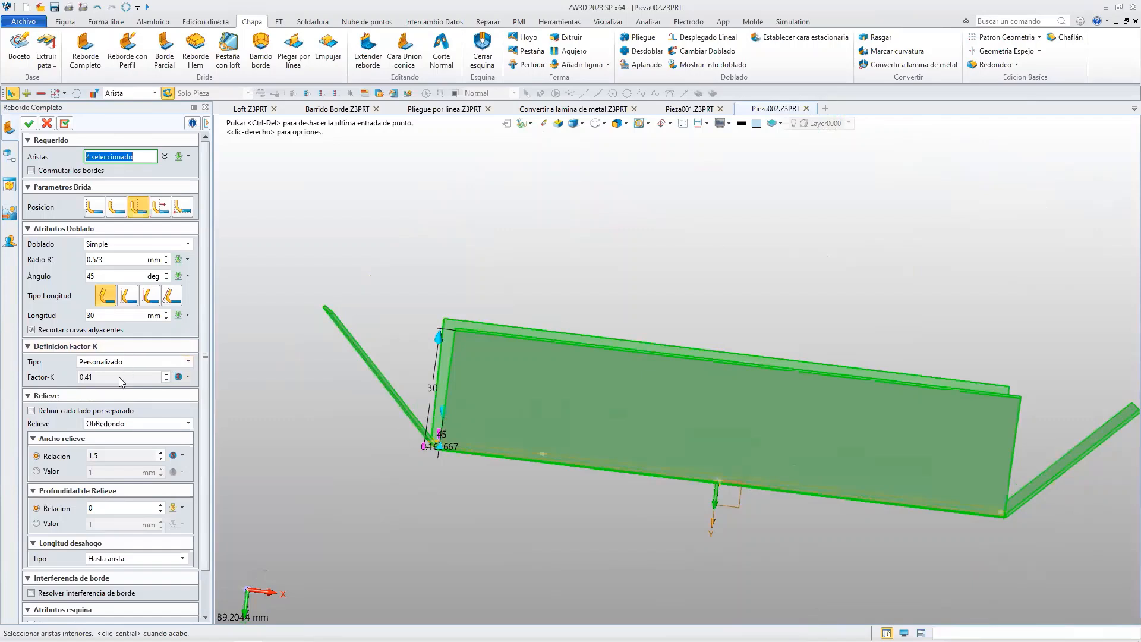
right_drag(285, 398, 486, 442)
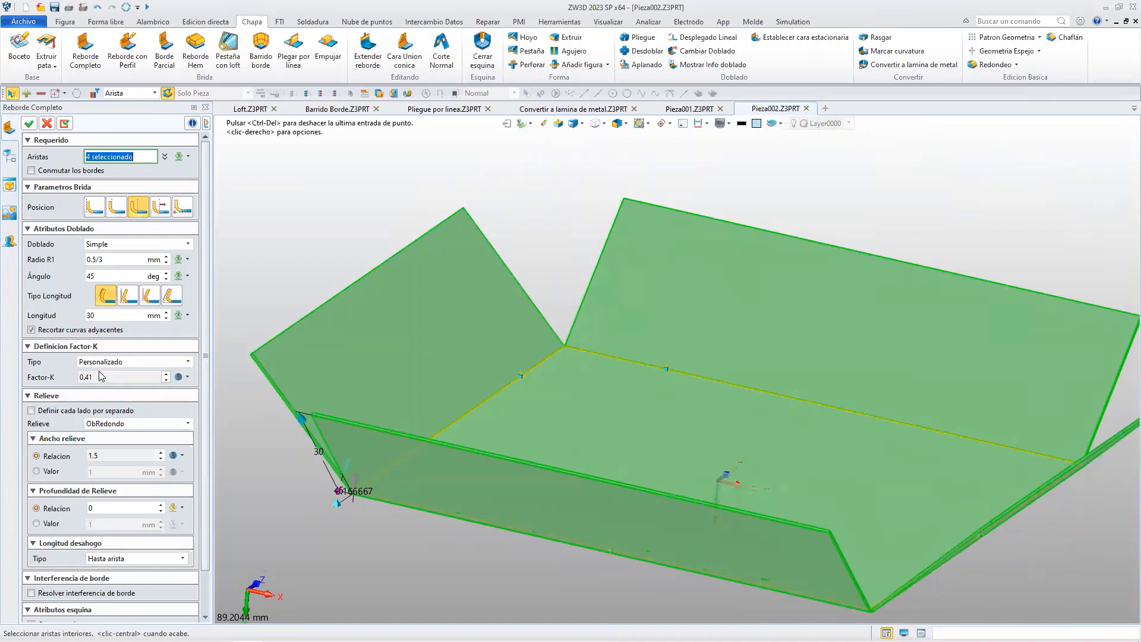
scroll(103, 406, down, 1)
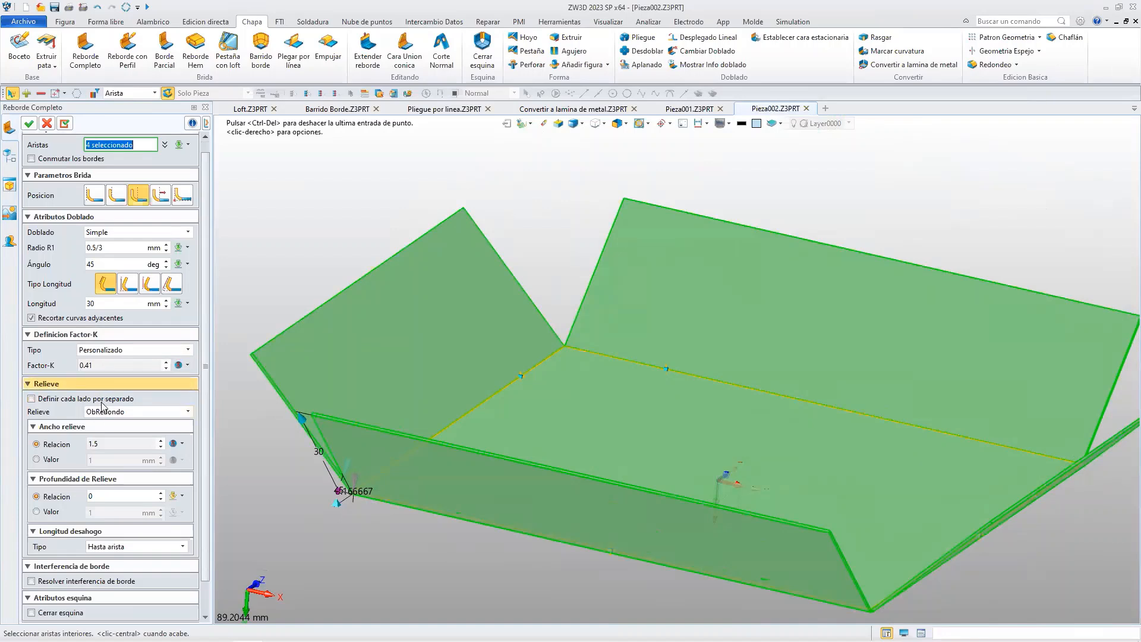
scroll(104, 395, down, 2)
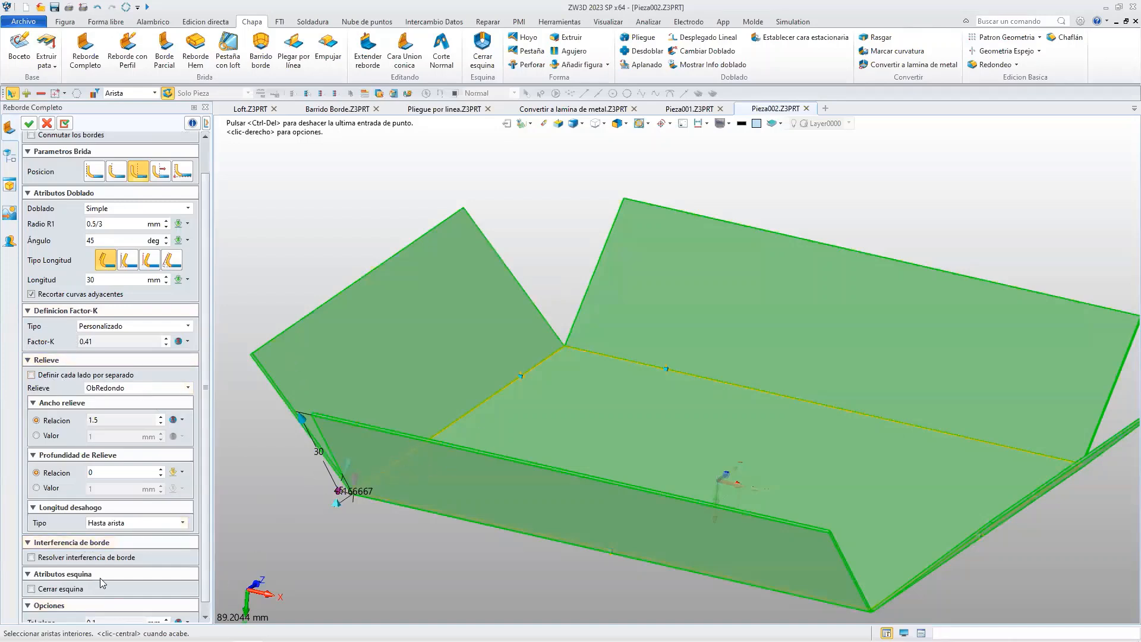
scroll(119, 564, down, 2)
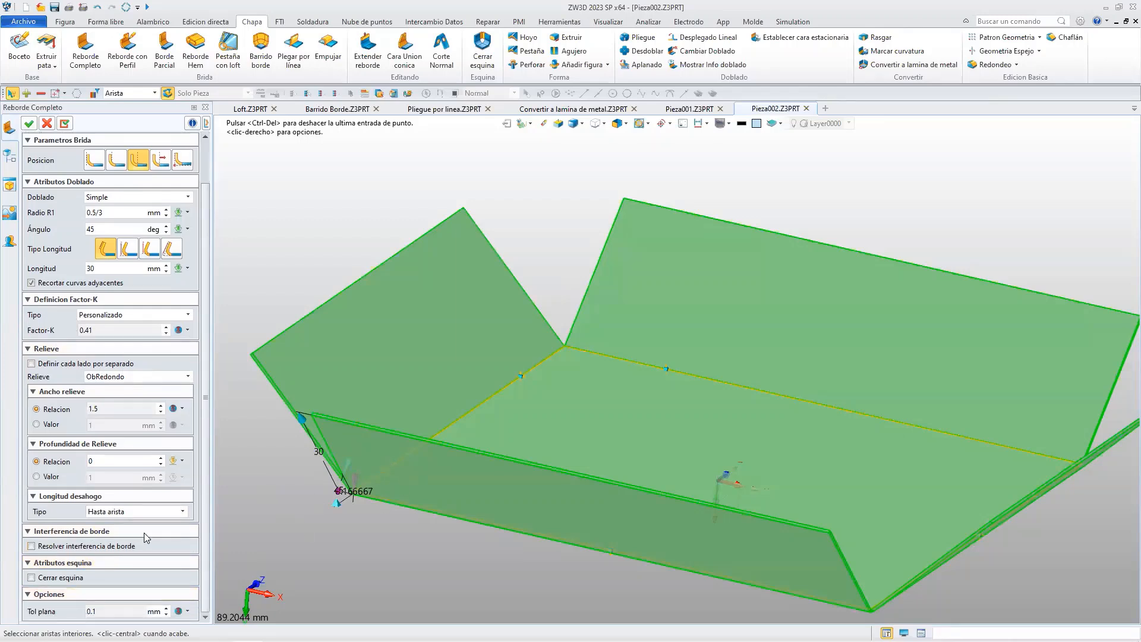
Try the first three flange position options in turn and compare them on the preview at a corner of the sheet.
scroll(141, 536, up, 3)
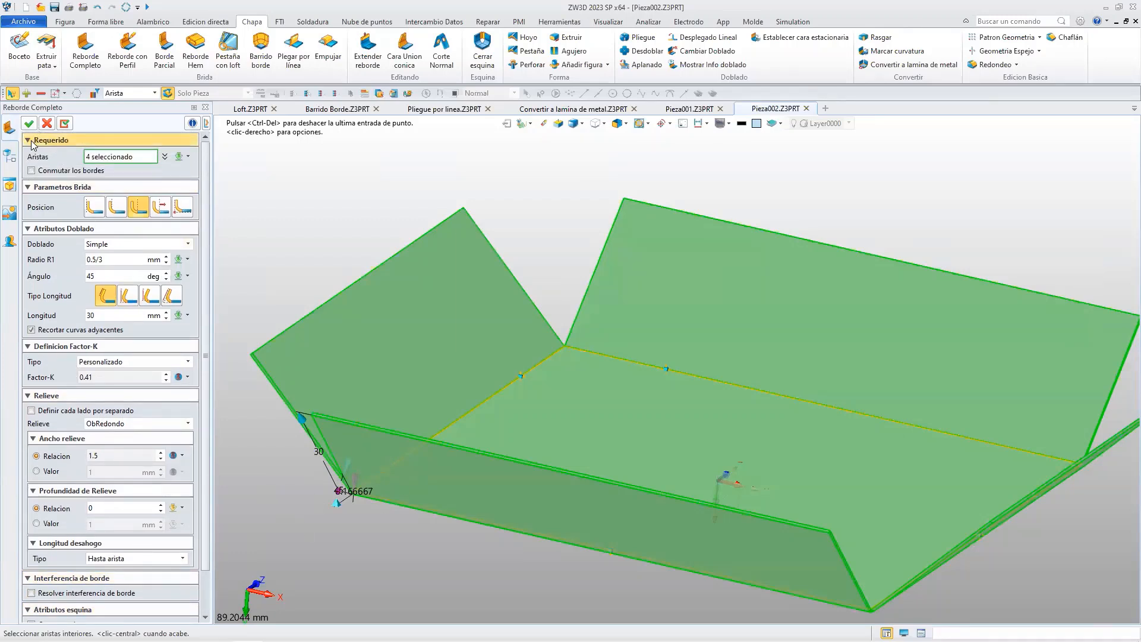
middle_drag(497, 483, 496, 400)
scroll(501, 378, up, 10)
click(93, 207)
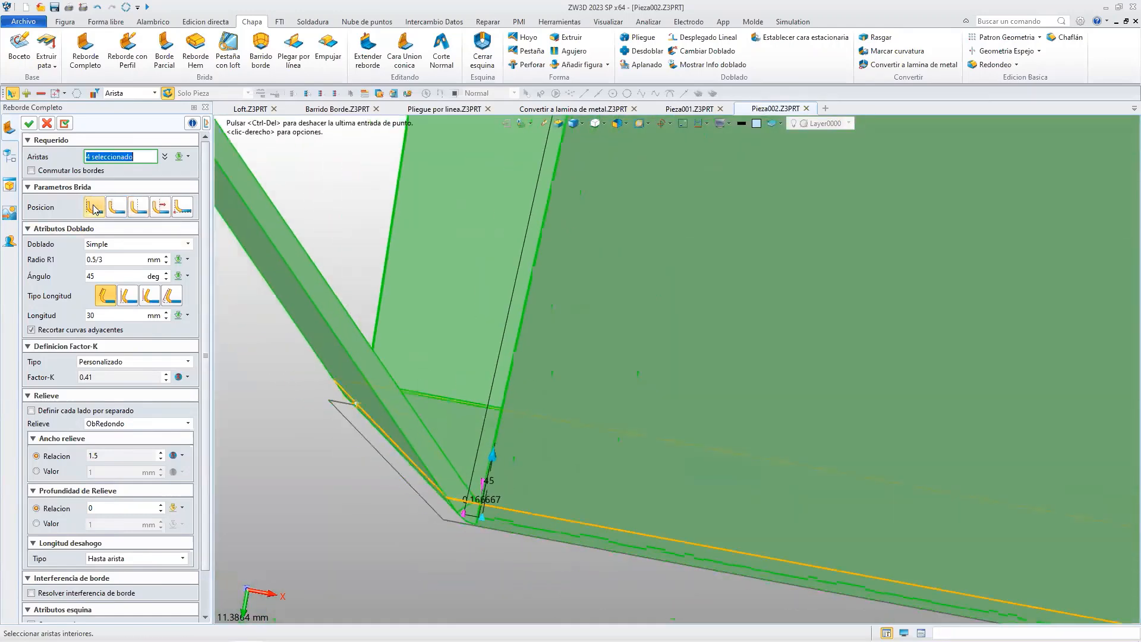
click(118, 207)
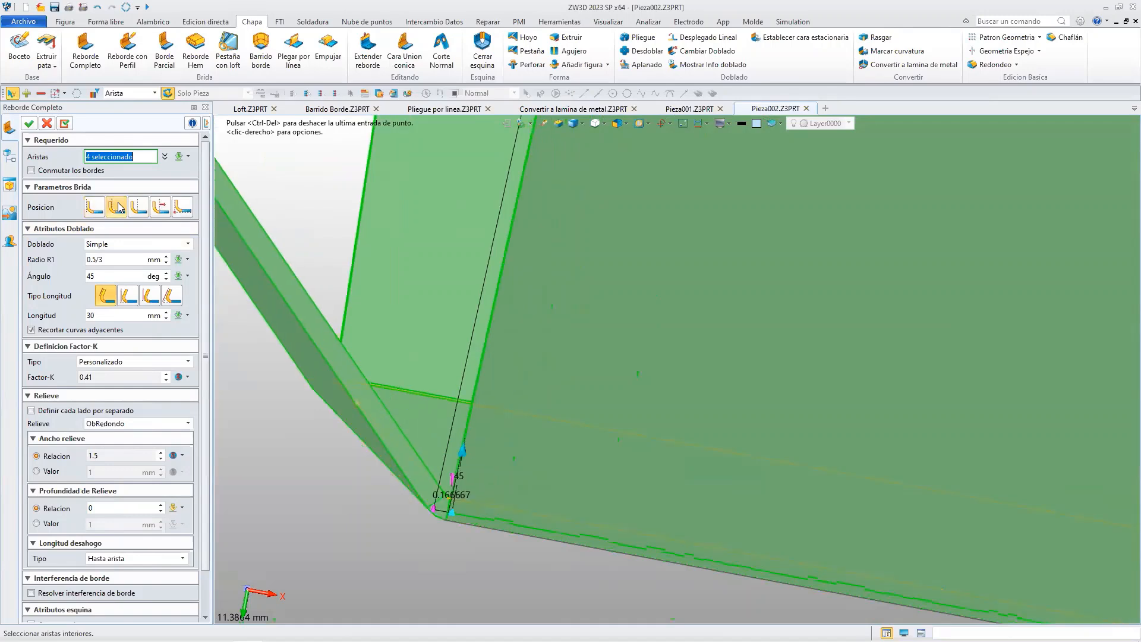
click(134, 208)
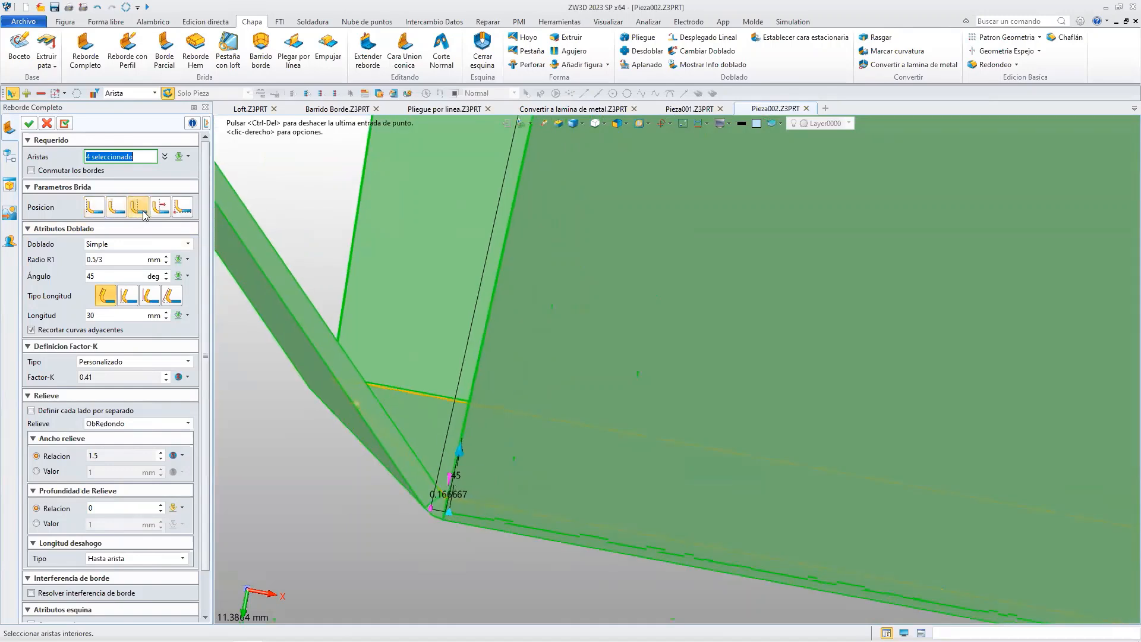
Switch the flange position to the offset option and try an offset of 5 mm on the preview.
click(159, 207)
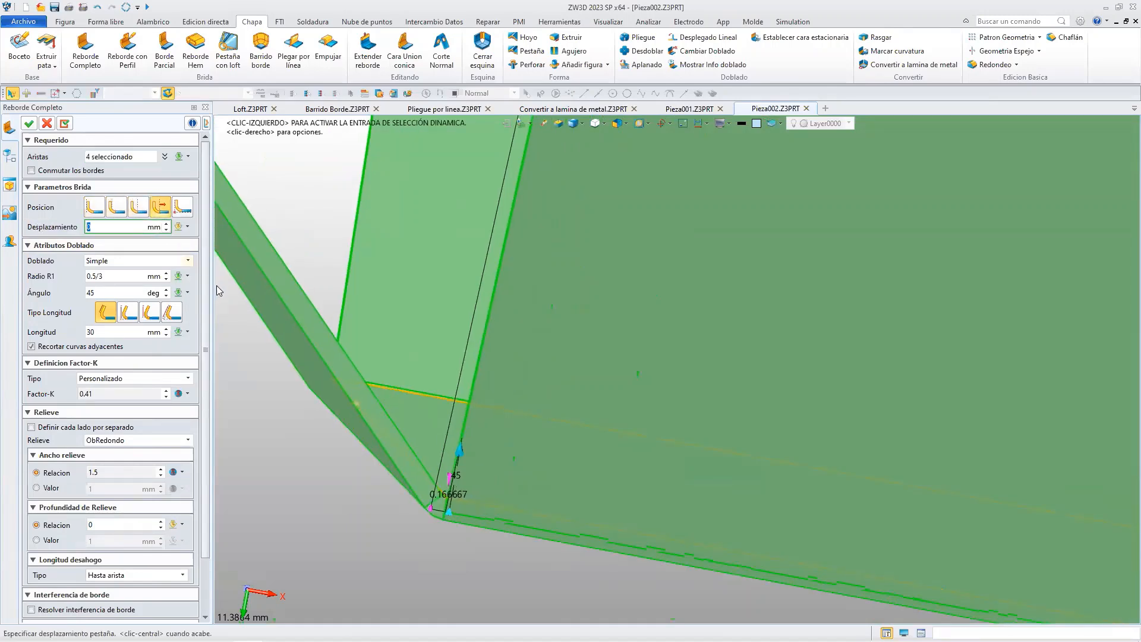
text(5)
key(Return)
scroll(611, 433, down, 10)
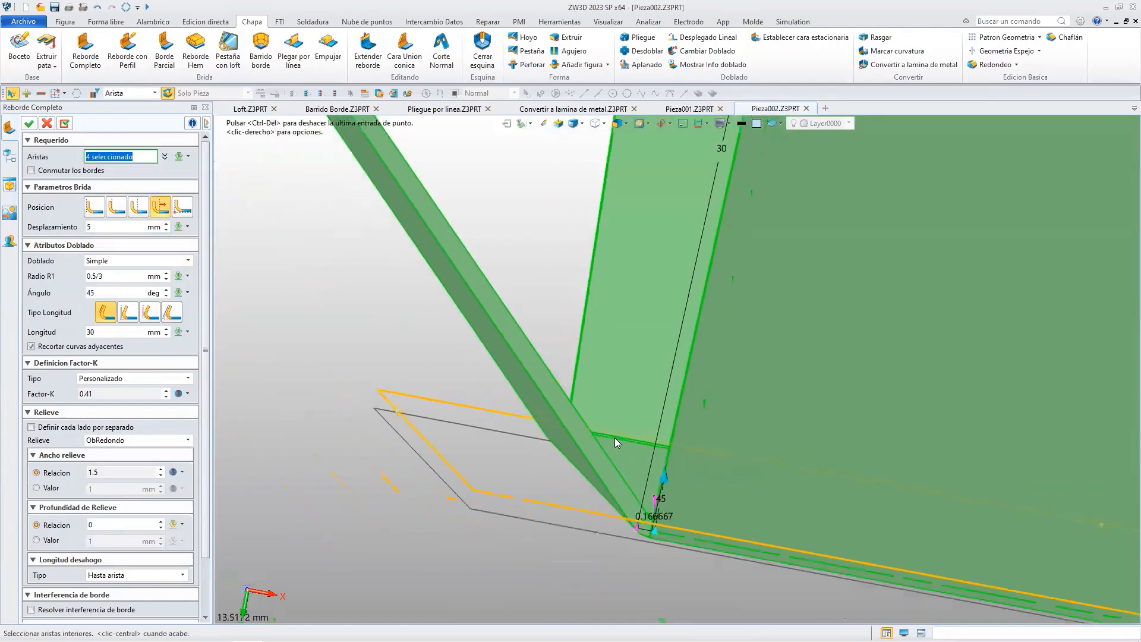
middle_drag(693, 434, 665, 443)
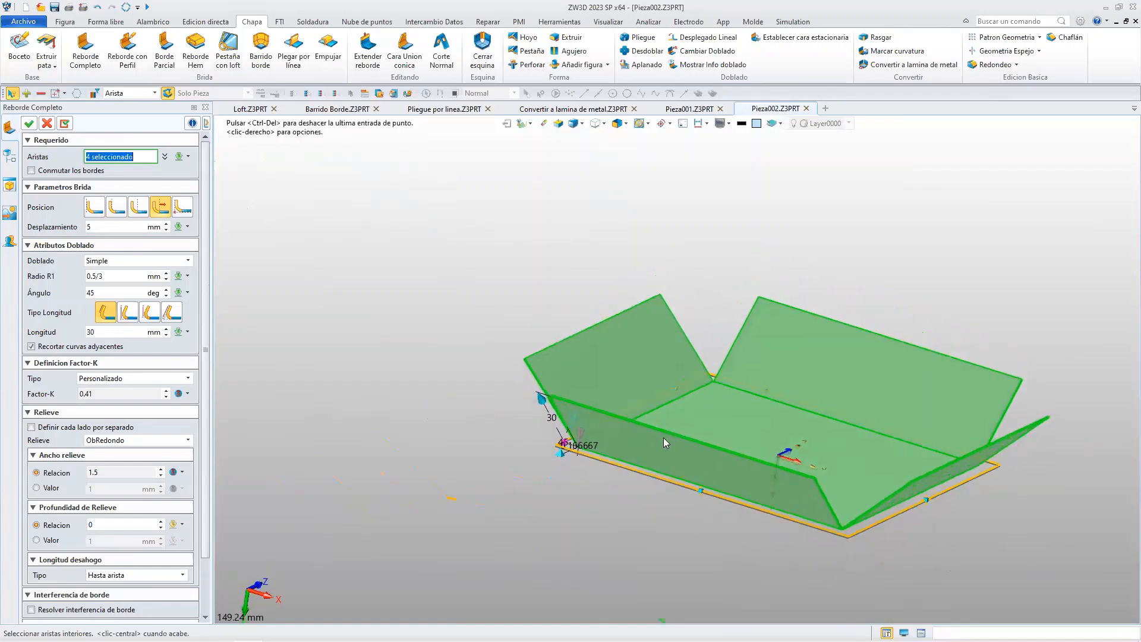
Set the flanges' offset to -5 mm and create the full flange on the four edges.
click(88, 226)
text(-5)
key(Return)
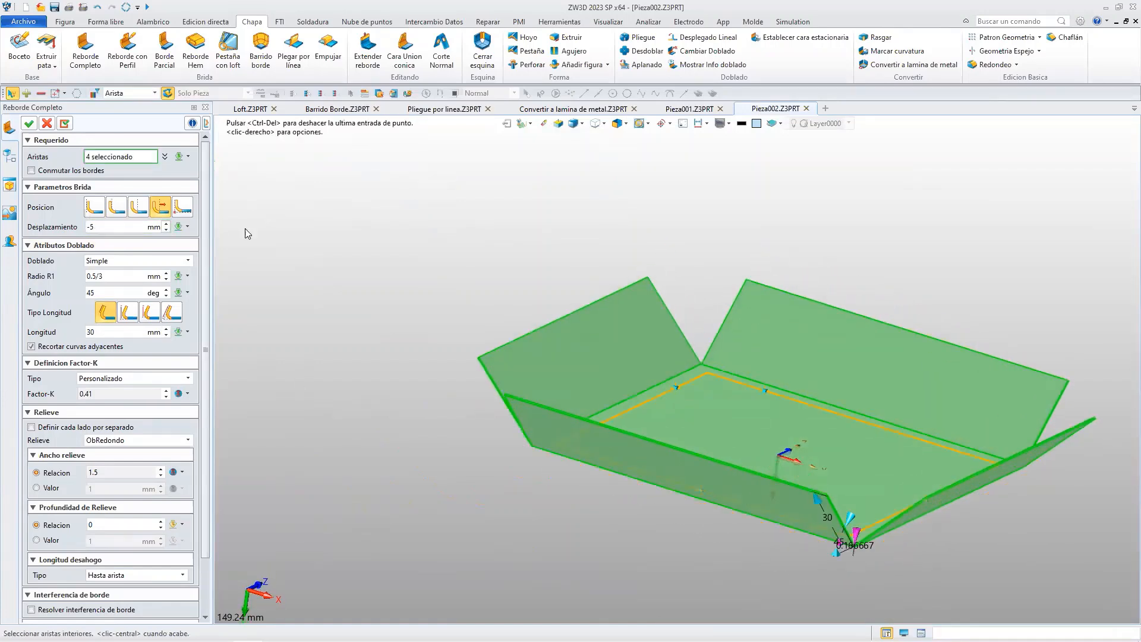
right_drag(700, 374, 706, 414)
click(28, 123)
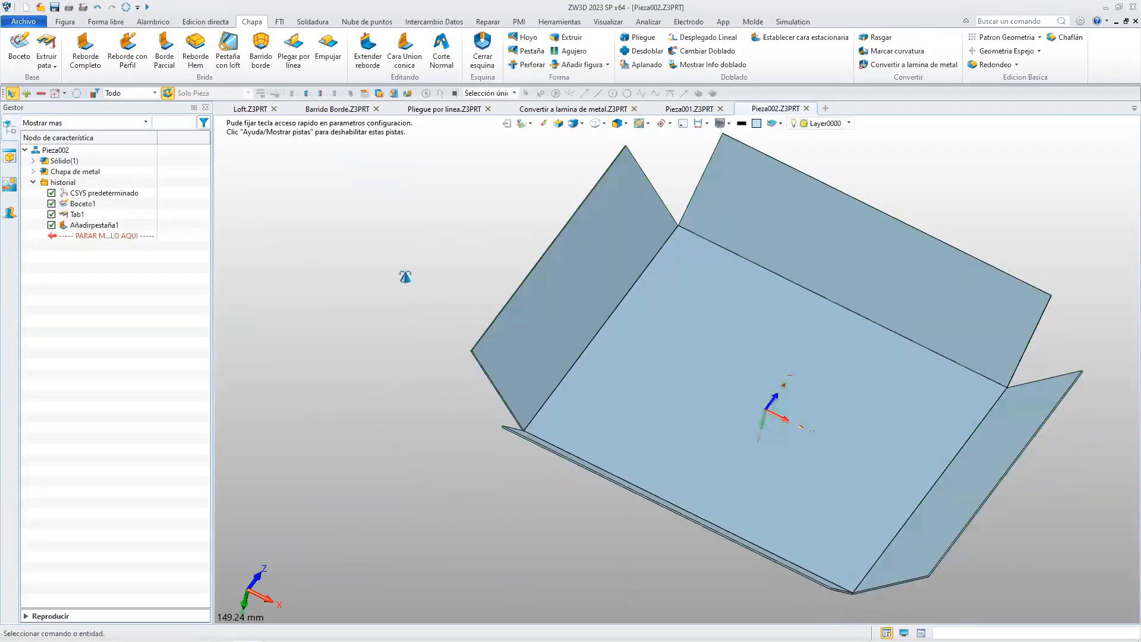
right_drag(753, 479, 719, 453)
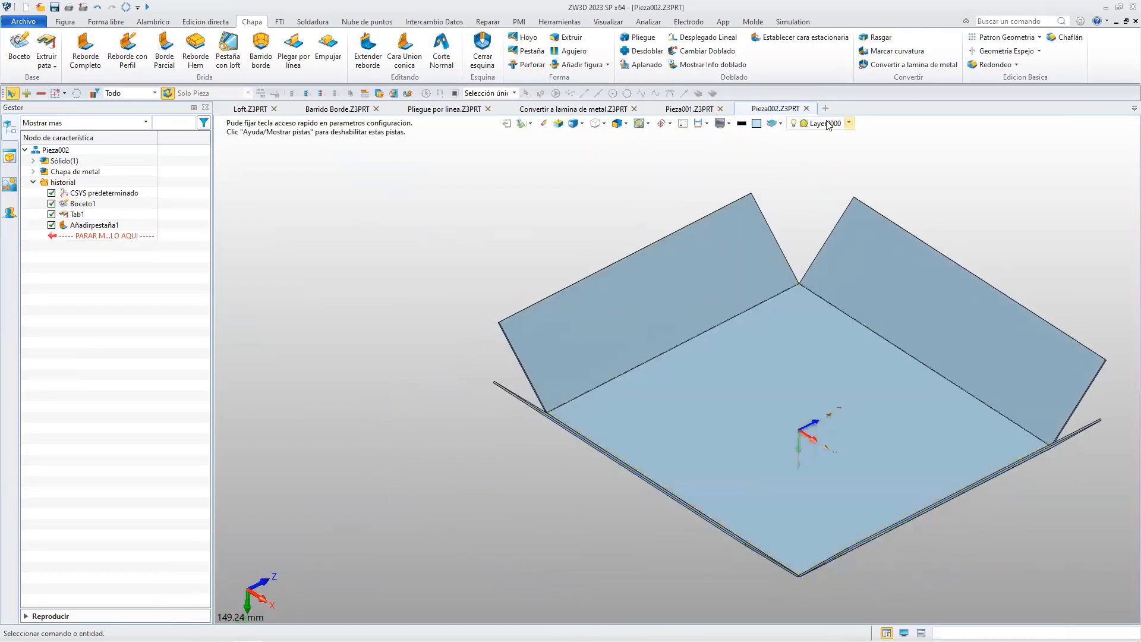
Switch to the empty part Pieza001 and start a sketch on its default XZ plane.
click(688, 109)
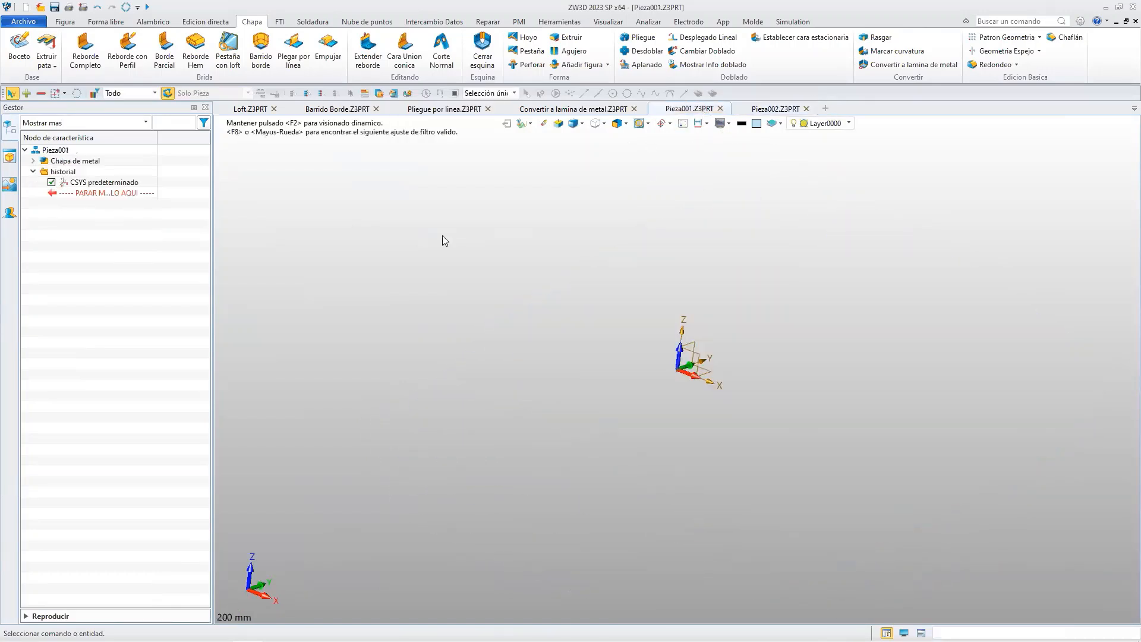
click(21, 45)
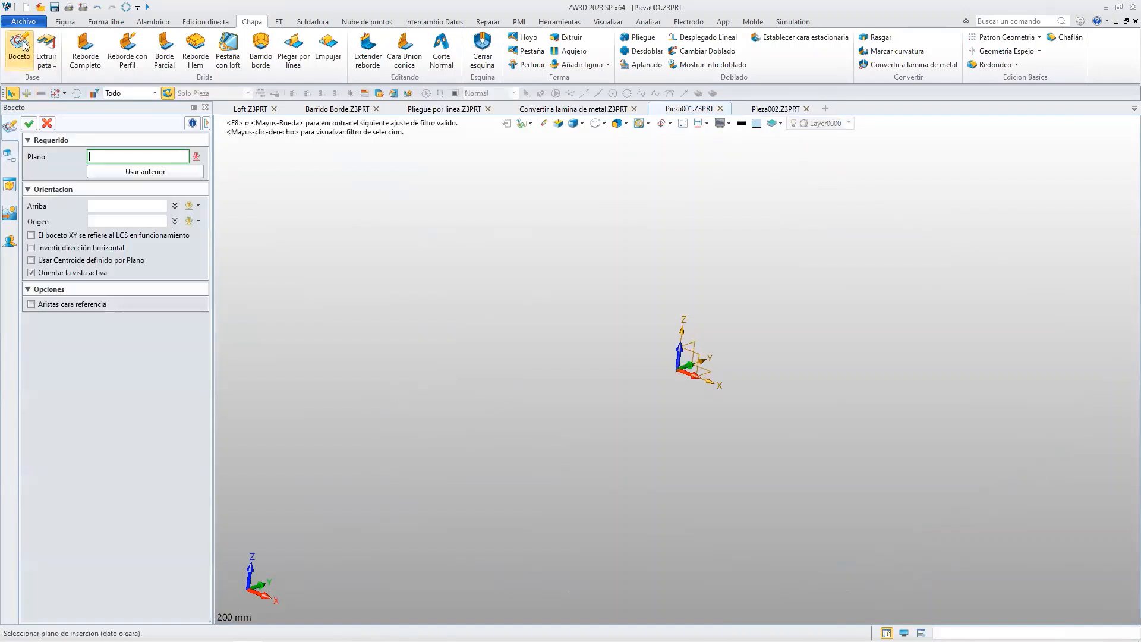
click(688, 355)
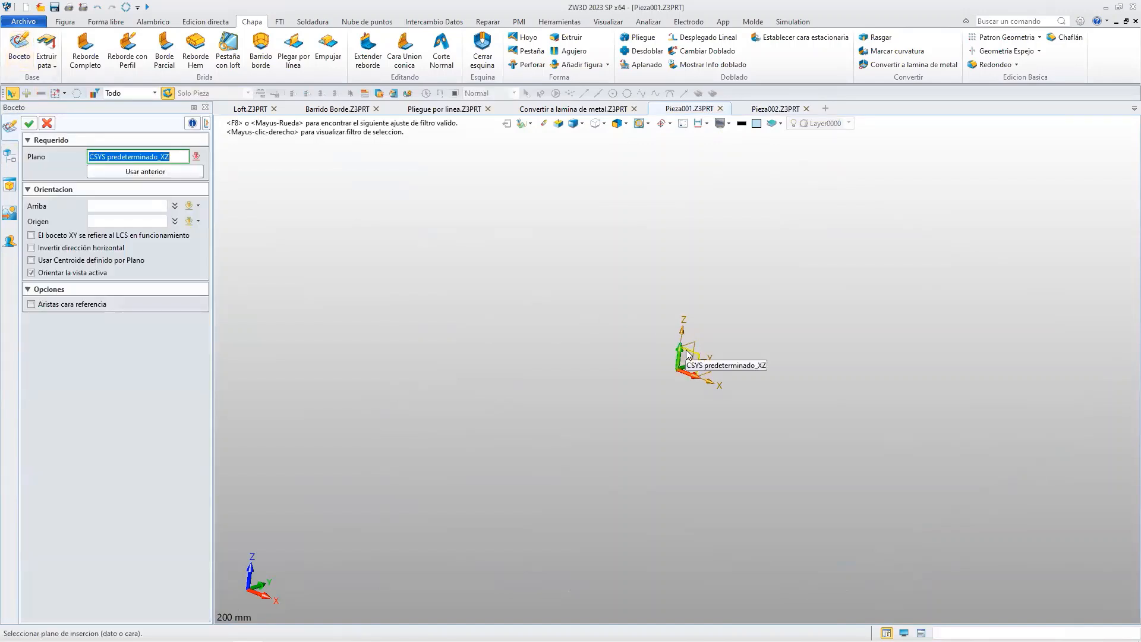
click(28, 123)
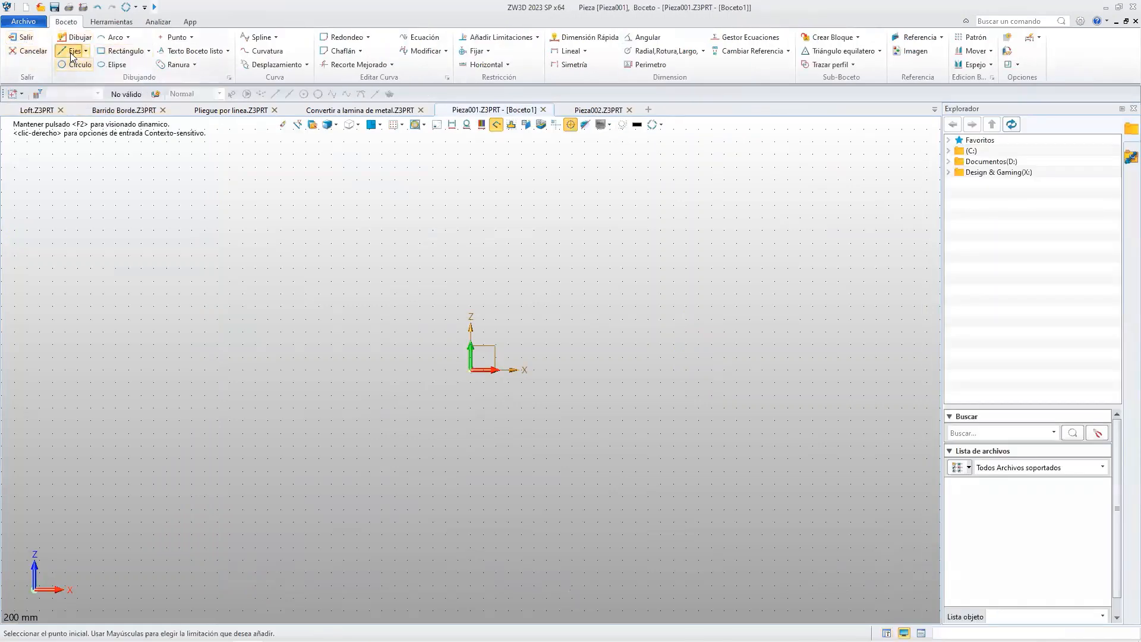
Draw three connected lines from the origin: 45 mm up, 45 mm to the right and 25 mm down.
click(72, 51)
click(85, 51)
click(89, 71)
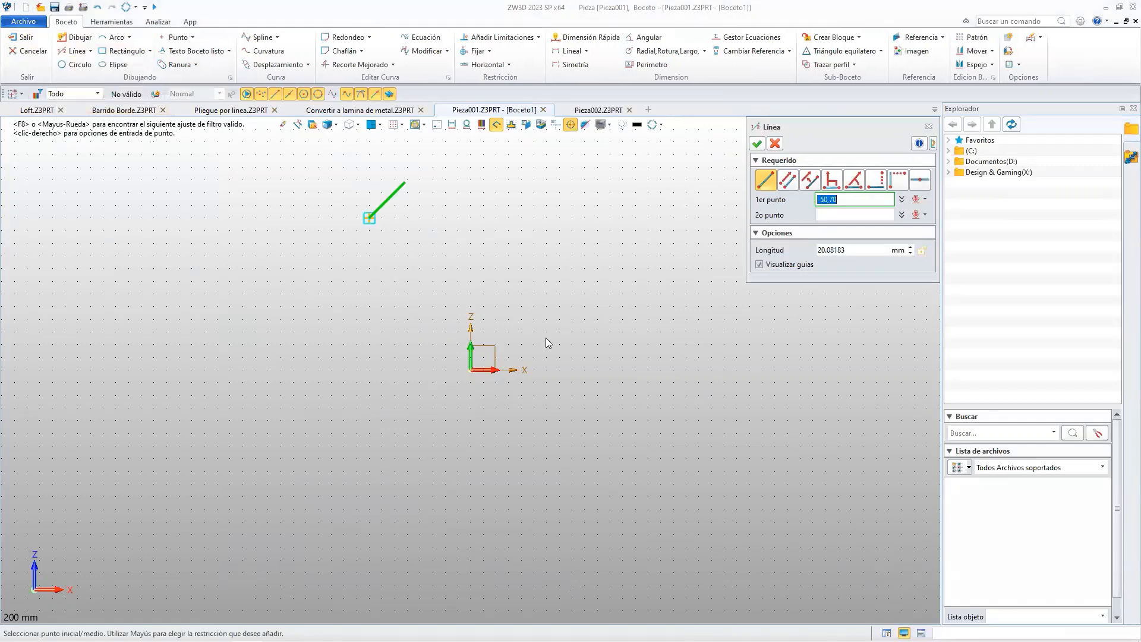
click(469, 367)
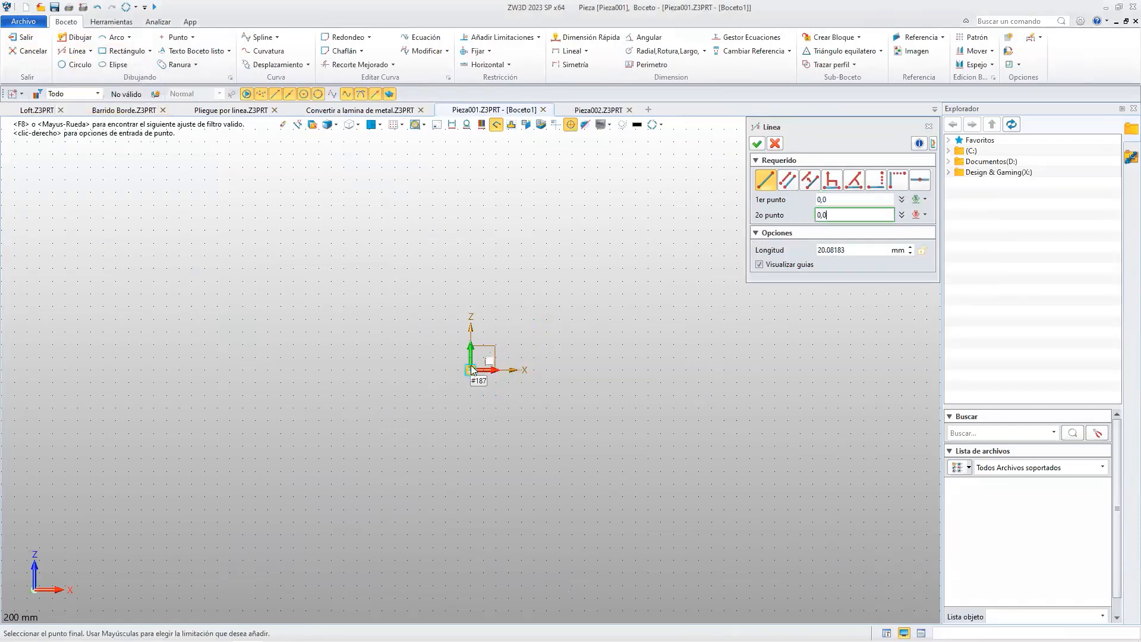
click(470, 256)
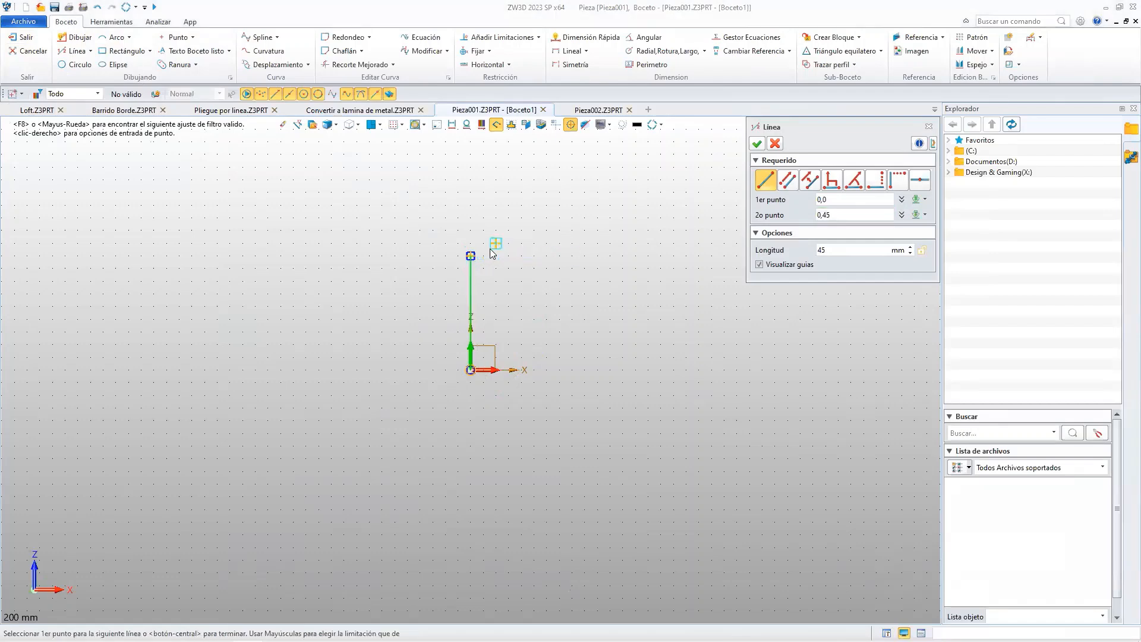
click(585, 255)
click(585, 254)
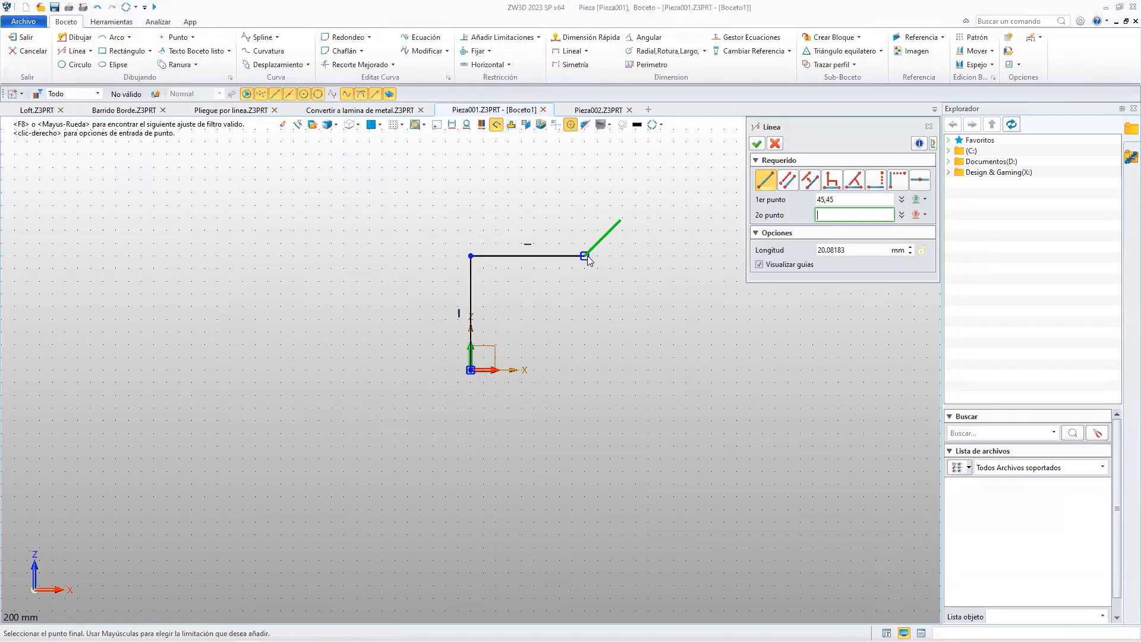
click(585, 320)
Continue the open profile with lines 20 mm to the right, 65 mm up, 10 mm to the left and about 10 mm down.
click(585, 319)
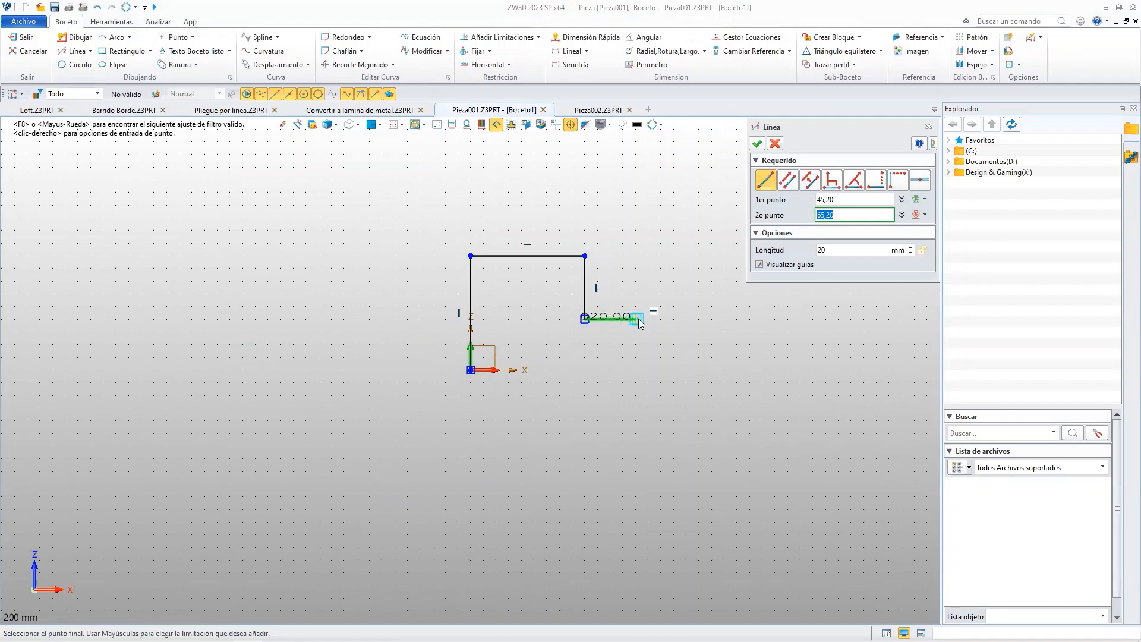
click(636, 319)
click(636, 319)
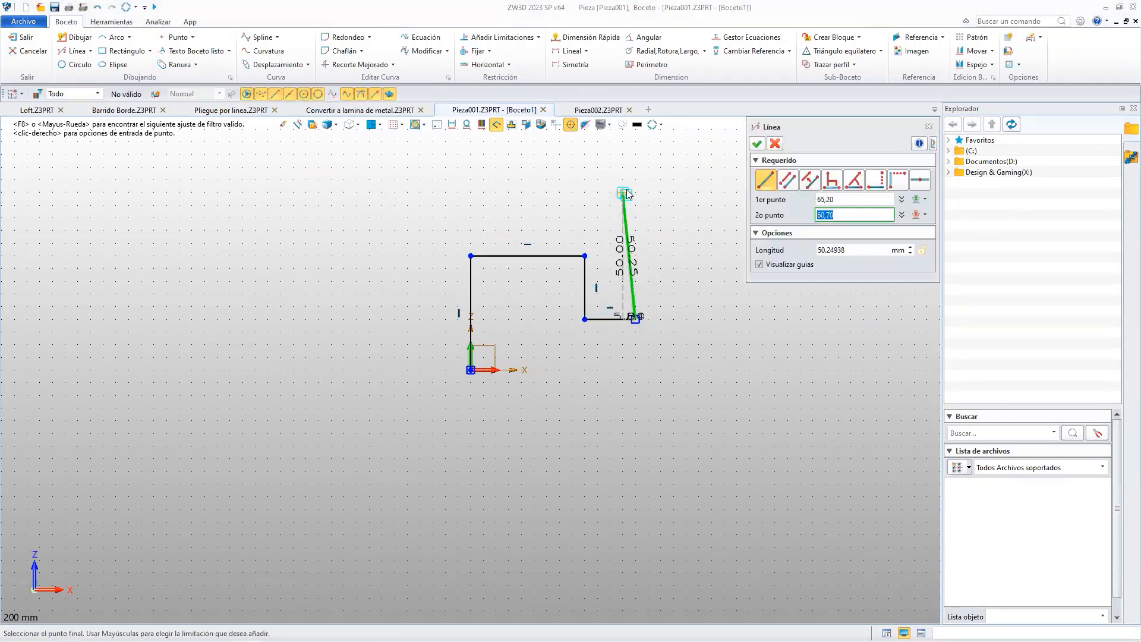
click(635, 155)
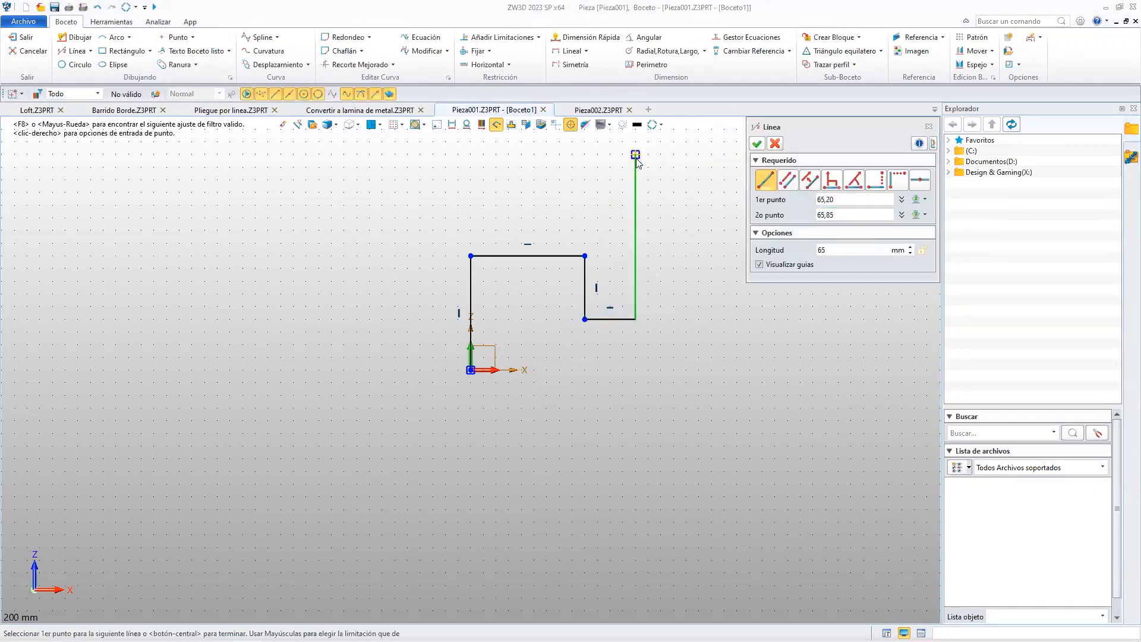
click(635, 158)
click(604, 154)
click(608, 155)
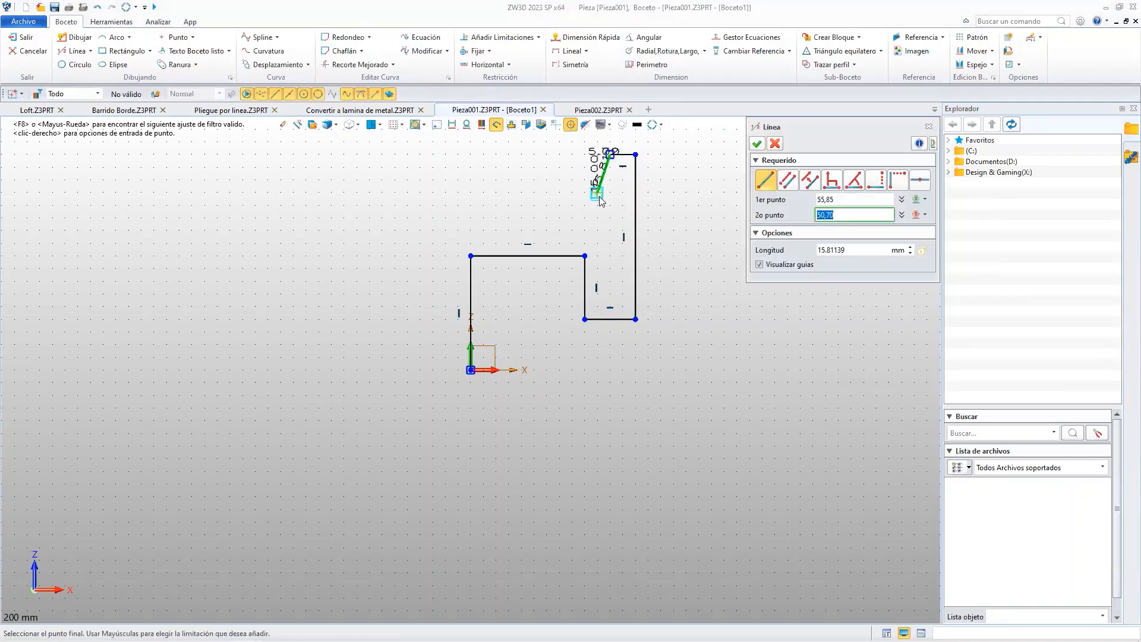
click(610, 180)
middle_click(694, 193)
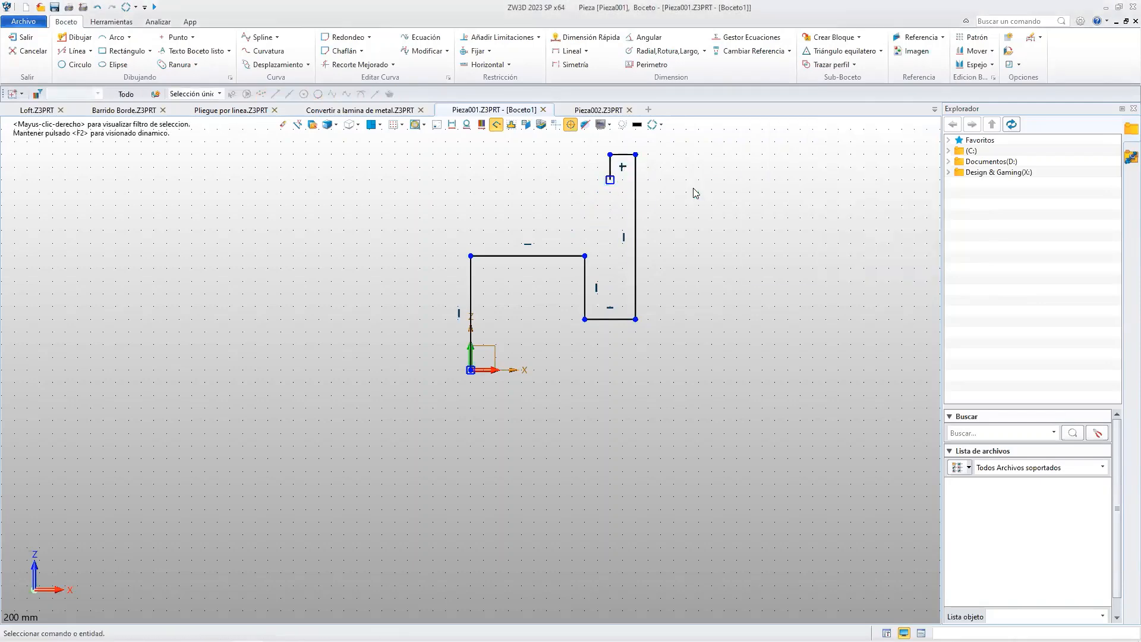
Dimension the vertical line that starts at the origin at 45 mm.
scroll(561, 338, up, 2)
scroll(587, 247, down, 5)
scroll(601, 263, up, 4)
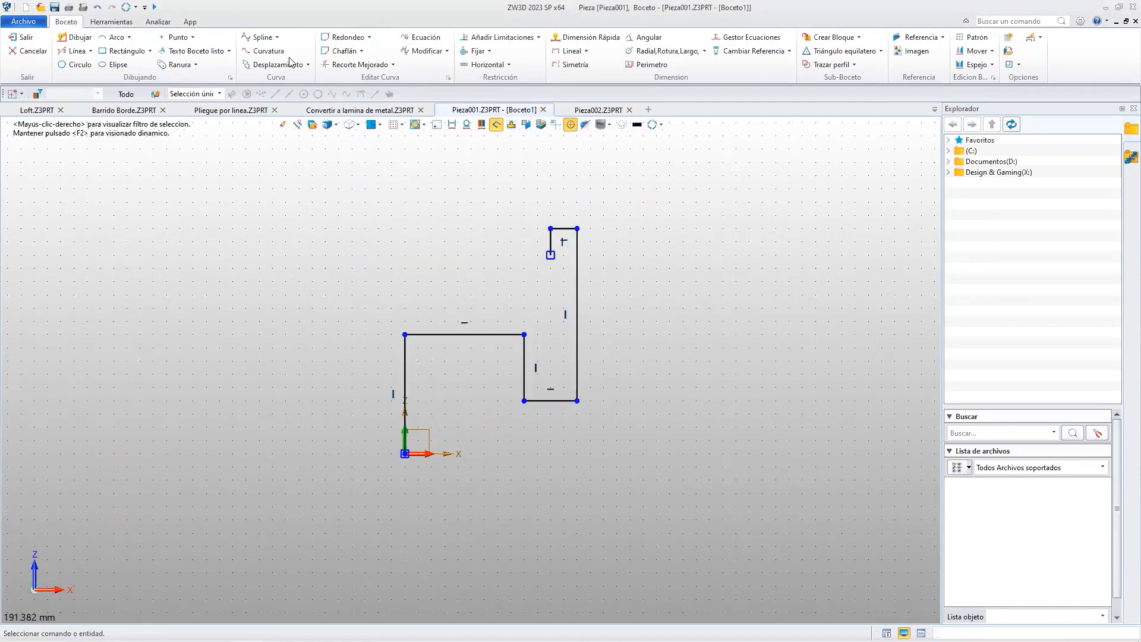
click(581, 37)
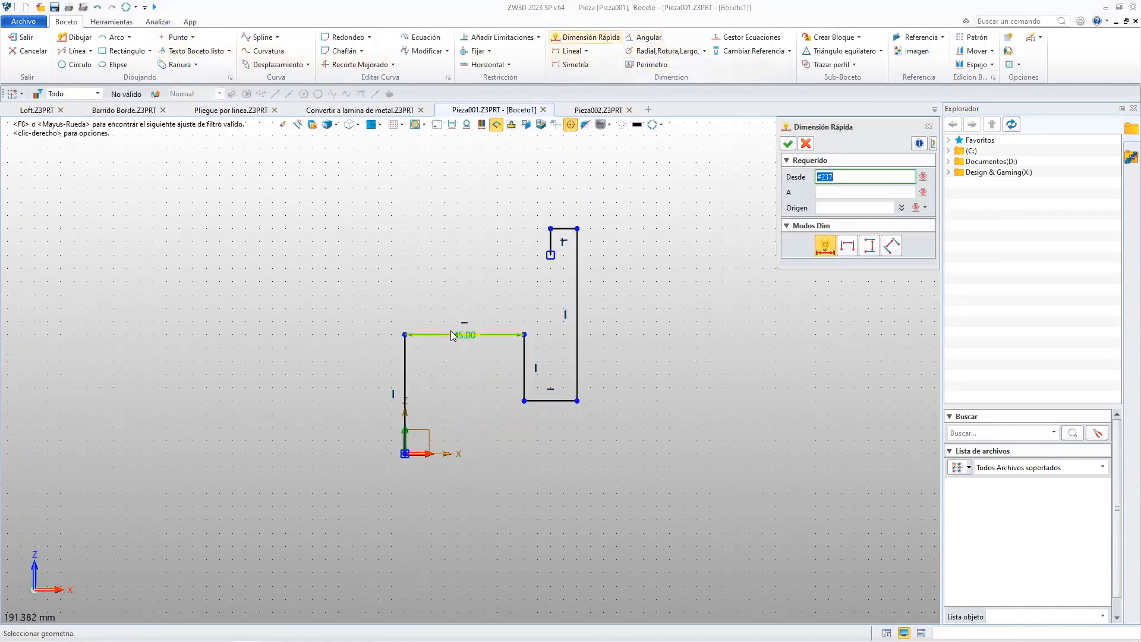
click(403, 365)
click(349, 387)
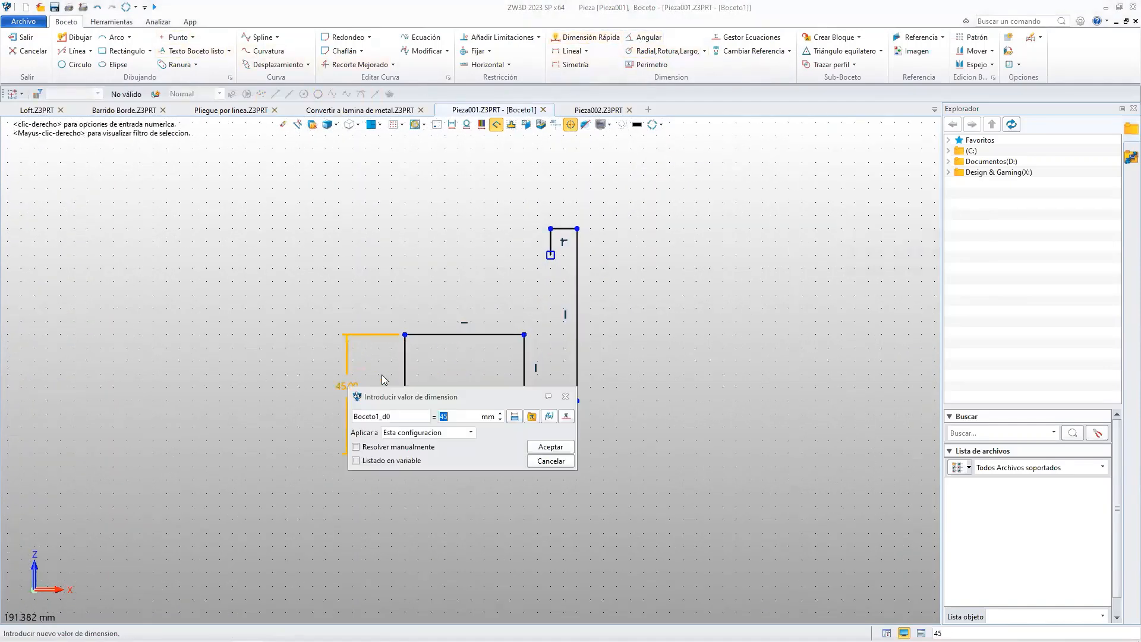
click(544, 450)
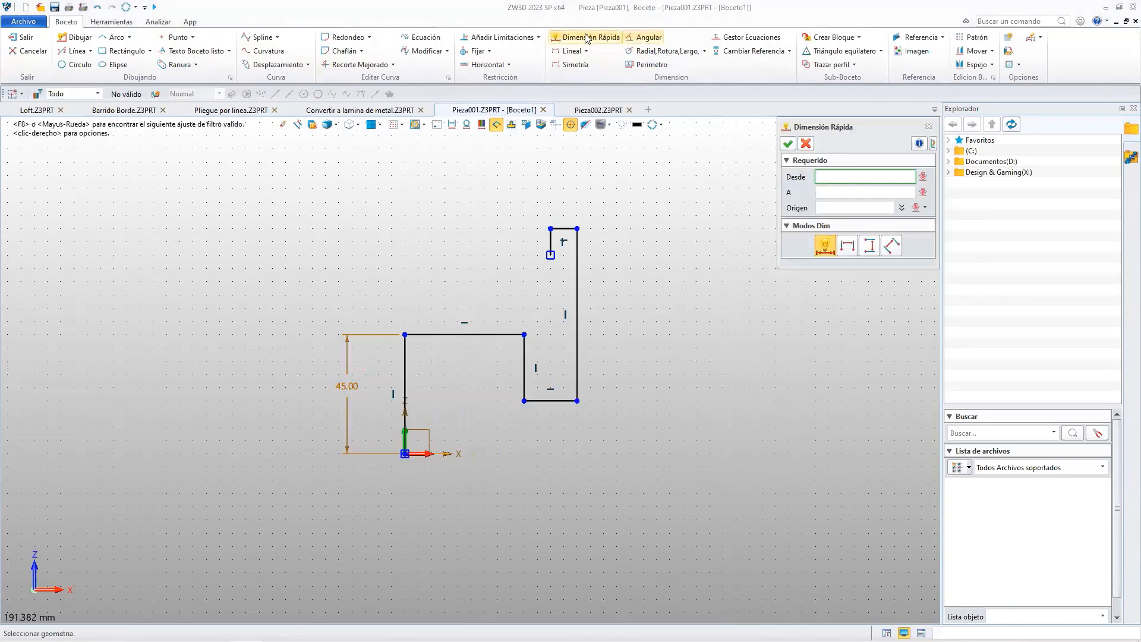
Dimension the profile's first horizontal line and set its length to 30 mm.
click(436, 334)
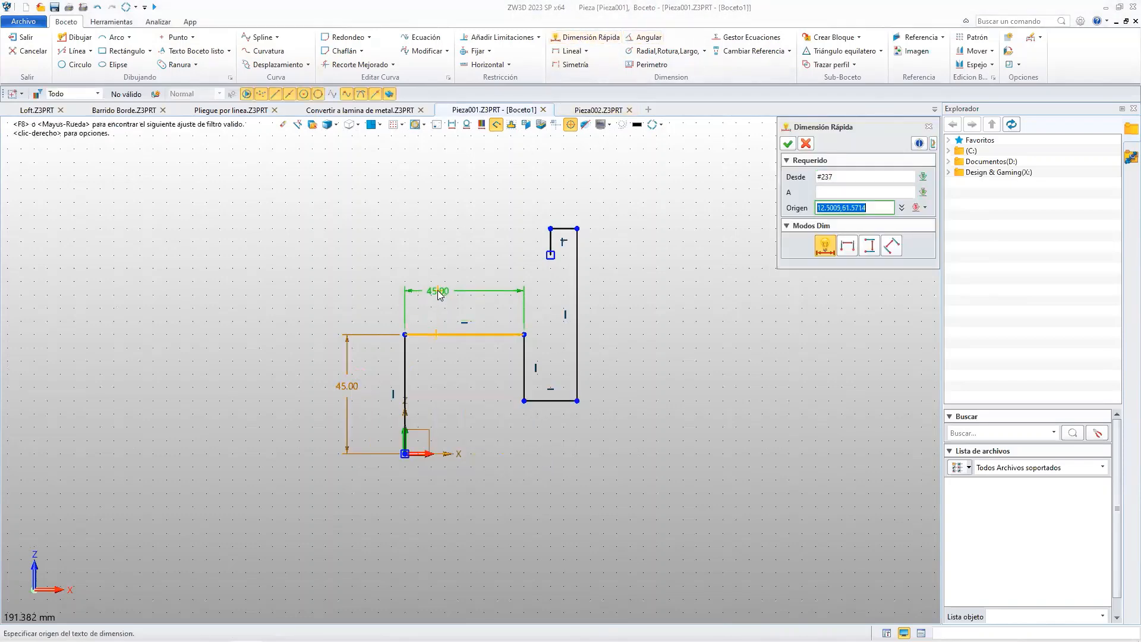
click(438, 291)
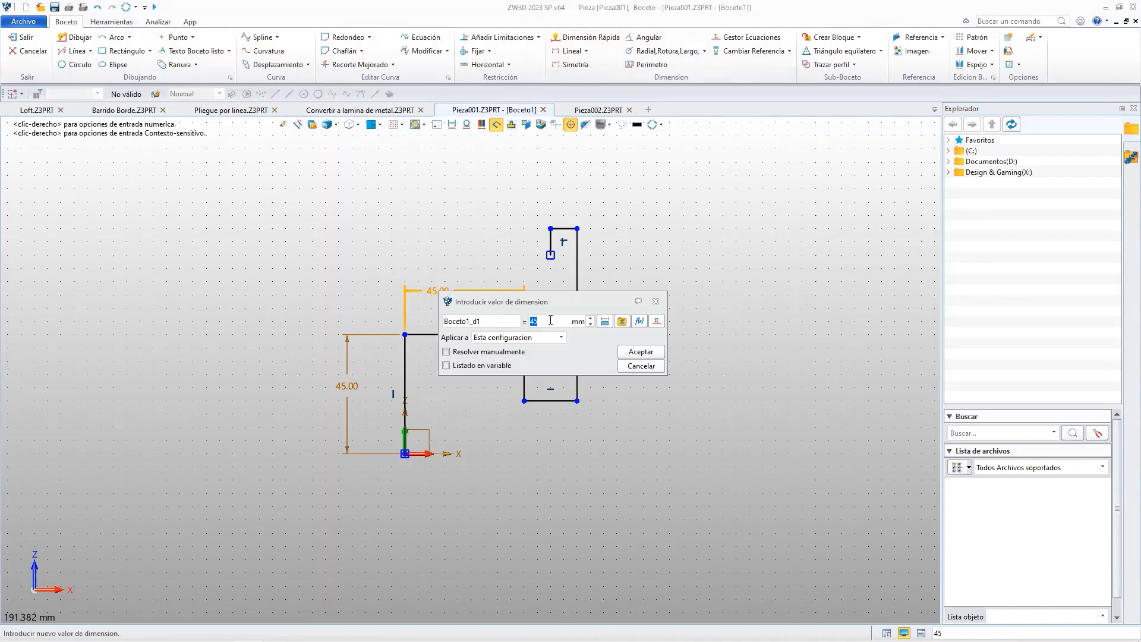
text(30)
key(Return)
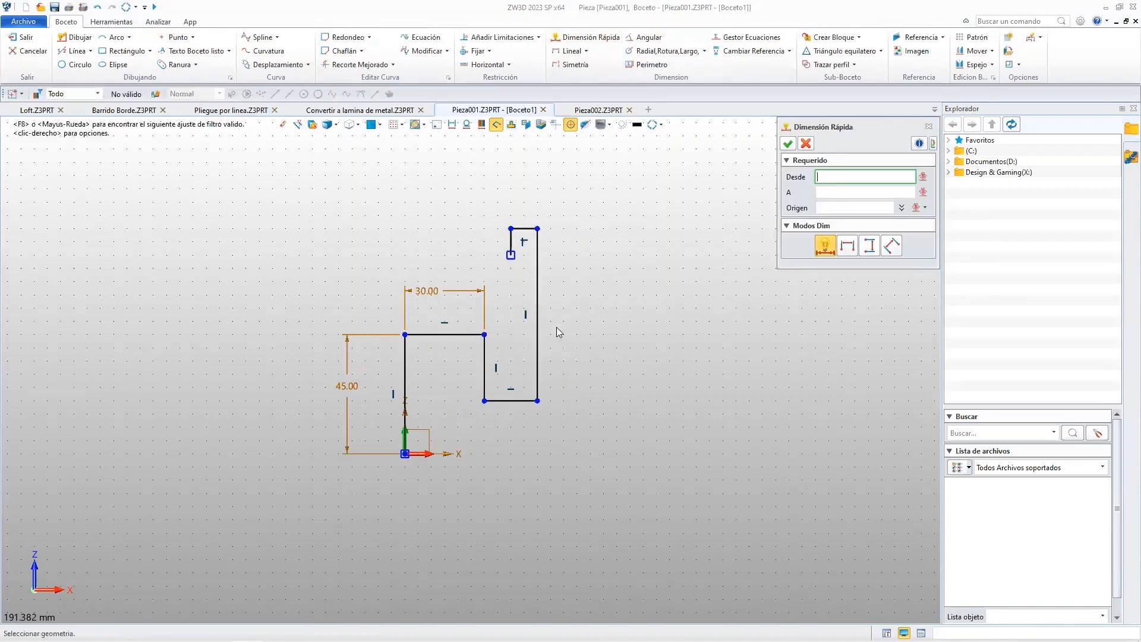
Dimension the middle vertical line at 25 mm and the lower horizontal line at 20 mm.
click(478, 361)
click(451, 371)
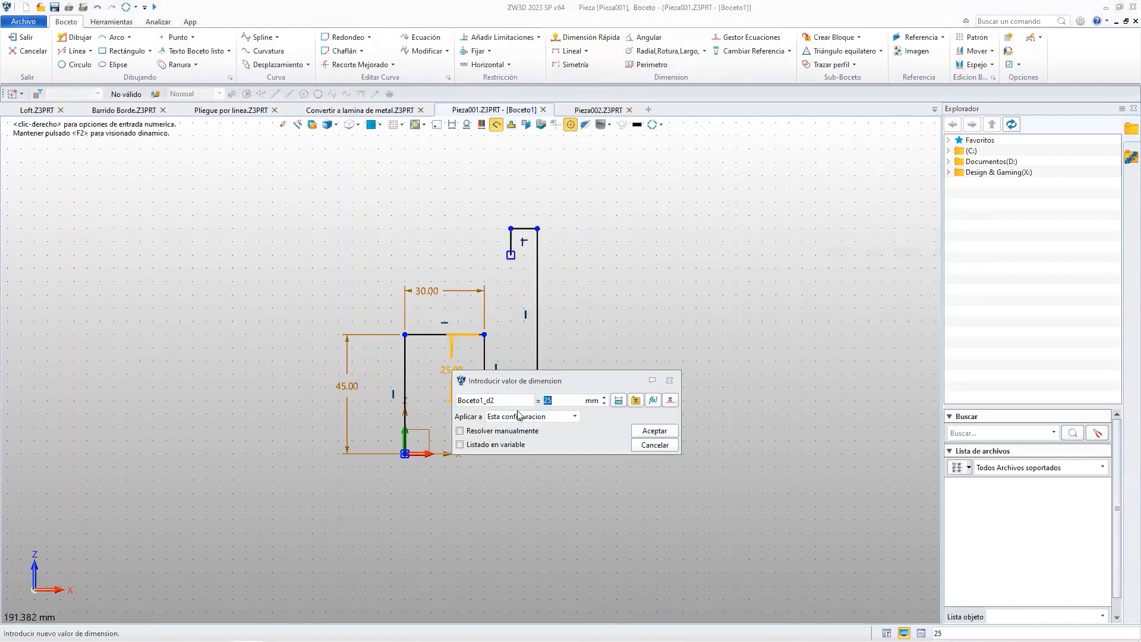
click(647, 432)
click(520, 401)
click(514, 432)
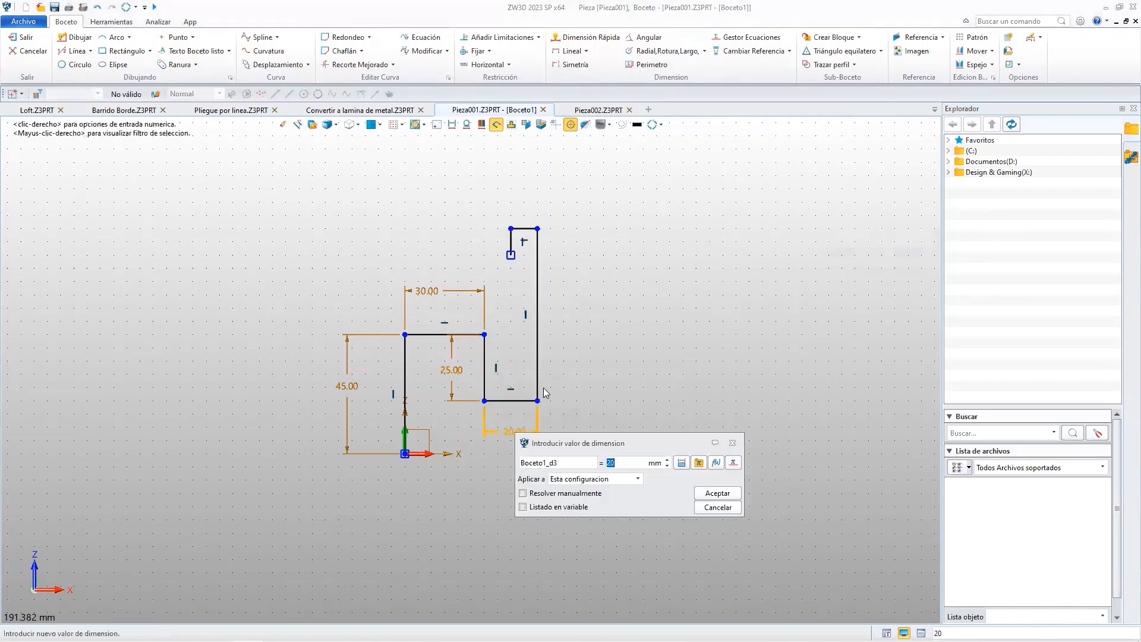
click(696, 496)
Dimension the profile's long vertical line at 65 mm.
click(537, 338)
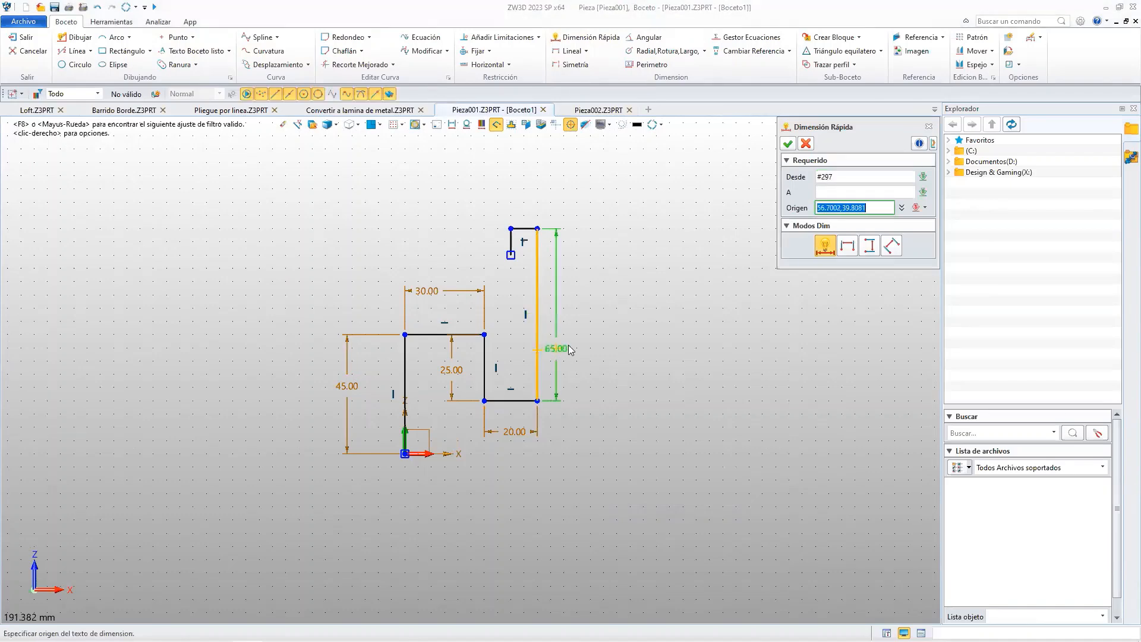
click(571, 346)
click(774, 404)
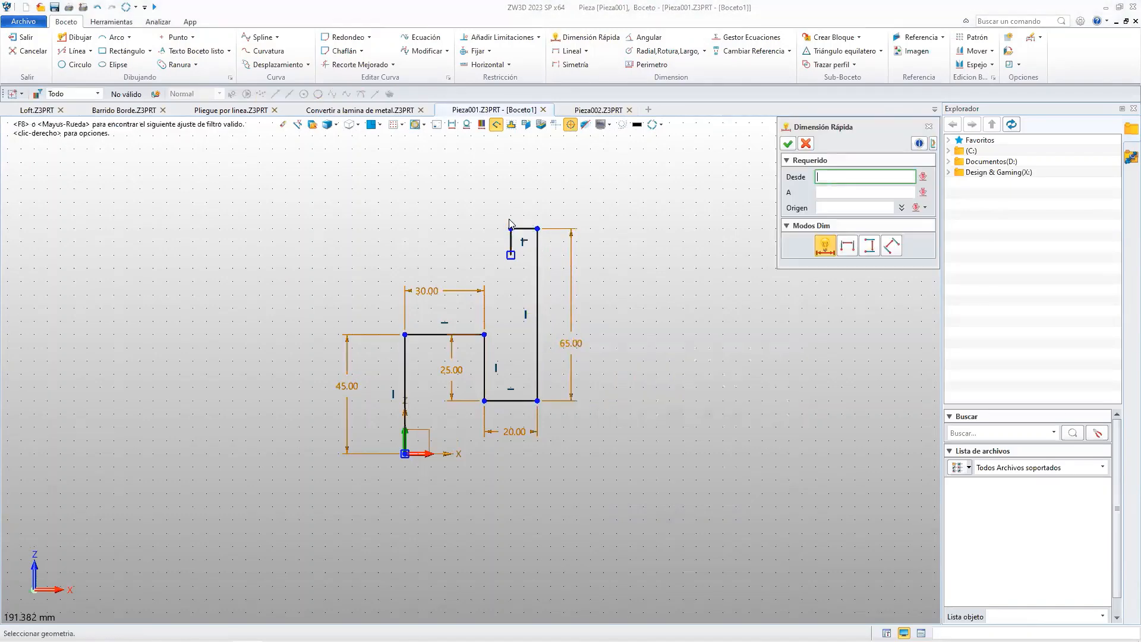
Dimension the uppermost horizontal line and the short vertical end line at 10 mm each.
click(518, 228)
click(523, 199)
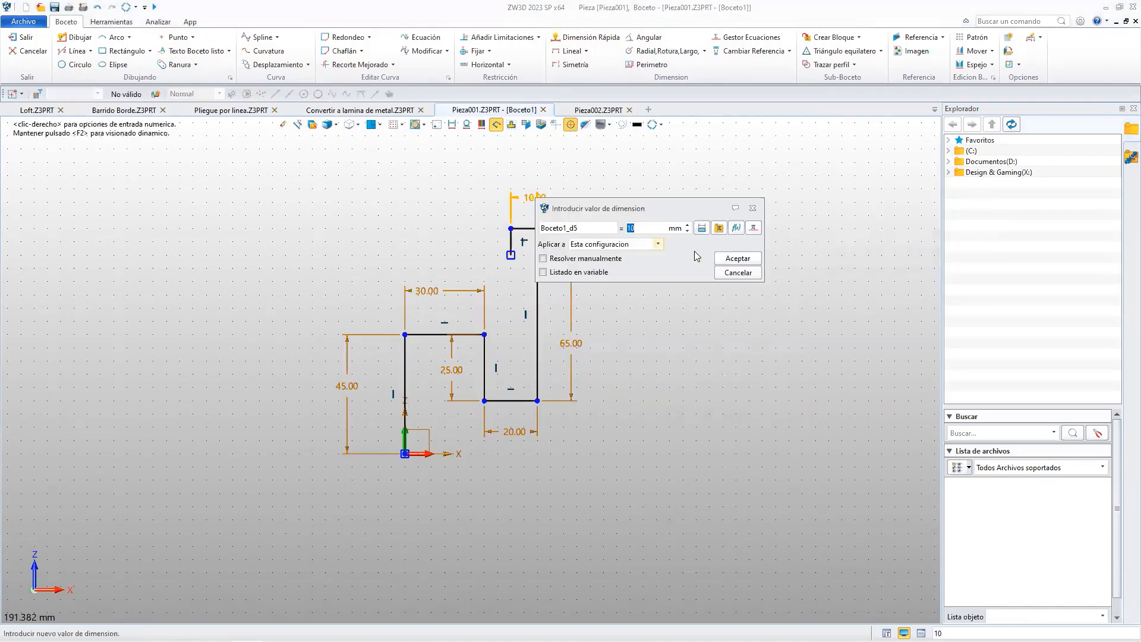
click(721, 263)
click(511, 241)
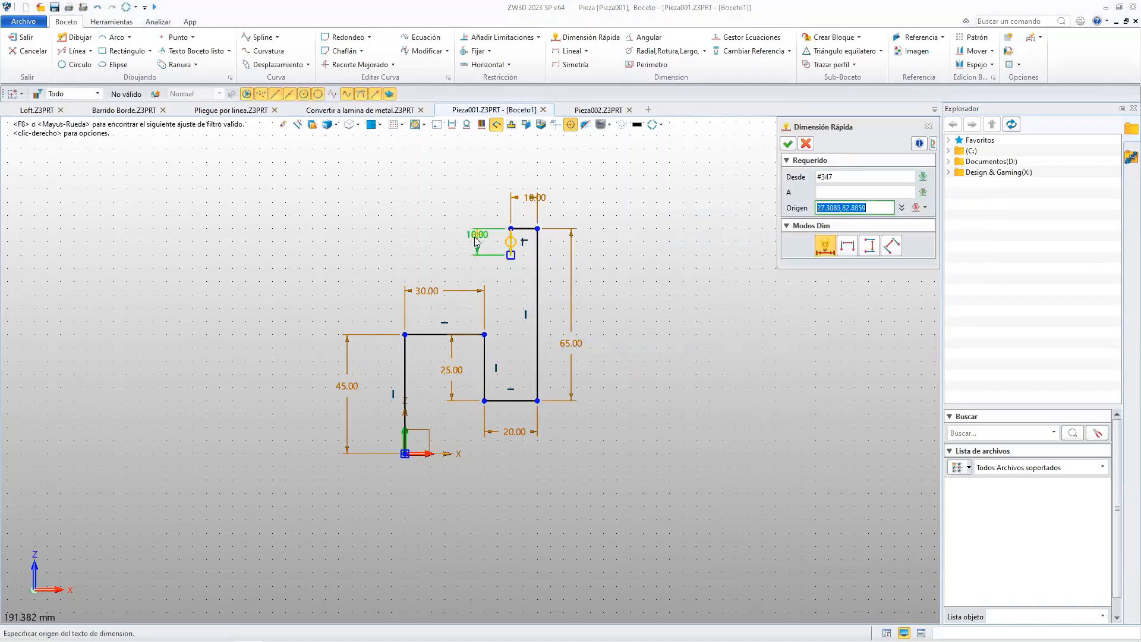
click(474, 242)
click(676, 306)
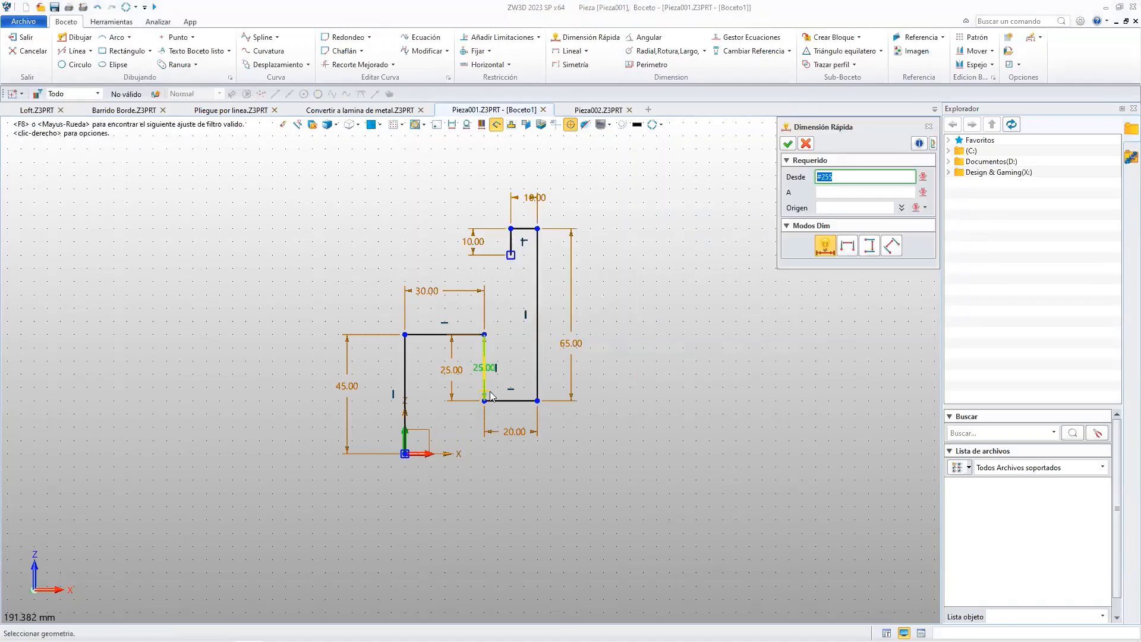
Dimension the height of the lower horizontal line above the X axis and exit the sketch.
click(409, 455)
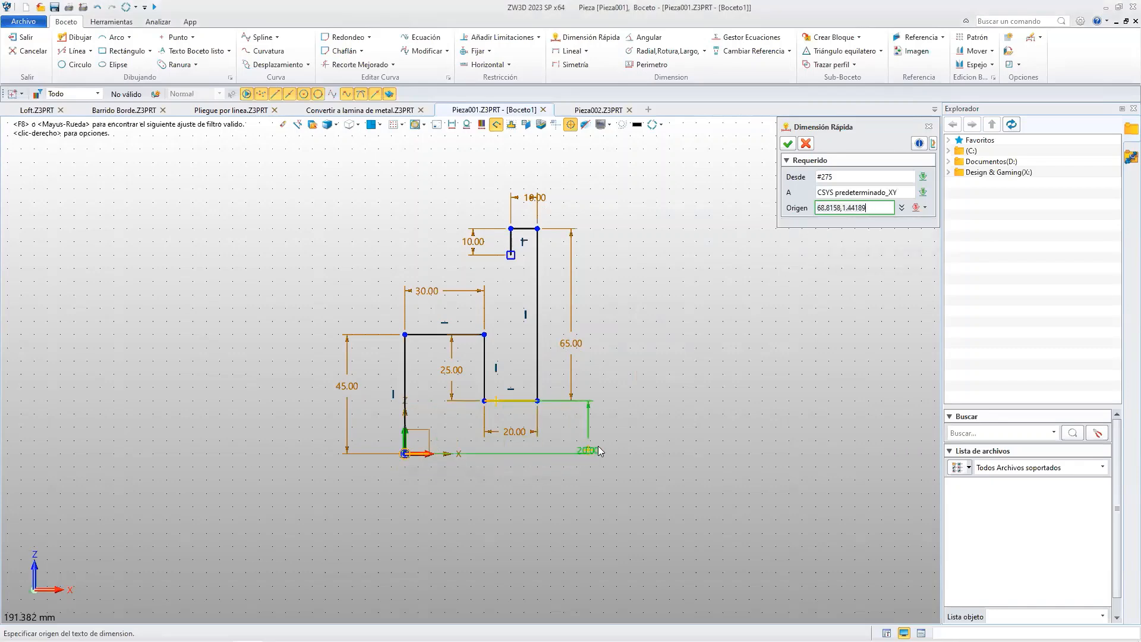
click(612, 438)
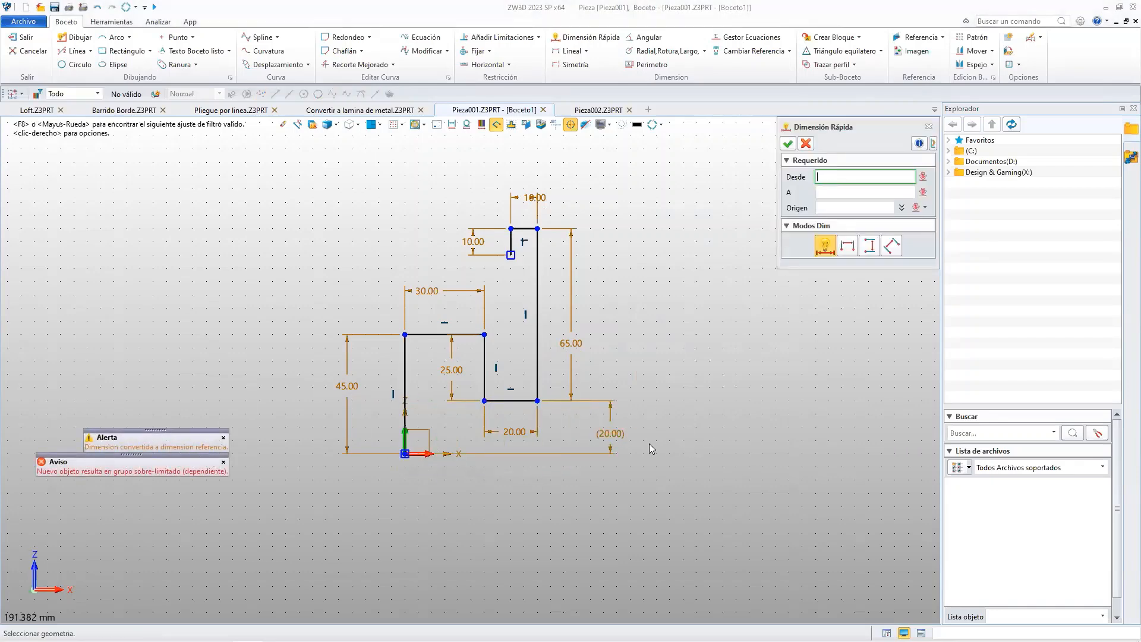
click(788, 144)
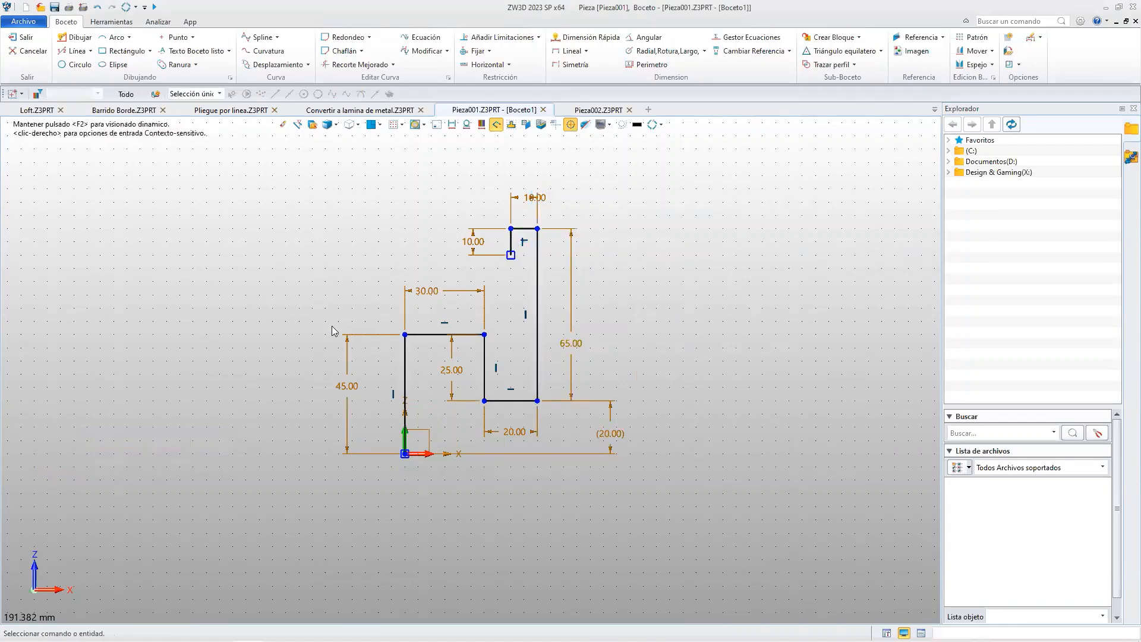
click(22, 38)
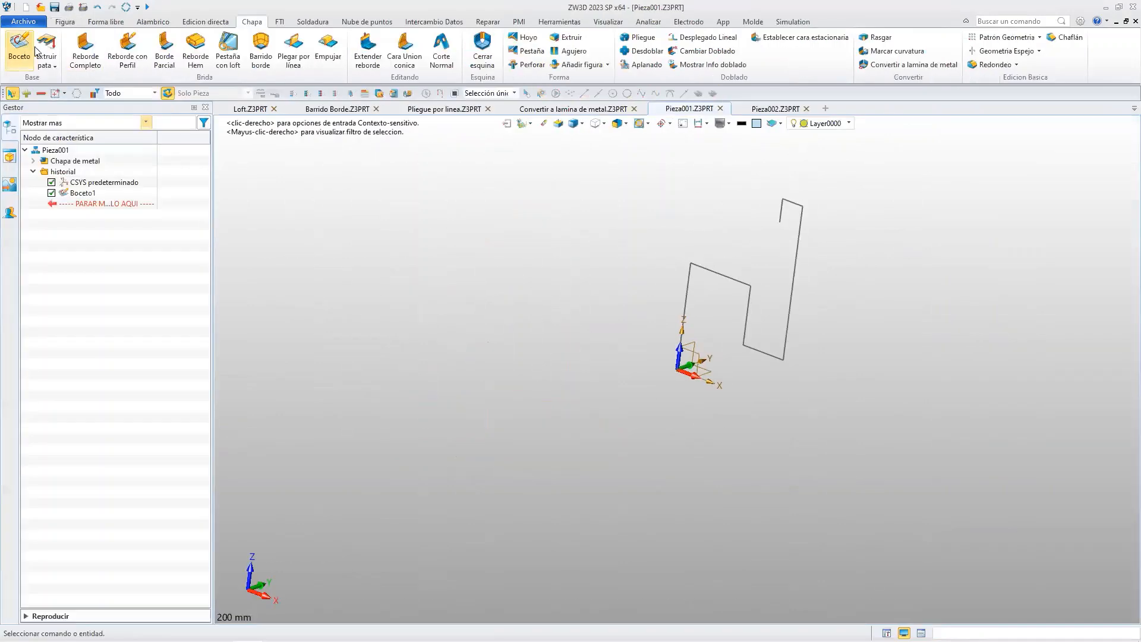
Start an extruded flange (Extruir borde) with the open profile sketch Boceto1 as its profile.
click(55, 69)
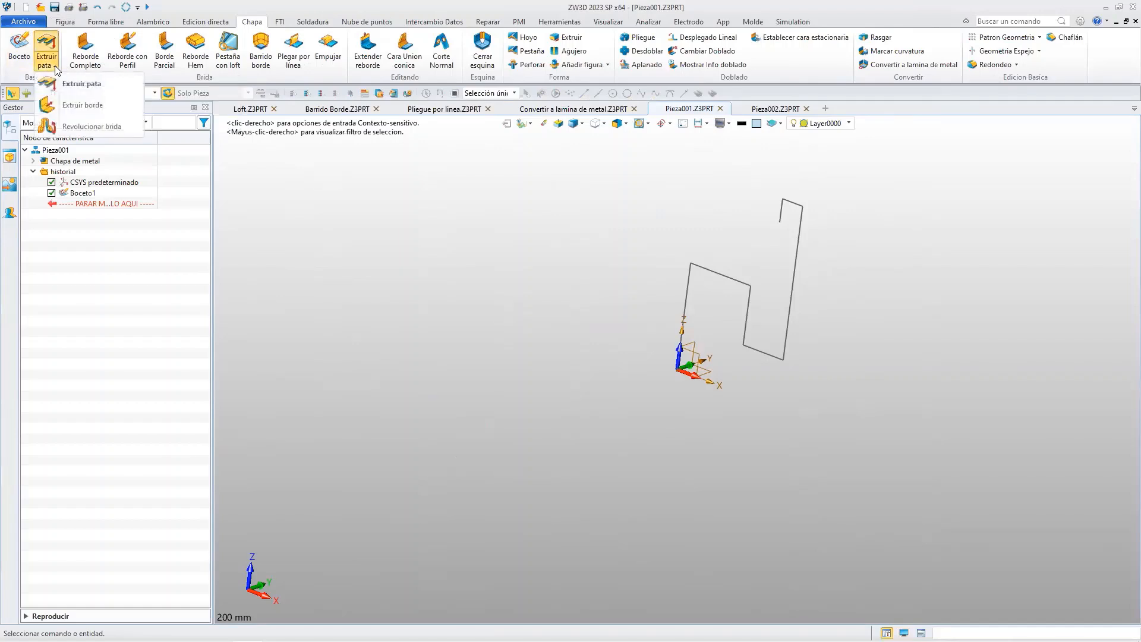
click(83, 105)
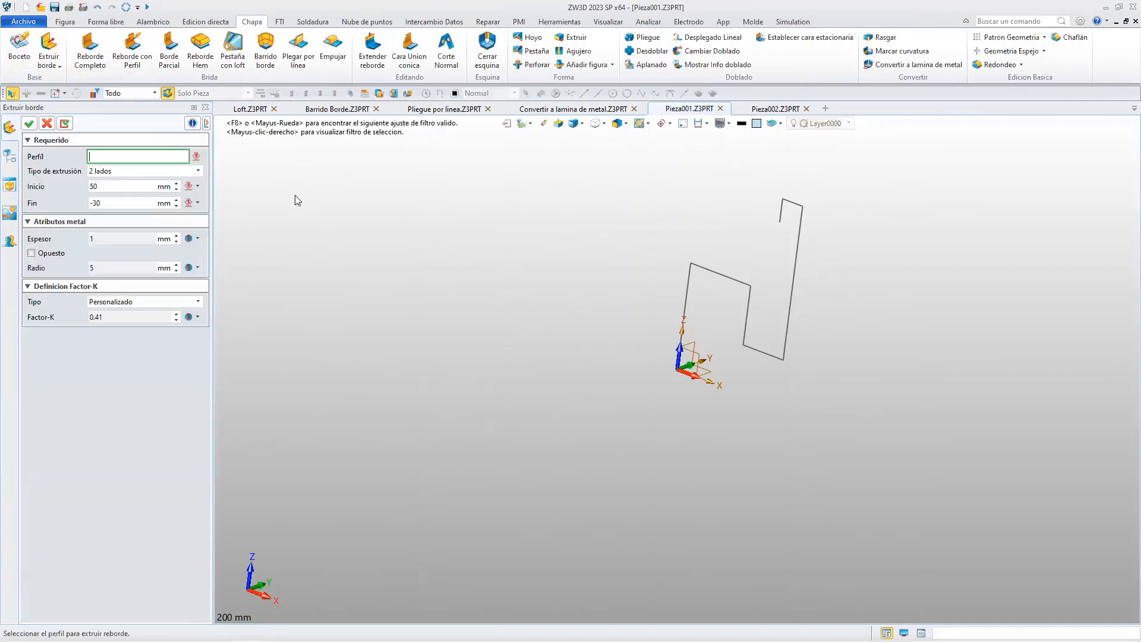
click(749, 287)
middle_click(747, 290)
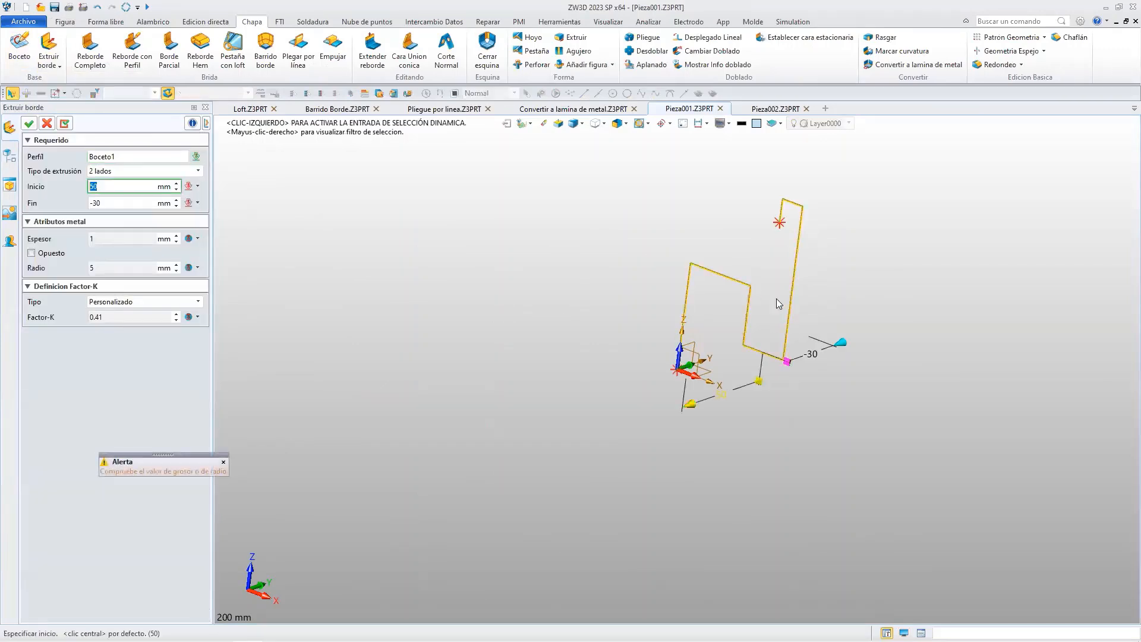
right_drag(752, 289, 791, 397)
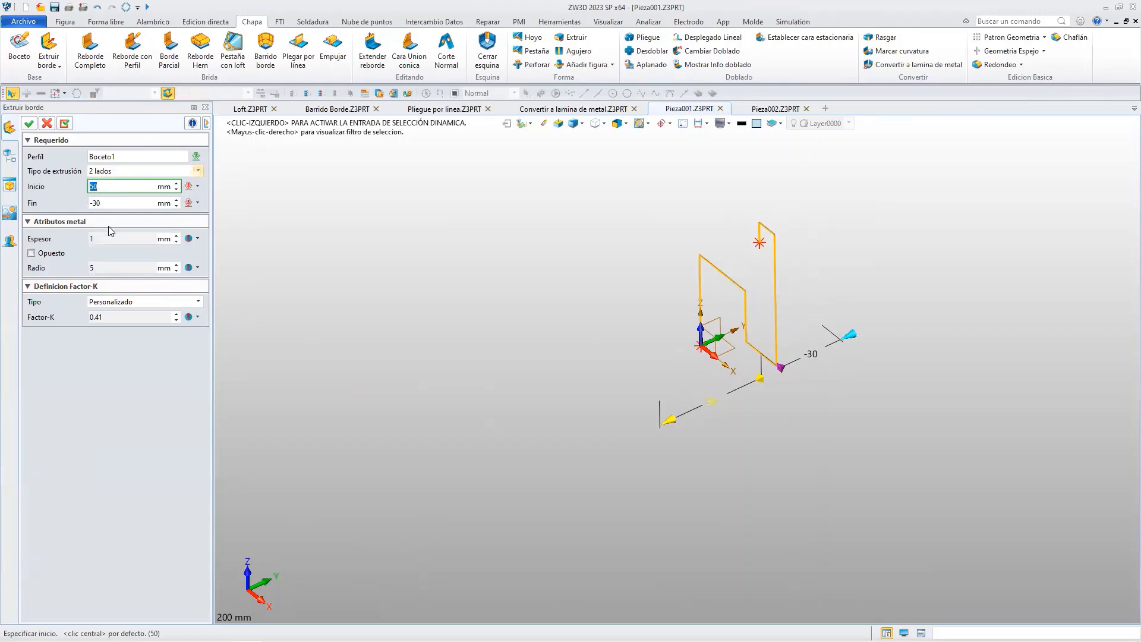
Try flipping the thickness side on and off and creating the extruded flange with 1 mm thickness and 5 mm radius.
click(101, 240)
click(35, 253)
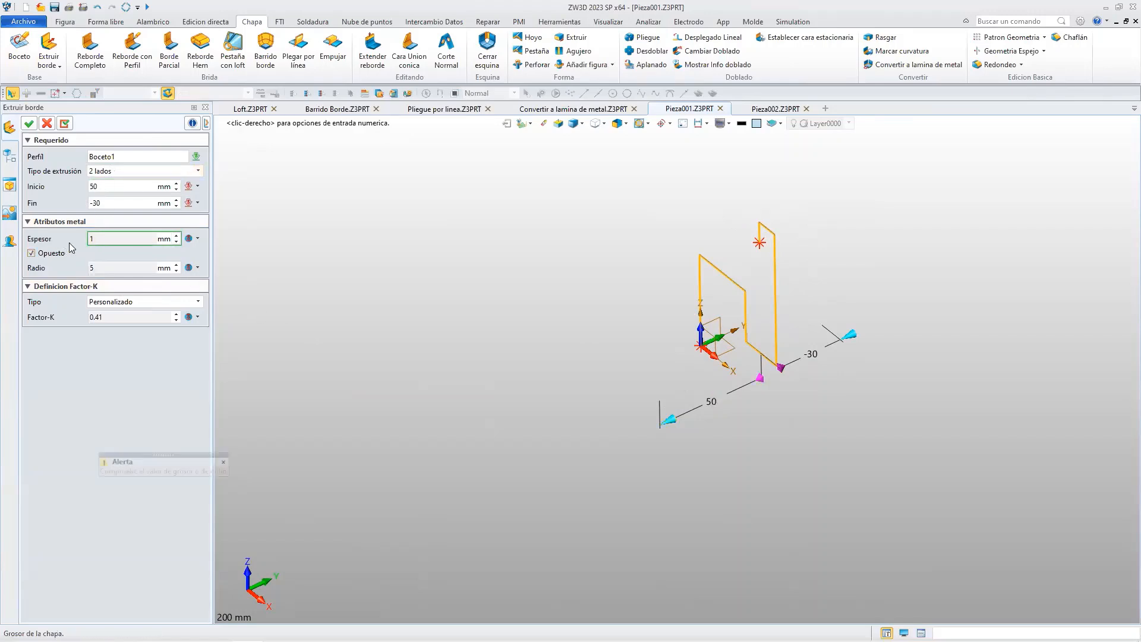
click(52, 255)
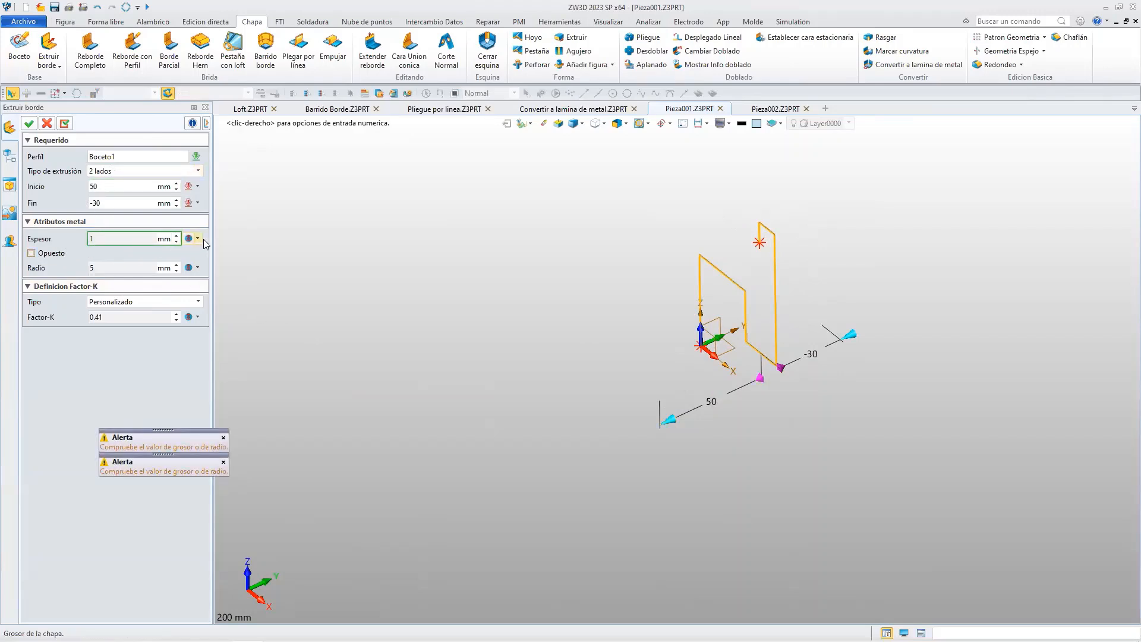
click(198, 238)
click(221, 250)
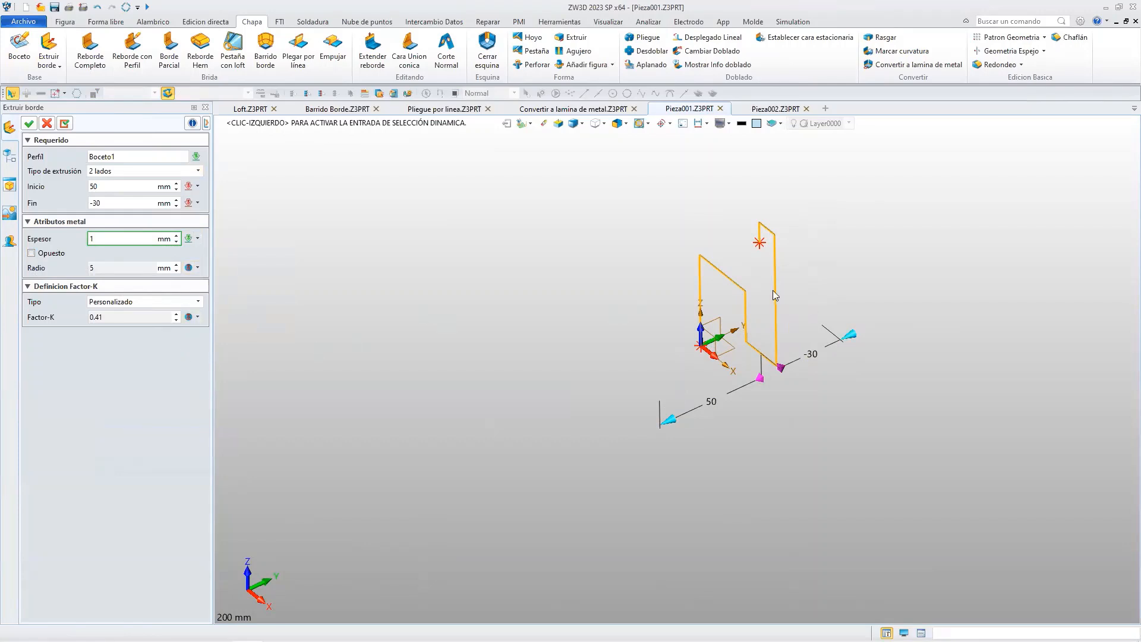
click(27, 124)
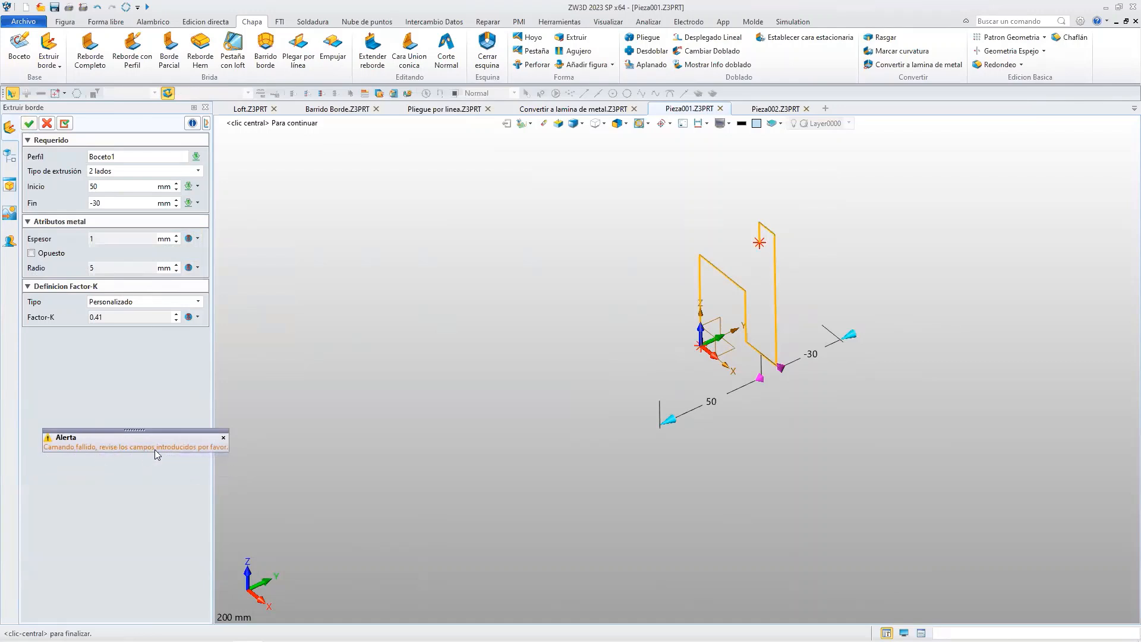
click(29, 124)
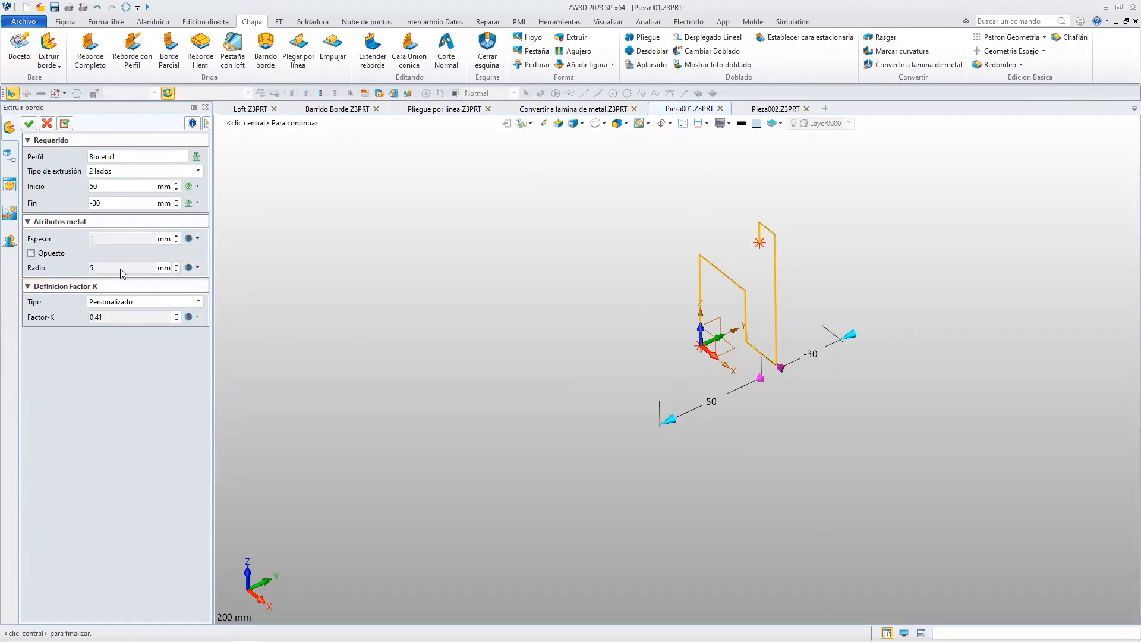
Set the extruded flange's bend radius to 0.5 mm.
click(198, 268)
click(216, 282)
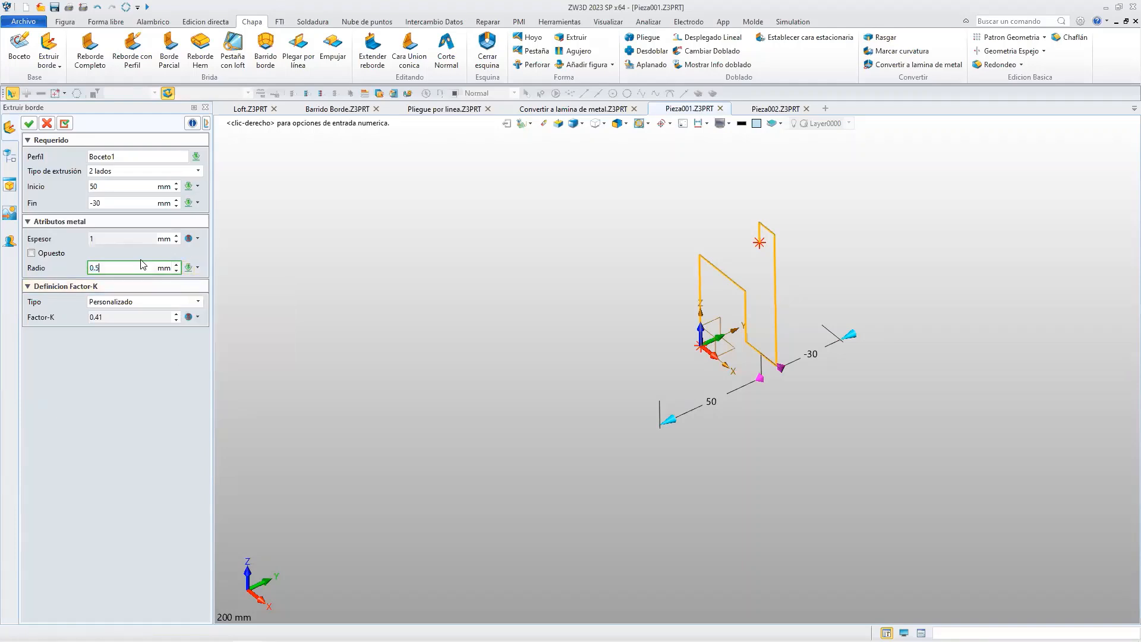
key(Return)
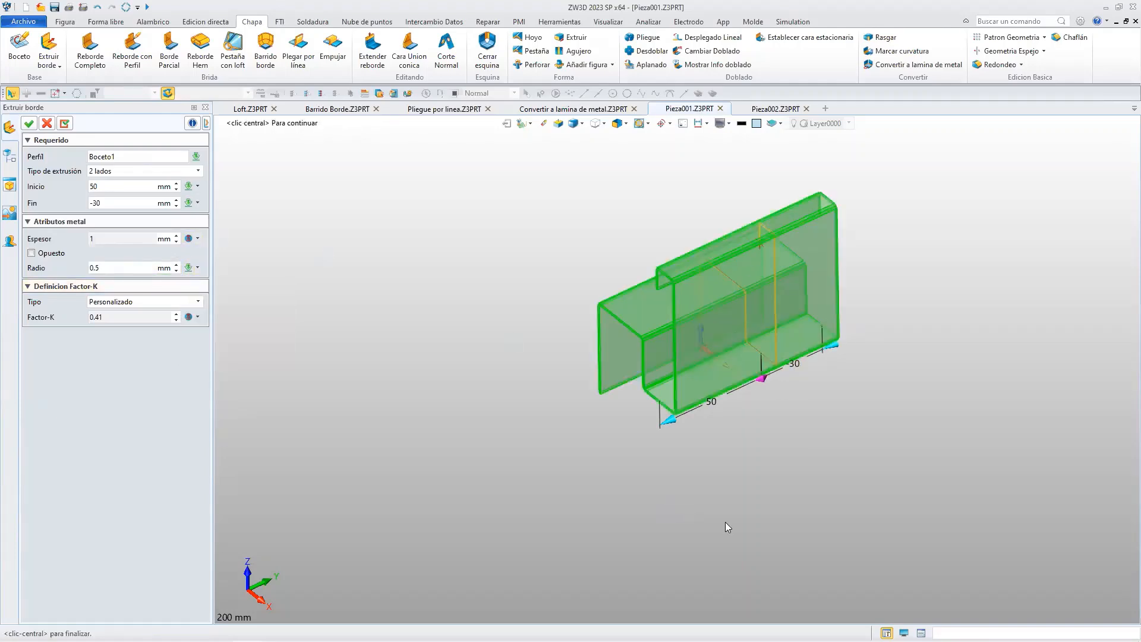
mouse_move(779, 543)
right_down()
mouse_move(871, 481)
mouse_move(769, 528)
right_up()
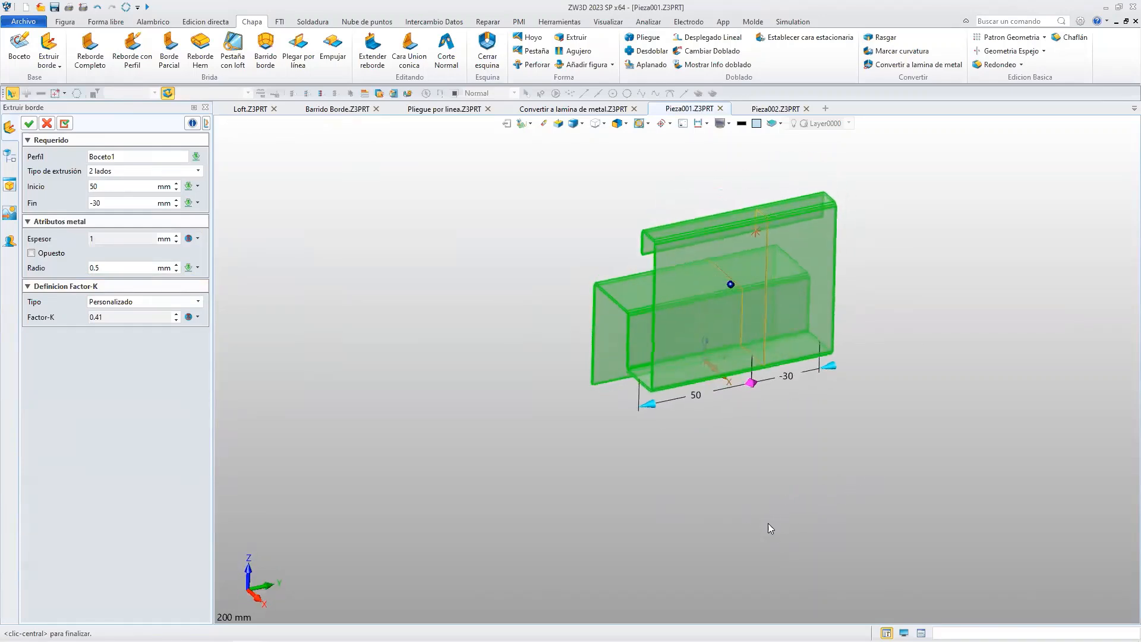
Set the extruded flange's end distance to 0 mm.
click(97, 202)
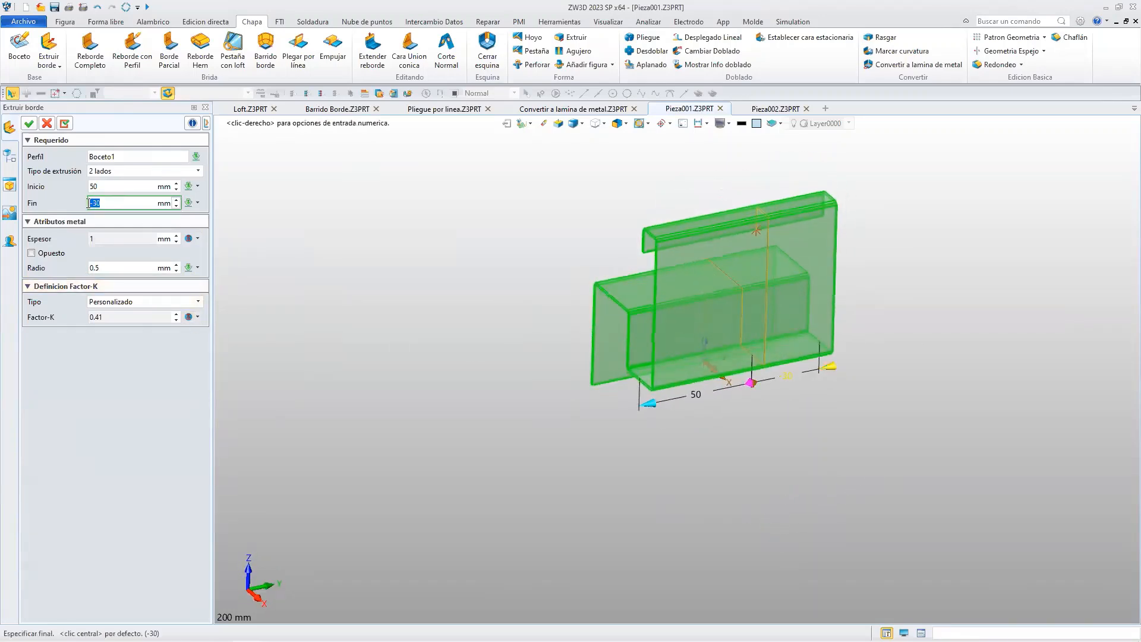
key(BackSpace)
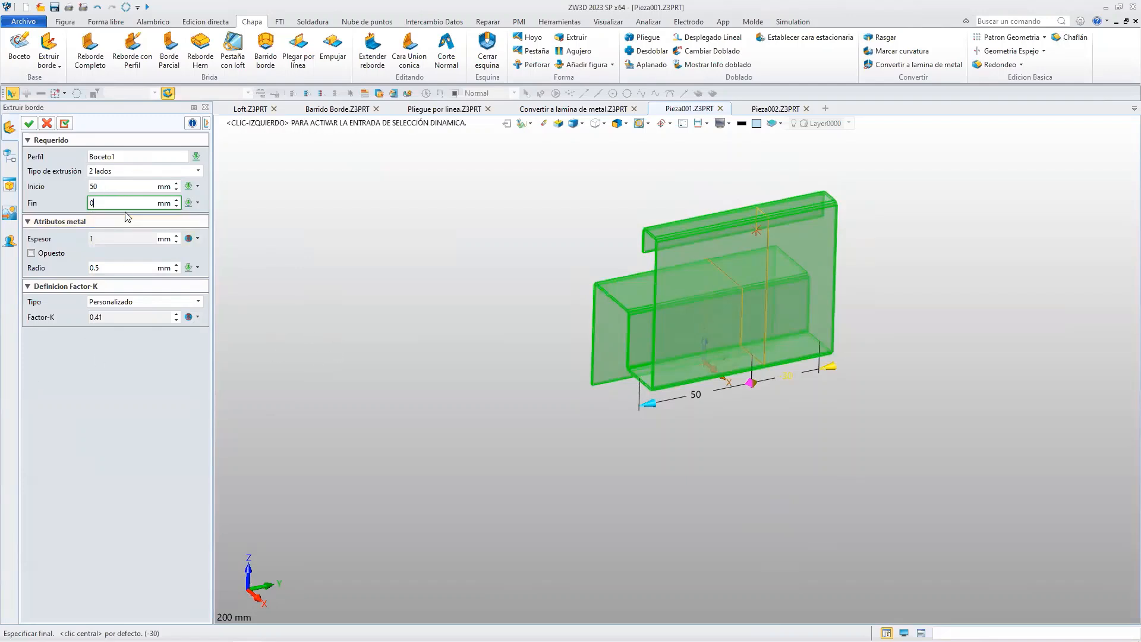
key(Return)
mouse_move(773, 355)
right_down()
mouse_move(736, 345)
mouse_move(782, 333)
mouse_move(777, 358)
right_up()
Set the extruded flange's end distance to -30 mm and create the flange.
click(94, 202)
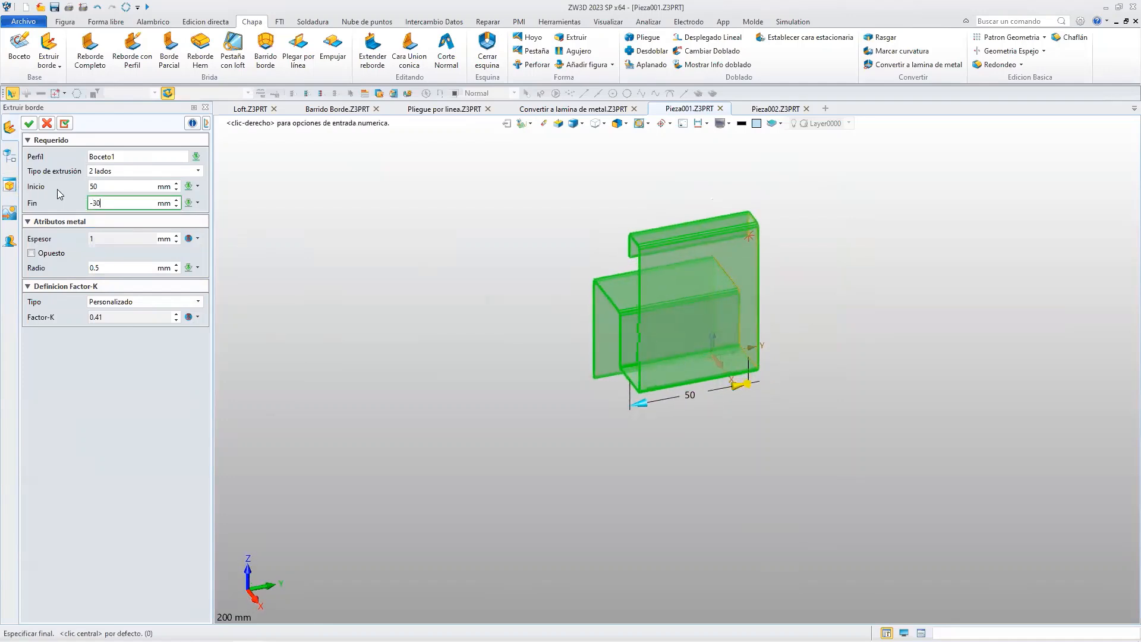
key(Return)
right_drag(701, 379, 659, 368)
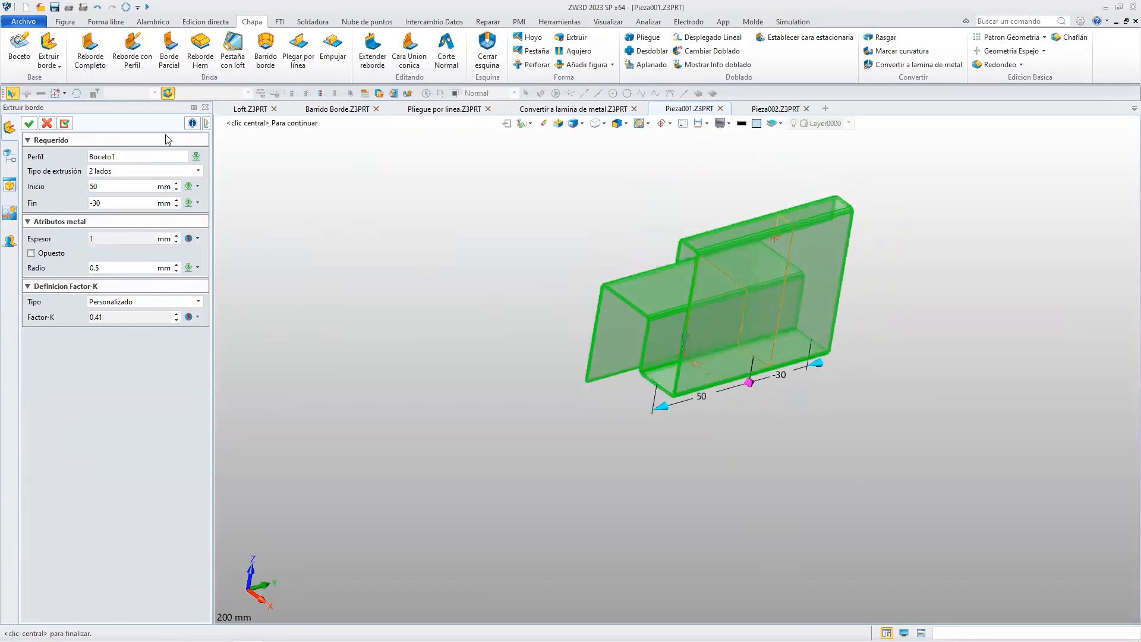
click(29, 123)
right_drag(708, 325, 878, 377)
scroll(677, 367, up, 2)
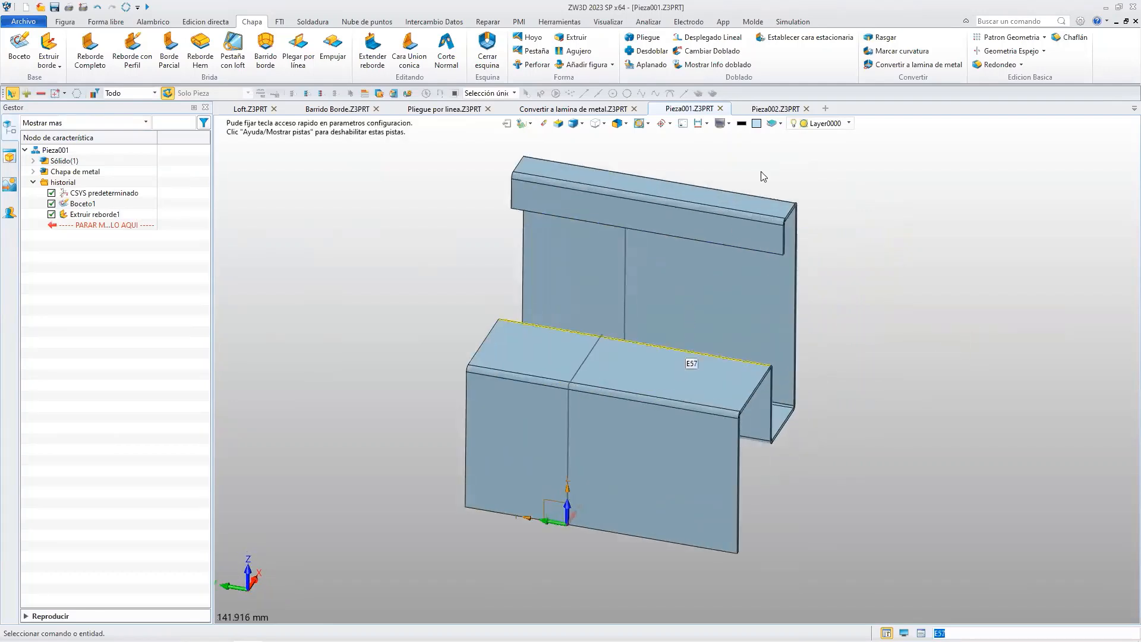
Look at the flanged part in Pieza002 and return to Pieza001 to examine the extruded flange.
click(802, 107)
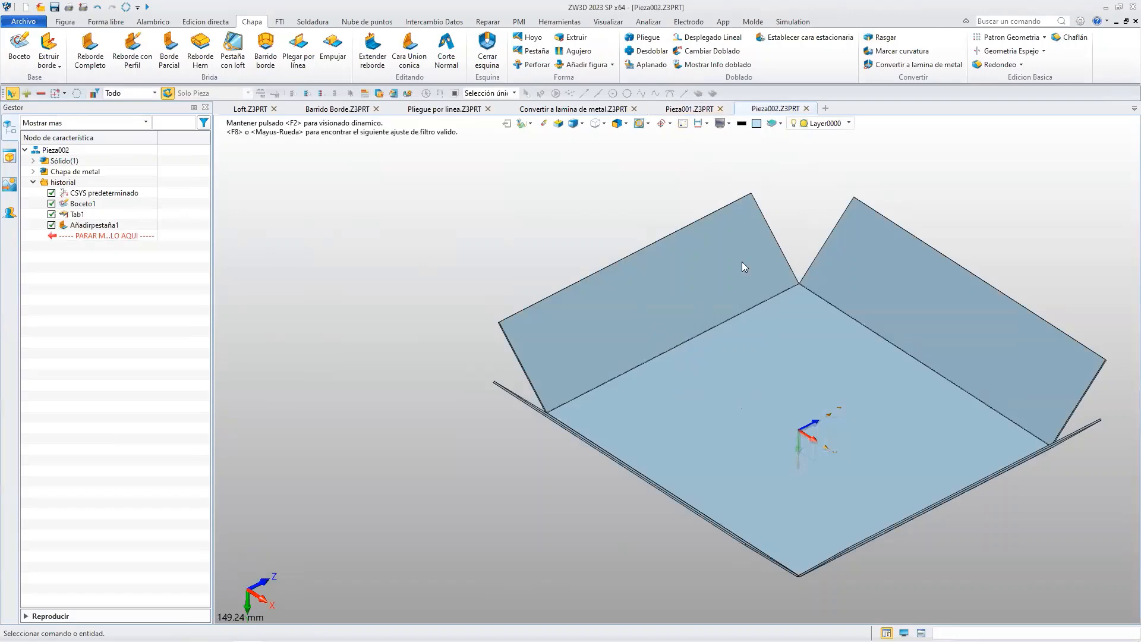
click(692, 110)
right_drag(637, 389, 595, 442)
scroll(762, 536, up, 3)
scroll(760, 530, down, 3)
right_drag(725, 507, 771, 502)
Start a full flange on one end edge of the upper horizontal face of the front channel, with a 90° angle and 10 mm length.
click(88, 47)
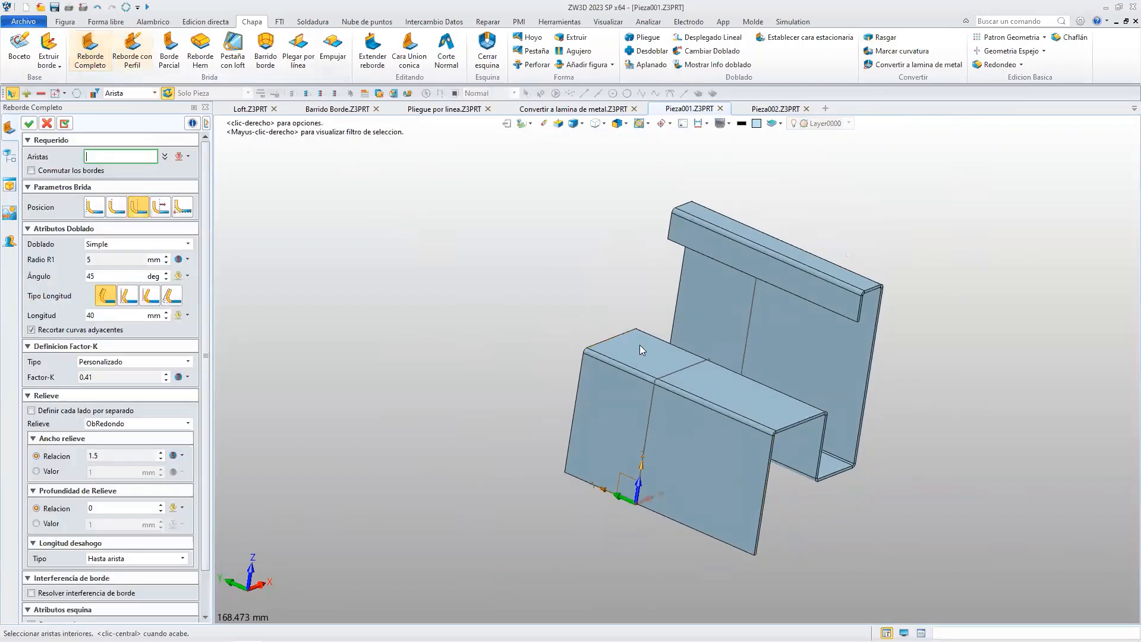
click(616, 330)
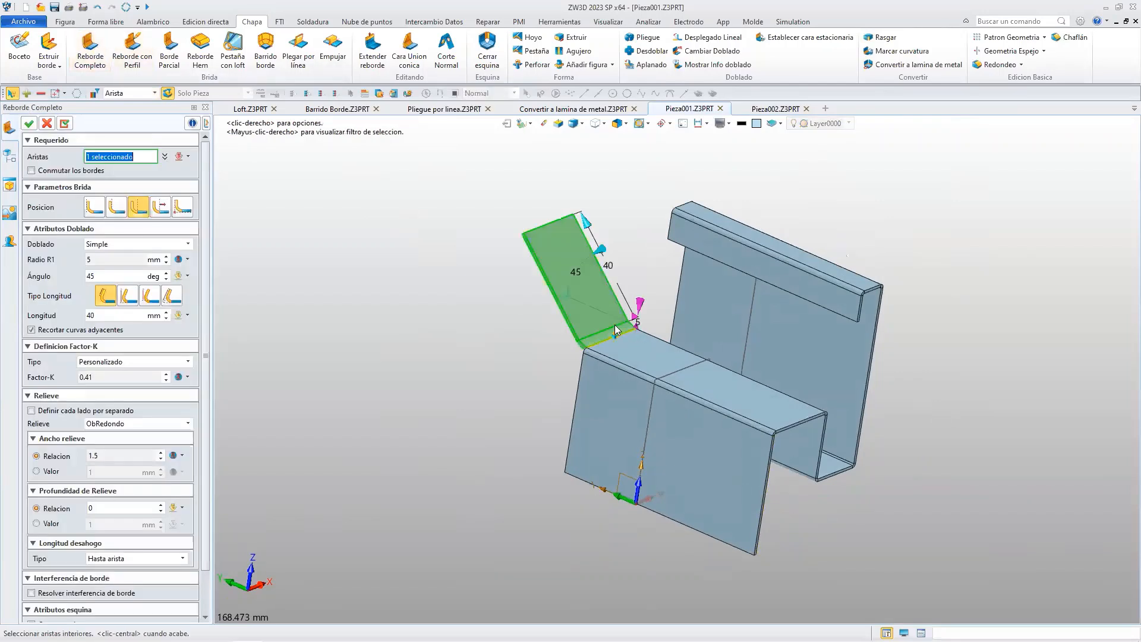
click(102, 275)
text(90)
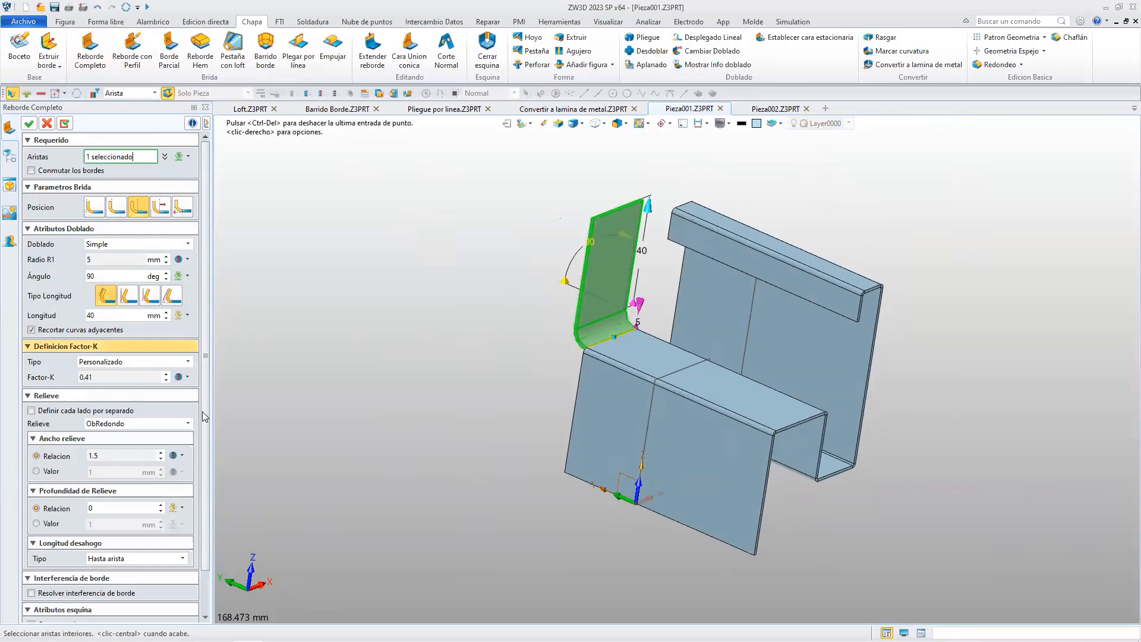
key(Tab)
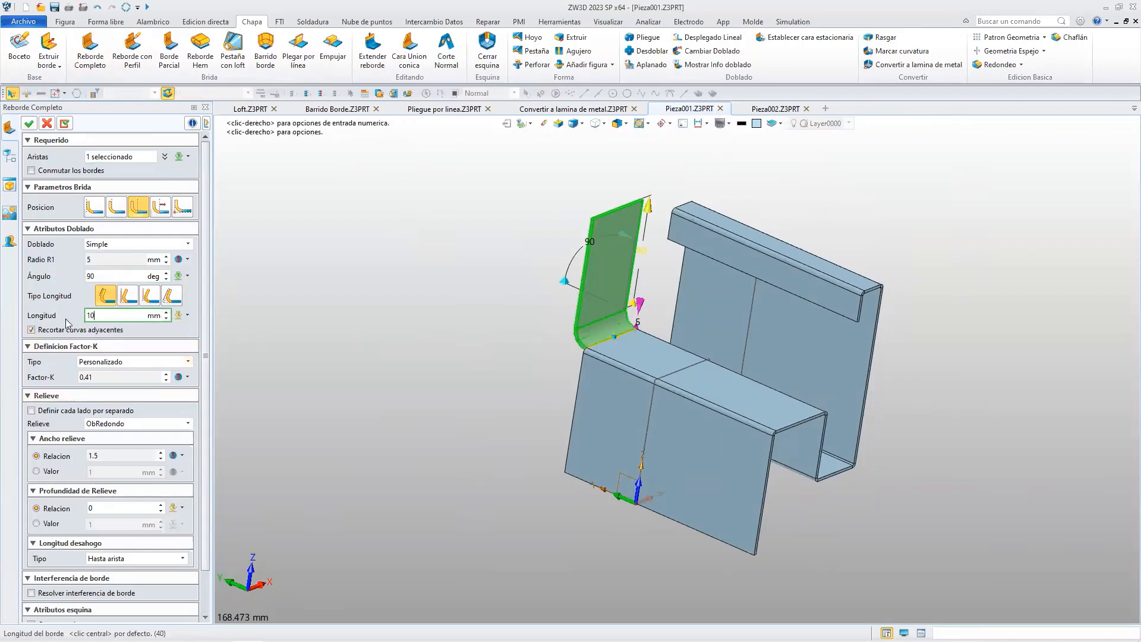
Set the full flange's bend radius to 0.5 mm, add the opposite end edge of the same face, and create both flanges.
click(188, 259)
click(101, 257)
text(0.5)
key(Return)
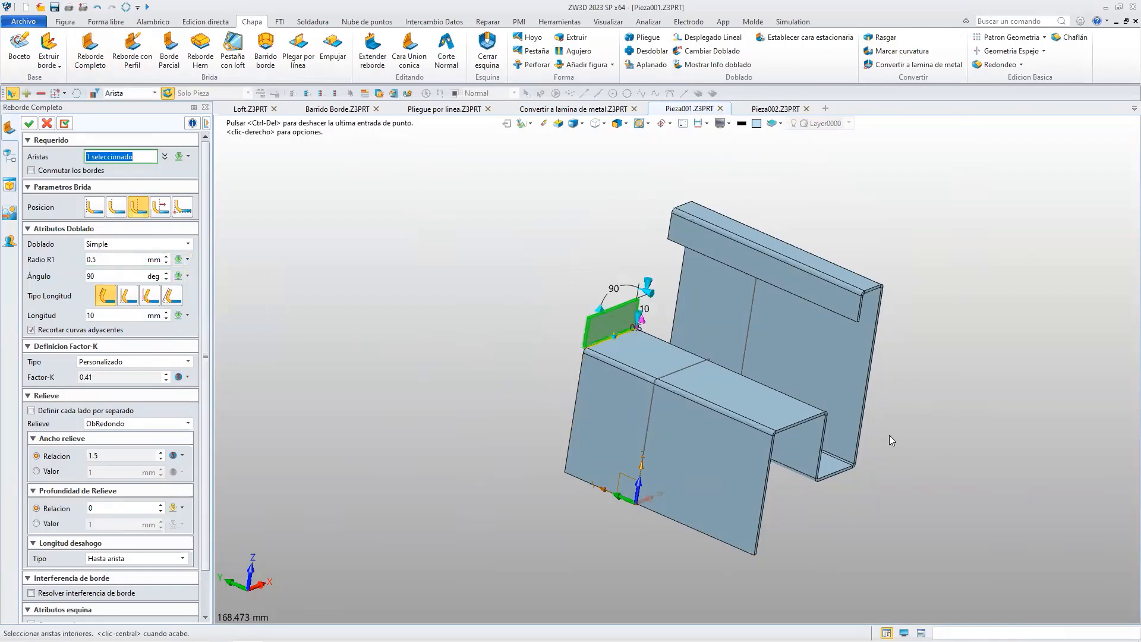
click(803, 421)
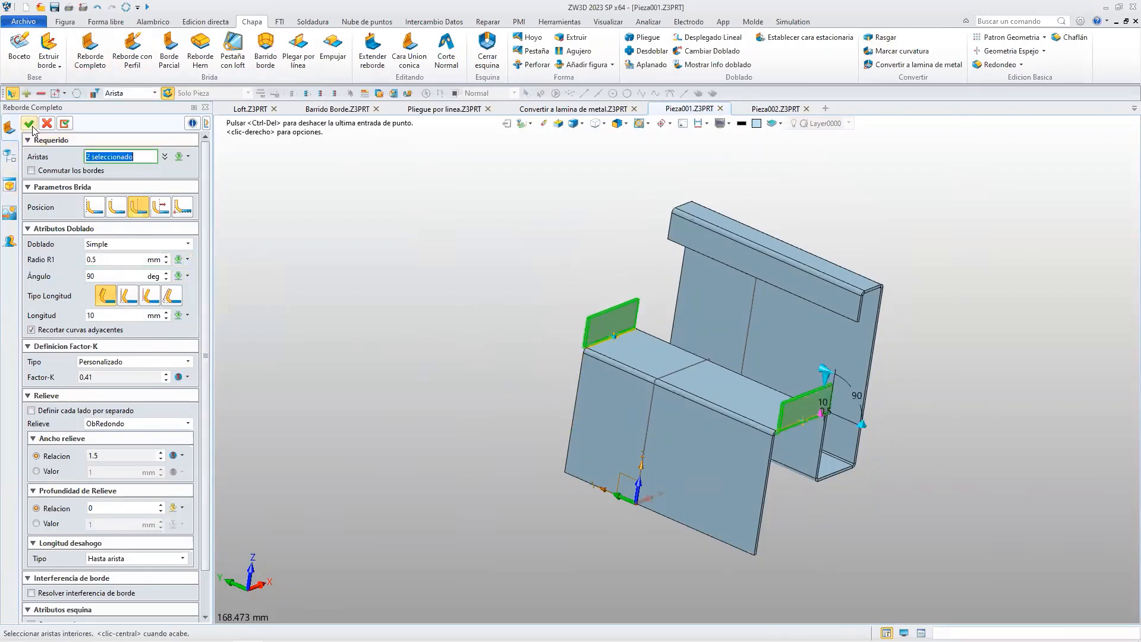
click(29, 123)
Start a hem on the bottom edge of the front channel's vertical wall.
click(201, 51)
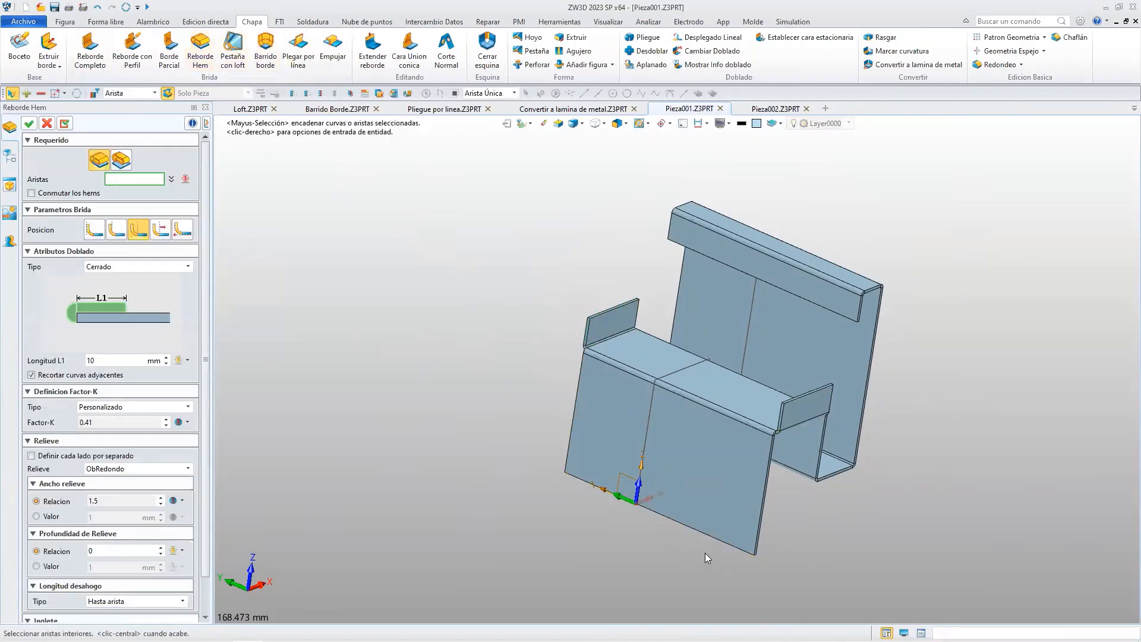
scroll(704, 522, down, 3)
scroll(705, 512, up, 5)
middle_drag(707, 522, 680, 601)
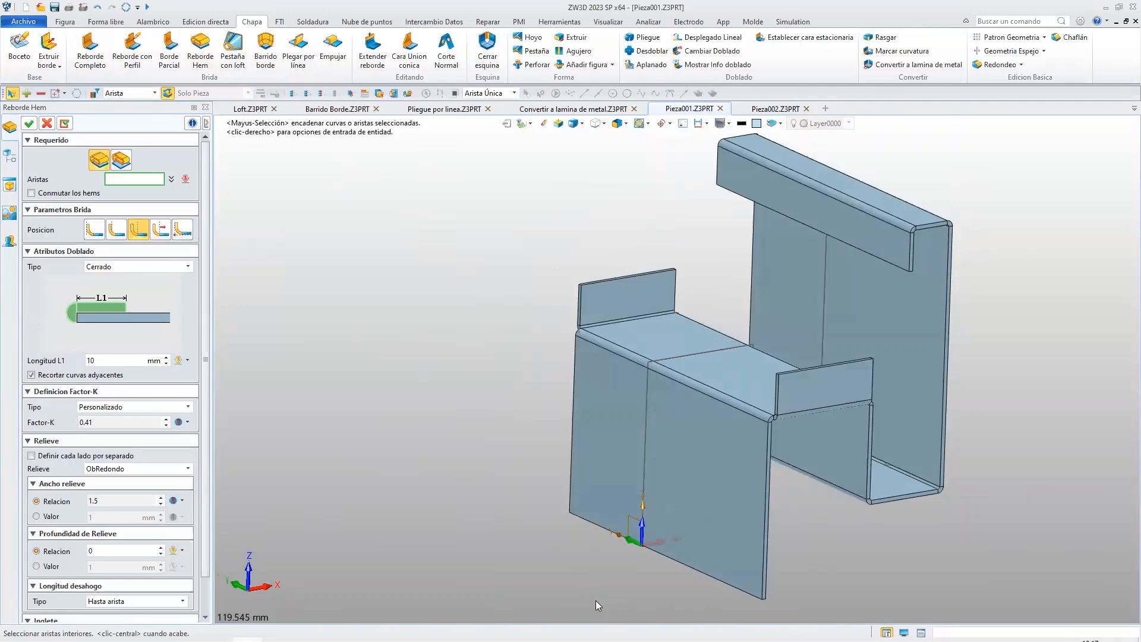
click(683, 562)
scroll(809, 562, up, 4)
scroll(722, 547, up, 1)
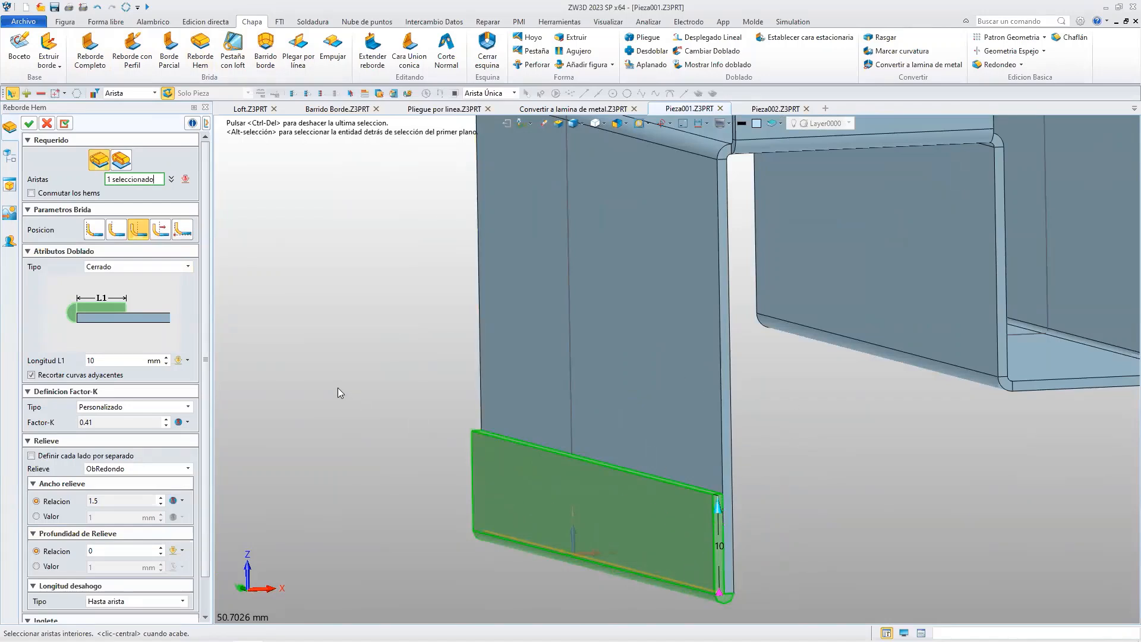
Preview the Abrir, Loop Cerrado and Loop Abierto hem types on the wall's bottom edge.
click(182, 267)
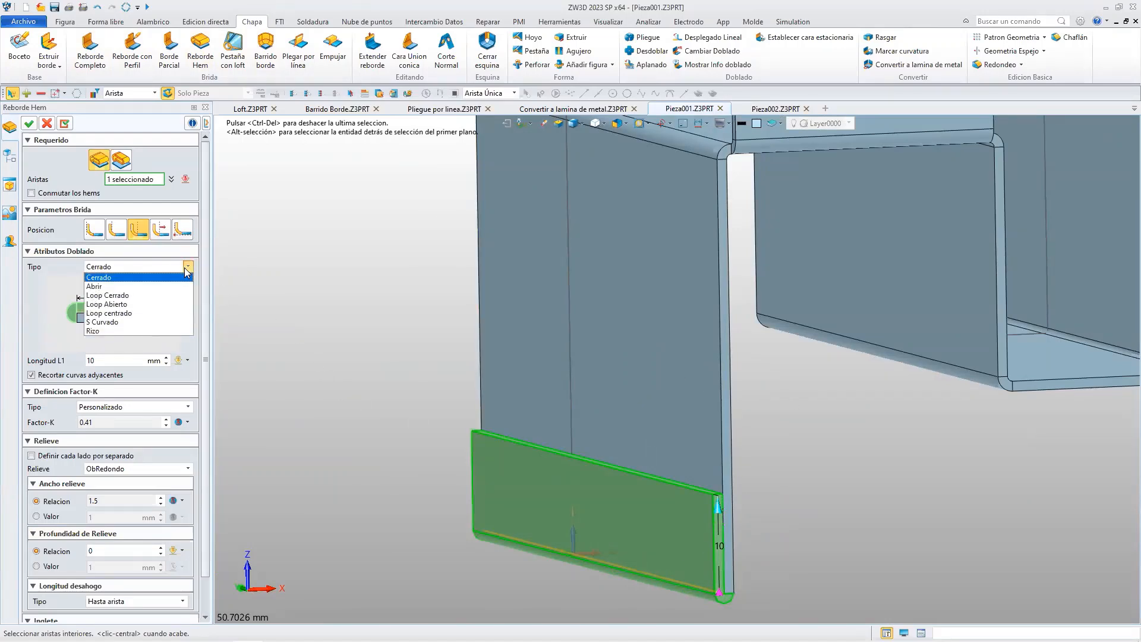
click(146, 280)
scroll(566, 428, up, 3)
scroll(568, 430, down, 6)
scroll(605, 509, up, 2)
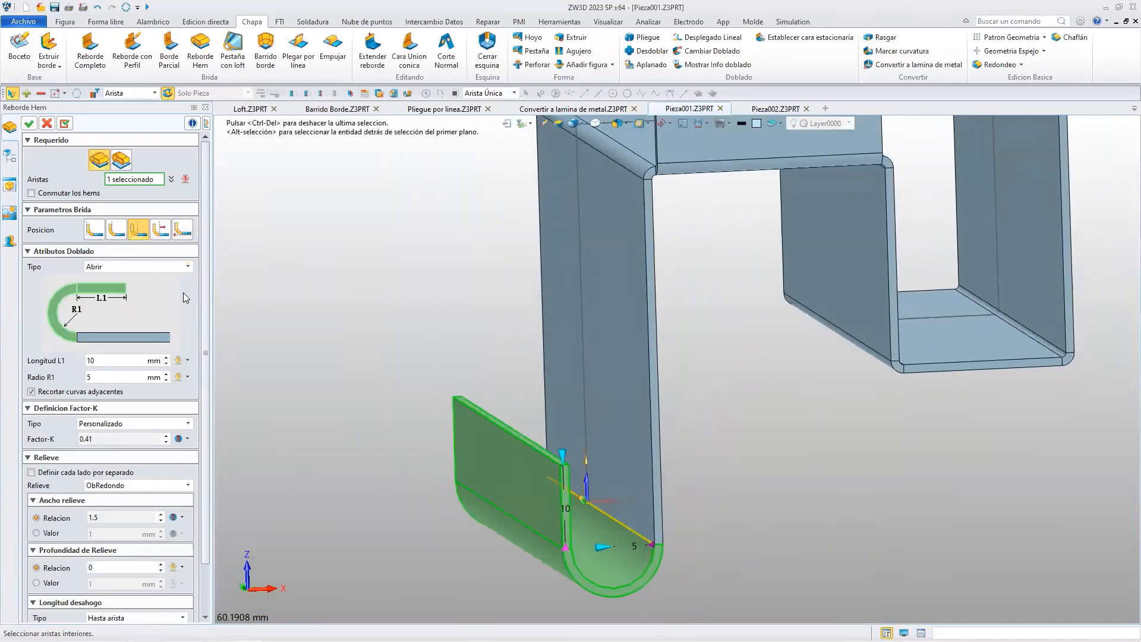
click(188, 266)
click(136, 298)
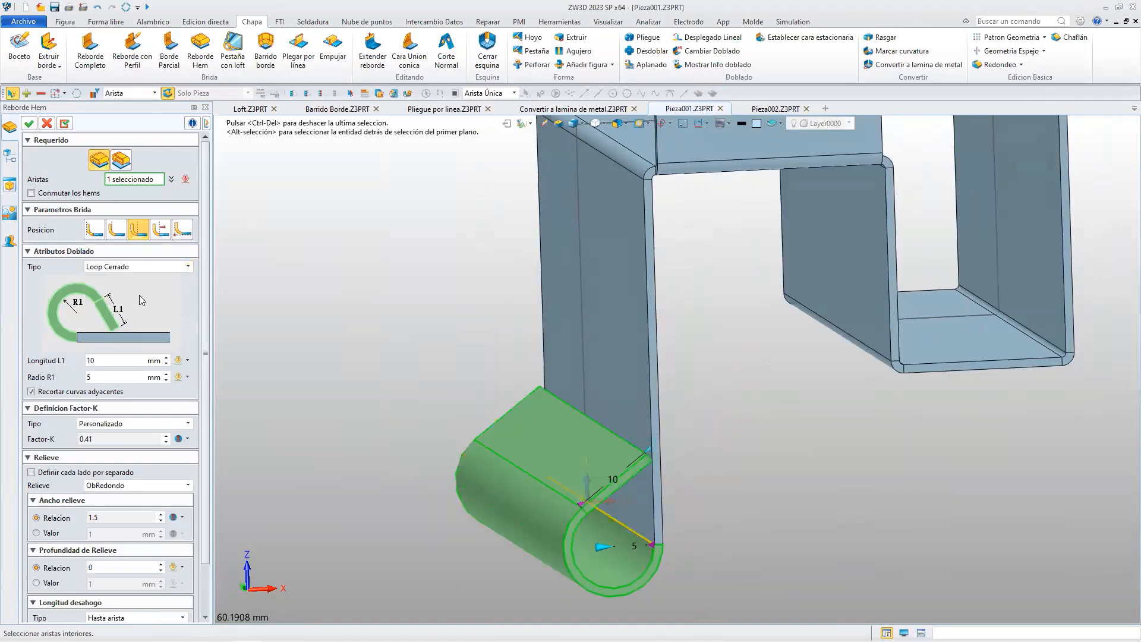
click(188, 266)
click(157, 304)
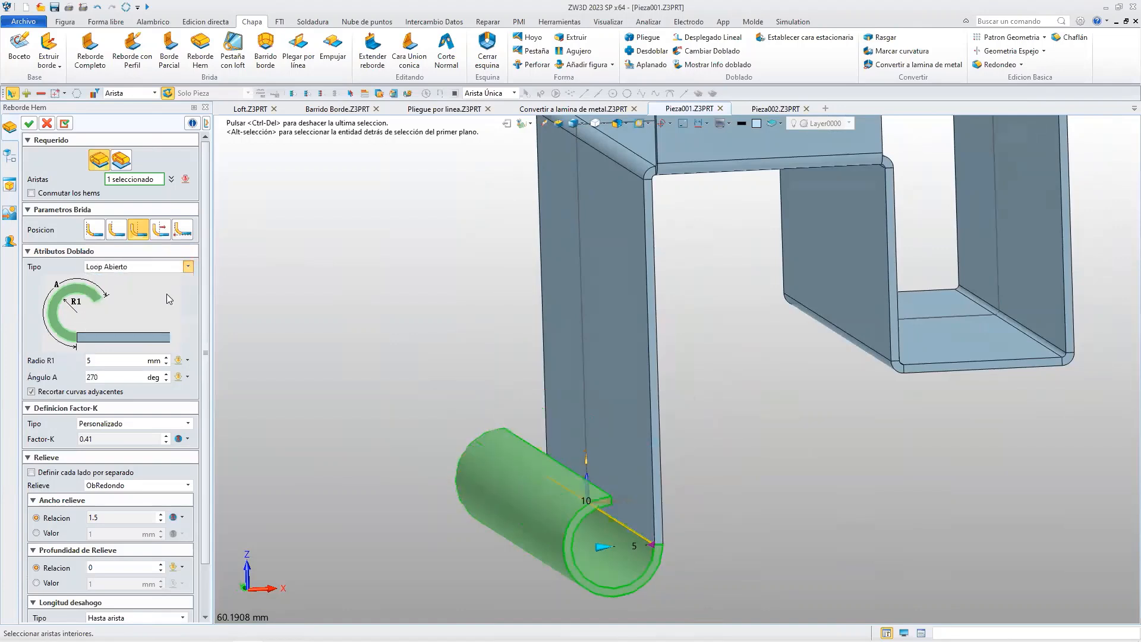
Change the bottom-edge hem to the Loop centrado type with radius R1 of 3 mm and radius R2 of 0.5 mm.
click(187, 267)
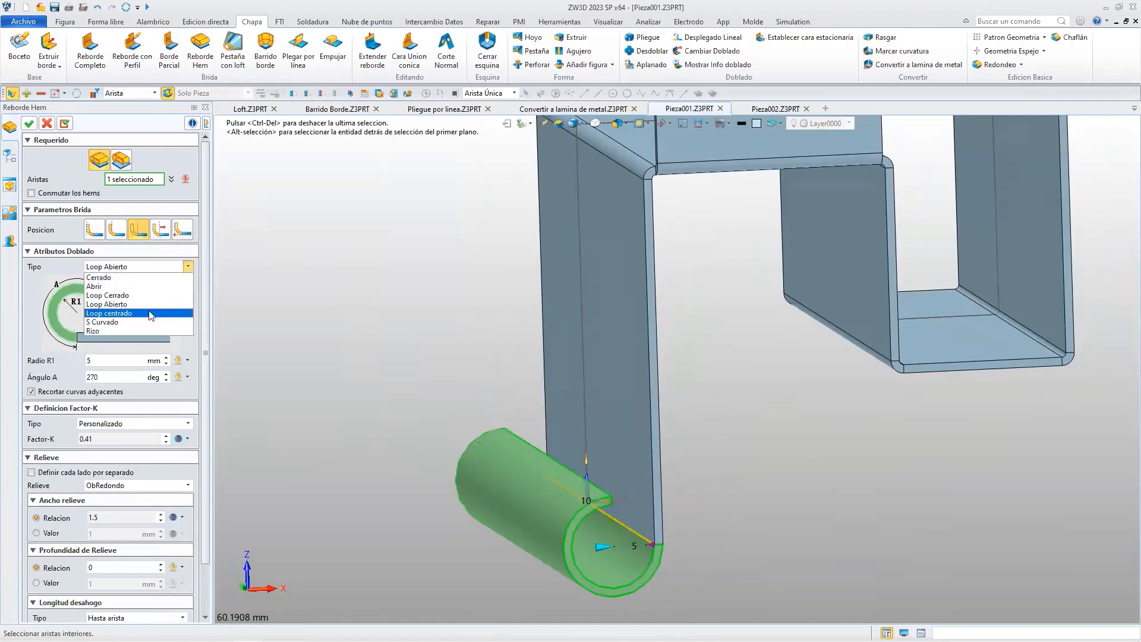
click(149, 314)
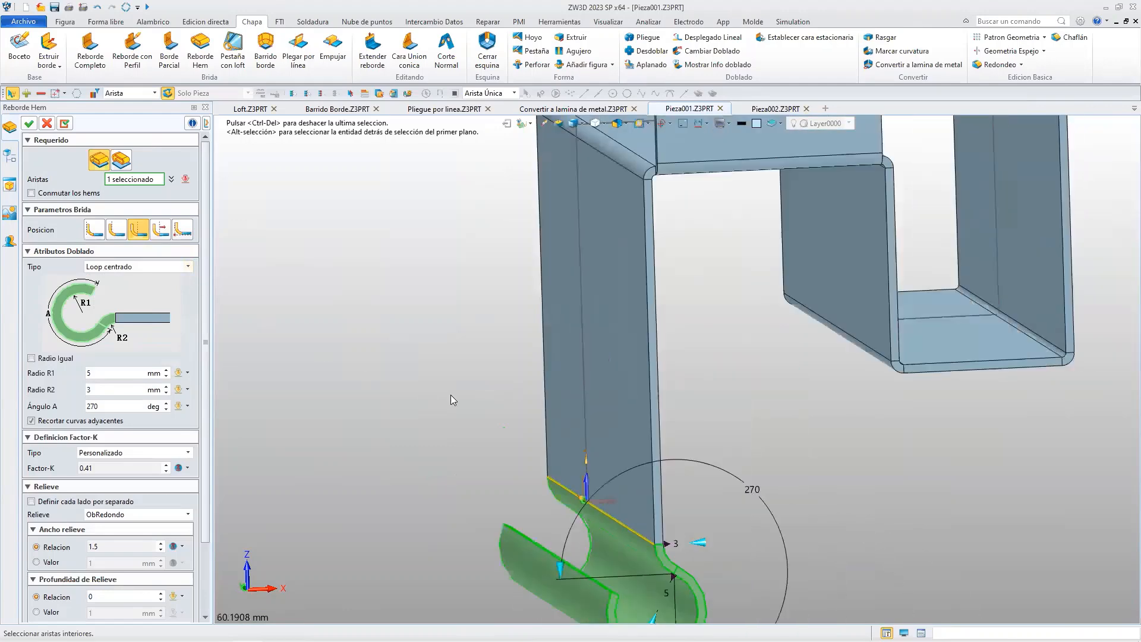
scroll(449, 394, down, 5)
scroll(464, 452, up, 6)
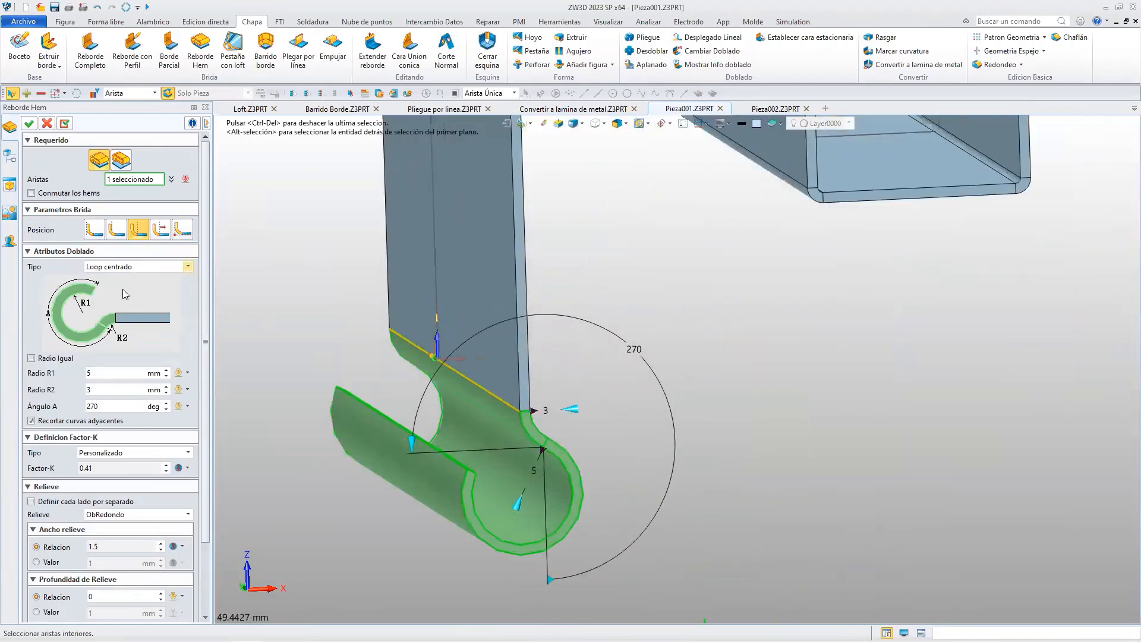
click(101, 373)
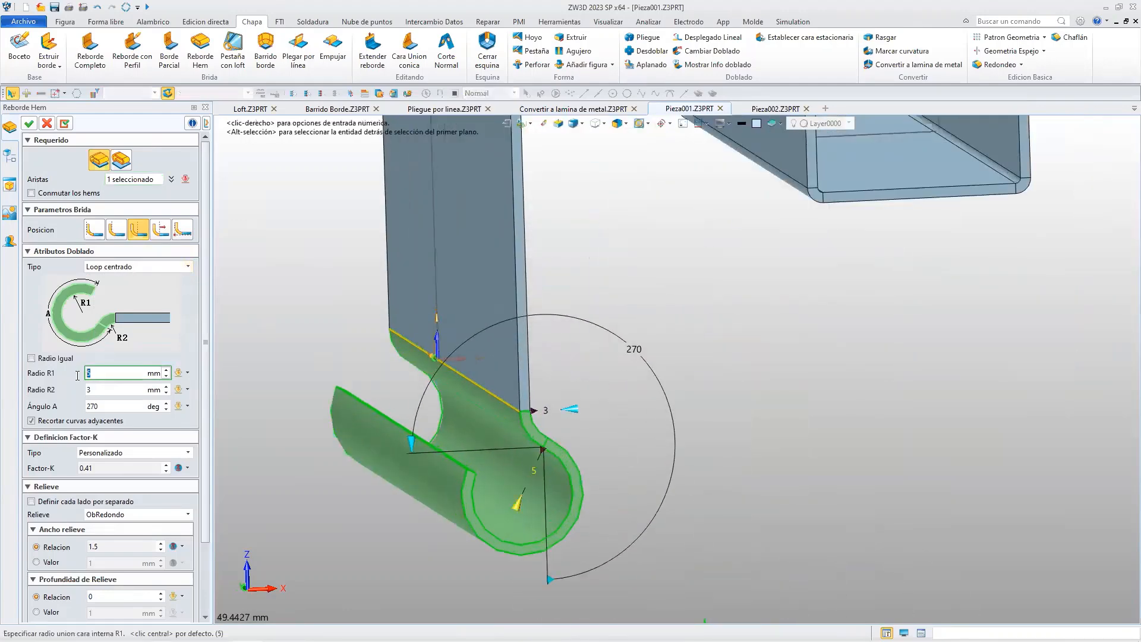
text(3)
key(Return)
click(149, 388)
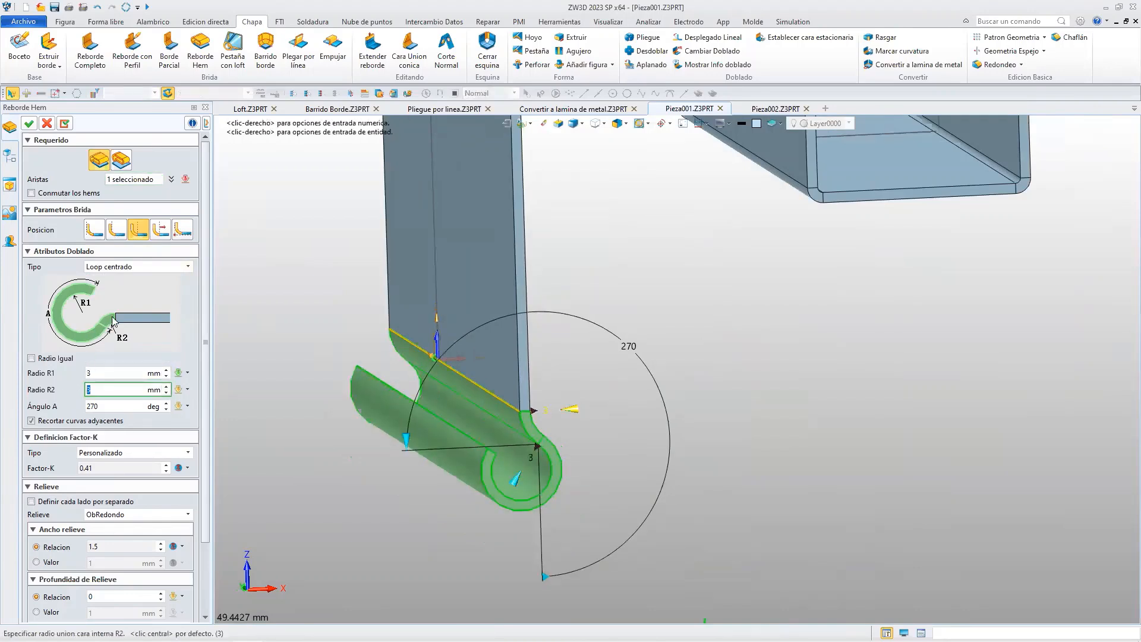
text(0.5)
key(Return)
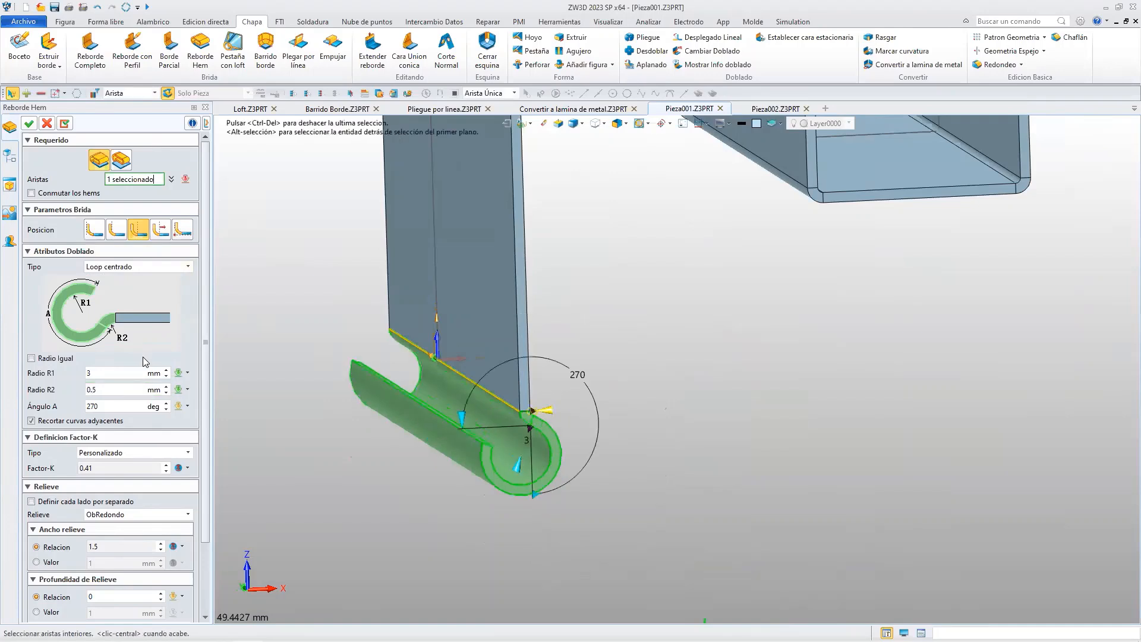
Try hem loop angles of 360°, 350° and 345°.
click(112, 406)
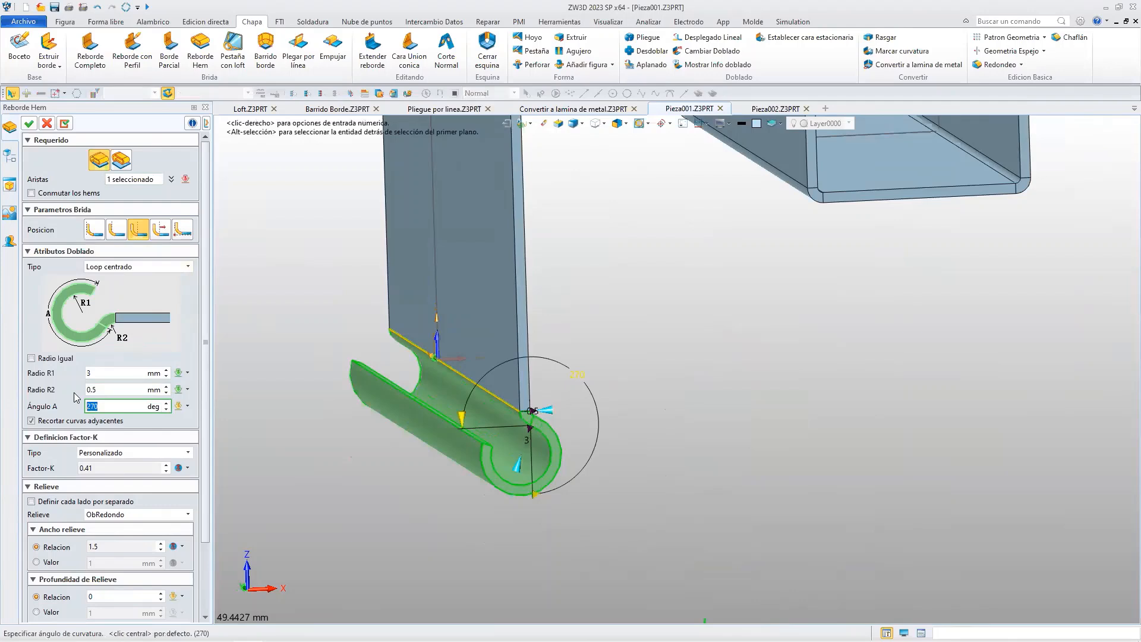
text(360)
key(Return)
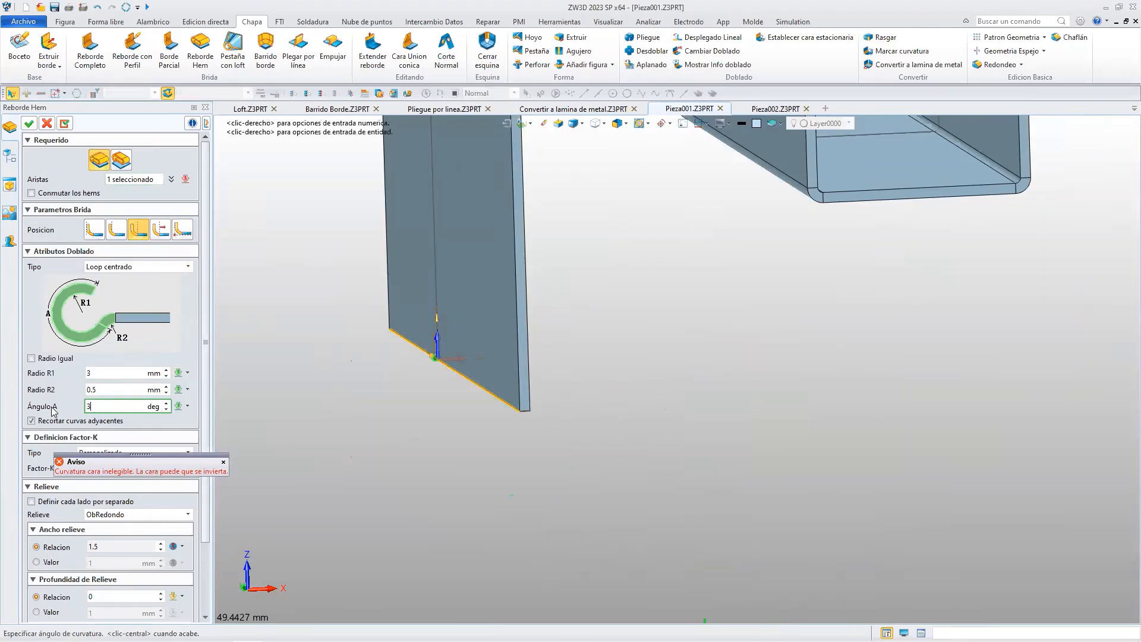
text(350)
key(Return)
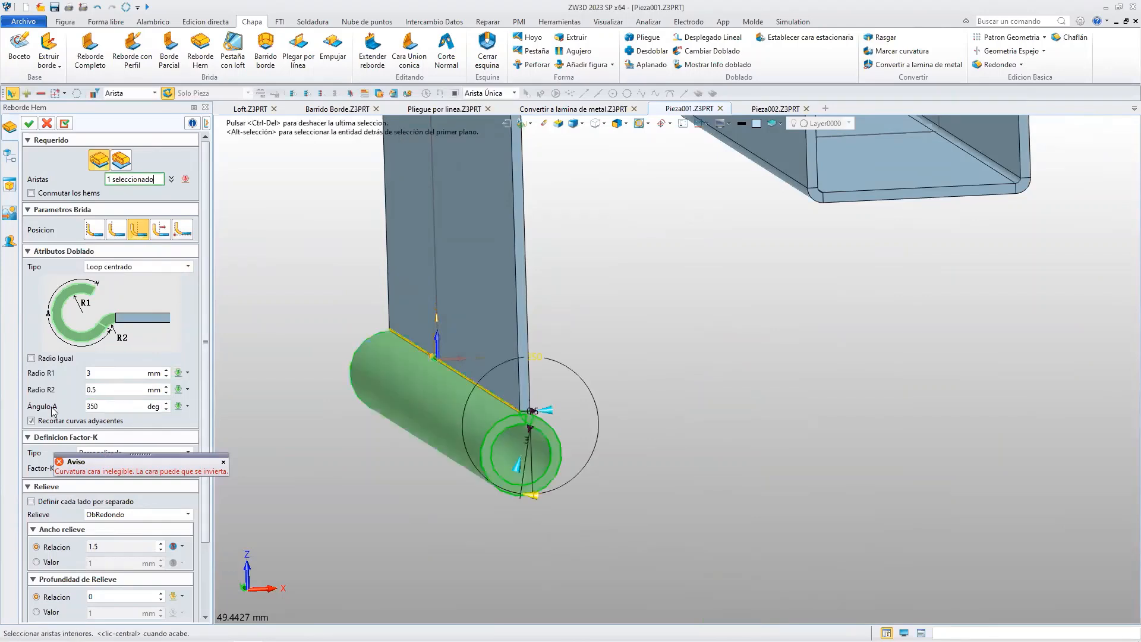
click(106, 407)
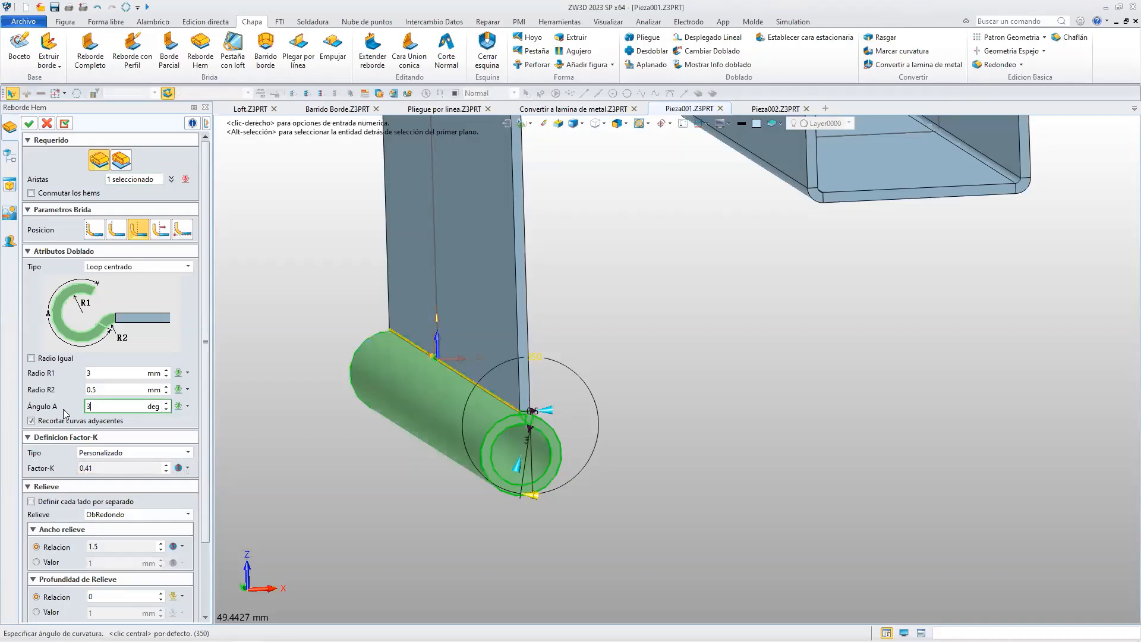
text(345)
key(Return)
Set the centred loop's angle to 330° and create the hem.
right_drag(423, 405, 399, 387)
click(116, 402)
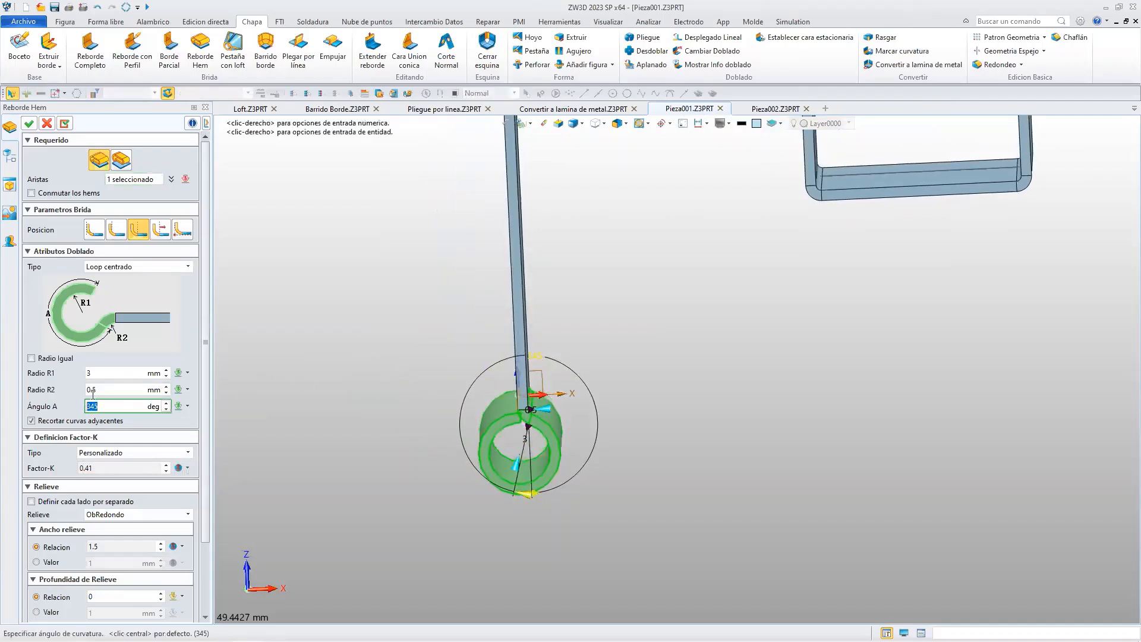
text(330)
key(Return)
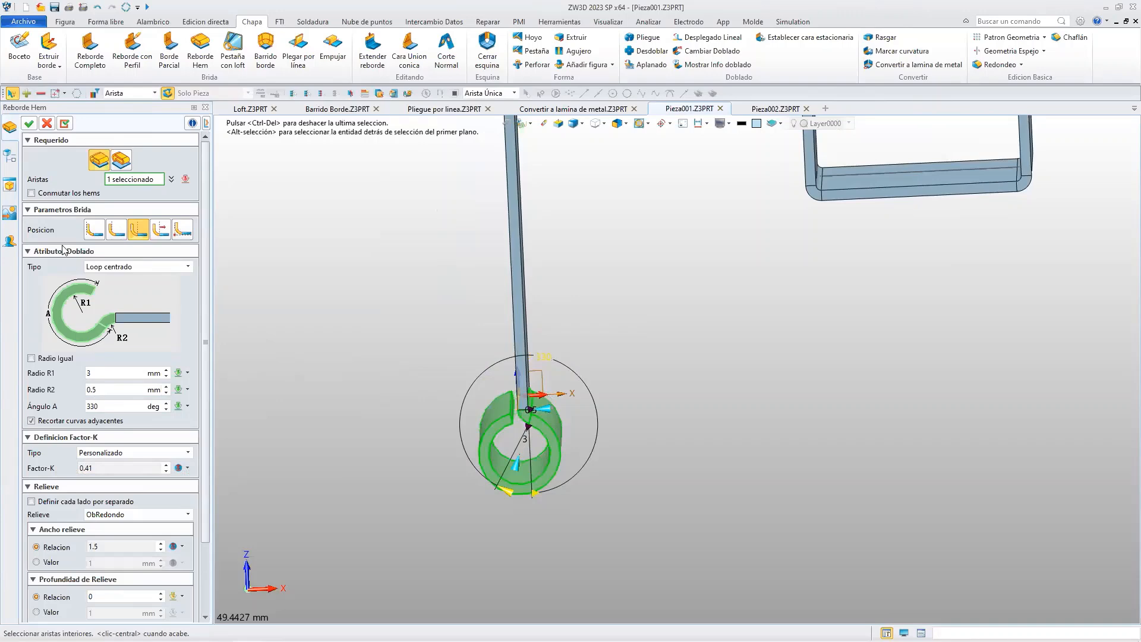
right_drag(552, 451, 535, 440)
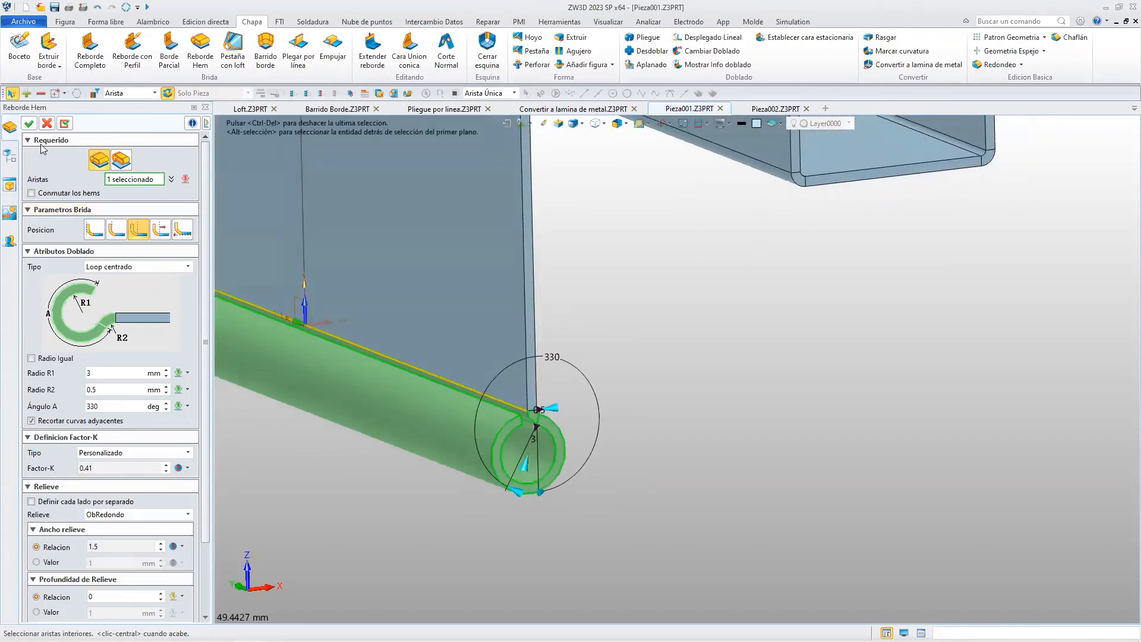
click(29, 125)
scroll(591, 423, up, 3)
scroll(589, 419, down, 8)
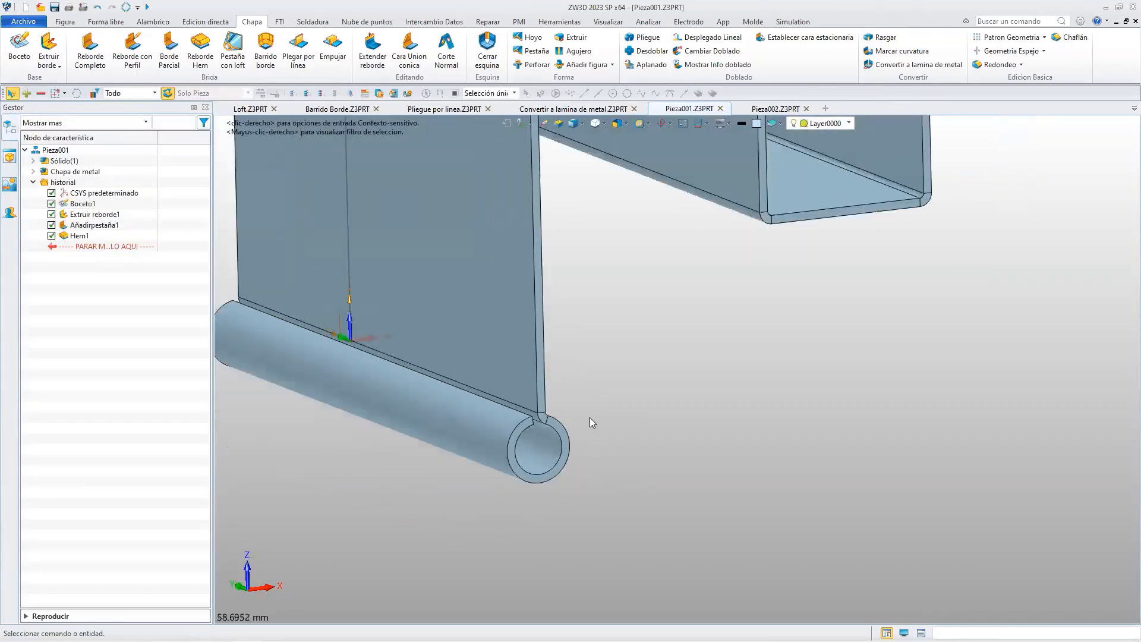
Start a second hem on the lower edge of the rear channel's upper lip, using the Abrir type.
scroll(622, 197, up, 3)
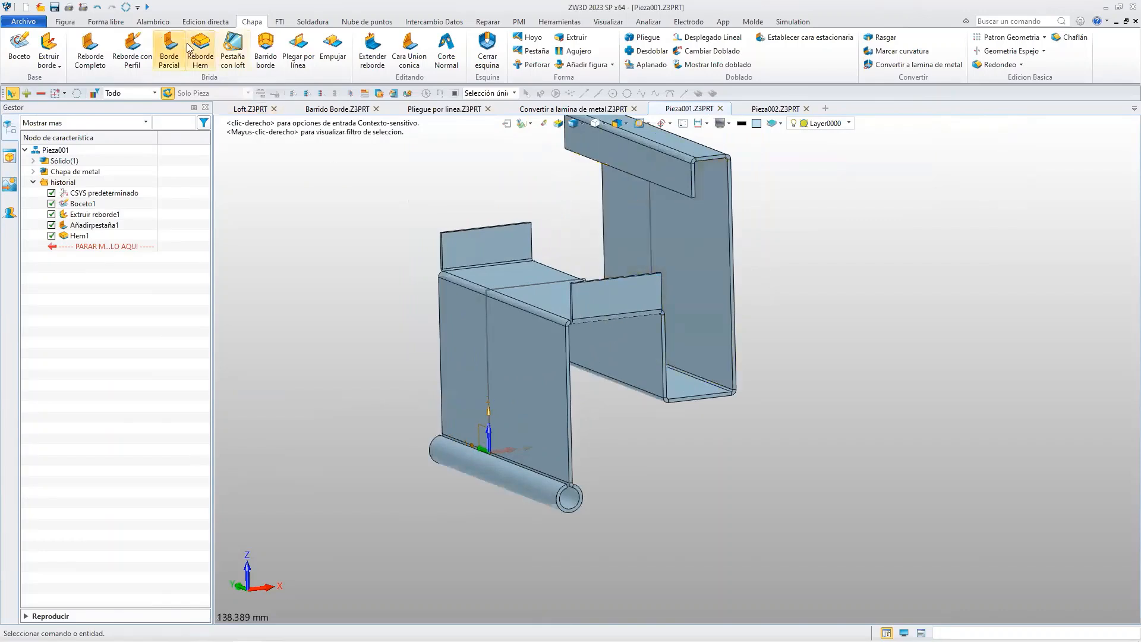
click(614, 166)
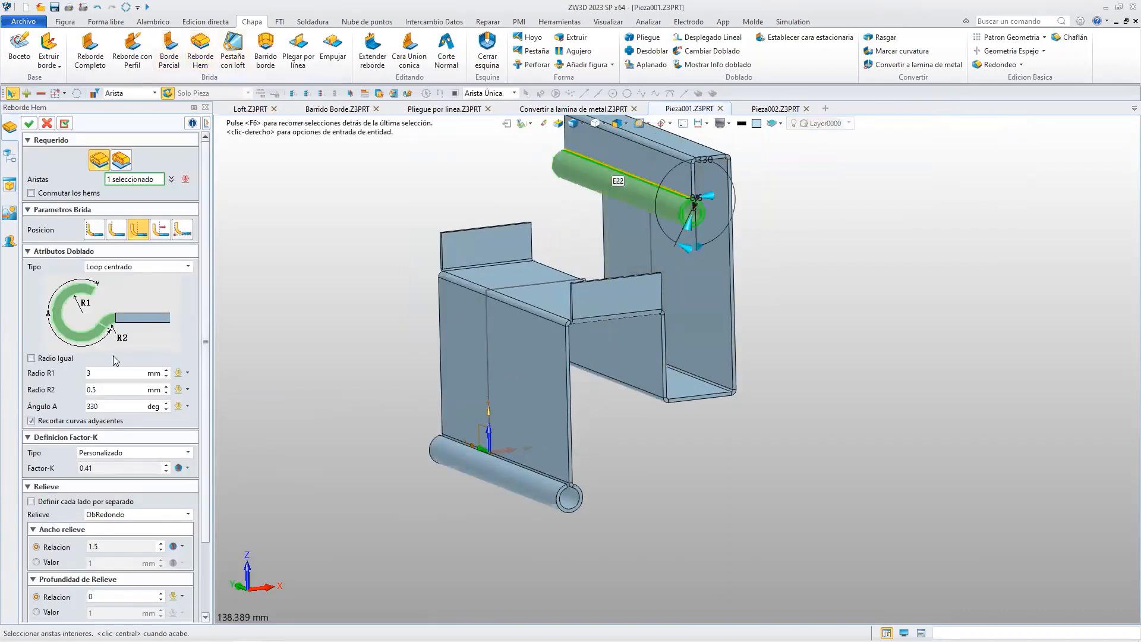
click(134, 268)
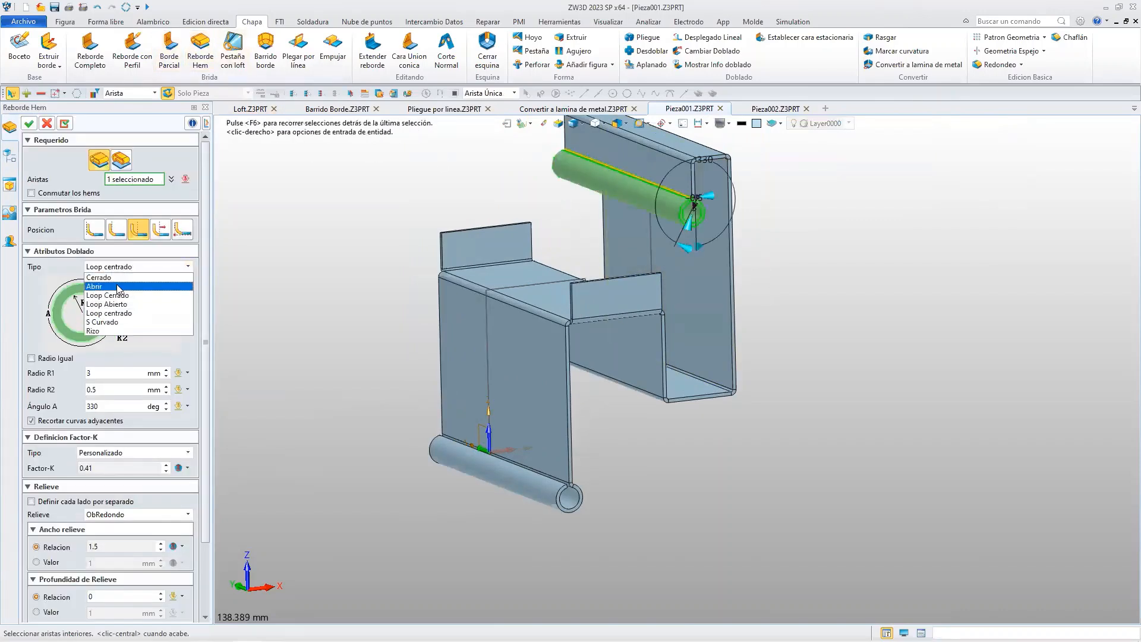
click(120, 287)
right_drag(736, 224, 690, 220)
scroll(644, 179, up, 3)
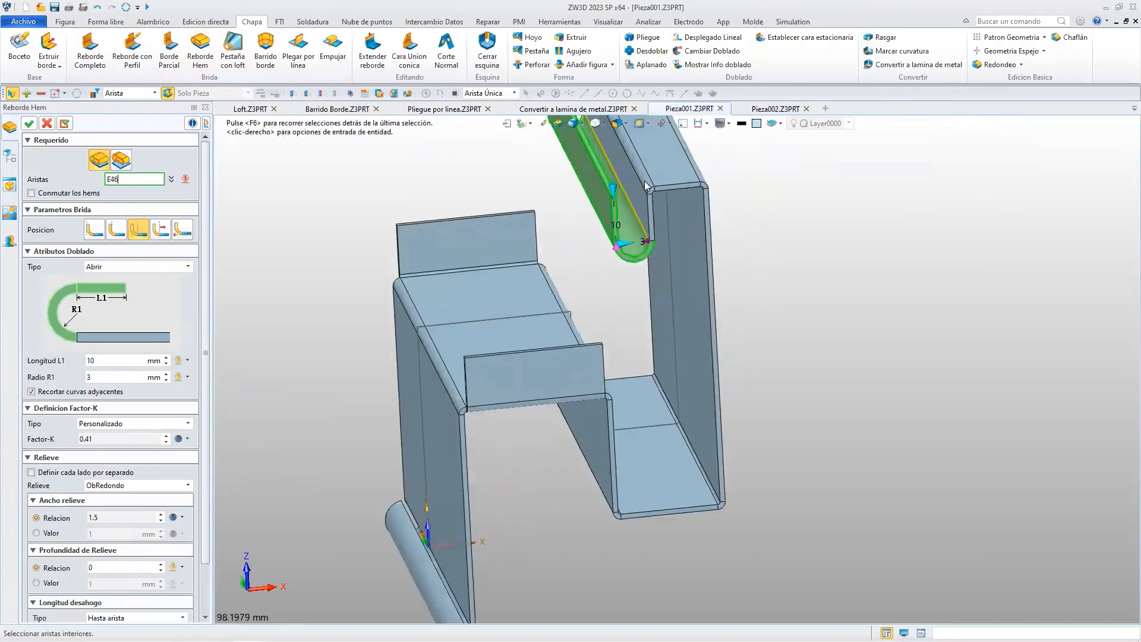
Set the open hem's length L1 to 5 mm, adjust its radius R1, and create the hem.
click(113, 360)
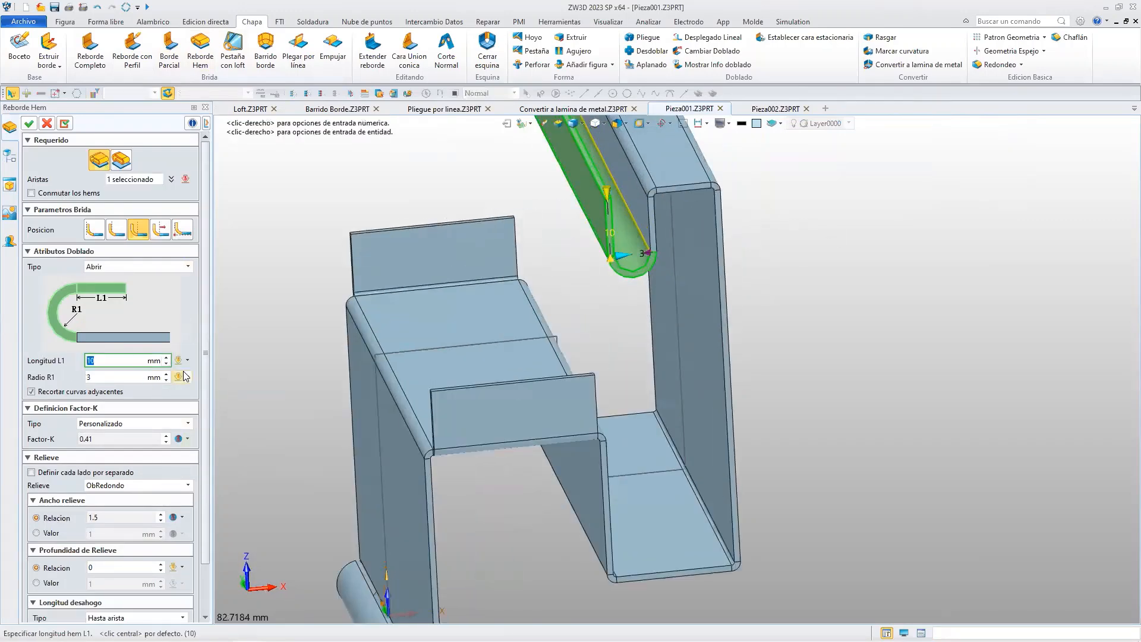
text(5)
key(Return)
click(108, 377)
key(Return)
right_drag(594, 397, 618, 358)
click(29, 123)
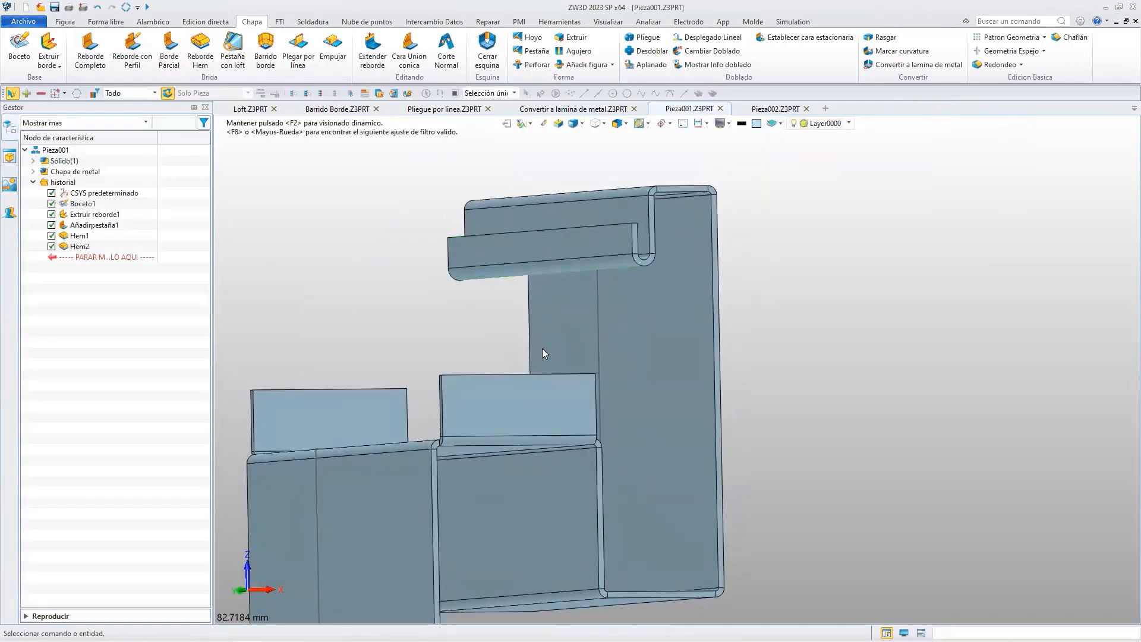
Start a fillet on one upper corner edge of the near end flange on the front channel.
scroll(541, 348, up, 3)
scroll(556, 364, down, 3)
right_drag(569, 393, 486, 484)
scroll(567, 420, up, 3)
scroll(565, 420, down, 7)
scroll(487, 486, up, 5)
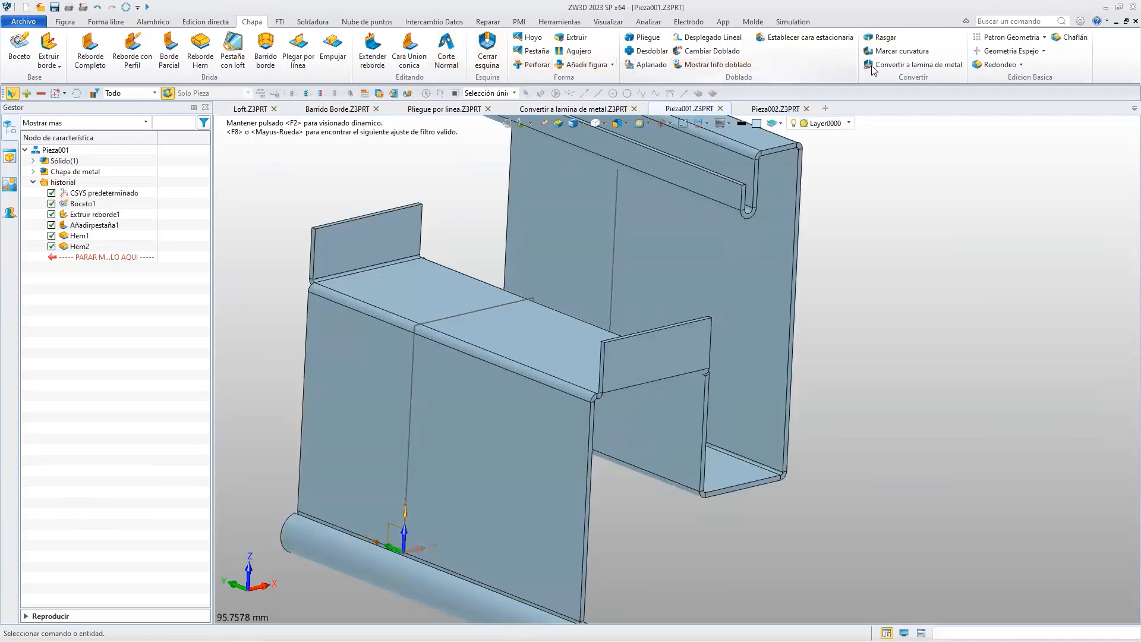
click(1004, 63)
click(594, 334)
click(603, 345)
scroll(609, 341, up, 5)
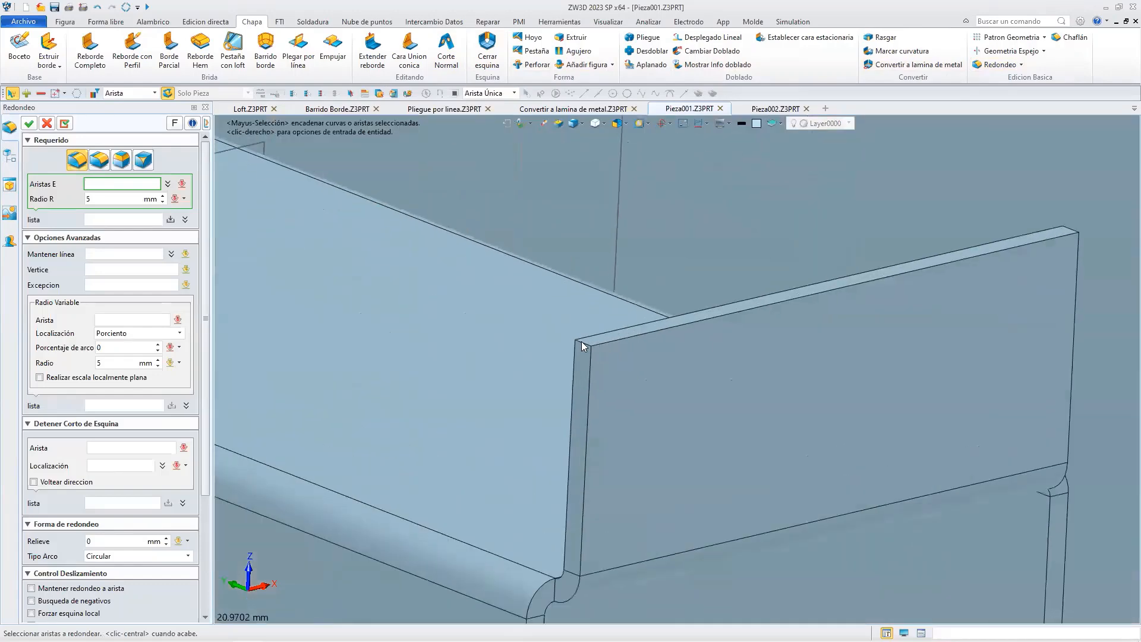
scroll(645, 358, up, 4)
scroll(821, 294, down, 8)
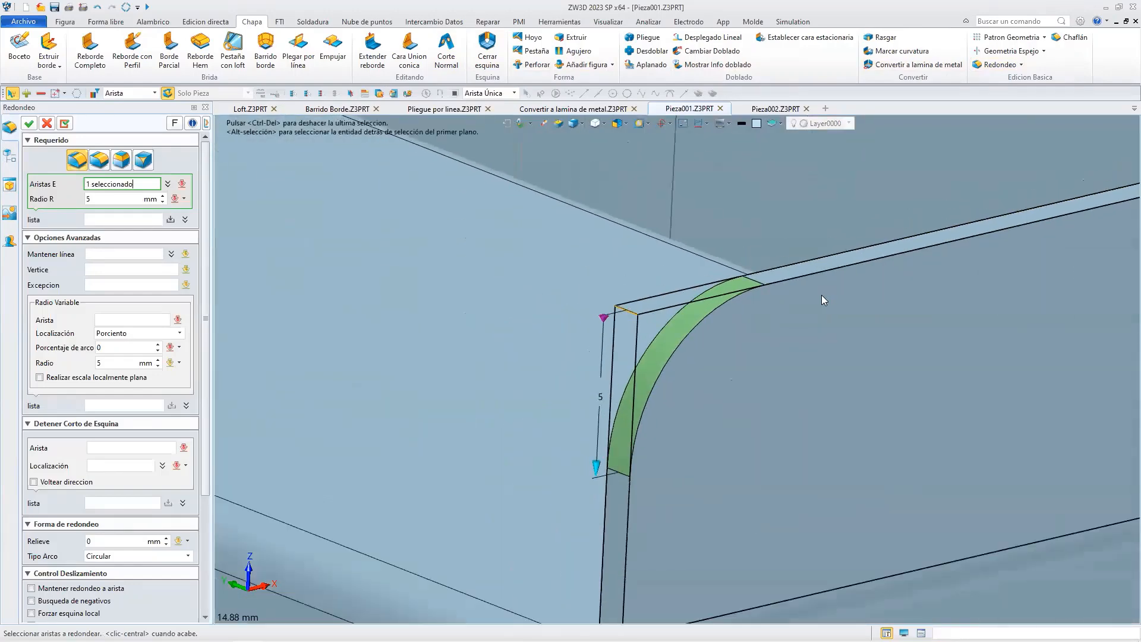
Add the flange's other upper corner edge to the fillet and set the radius to 3 mm.
right_drag(862, 294, 951, 262)
click(962, 258)
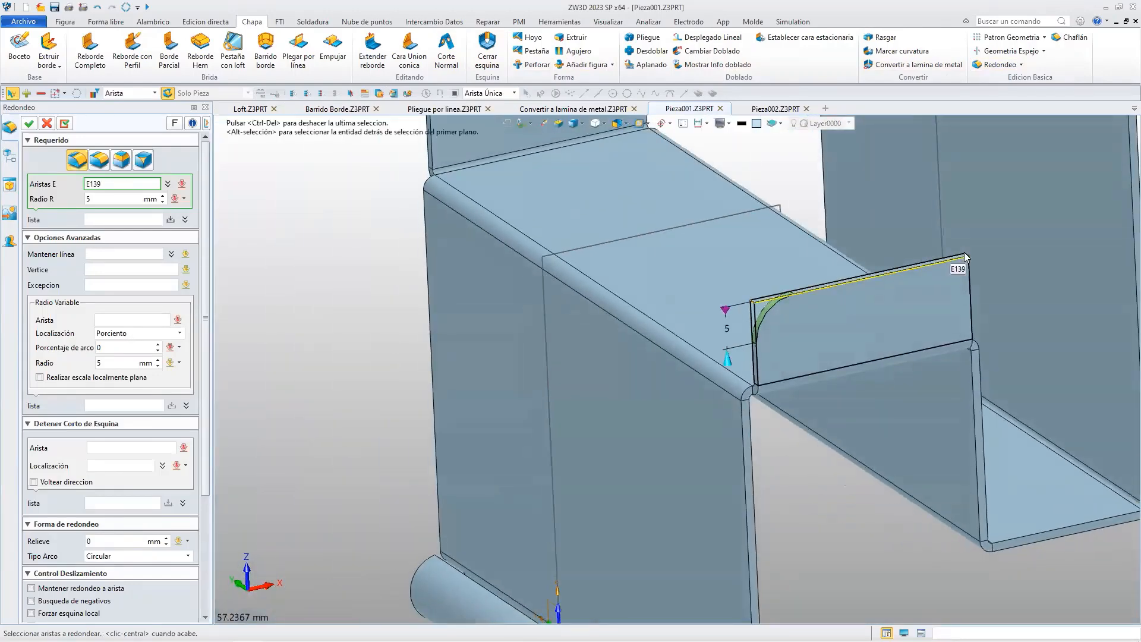
scroll(964, 256, up, 5)
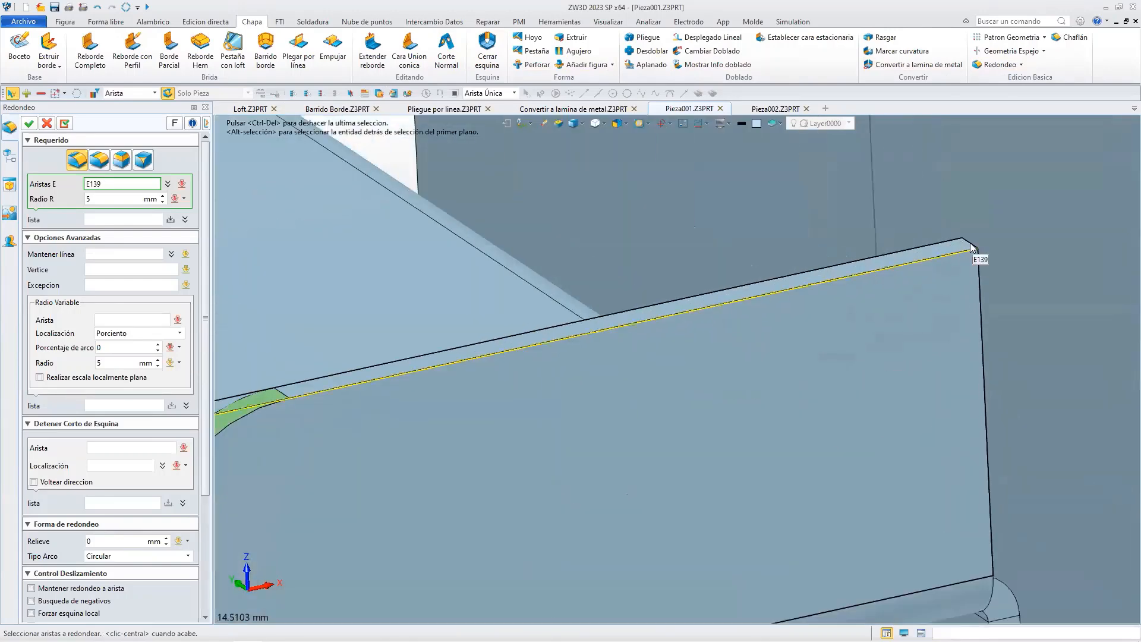
click(969, 244)
scroll(523, 436, up, 3)
scroll(553, 424, down, 7)
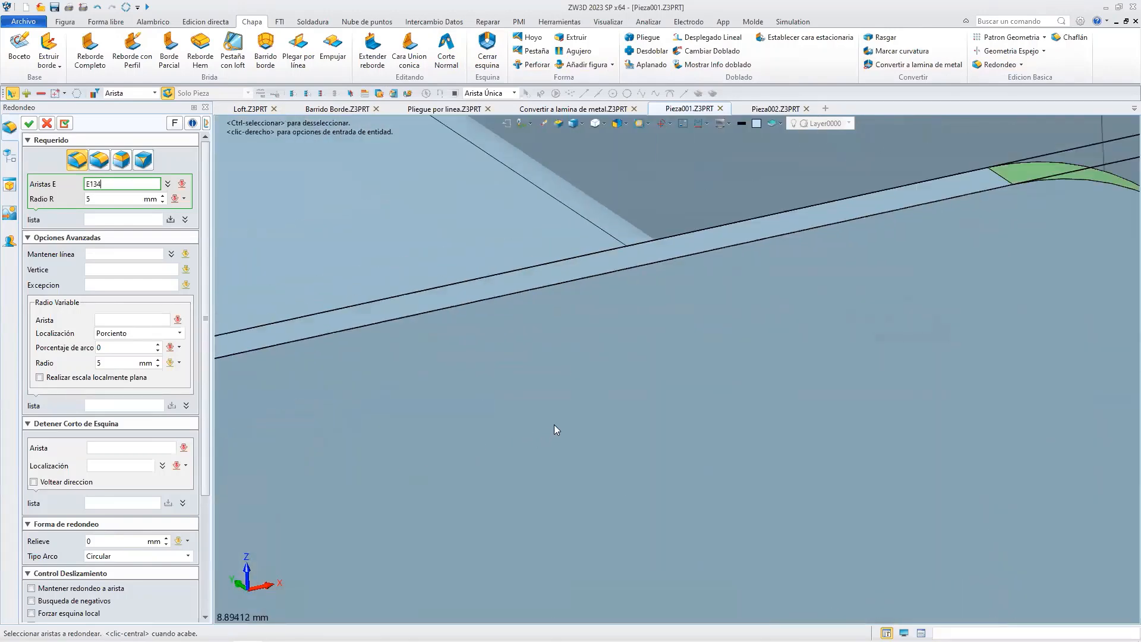
scroll(555, 424, down, 4)
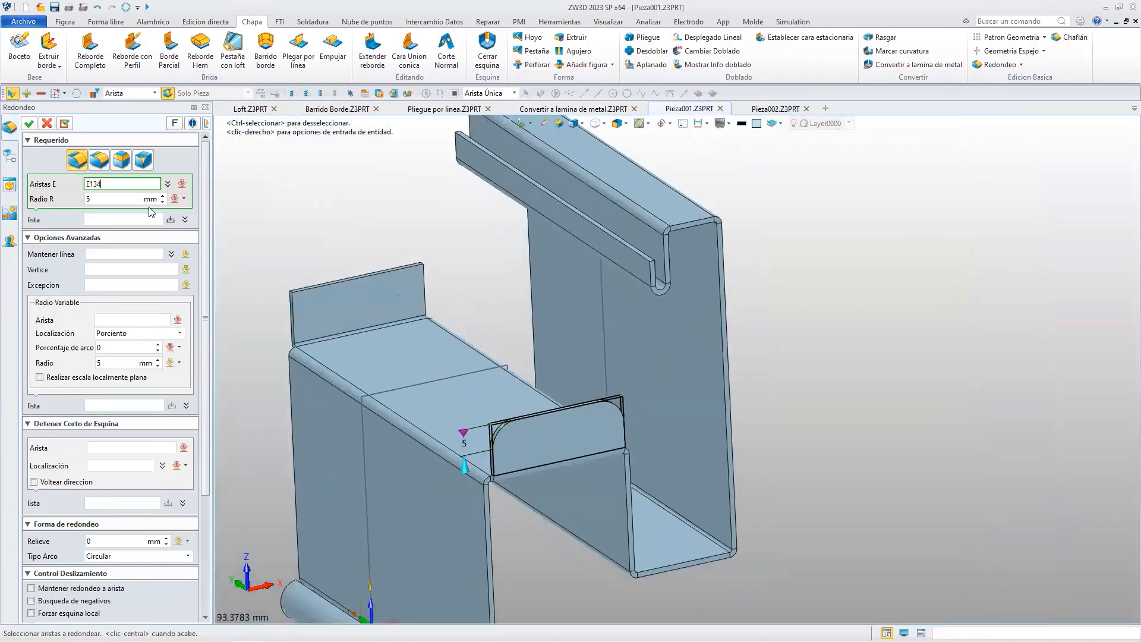
middle_click(99, 198)
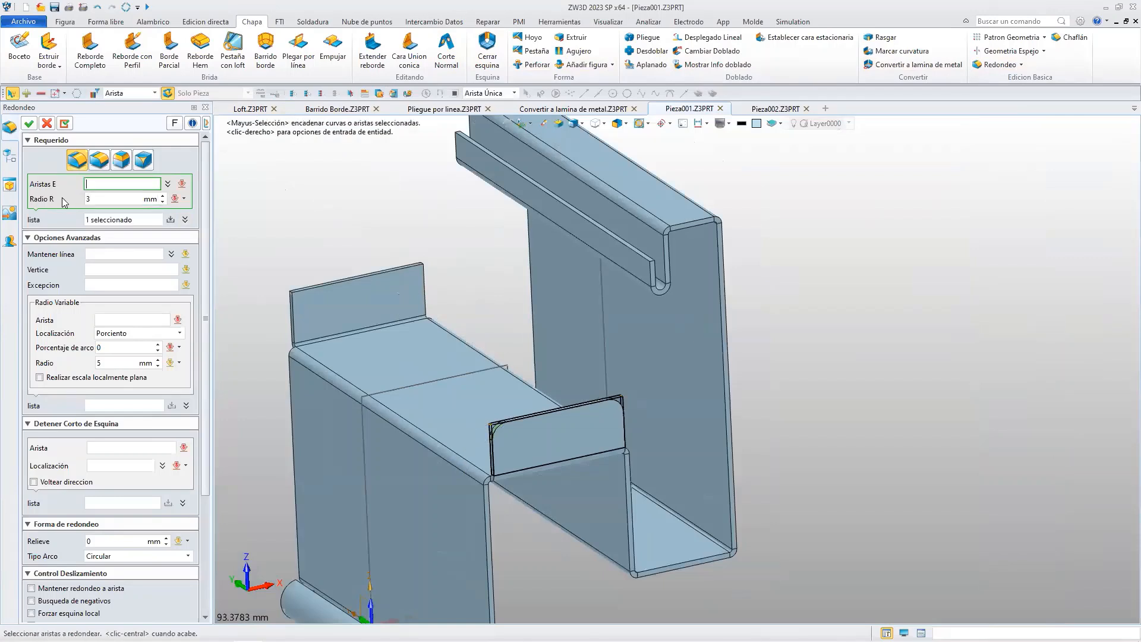
Create the flange corner fillet and start a chamfer on one end edge of the open hem's free lip.
click(28, 123)
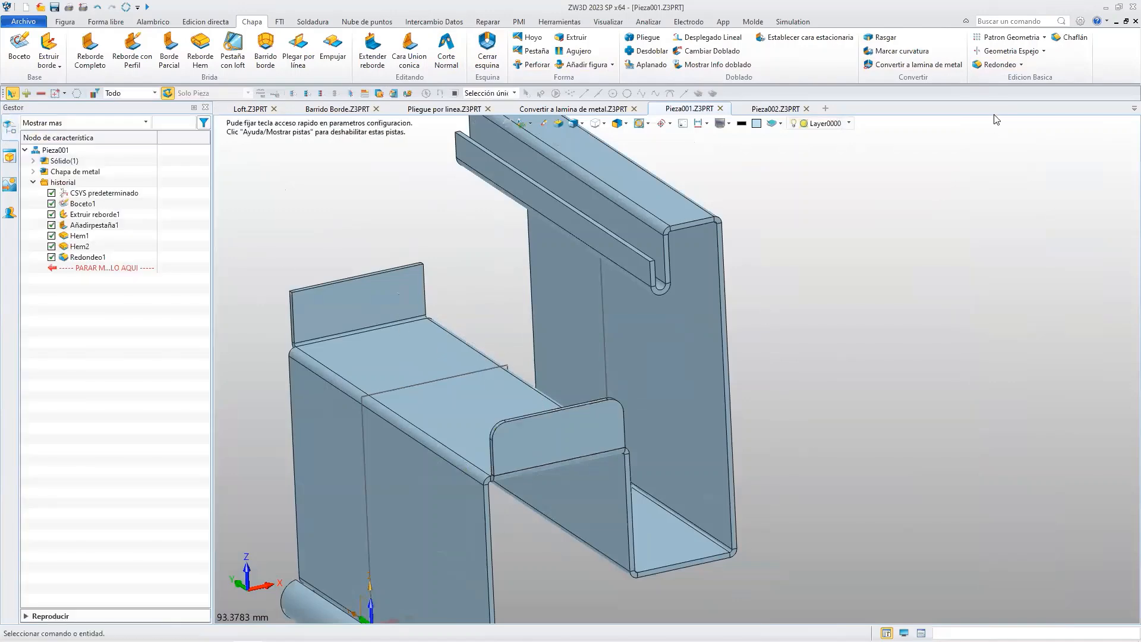
click(1070, 37)
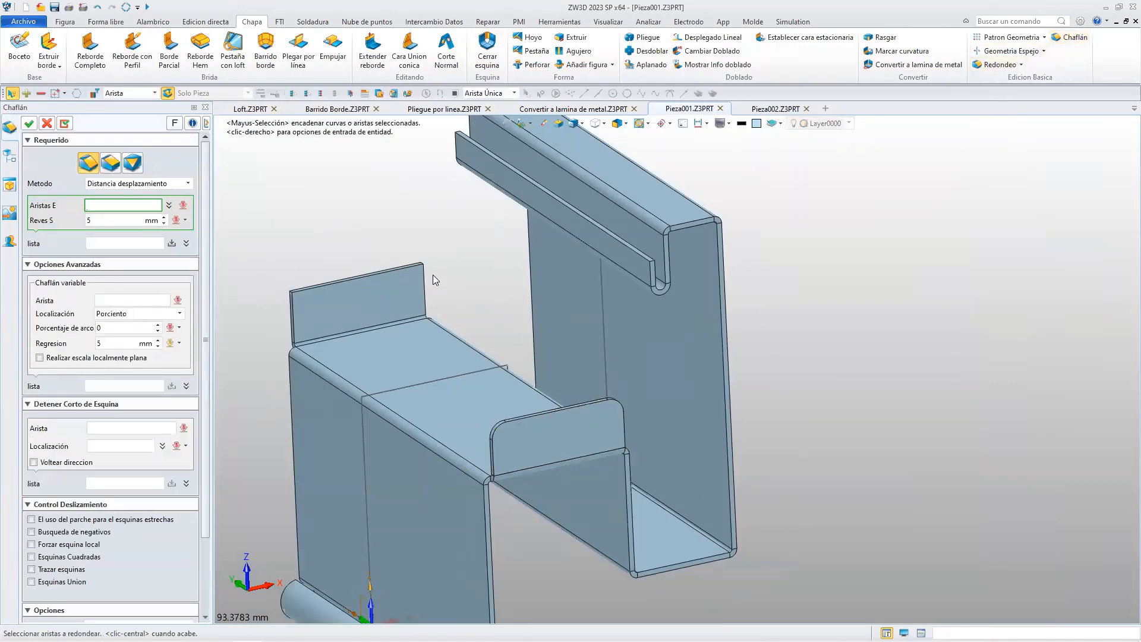
click(653, 266)
scroll(653, 273, up, 8)
scroll(646, 338, down, 10)
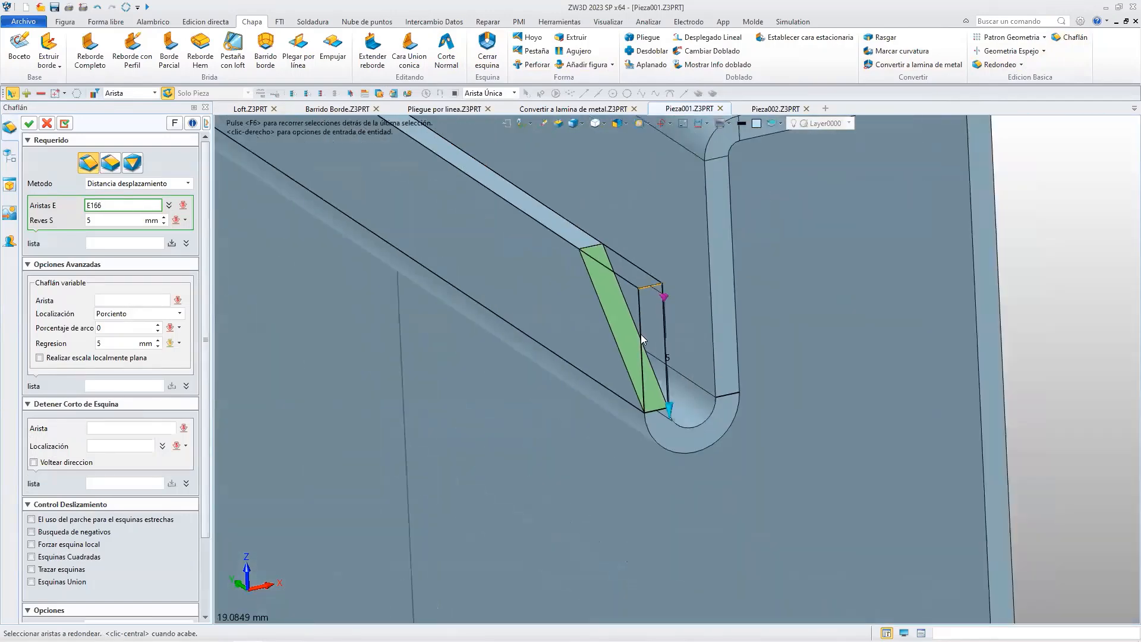
middle_drag(607, 334, 493, 300)
click(492, 300)
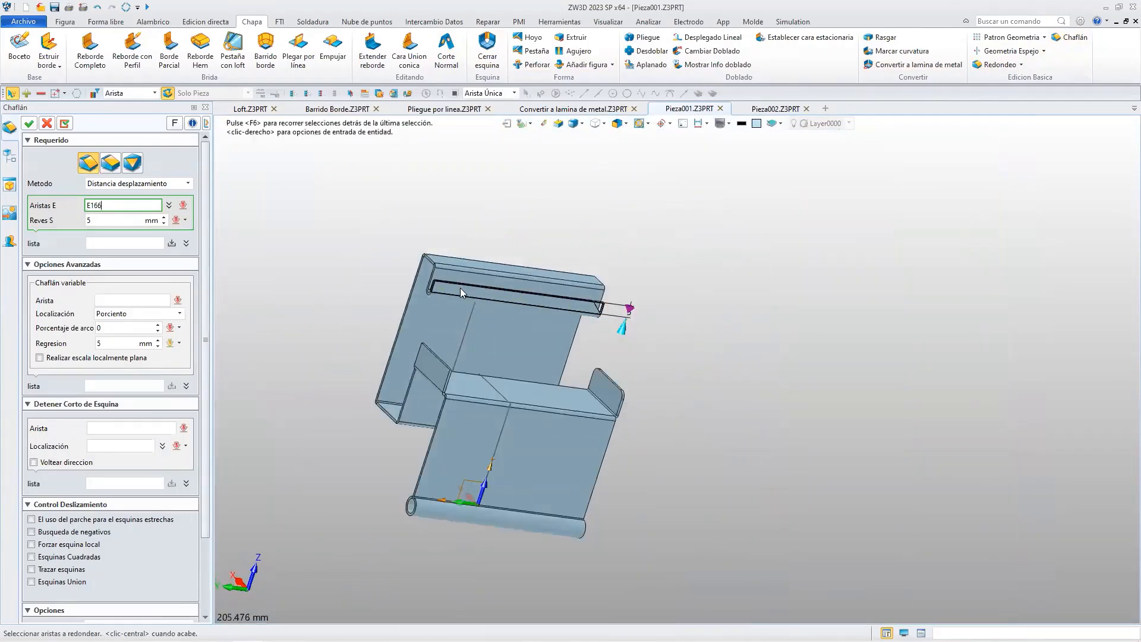
Add the edge at the lip's opposite end to the chamfer and remove the surplus edge from the selection.
scroll(460, 288, up, 6)
click(357, 253)
click(358, 256)
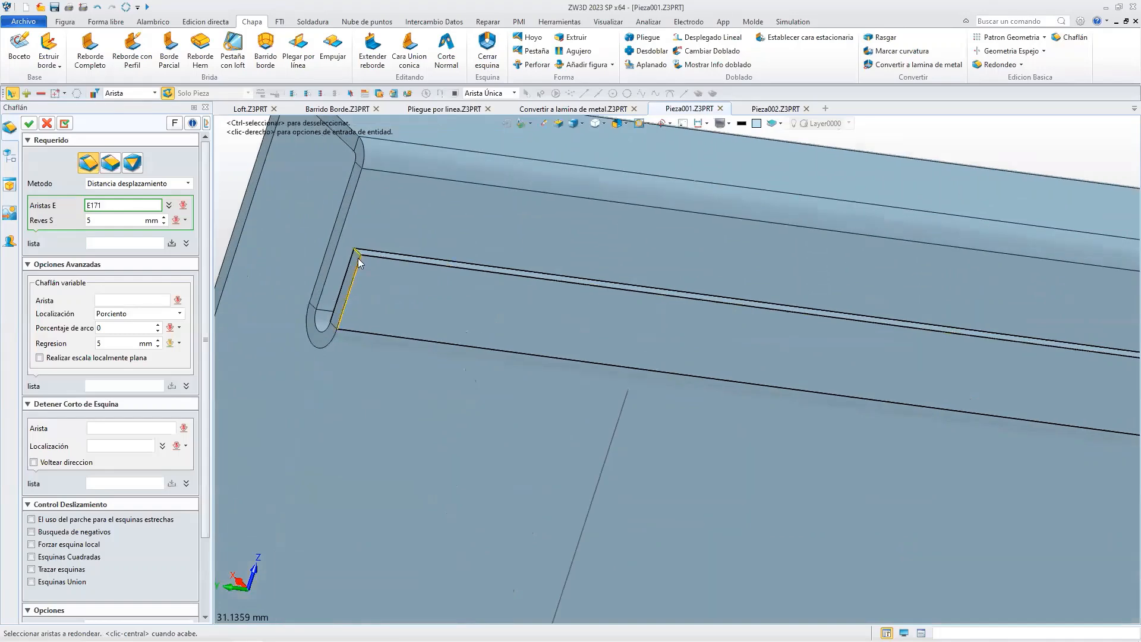
scroll(421, 323, up, 3)
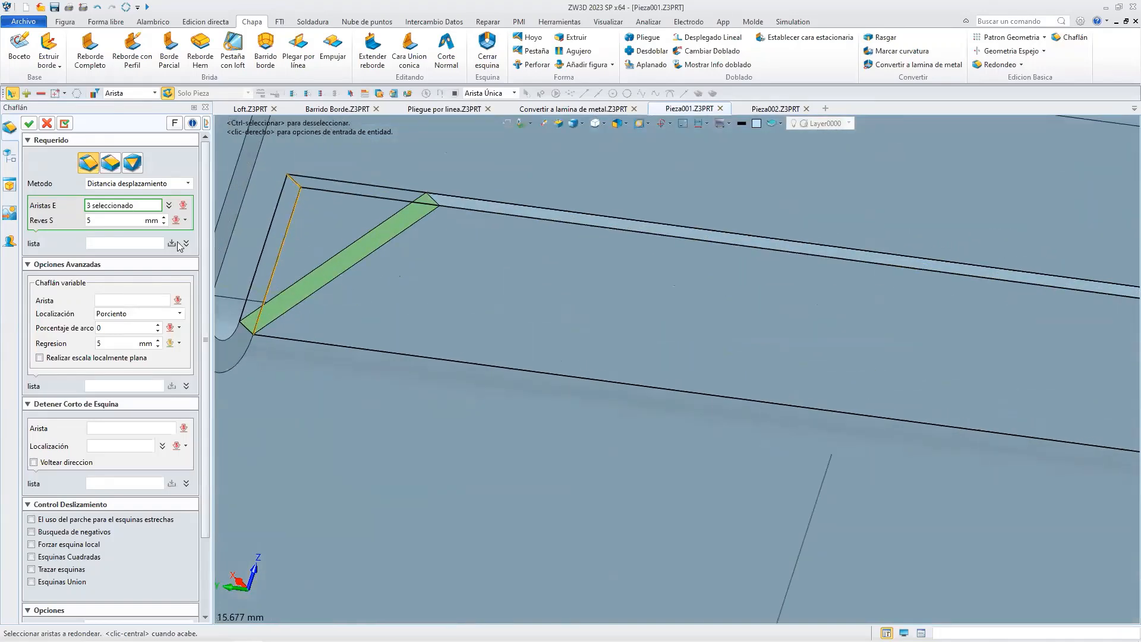
click(168, 205)
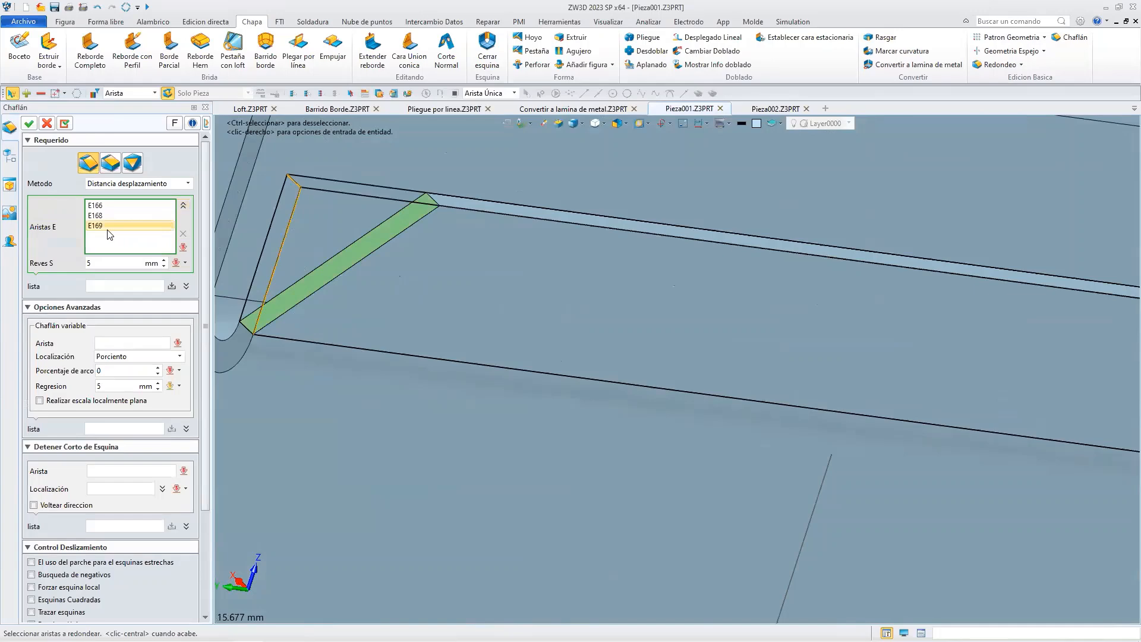
key(Delete)
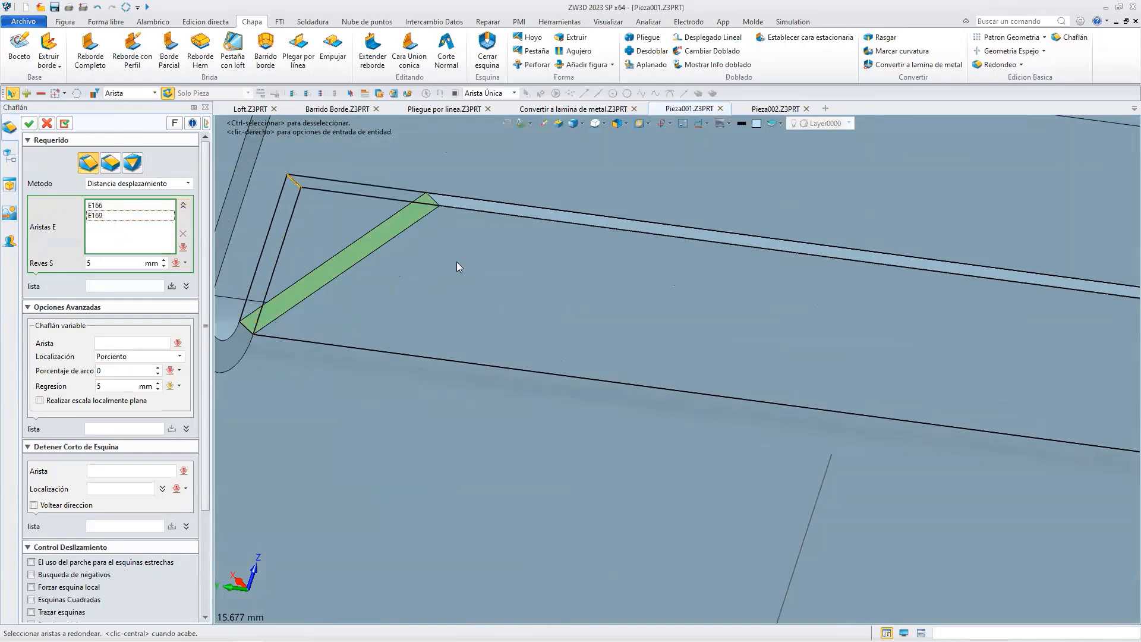
Create the chamfer on both ends of the open hem's lip with a 5 mm setback.
scroll(488, 315, up, 3)
scroll(487, 314, down, 8)
right_drag(509, 326, 767, 416)
click(28, 123)
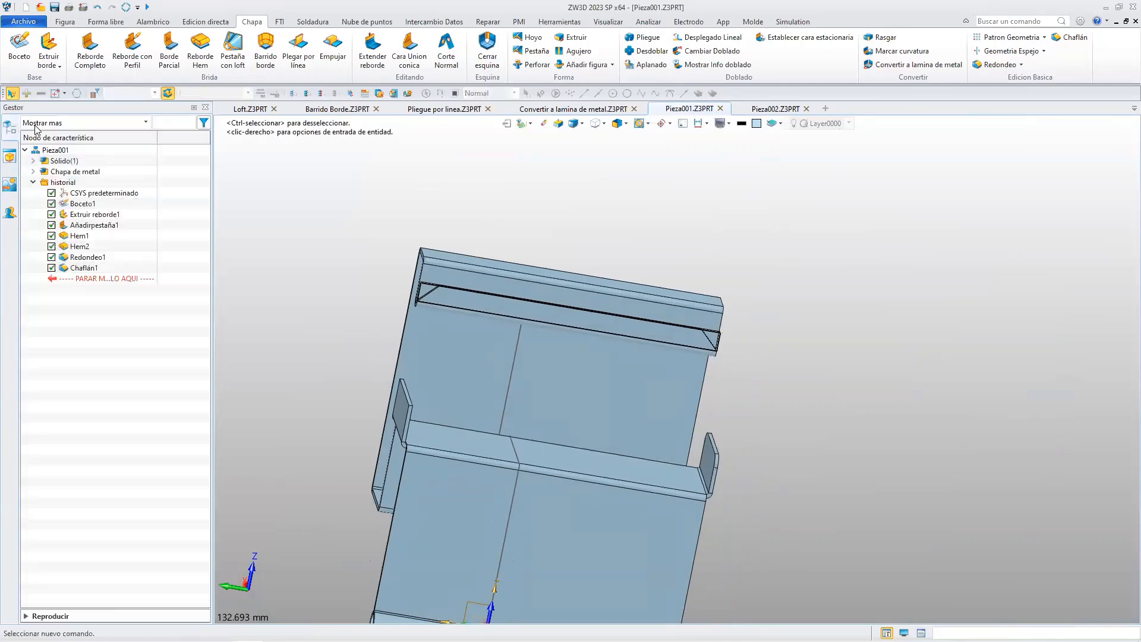
Open a new sketch on the outer vertical face of the front channel, above the looped hem.
right_drag(819, 379, 653, 396)
scroll(708, 364, up, 2)
scroll(708, 363, down, 5)
click(523, 426)
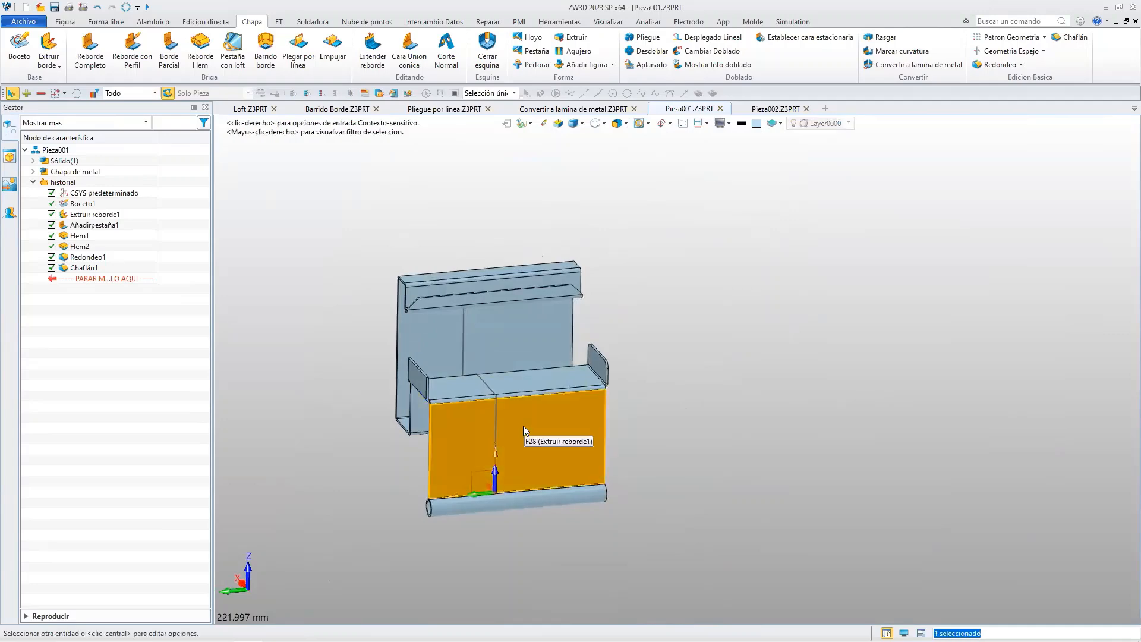
click(27, 43)
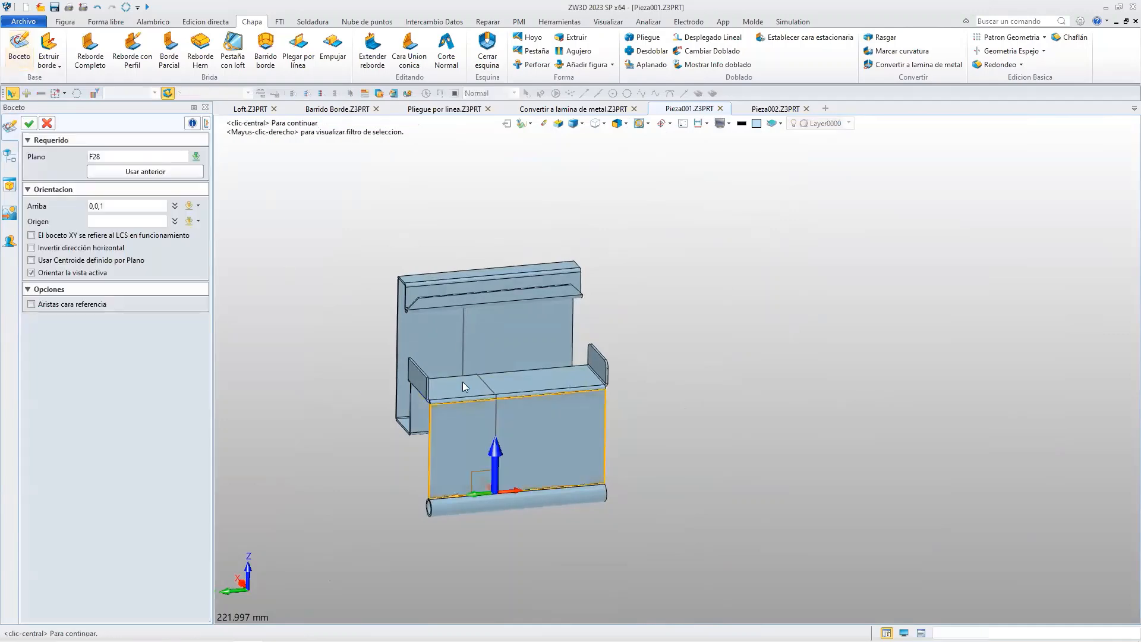
click(30, 124)
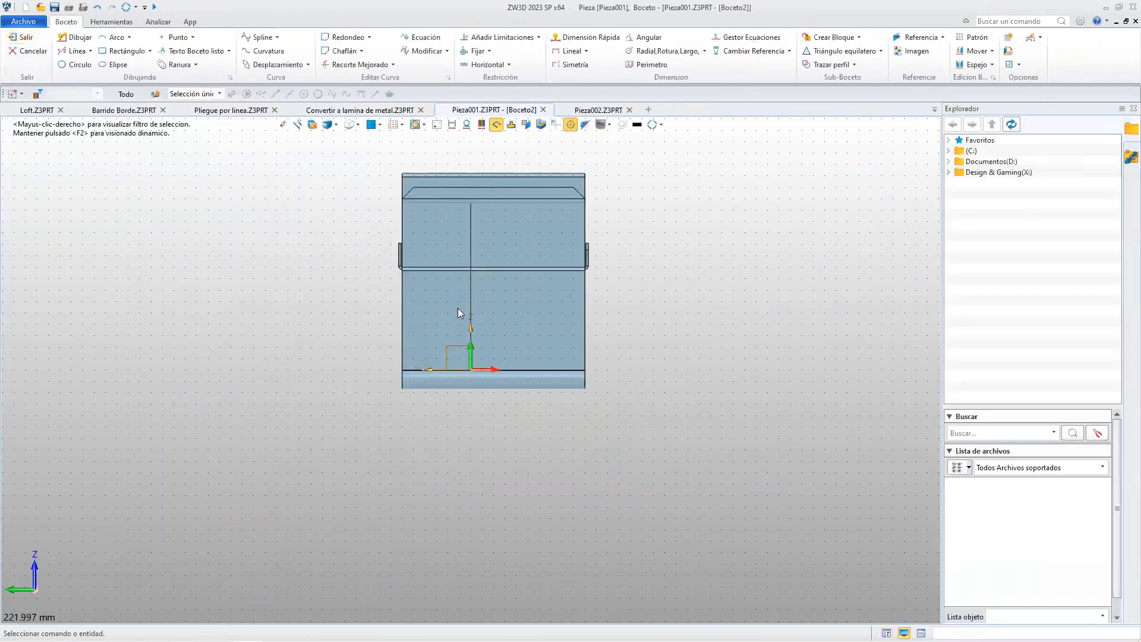
Sketch a centre rectangle about 12 mm wide and 75.5 mm high, centred on the looped hem's lower edge.
click(150, 51)
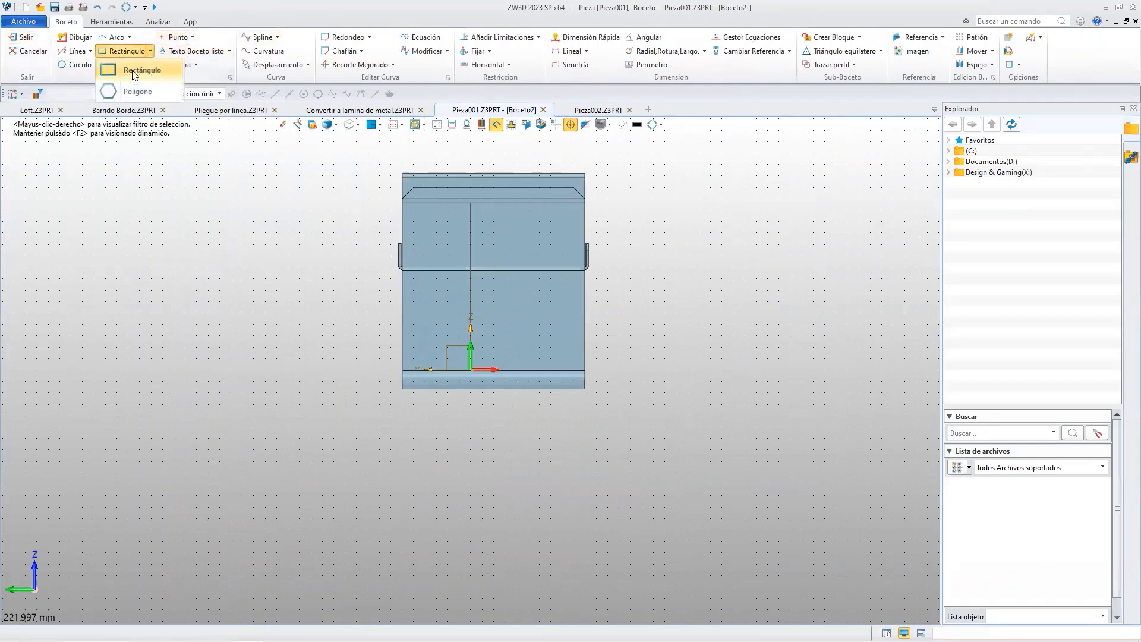
click(133, 72)
scroll(466, 323, up, 5)
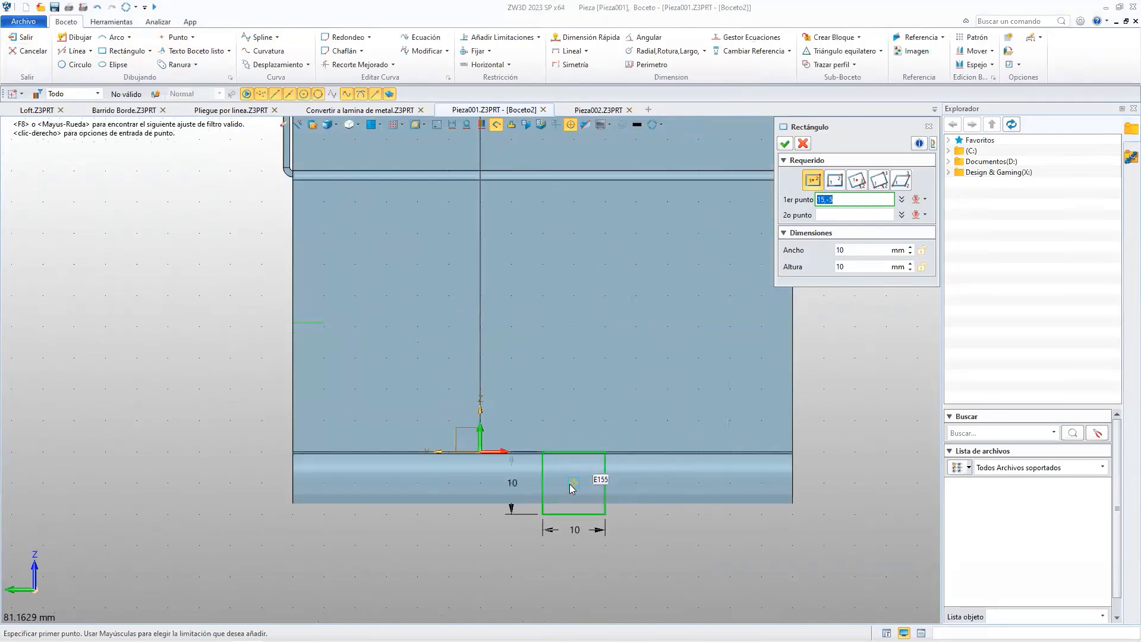
click(544, 503)
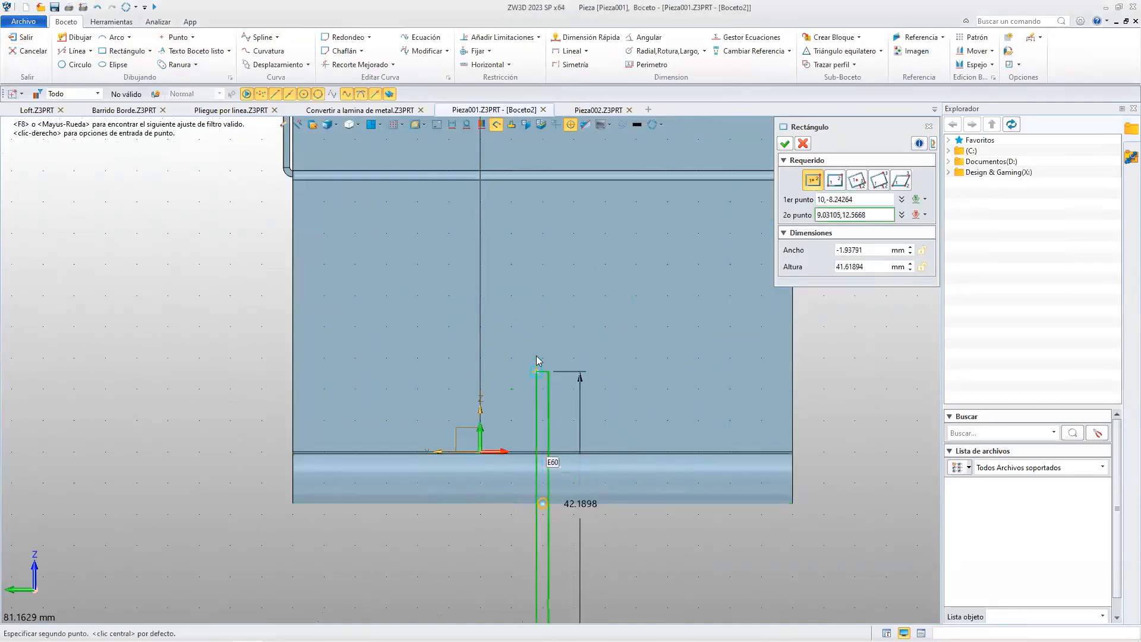
click(506, 272)
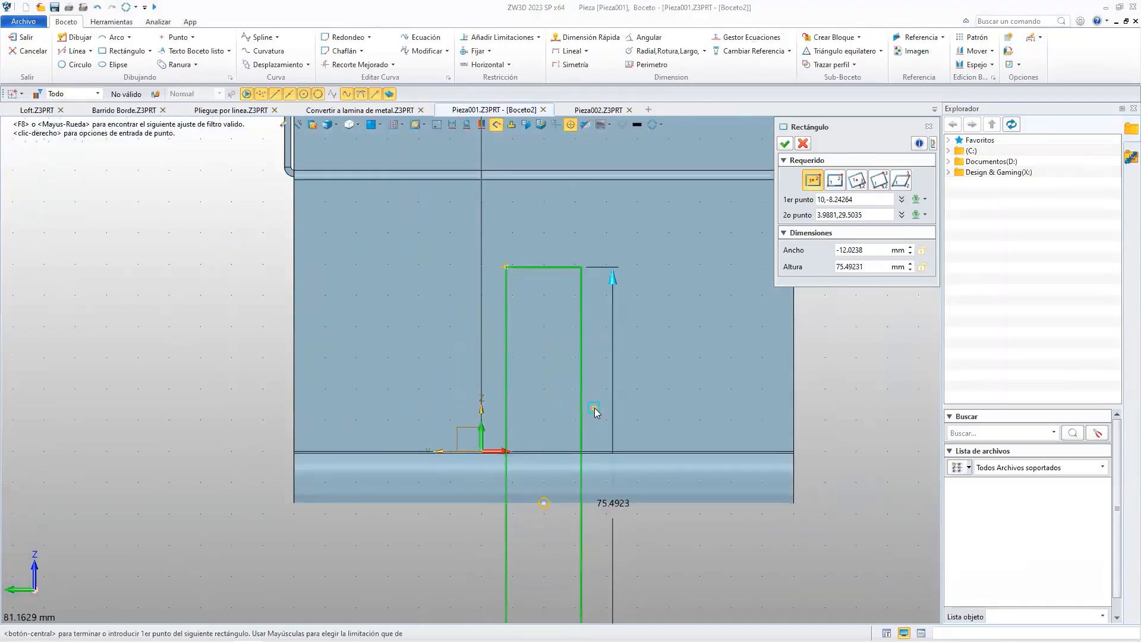
scroll(594, 410, down, 2)
scroll(716, 379, up, 3)
scroll(638, 377, down, 4)
scroll(705, 372, up, 2)
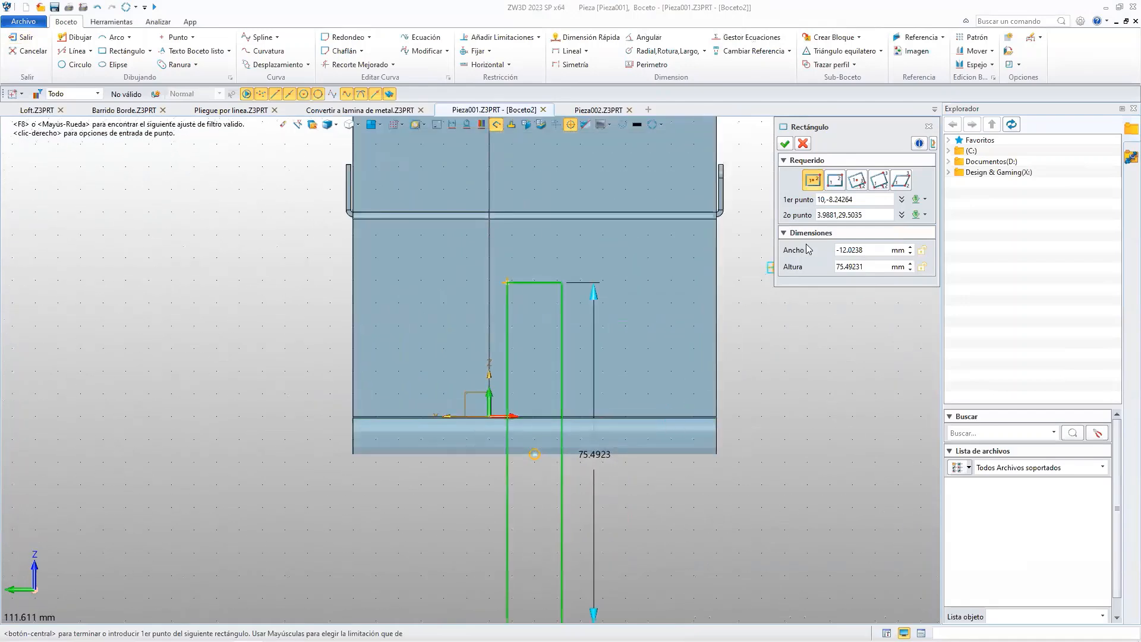
Set the rectangle's height to 75 mm and width to -10 mm, and finish the sketch.
mouse_move(865, 266)
mouse_down()
mouse_move(817, 264)
mouse_move(800, 248)
mouse_up()
text(75)
key(Return)
text(-10)
key(Return)
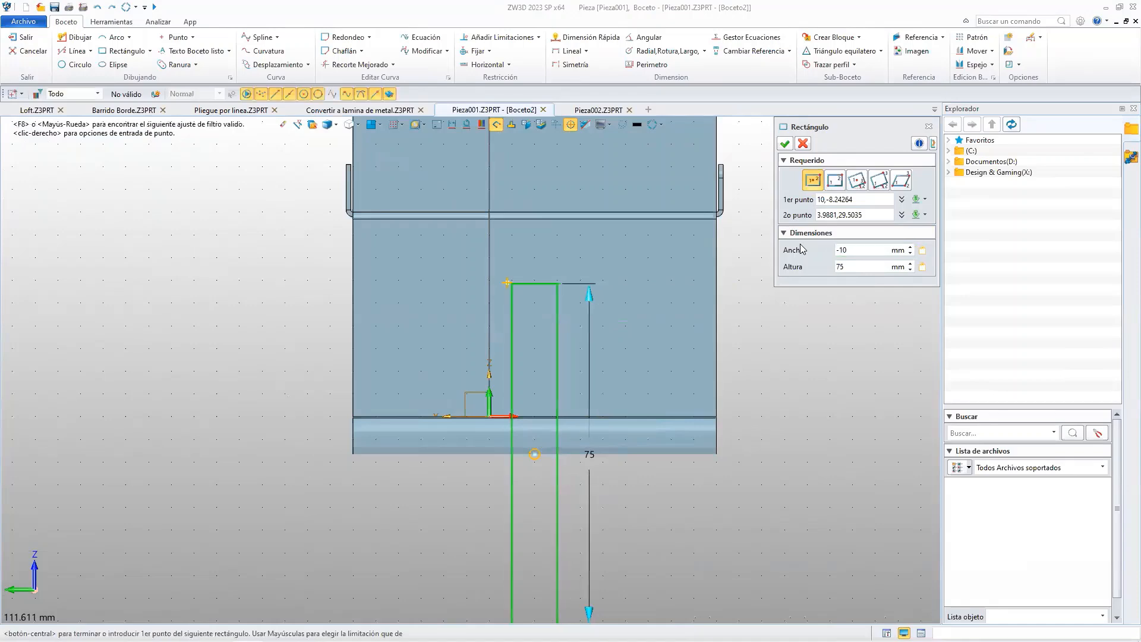
click(784, 144)
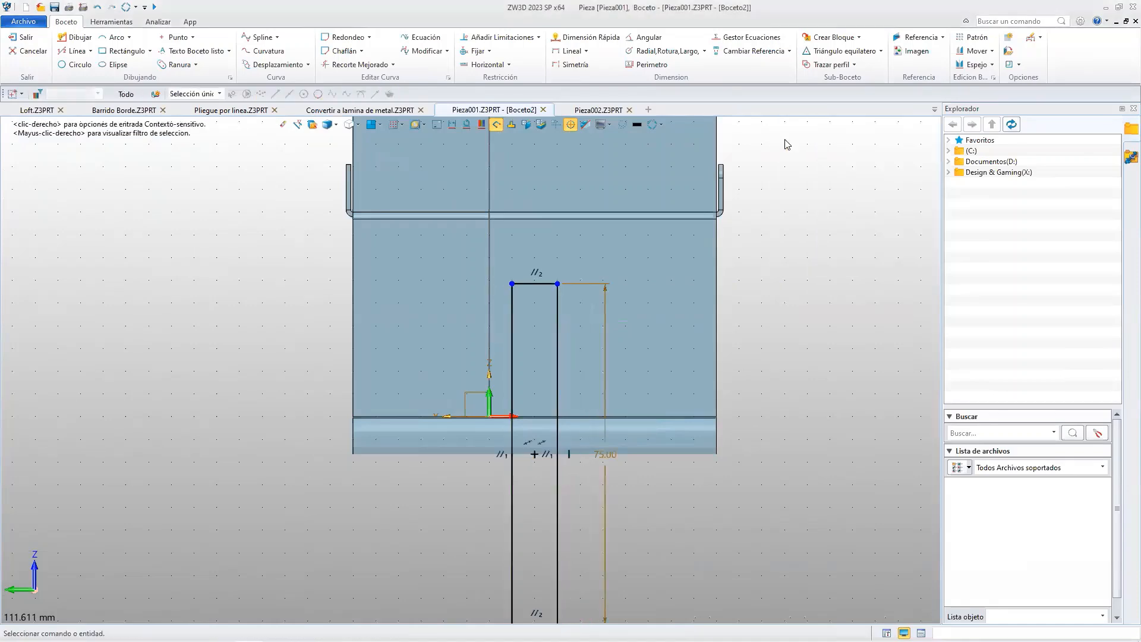
click(25, 38)
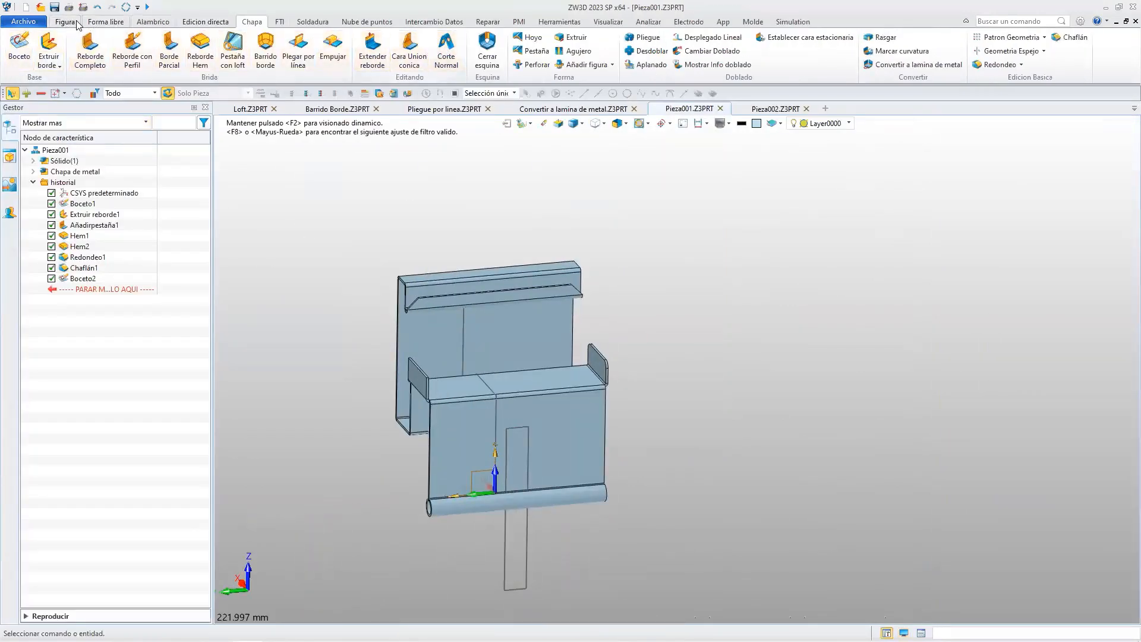
Start an extrusion of the rectangle sketch across the looped hem with the subtract Boolean option.
click(95, 25)
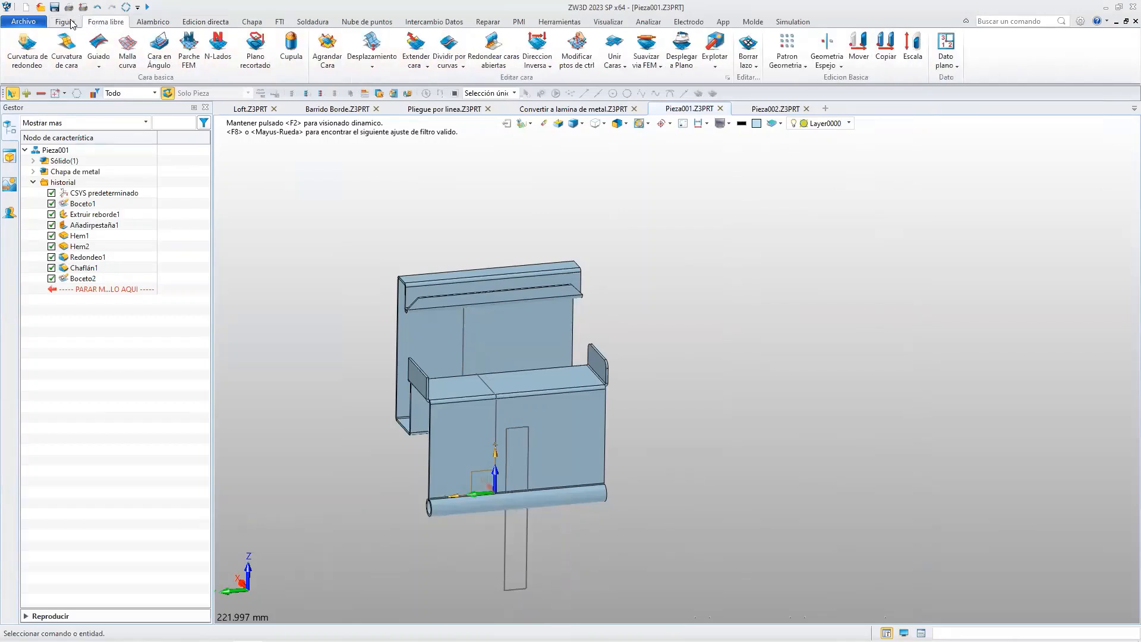
click(65, 21)
click(76, 47)
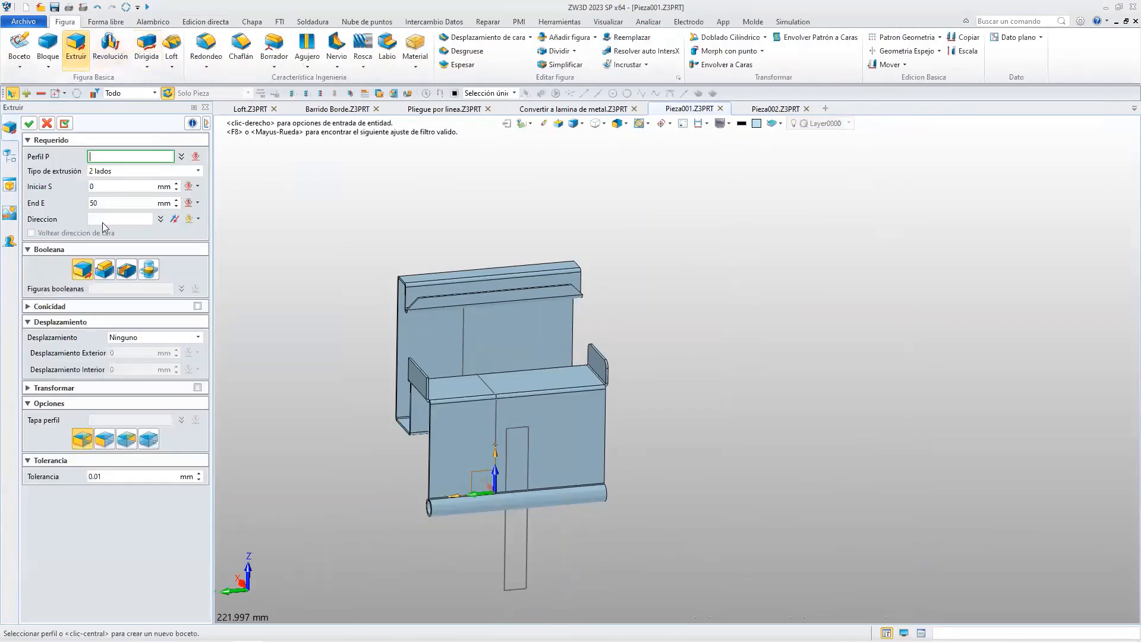
click(530, 563)
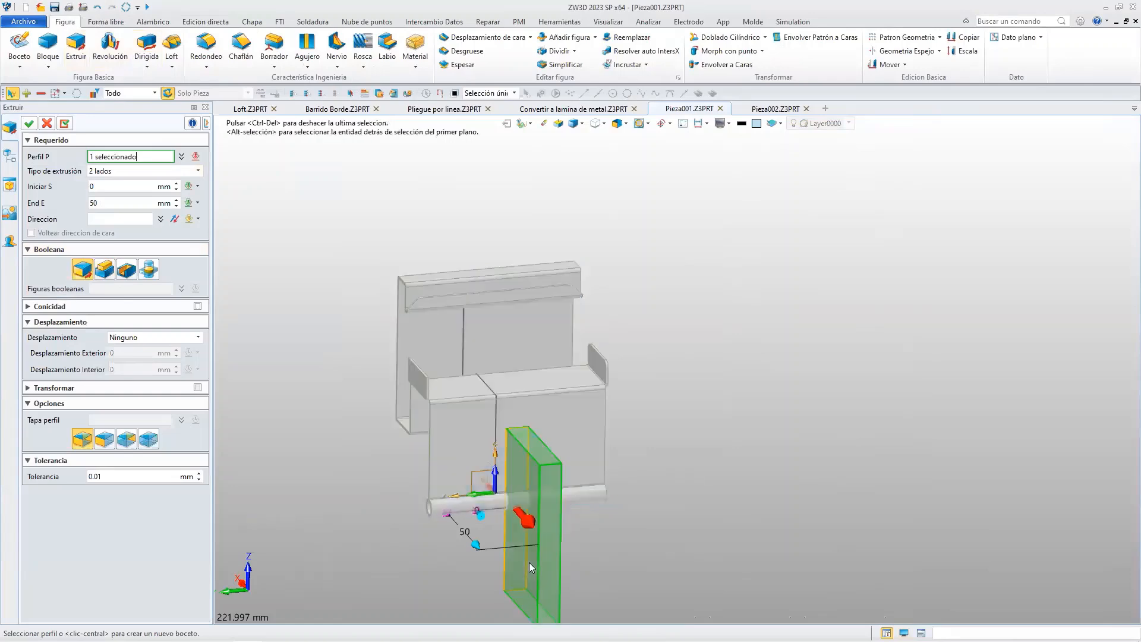
click(126, 269)
right_drag(563, 539, 553, 513)
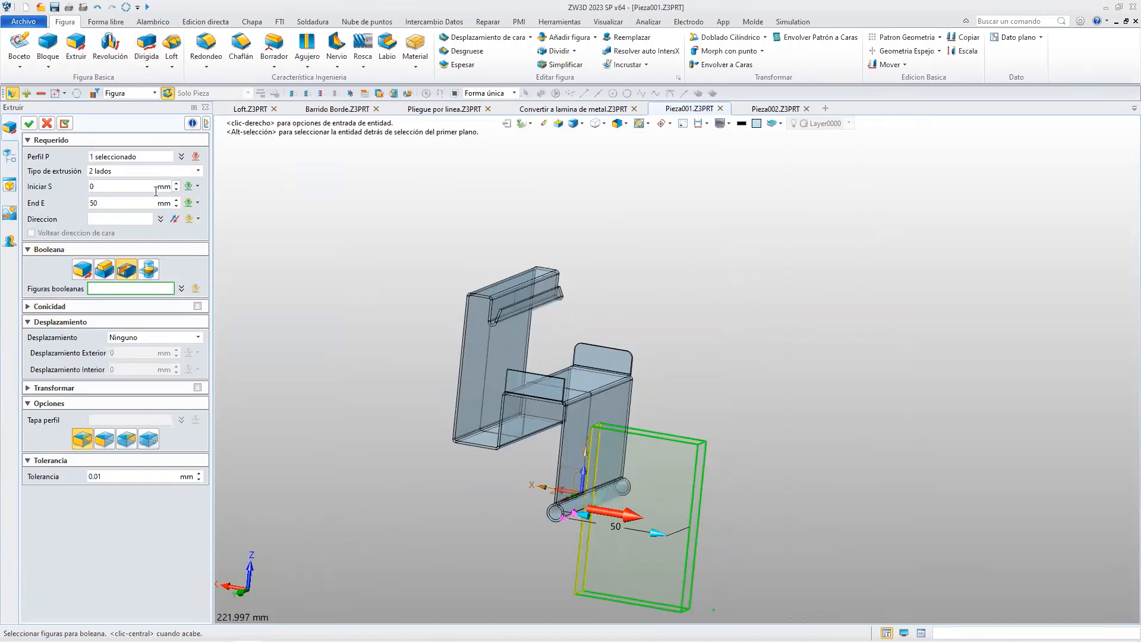
click(197, 204)
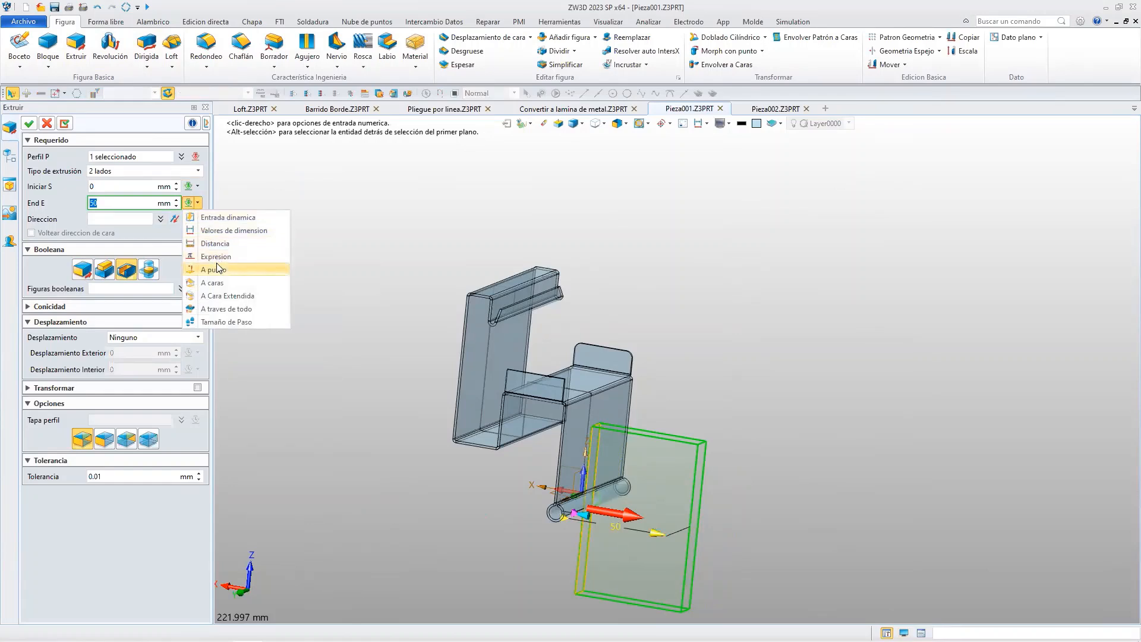
click(70, 217)
click(163, 221)
click(161, 219)
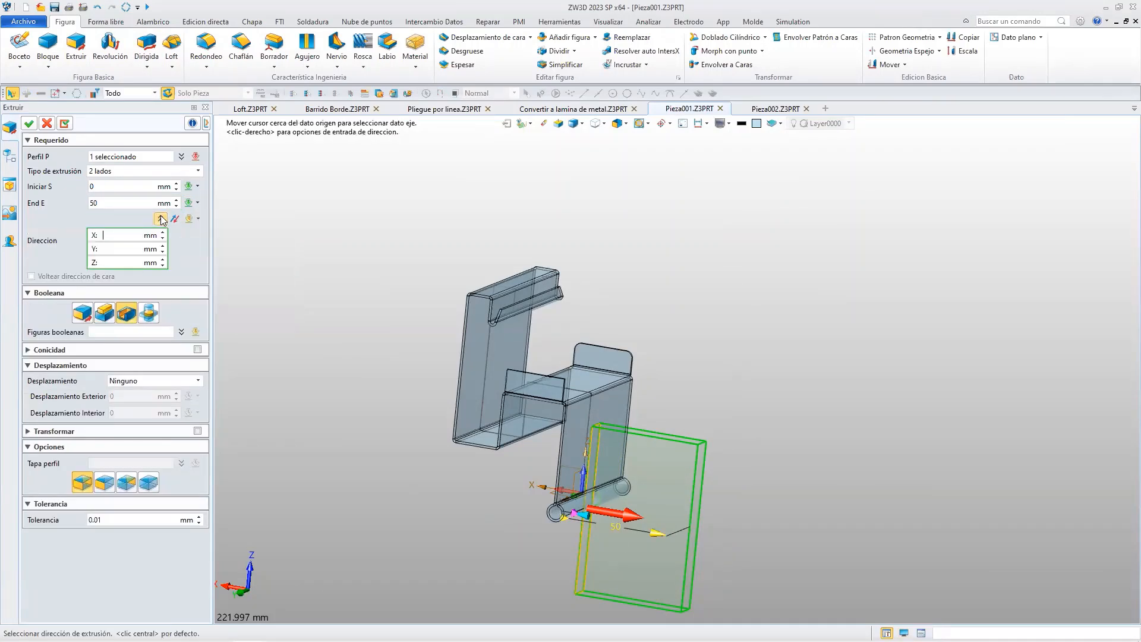
scroll(623, 503, down, 3)
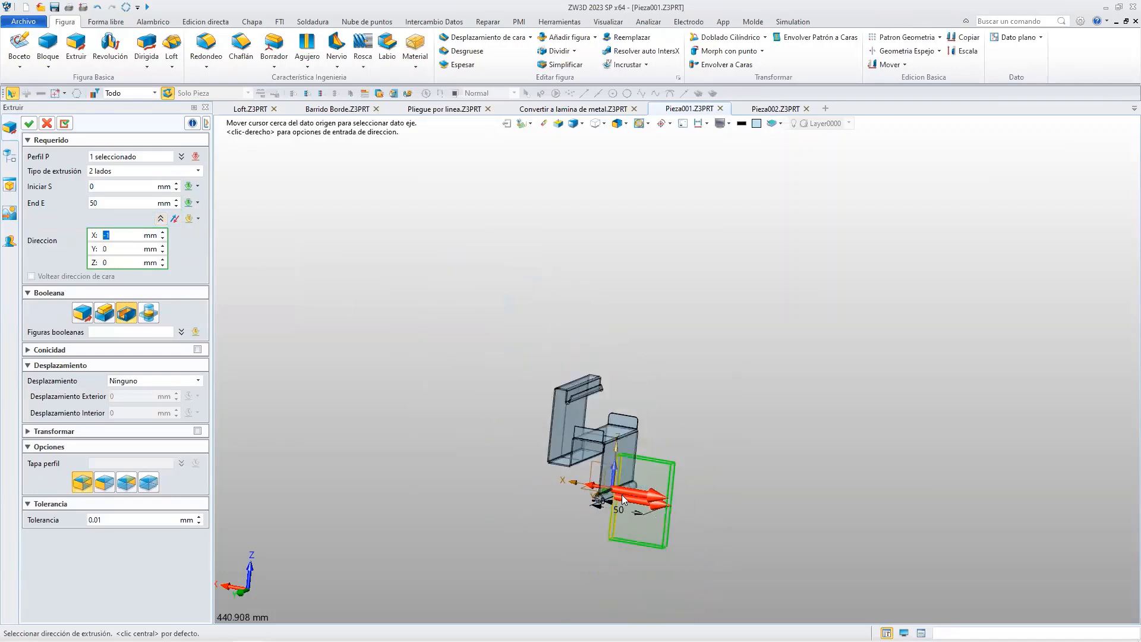
scroll(623, 504, up, 4)
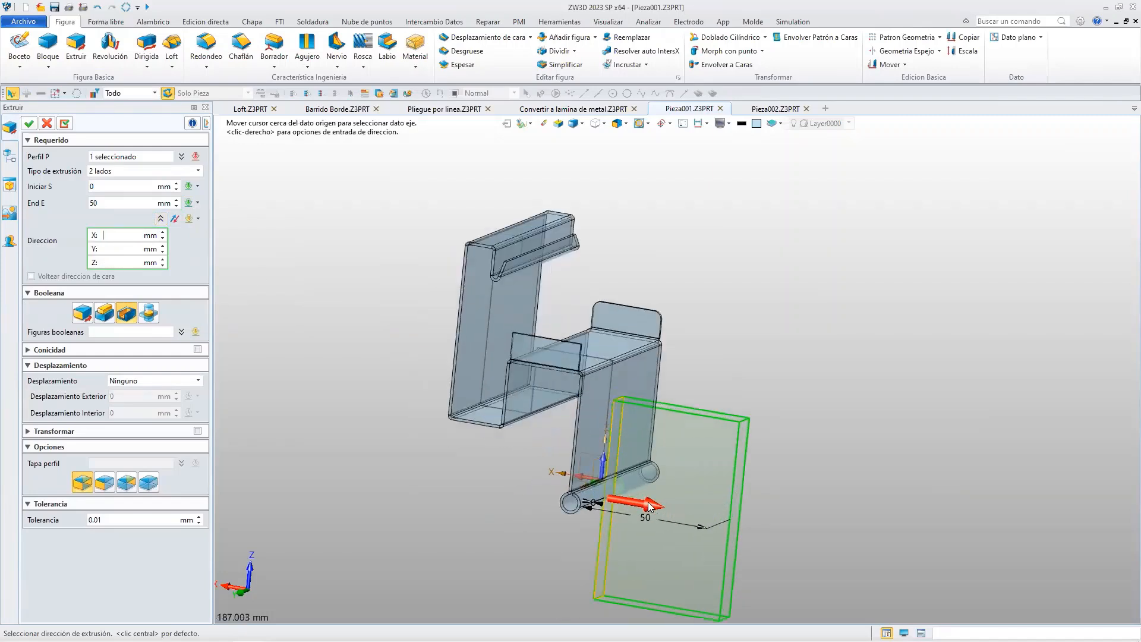
Set the extrusion's end to through all (A traves de todo) and create the cut in the looped hem.
click(197, 203)
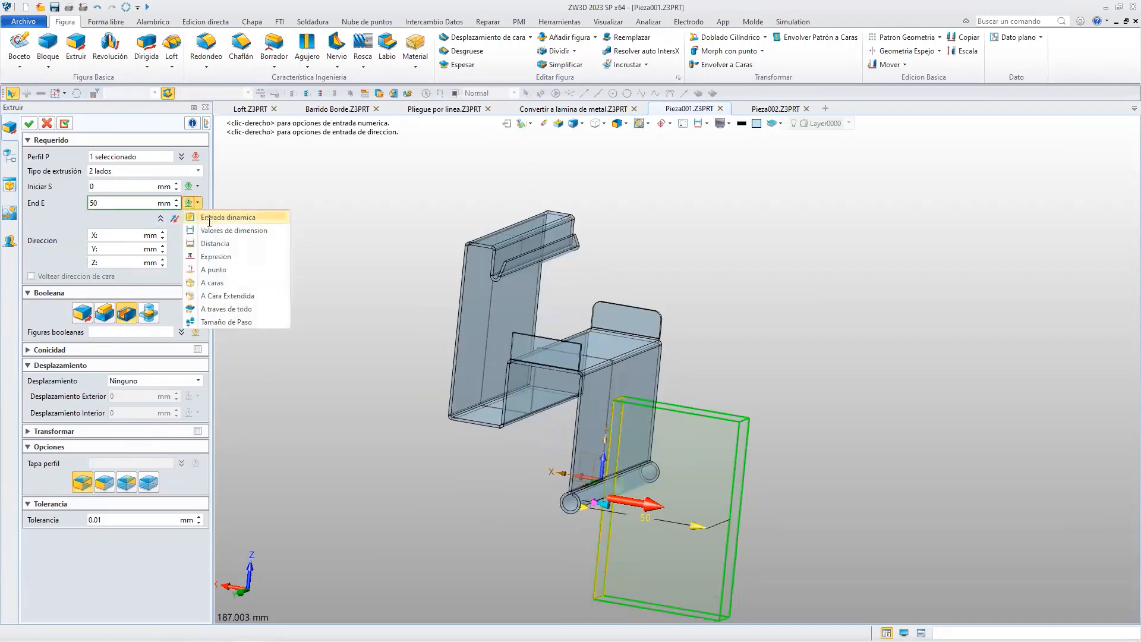
click(225, 309)
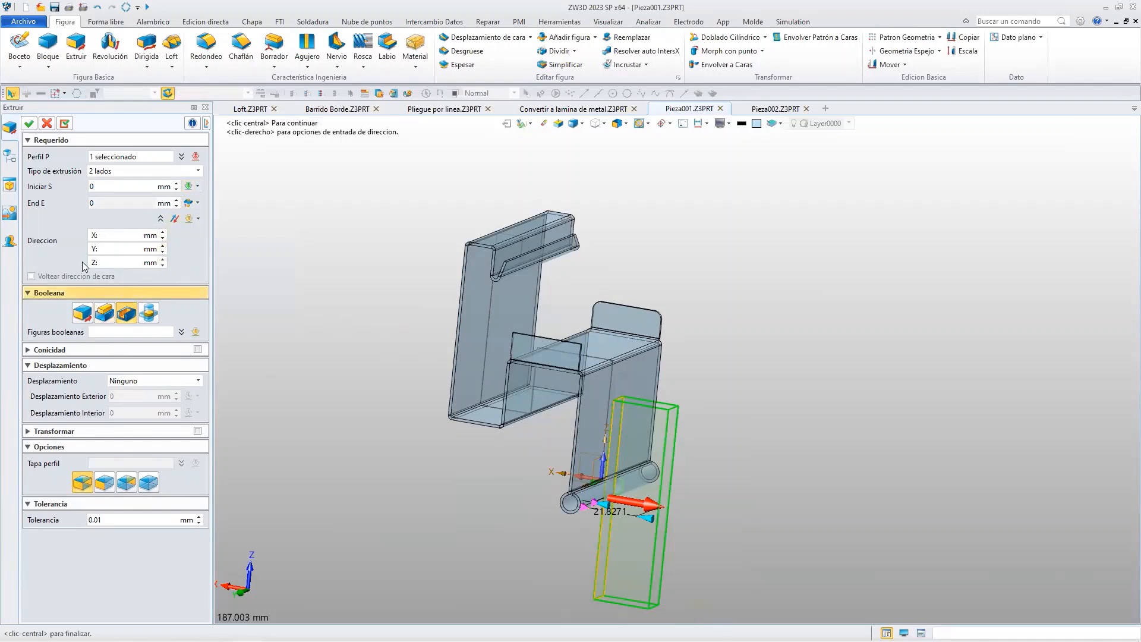
click(30, 124)
Unfold the whole Pieza001 sheet metal body, including the cut looped hem, into a flat pattern.
right_drag(657, 487, 467, 478)
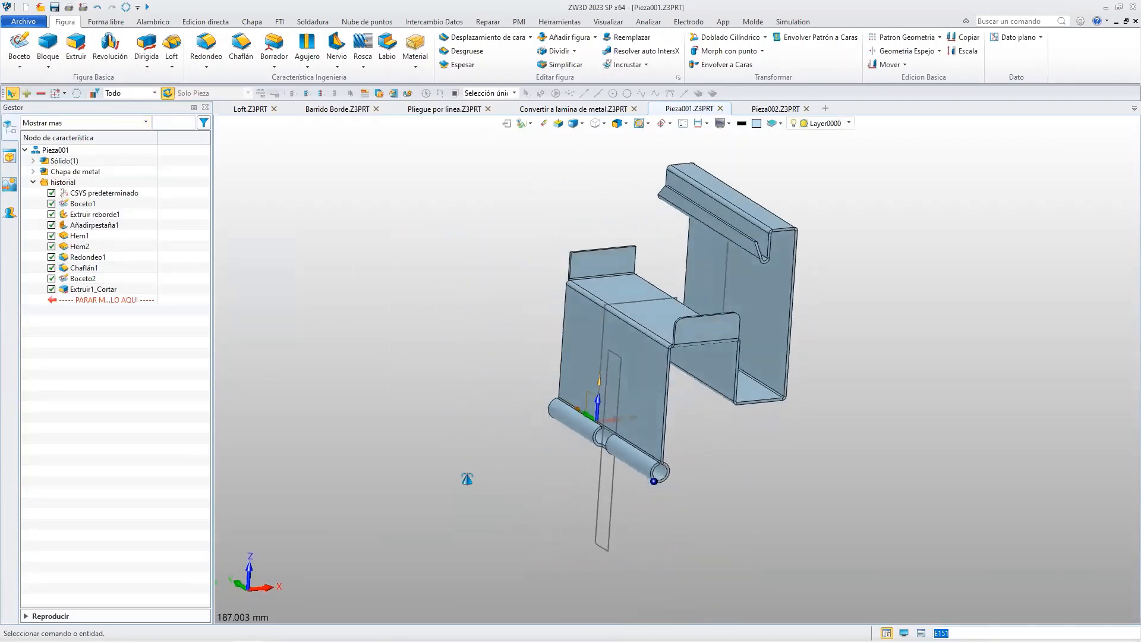
scroll(586, 453, down, 4)
scroll(554, 472, up, 9)
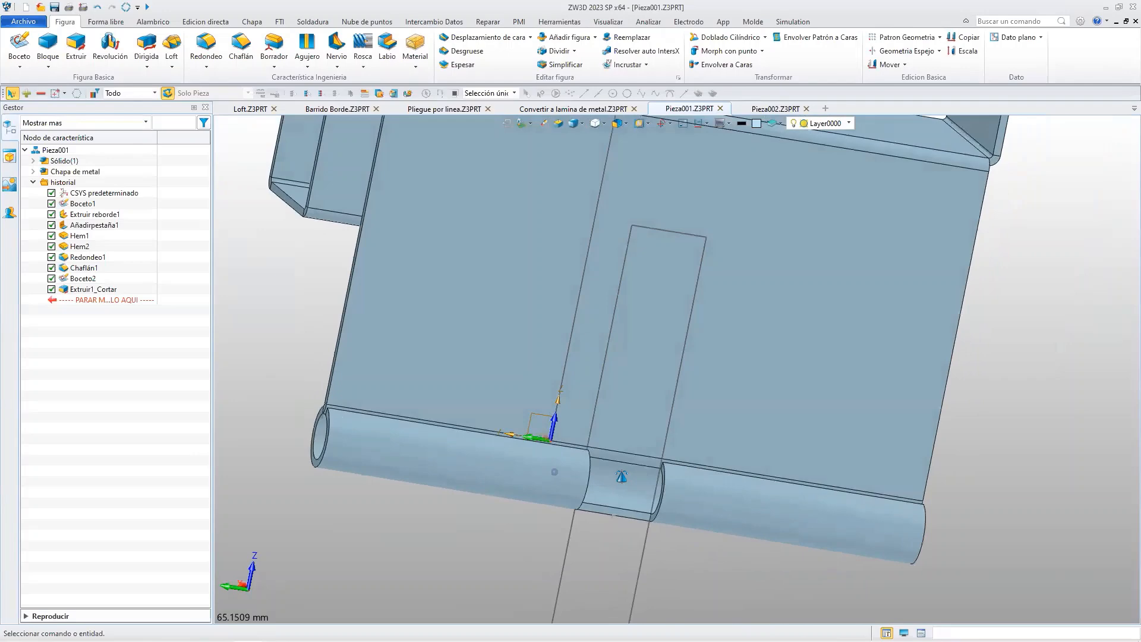
right_drag(621, 476, 590, 473)
scroll(622, 429, up, 3)
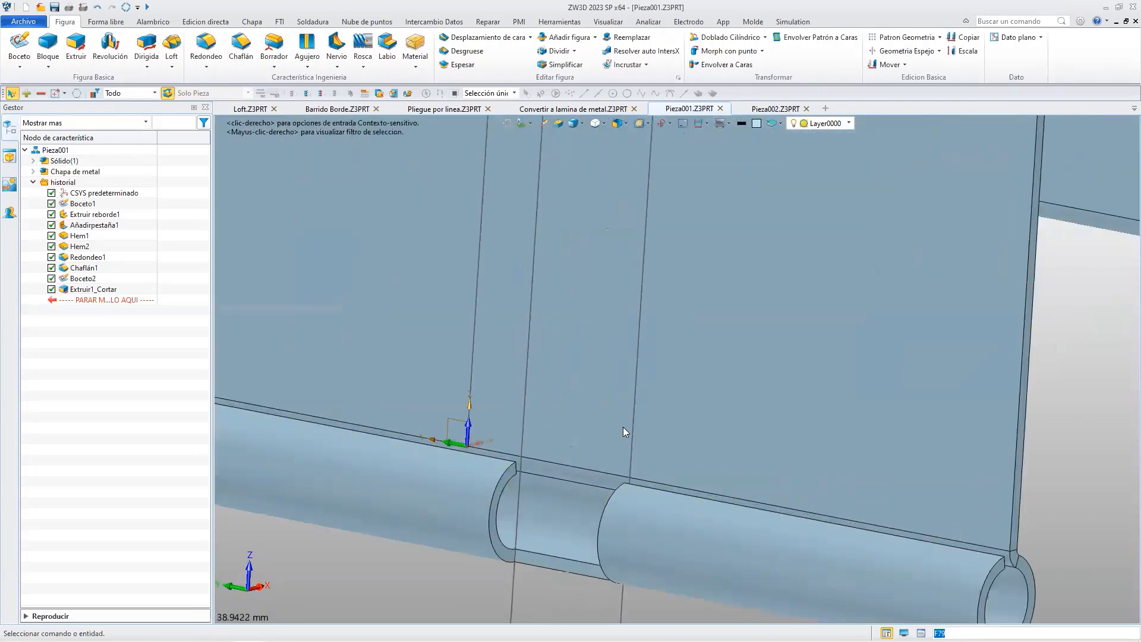
scroll(623, 427, down, 5)
click(248, 22)
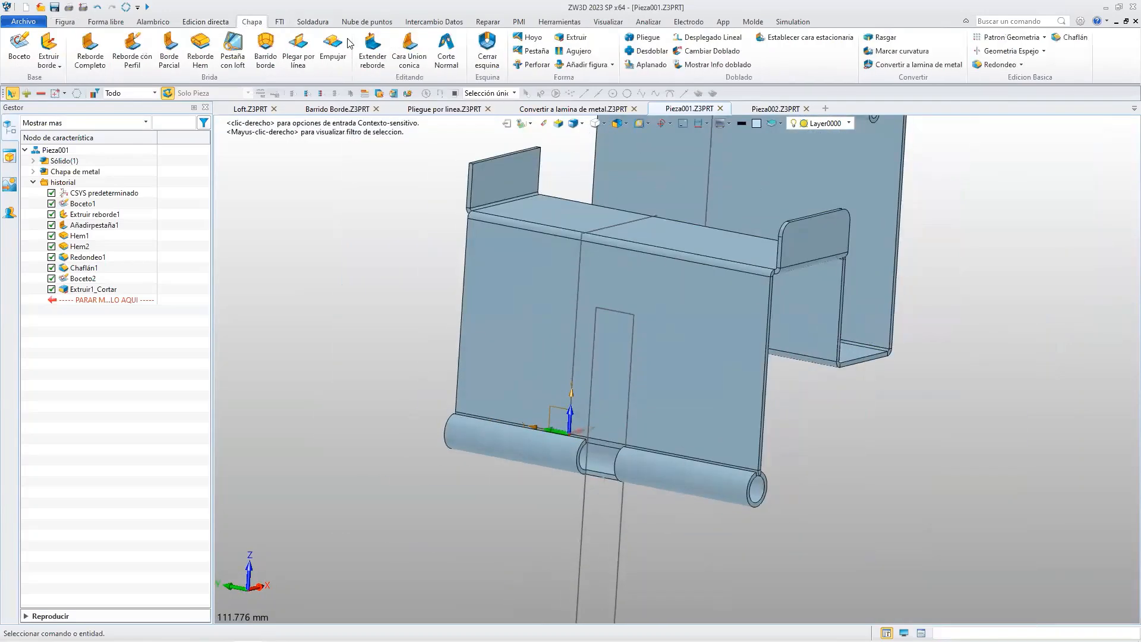
click(657, 51)
scroll(713, 232, down, 5)
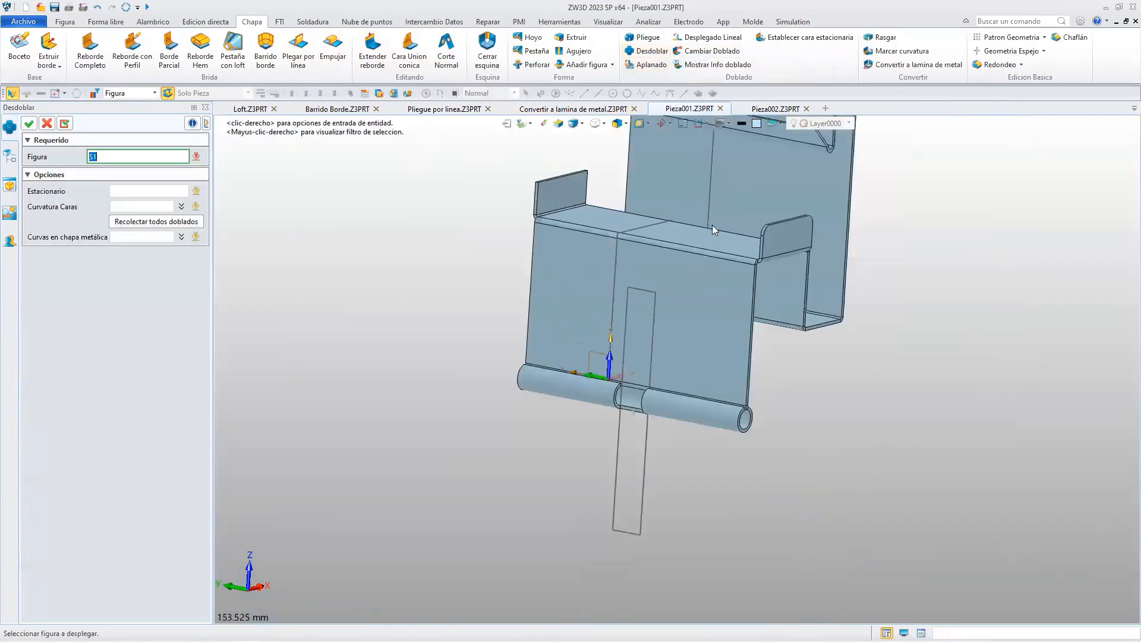
scroll(700, 243, up, 3)
click(713, 222)
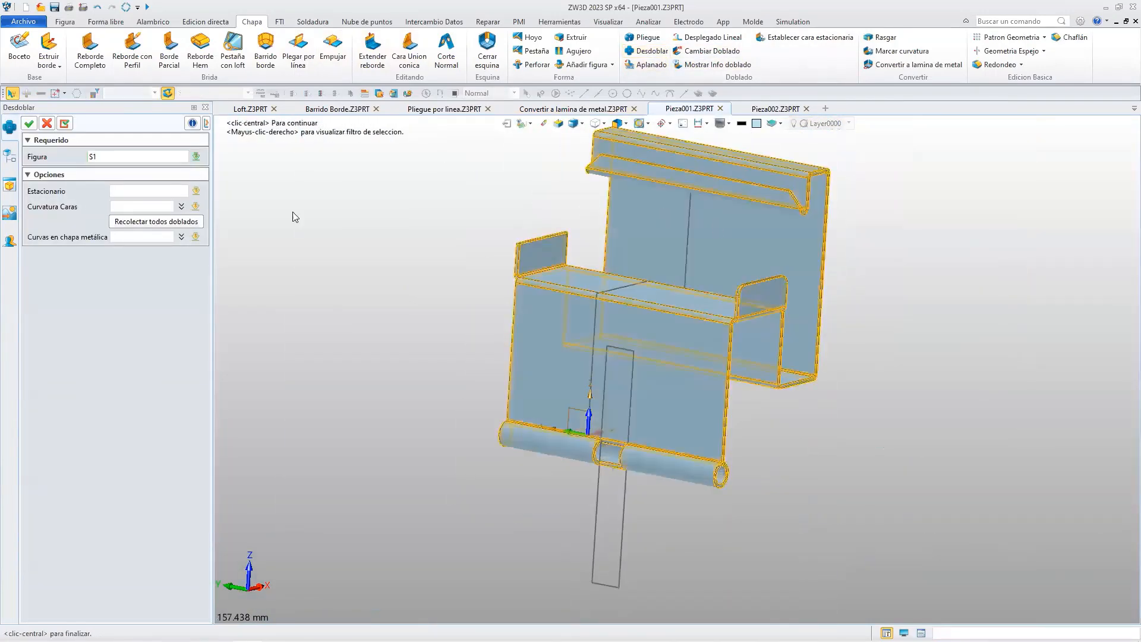
click(28, 123)
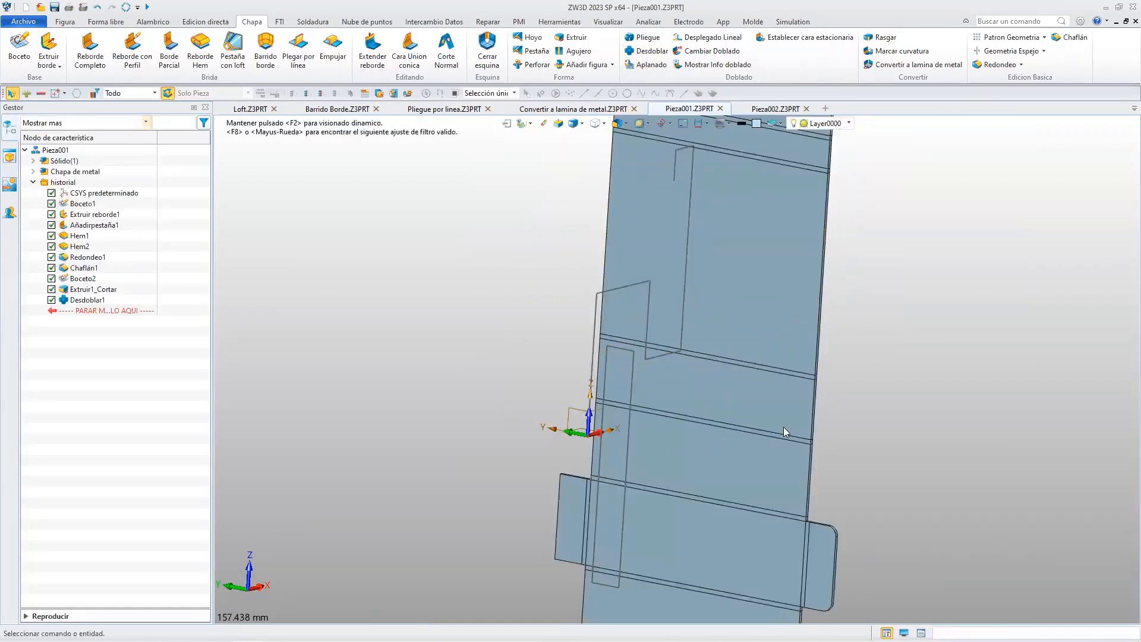
scroll(740, 410, down, 5)
middle_drag(736, 409, 695, 398)
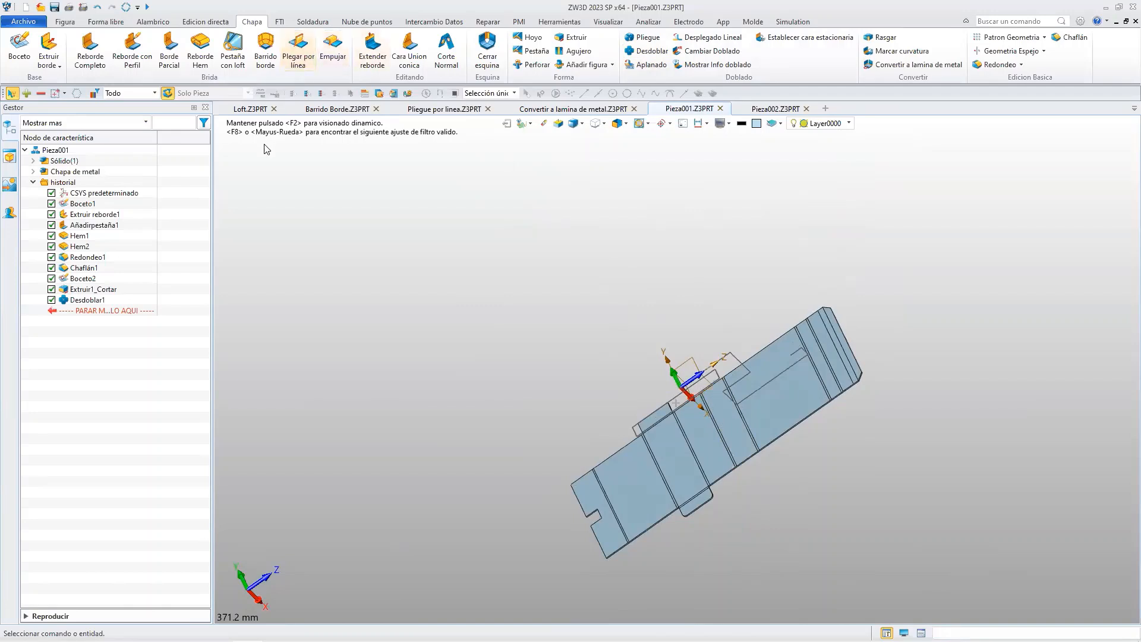
Switch to the Loft.Z3PRT part and examine the lower and upper rectangular profile sketches.
click(246, 111)
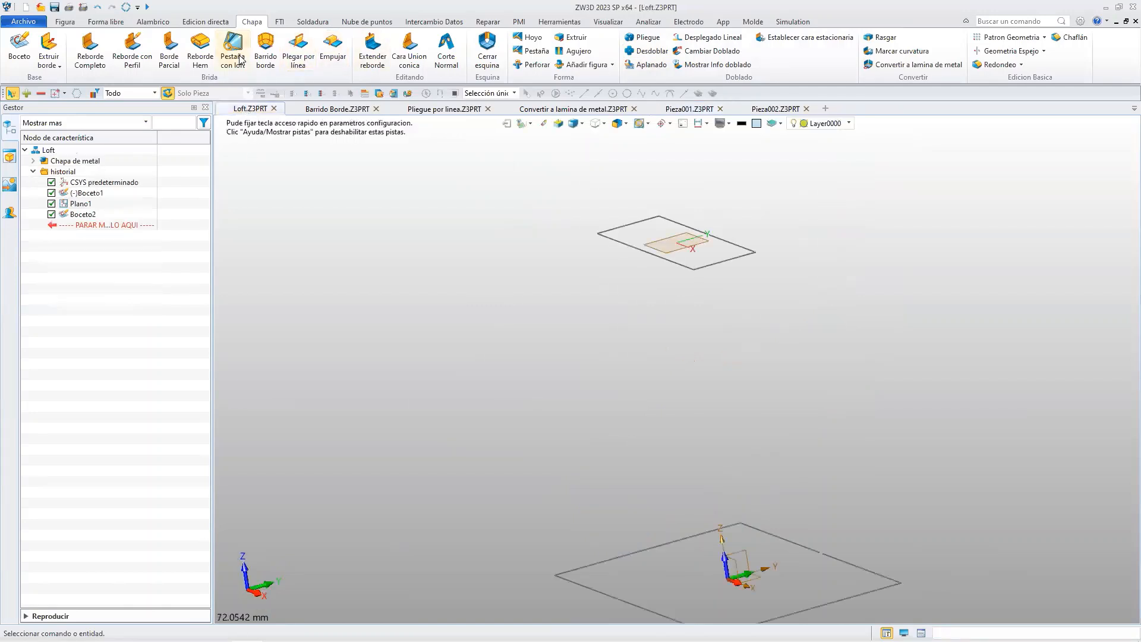
scroll(709, 399, up, 2)
scroll(707, 397, down, 5)
right_drag(703, 390, 721, 407)
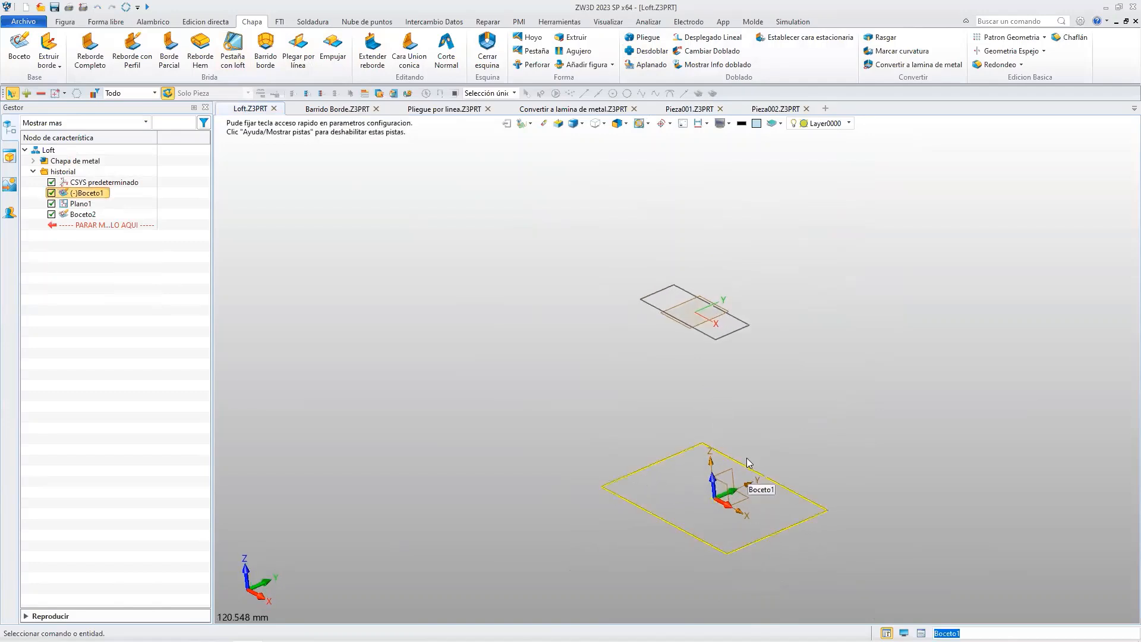
scroll(789, 489, up, 5)
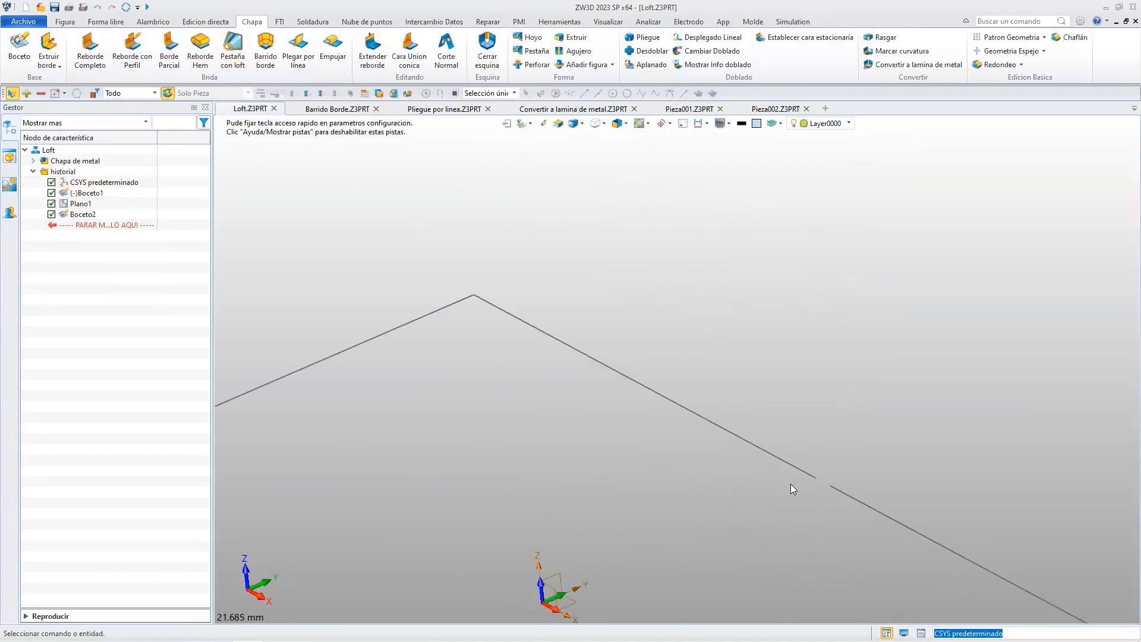
scroll(831, 495, down, 4)
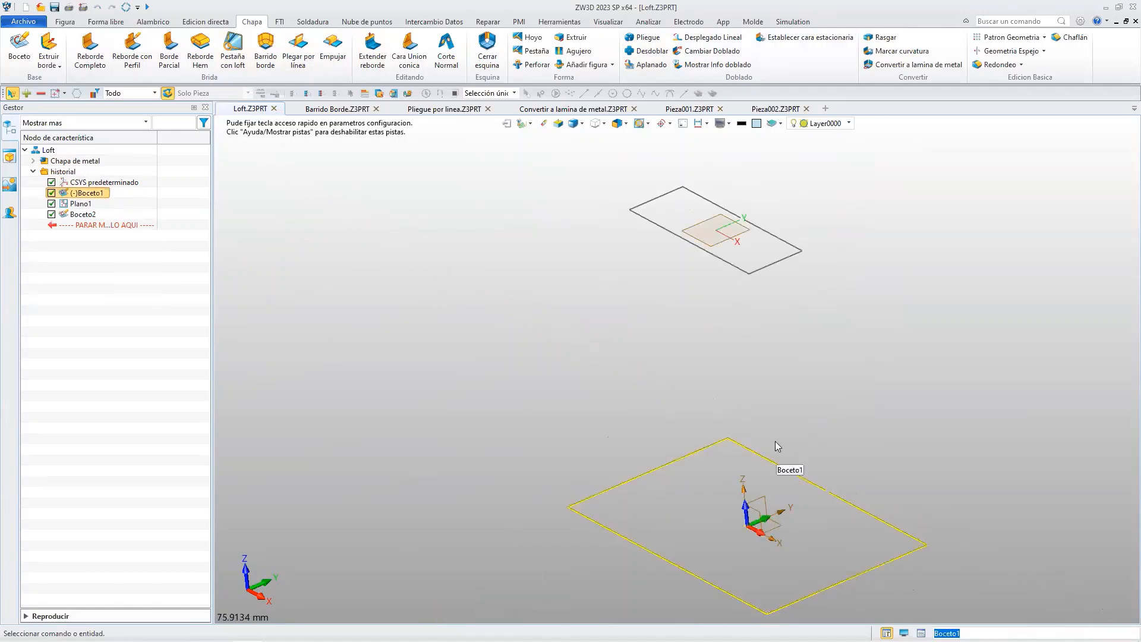
scroll(750, 227, up, 3)
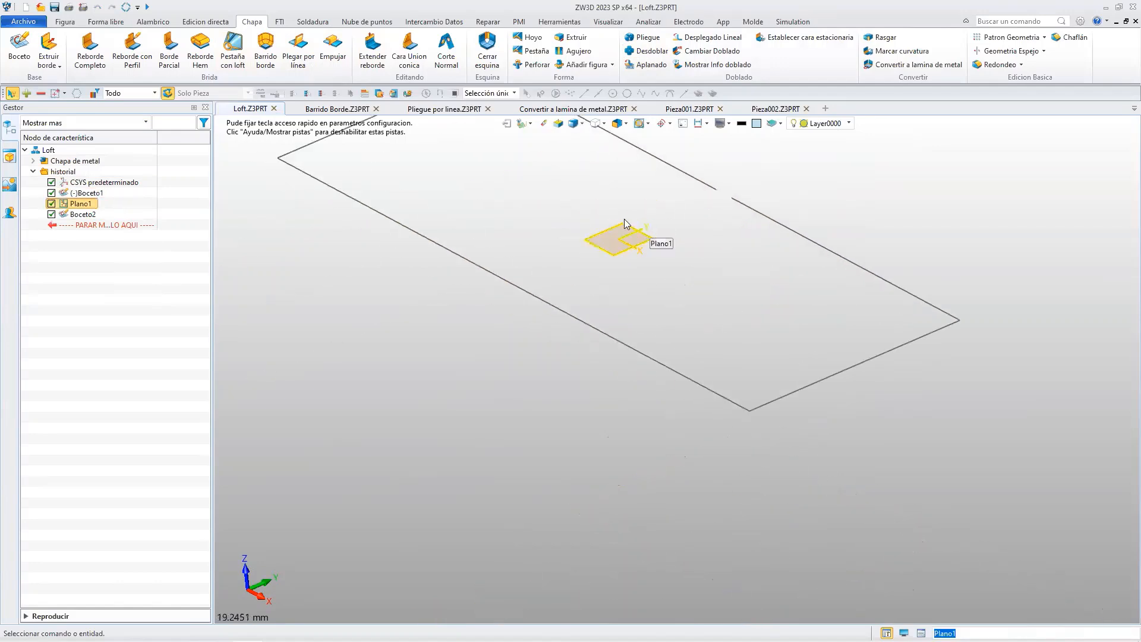
scroll(750, 296, down, 5)
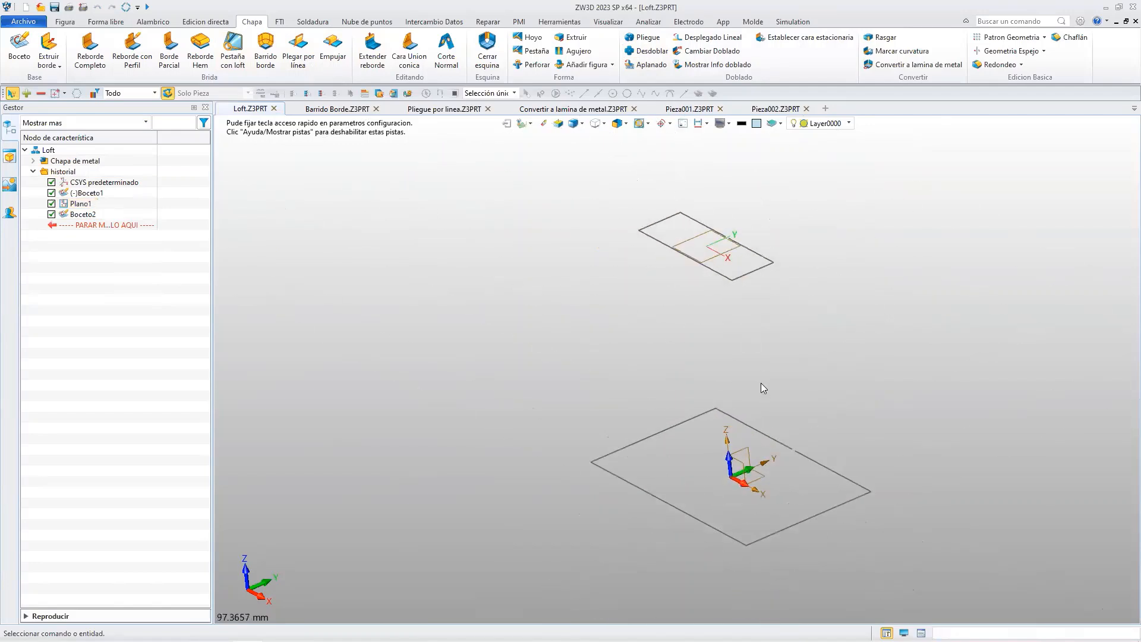
Create a lofted flange from the lower profile Boceto1 to the upper profile Boceto2 with a 0.5 mm bend radius.
click(235, 63)
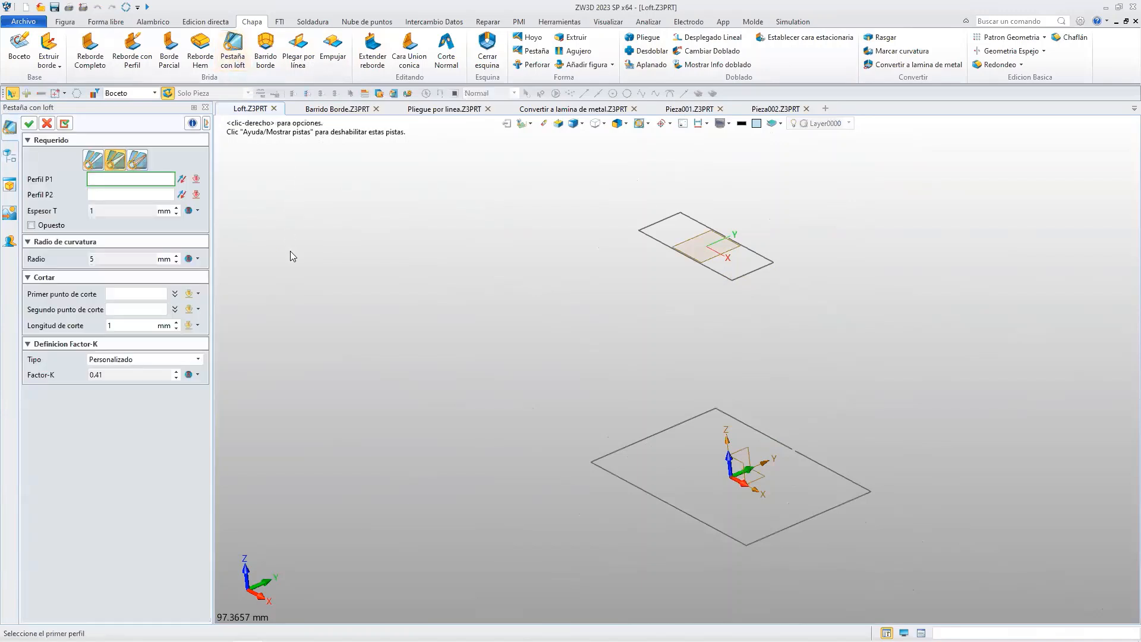
click(752, 429)
click(693, 237)
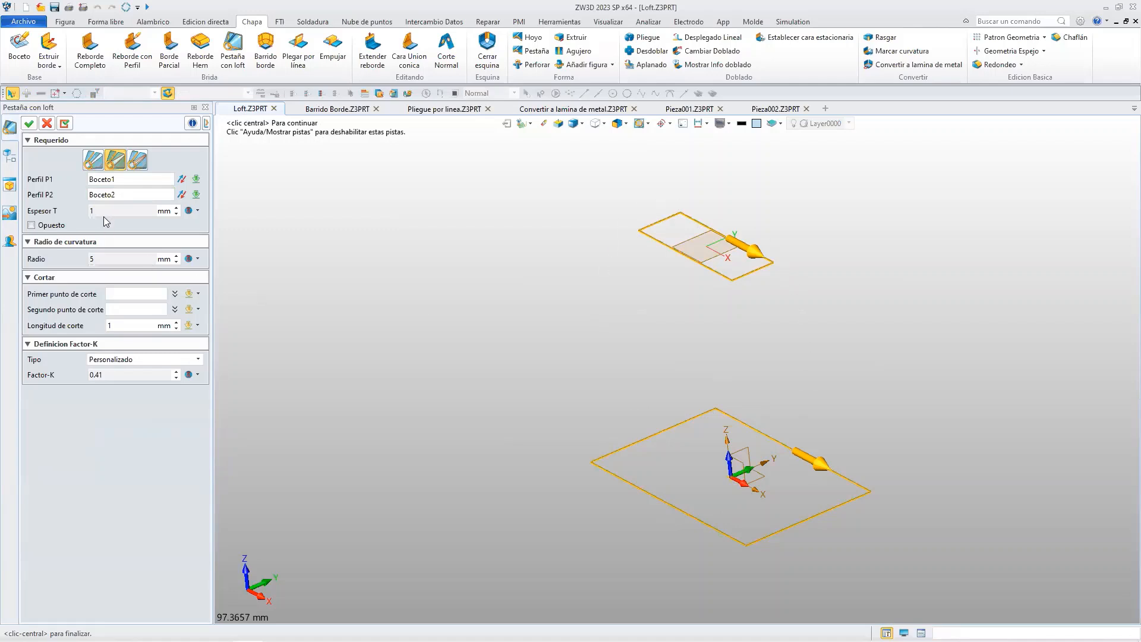
click(197, 259)
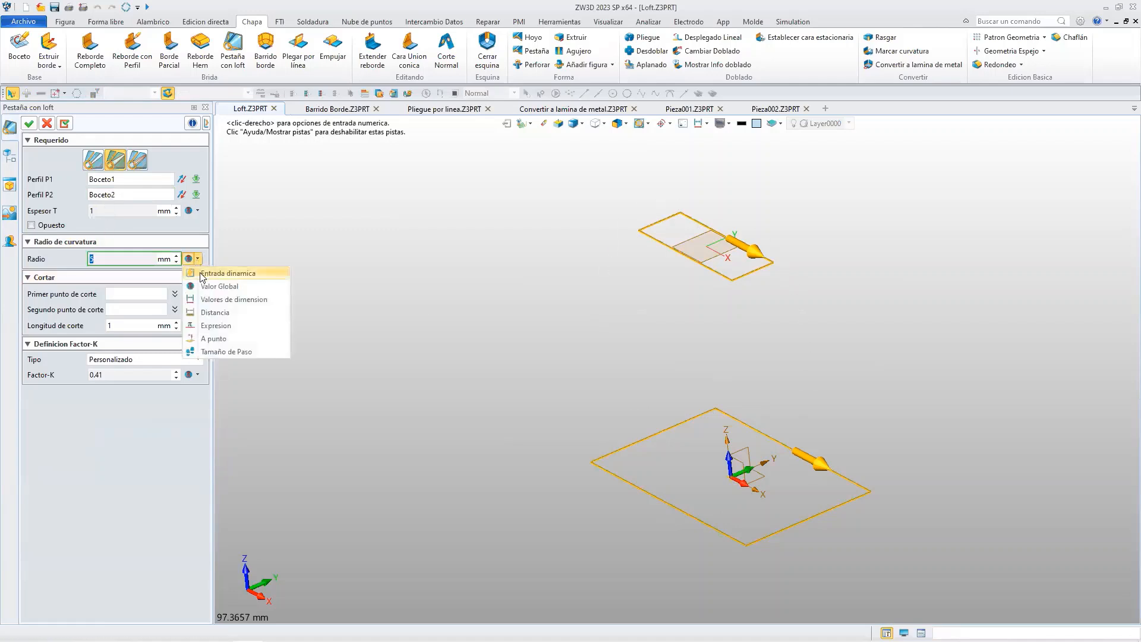
click(216, 273)
text(0.)
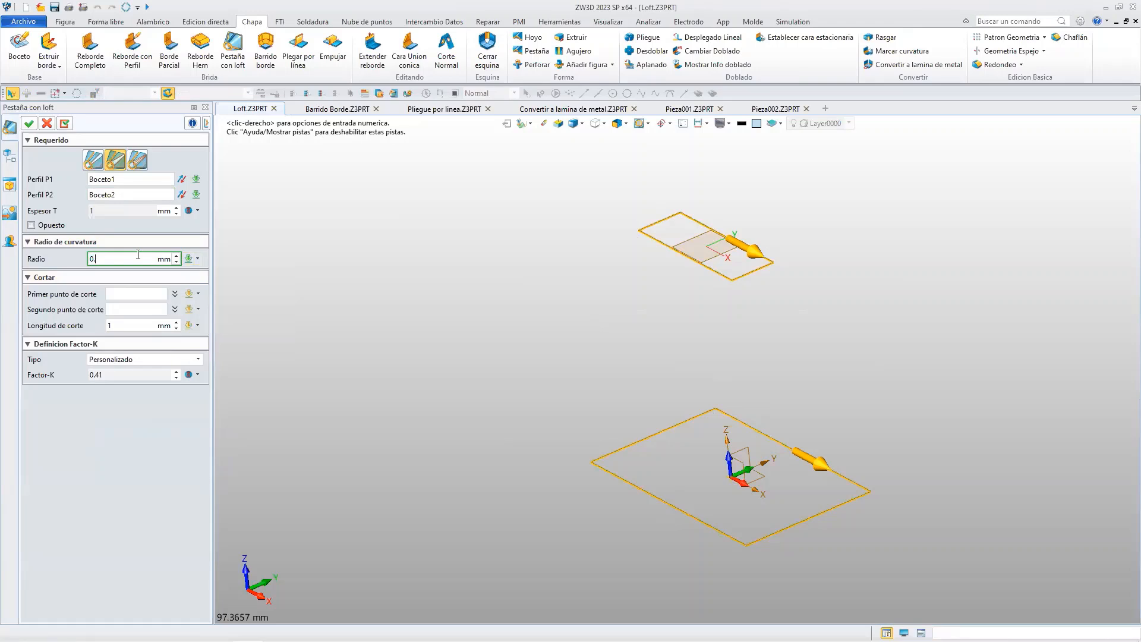
text(5)
key(Return)
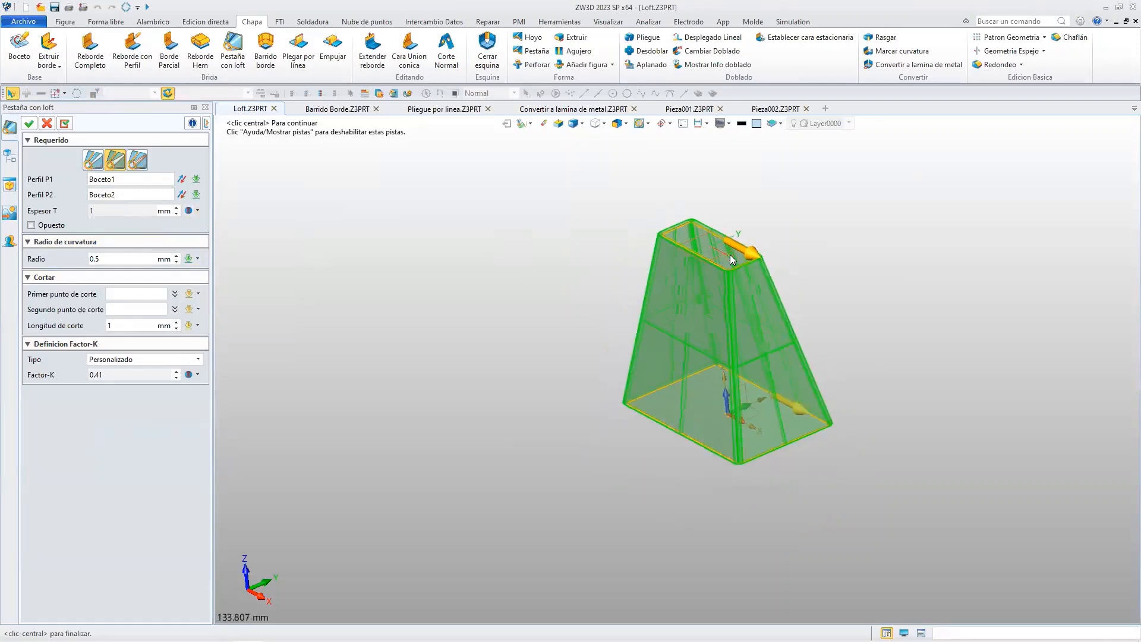
scroll(729, 254, up, 5)
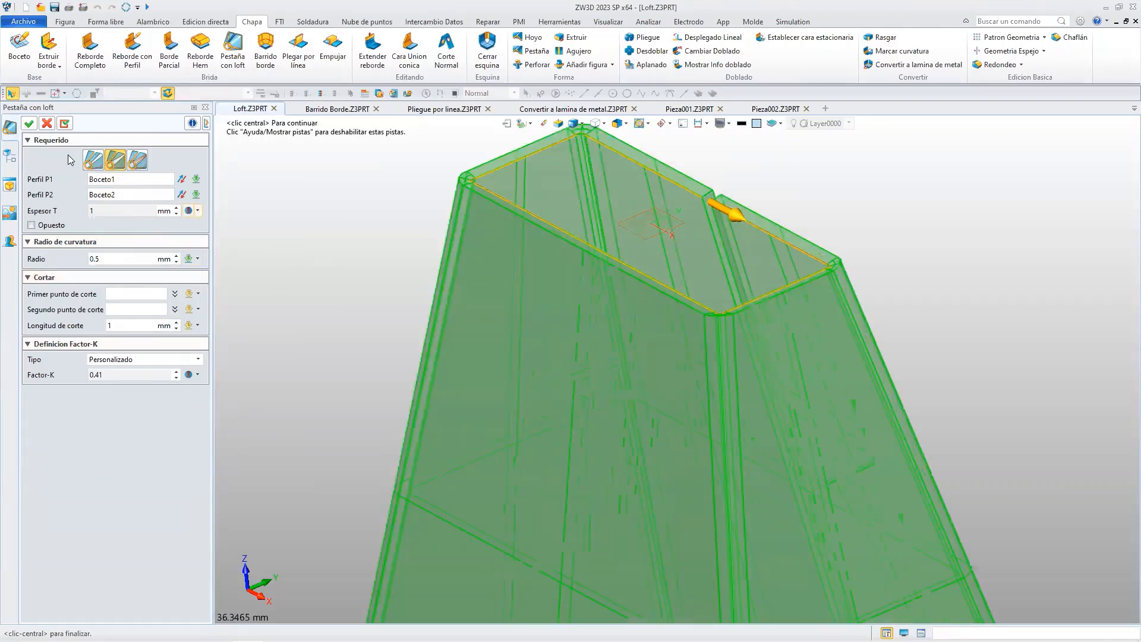
click(28, 124)
scroll(591, 360, up, 2)
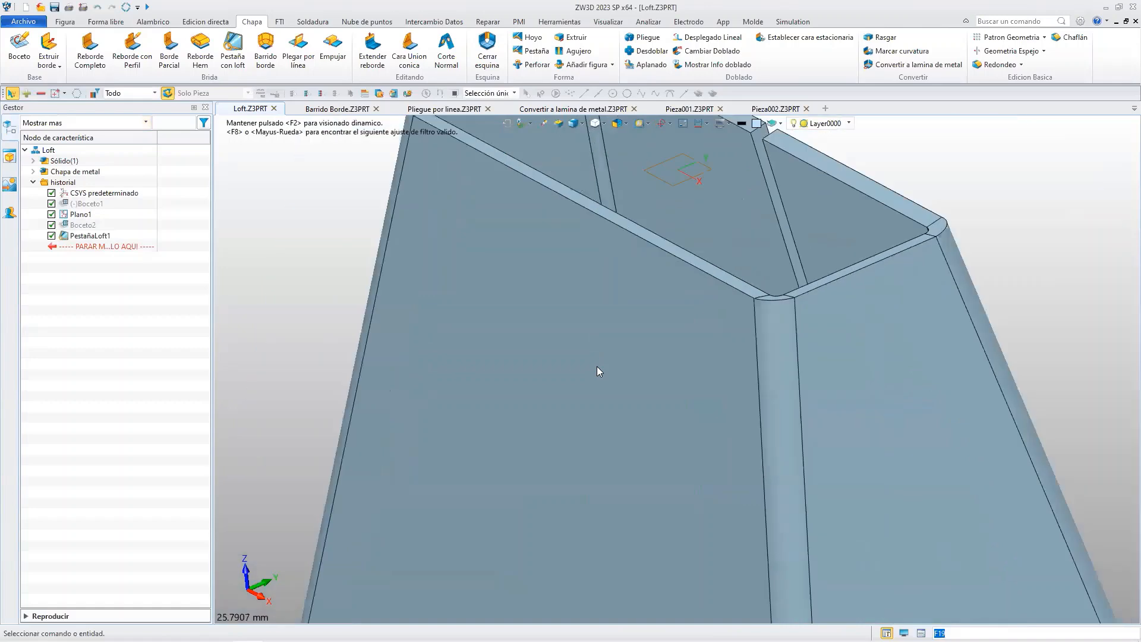
Try unfolding the lofted flange body, and undo the unfolding.
scroll(596, 366, down, 6)
right_drag(621, 386, 556, 428)
scroll(763, 451, up, 2)
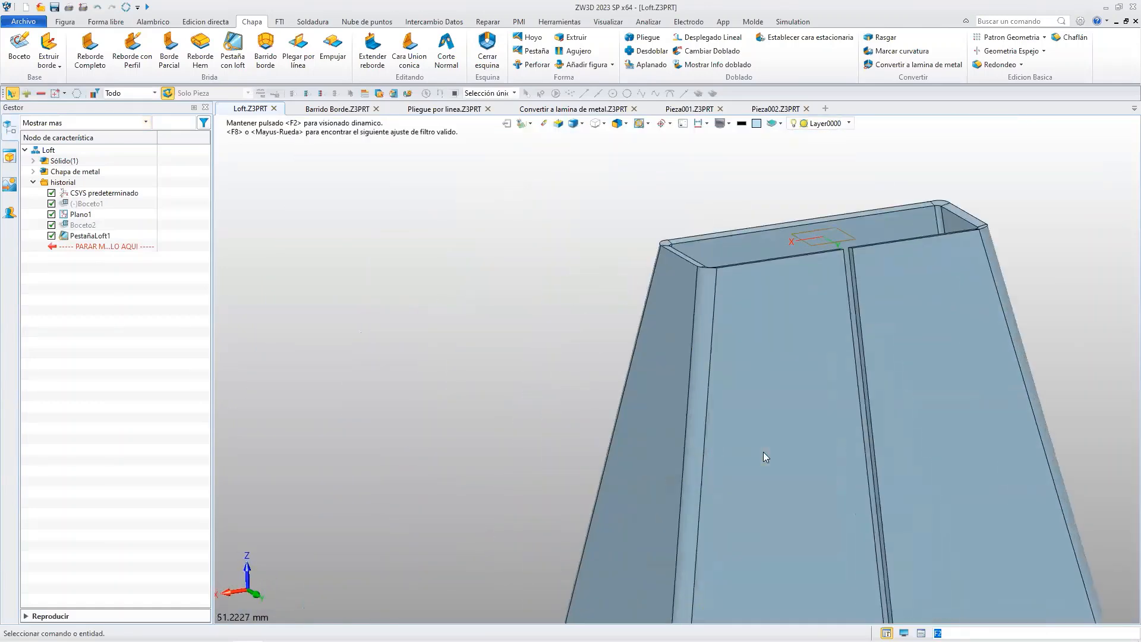
scroll(765, 443, down, 5)
scroll(845, 481, up, 3)
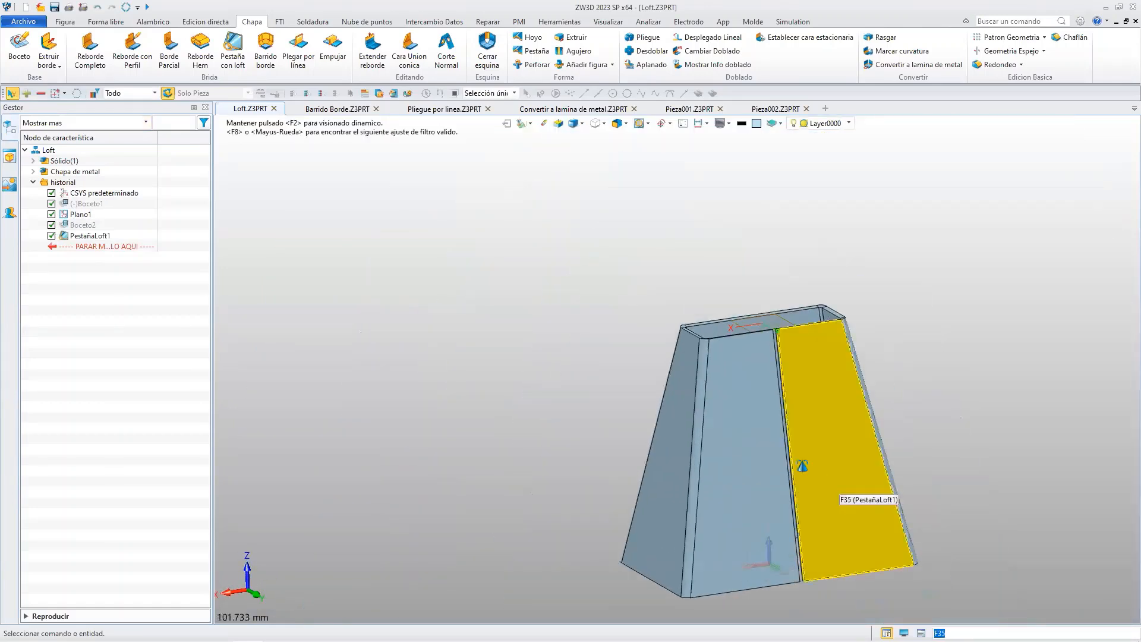
middle_drag(822, 479, 711, 430)
right_drag(711, 431, 657, 404)
click(647, 51)
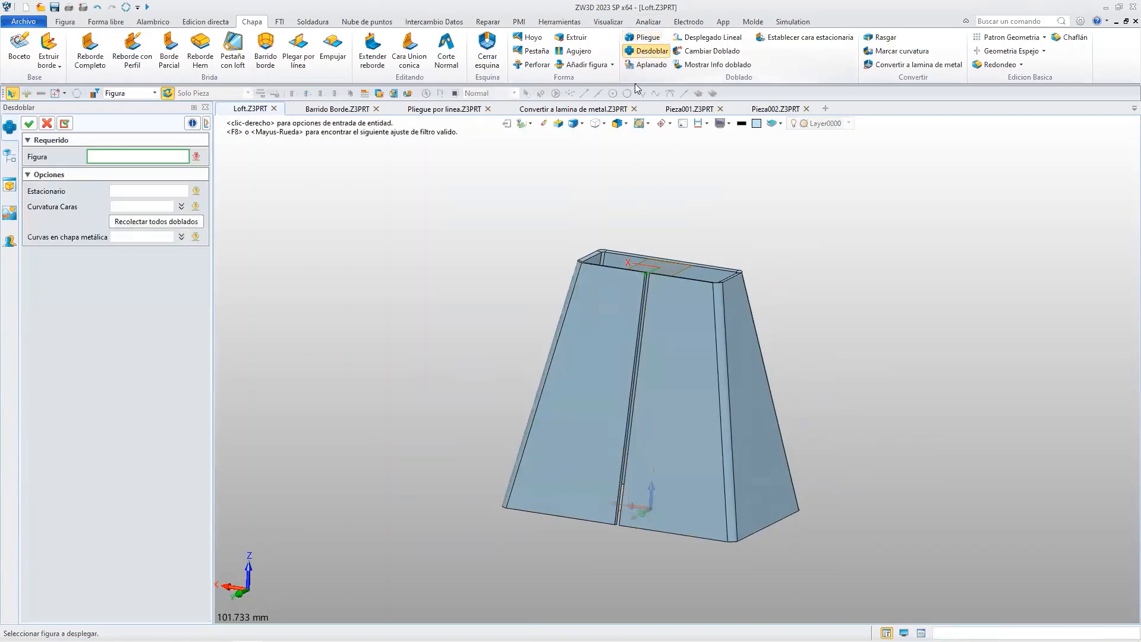
click(646, 346)
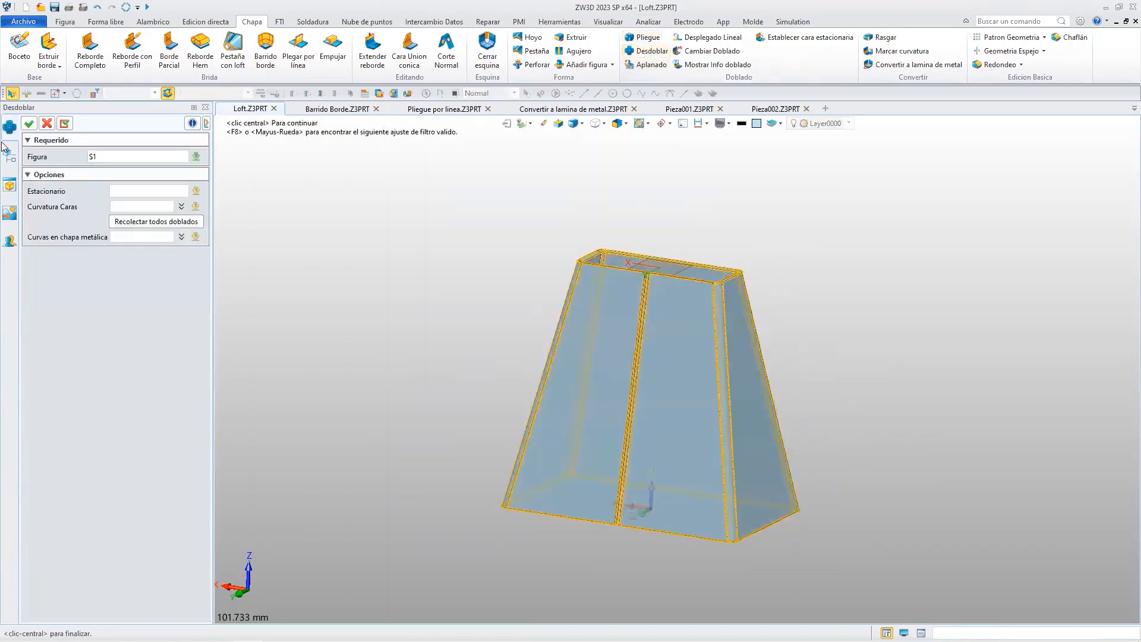
click(28, 123)
key(ctrl+z)
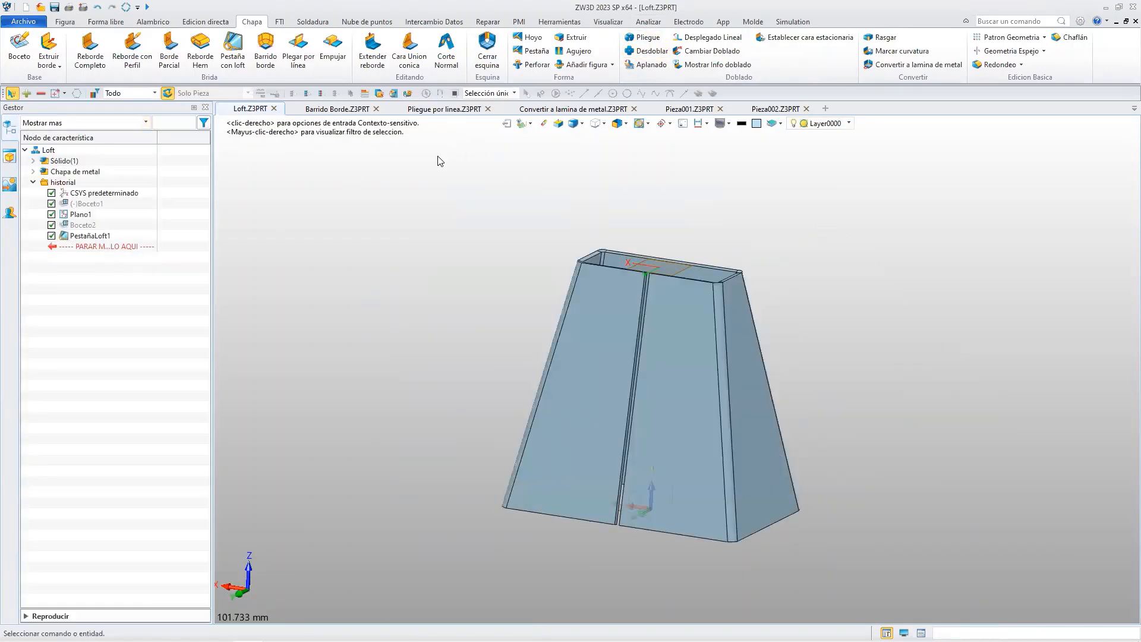
Extend one short upper edge of the lofted flange by a distance of 3 mm.
right_drag(521, 257, 624, 293)
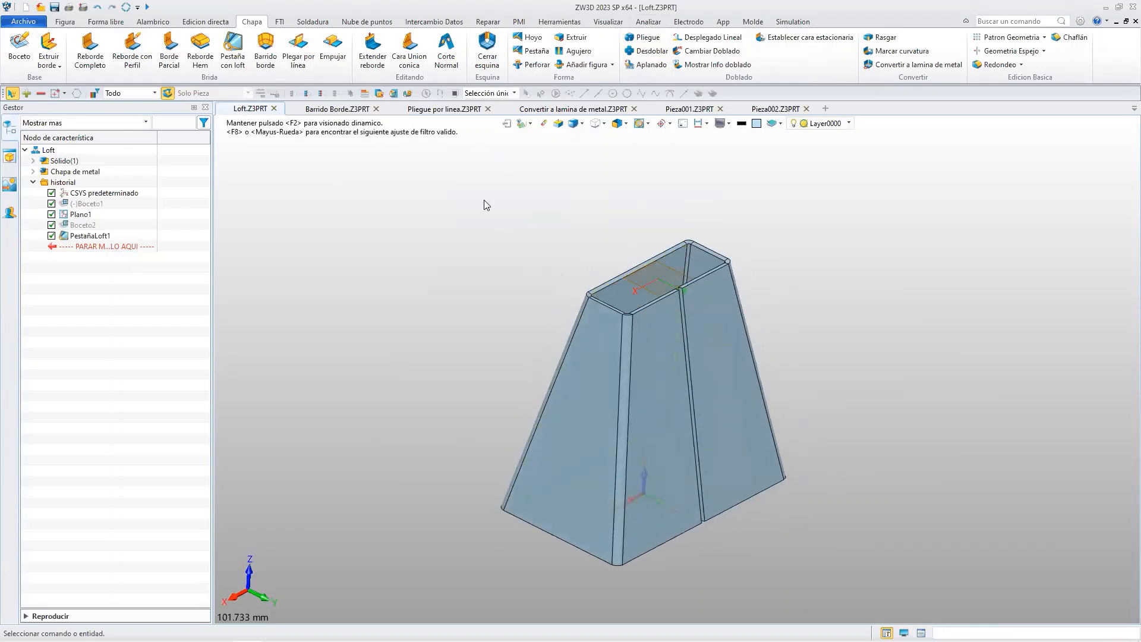
click(373, 54)
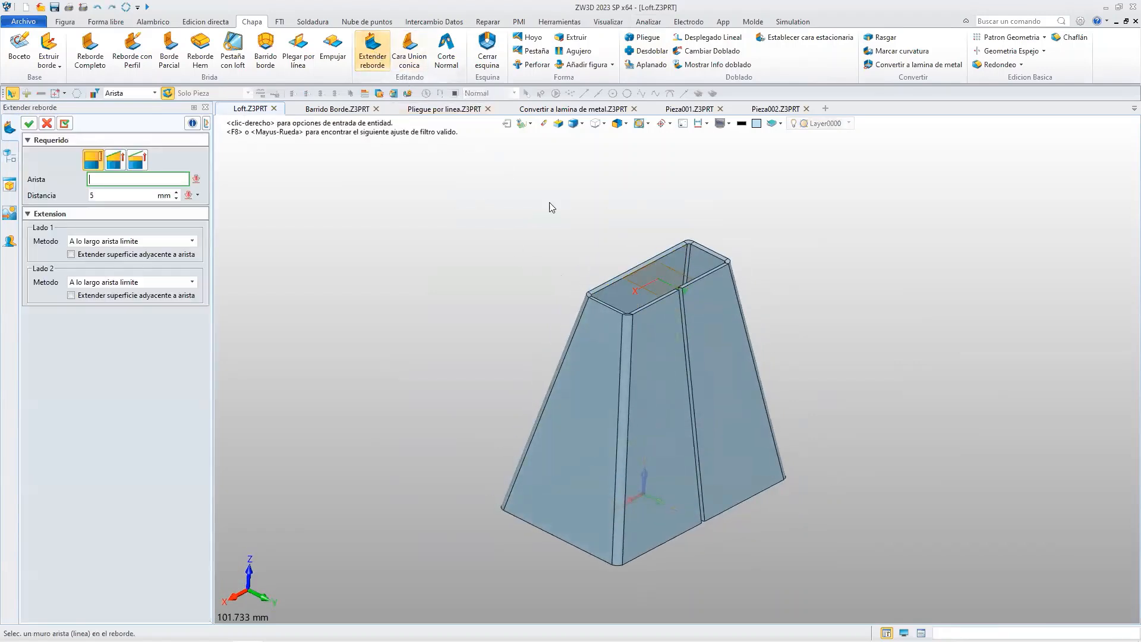
scroll(600, 254, down, 2)
scroll(610, 284, up, 3)
scroll(610, 284, up, 4)
click(595, 286)
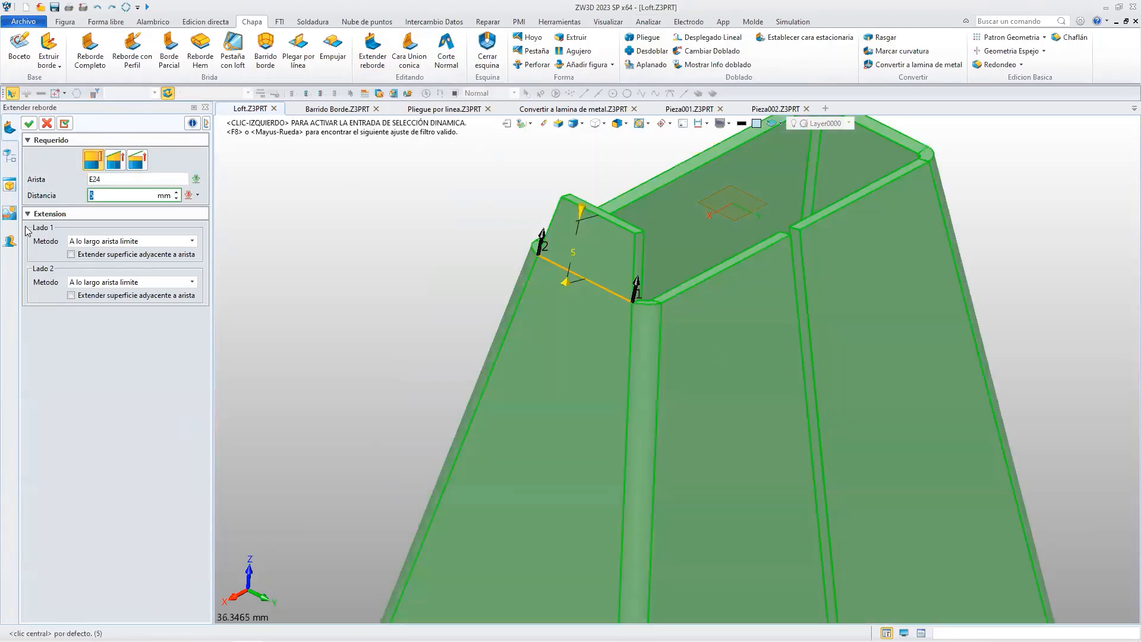
key(Return)
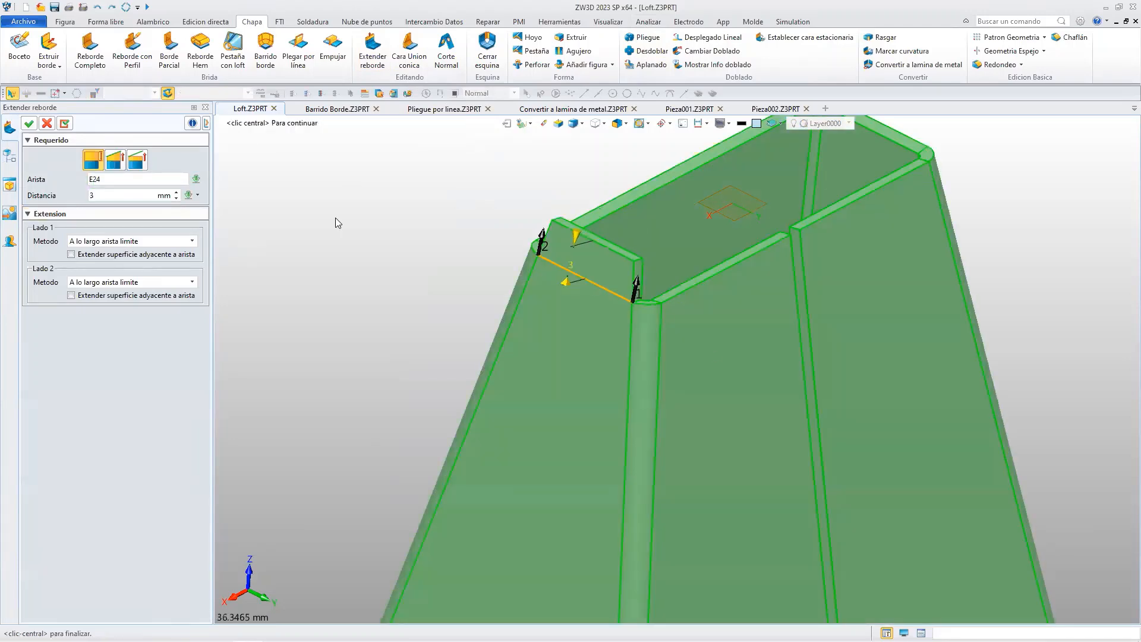
right_drag(685, 402, 590, 315)
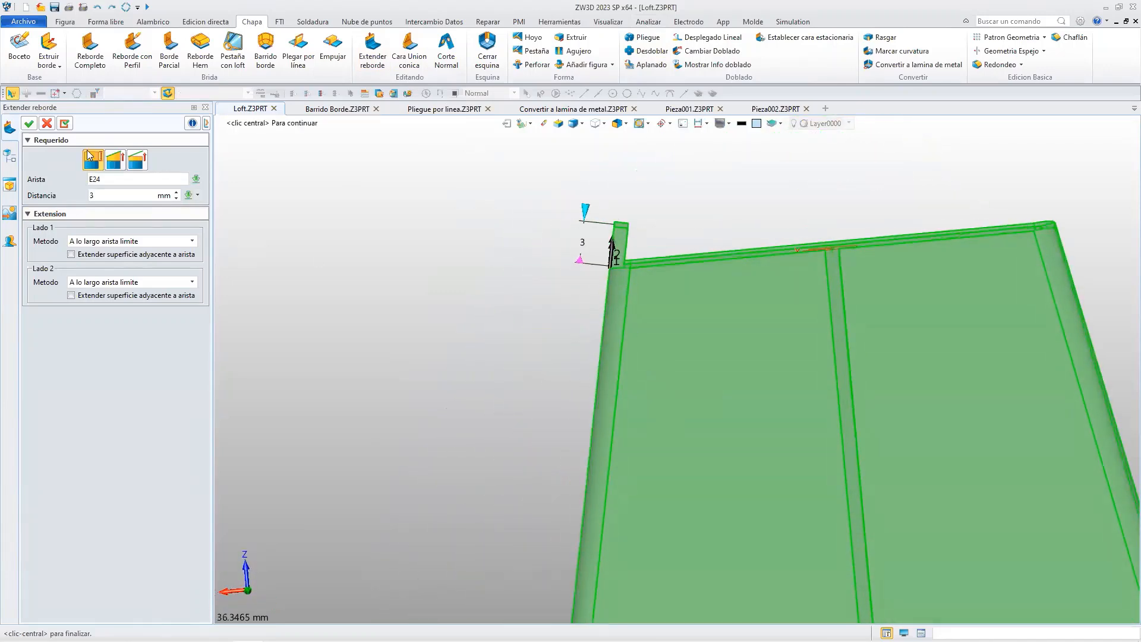
click(33, 130)
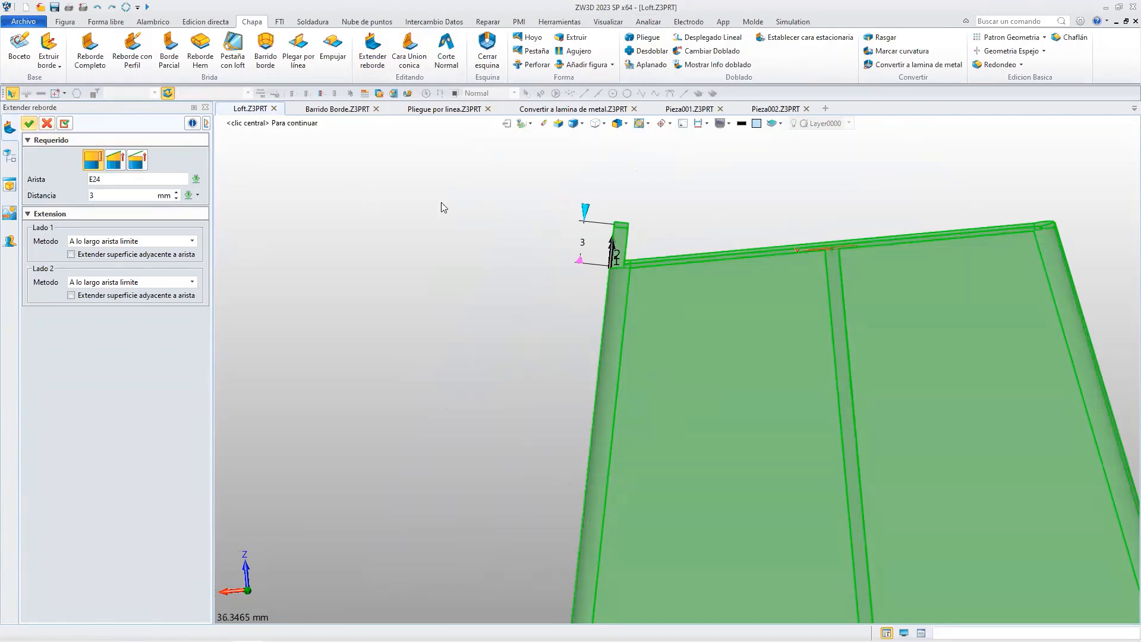
Start extending the opposite short upper edge of the lofted flange to a plane, using face F28 as the reference.
click(378, 55)
right_drag(948, 233, 962, 289)
click(967, 277)
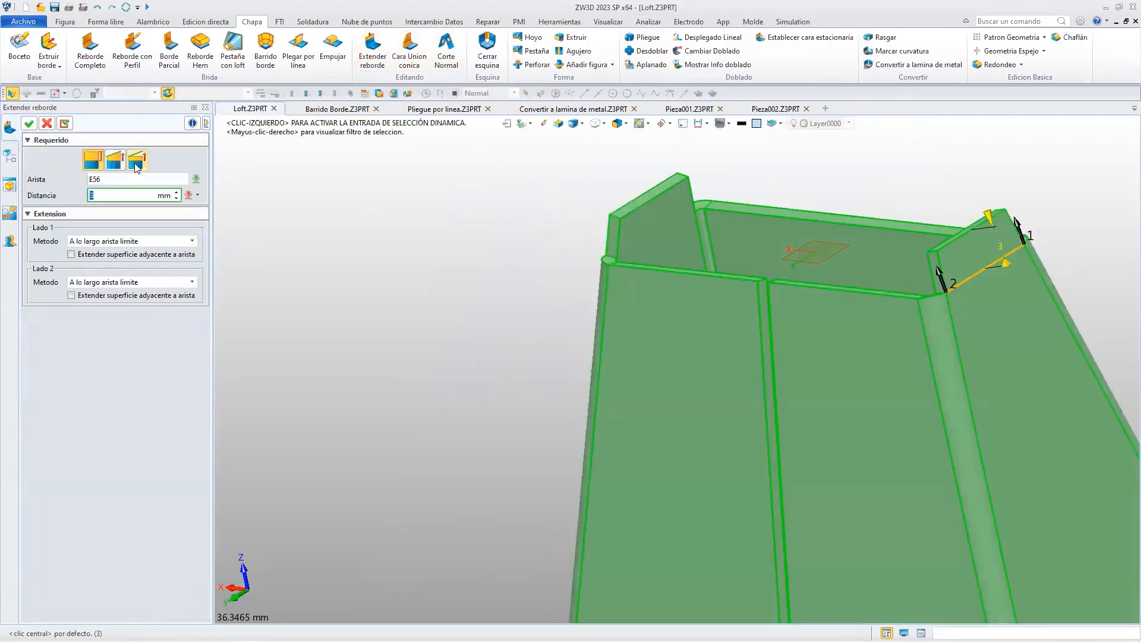
click(136, 162)
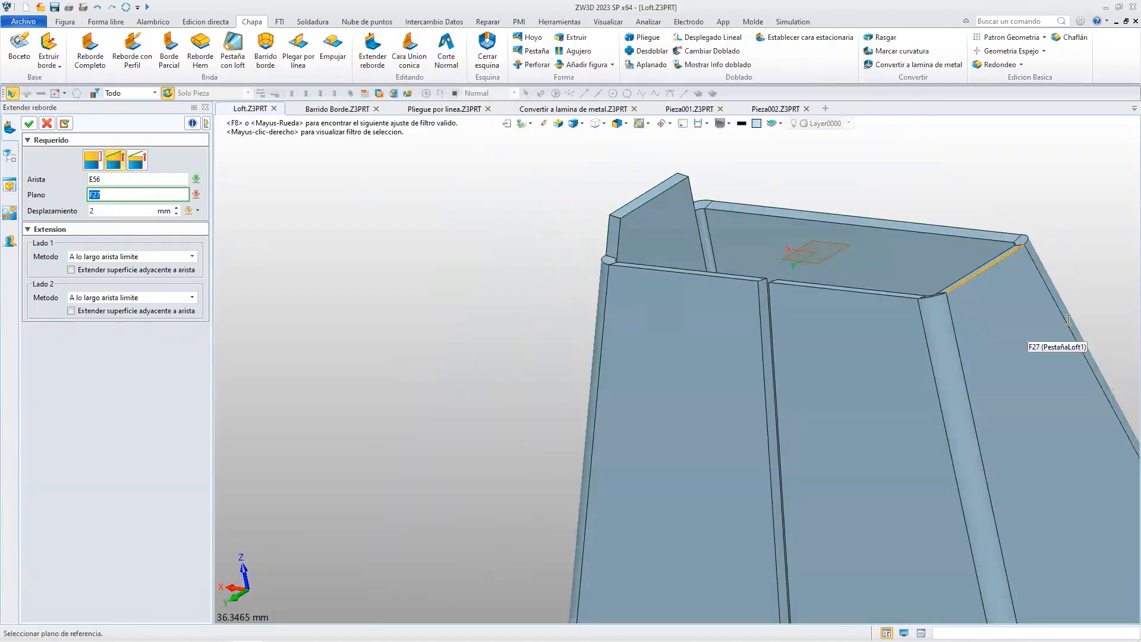
scroll(998, 303, up, 5)
click(908, 249)
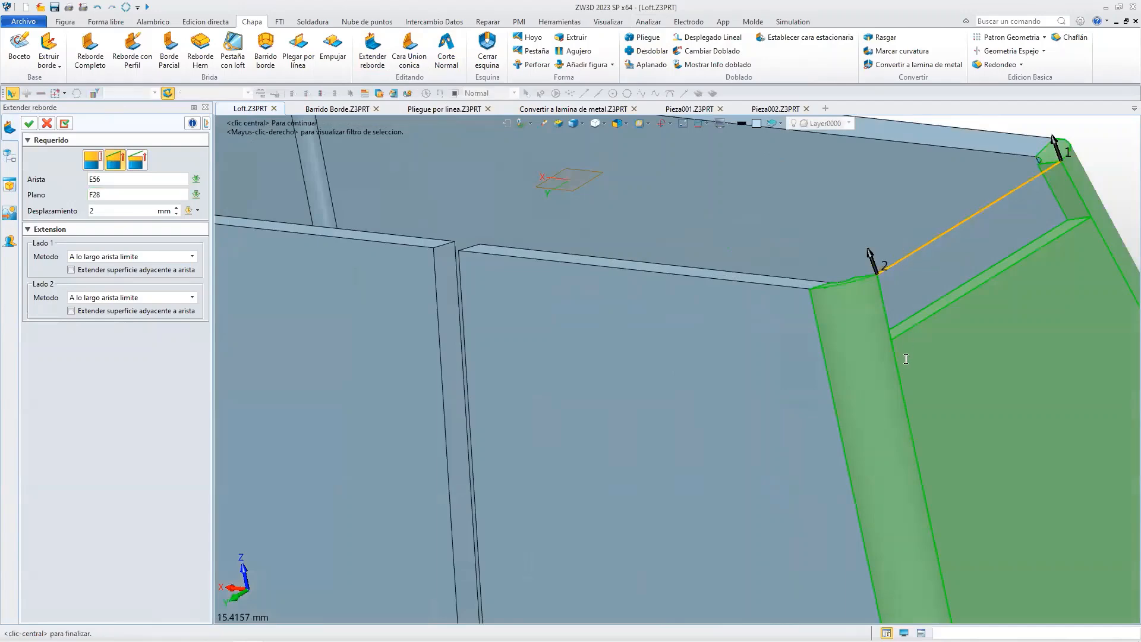
Set the edge extension's offset from the reference face to 3 mm and complete the extension.
scroll(908, 354, up, 2)
scroll(857, 422, down, 4)
scroll(857, 422, down, 5)
right_drag(831, 422, 647, 387)
drag(112, 212, 51, 210)
text(3)
key(Return)
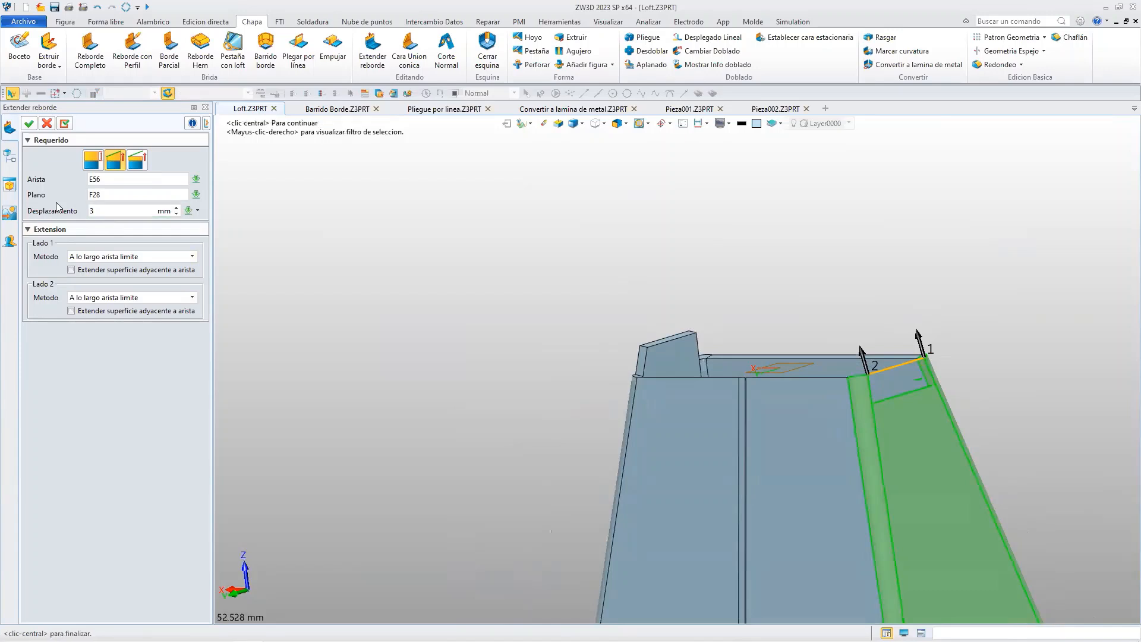
click(29, 123)
scroll(723, 381, down, 2)
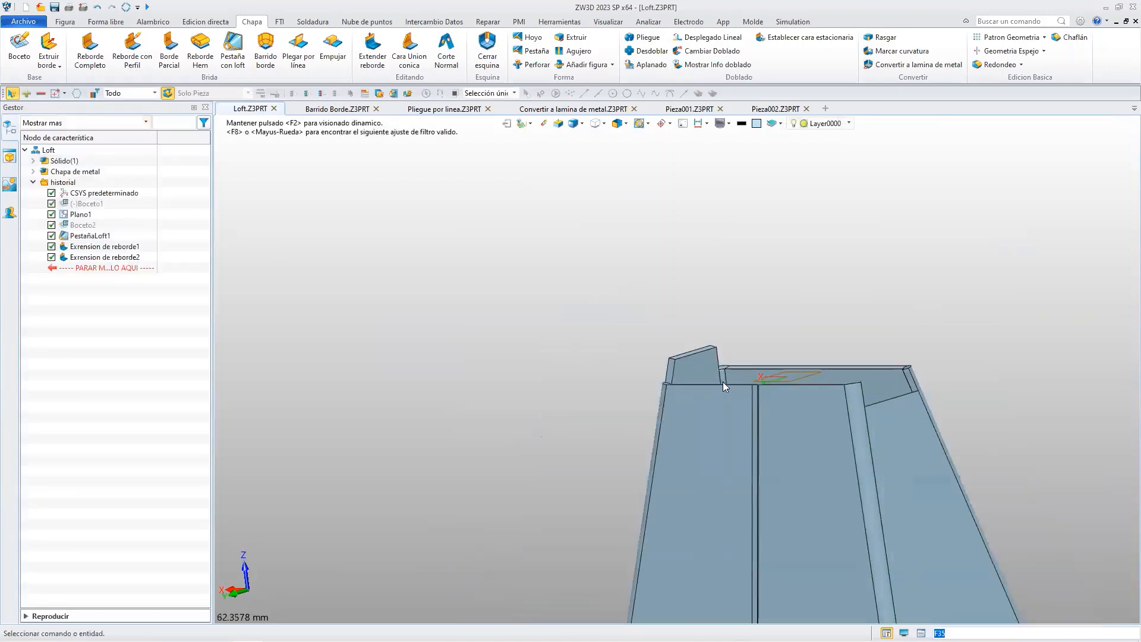
scroll(822, 458, down, 2)
right_drag(822, 455, 875, 479)
scroll(773, 422, up, 5)
right_drag(786, 403, 851, 530)
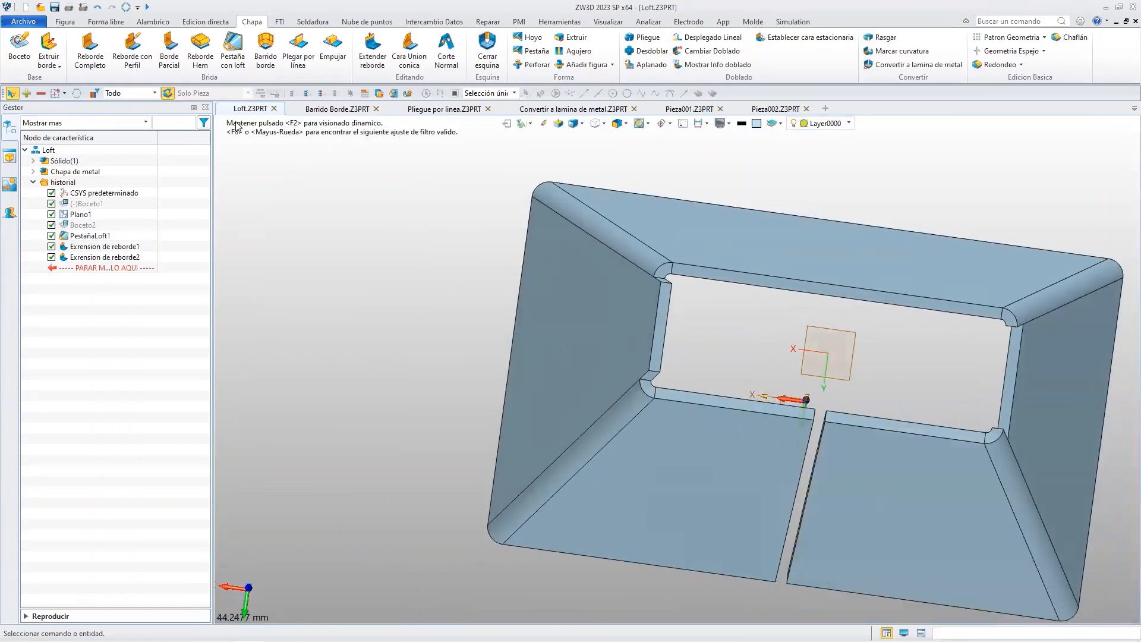
click(92, 54)
click(808, 444)
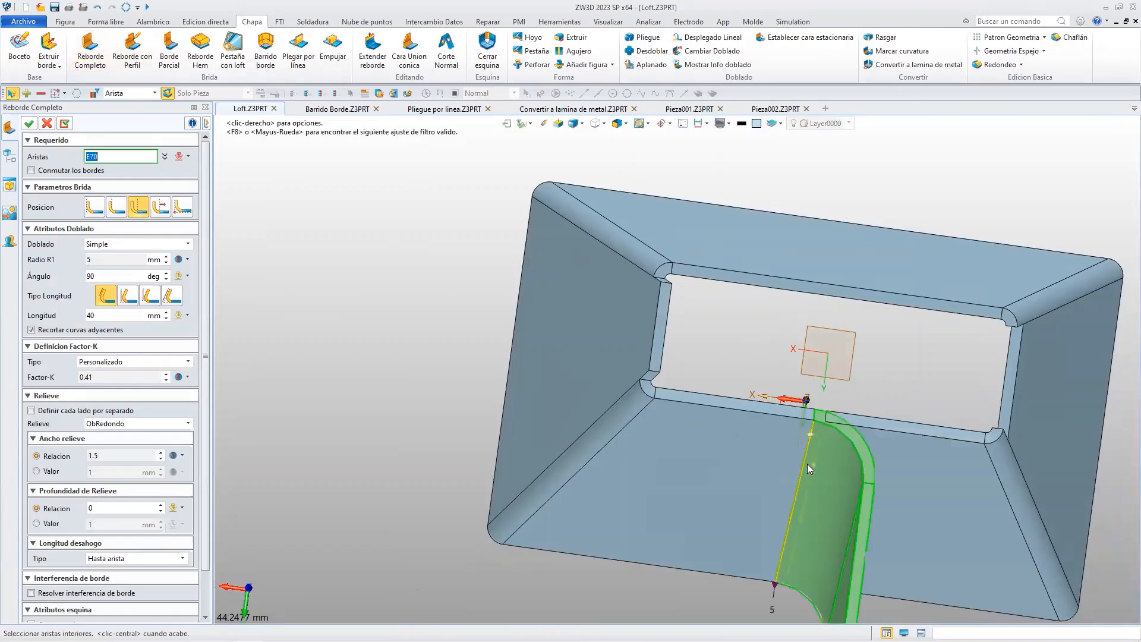
scroll(854, 520, up, 5)
scroll(842, 494, down, 5)
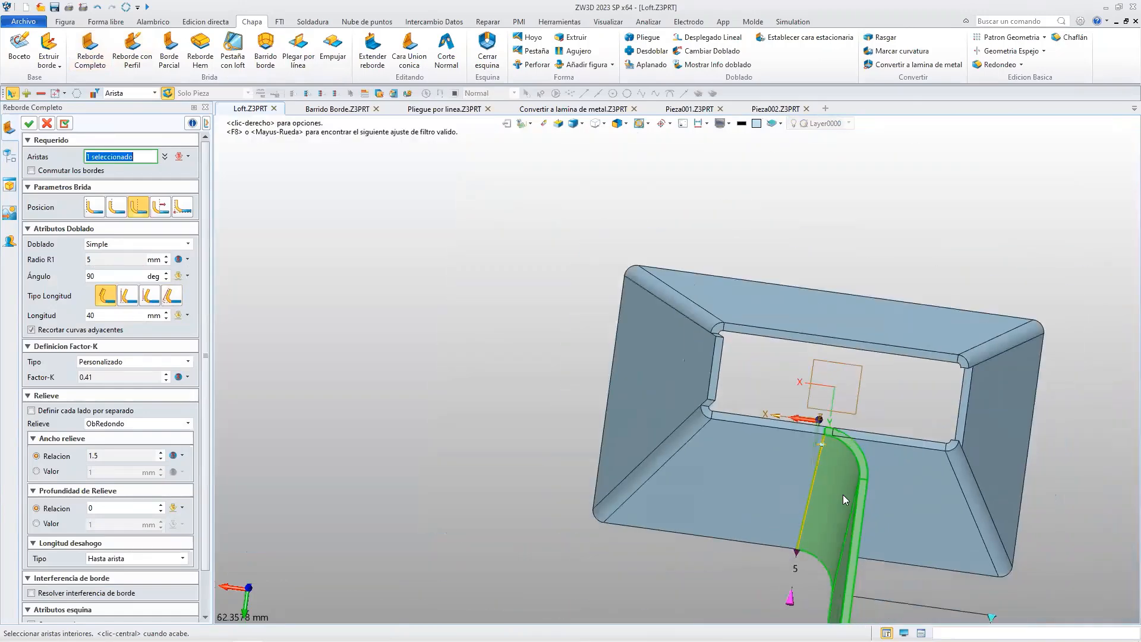
scroll(850, 507, up, 3)
scroll(853, 505, down, 3)
right_drag(853, 505, 835, 536)
scroll(802, 453, up, 1)
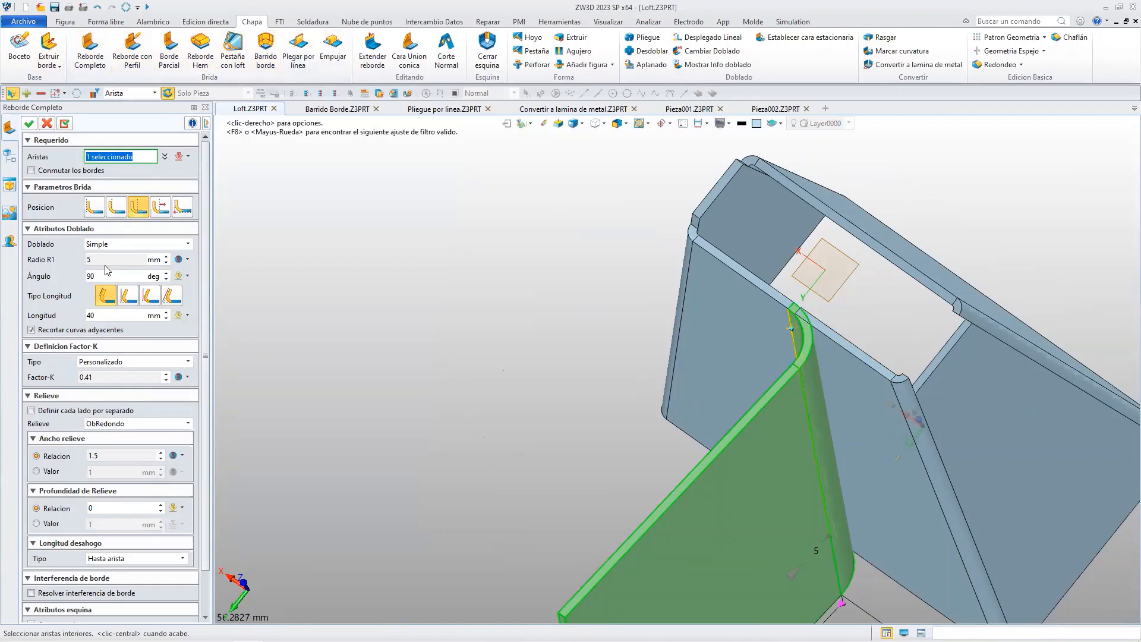
click(49, 123)
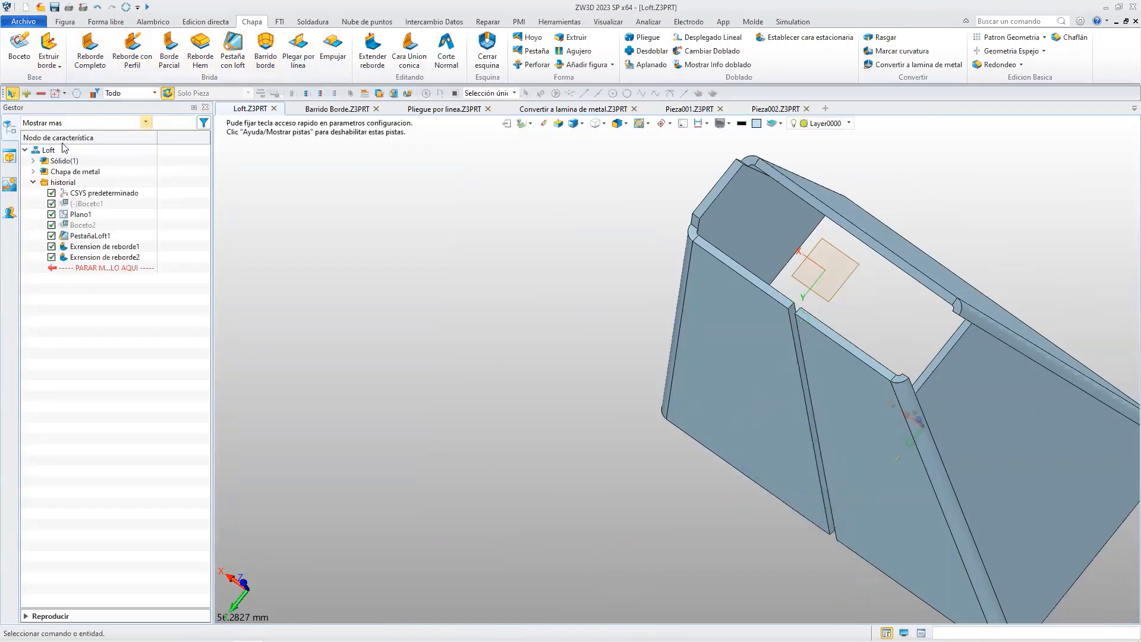
Set the global bend radius to 0.5 mm in the part's sheet metal attributes.
right_click(63, 173)
click(33, 172)
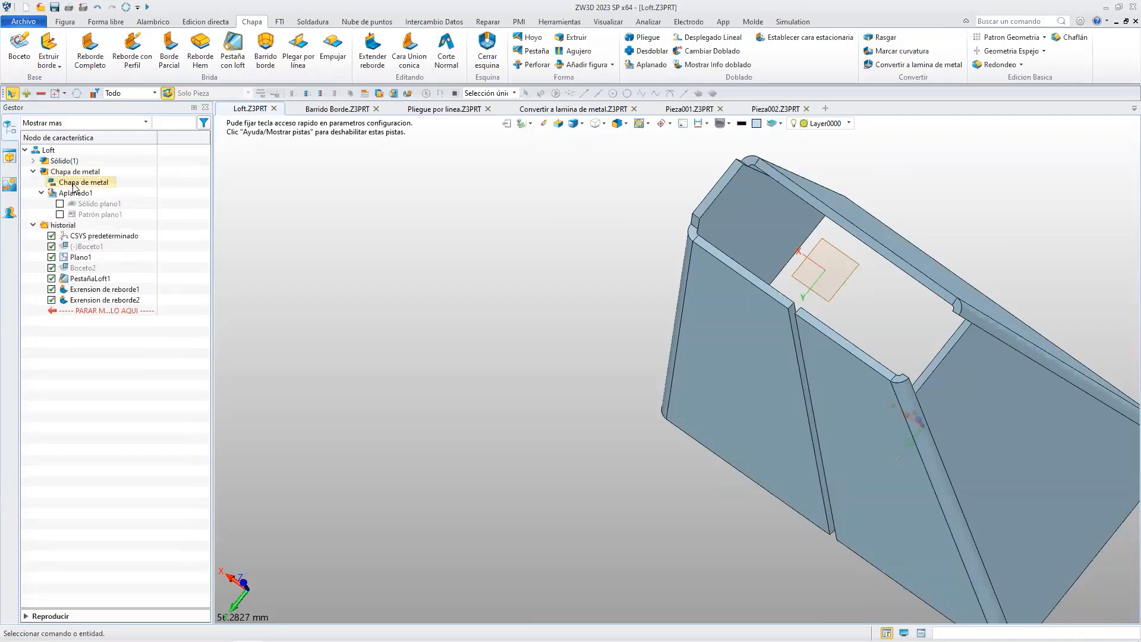
drag(83, 187, 116, 198)
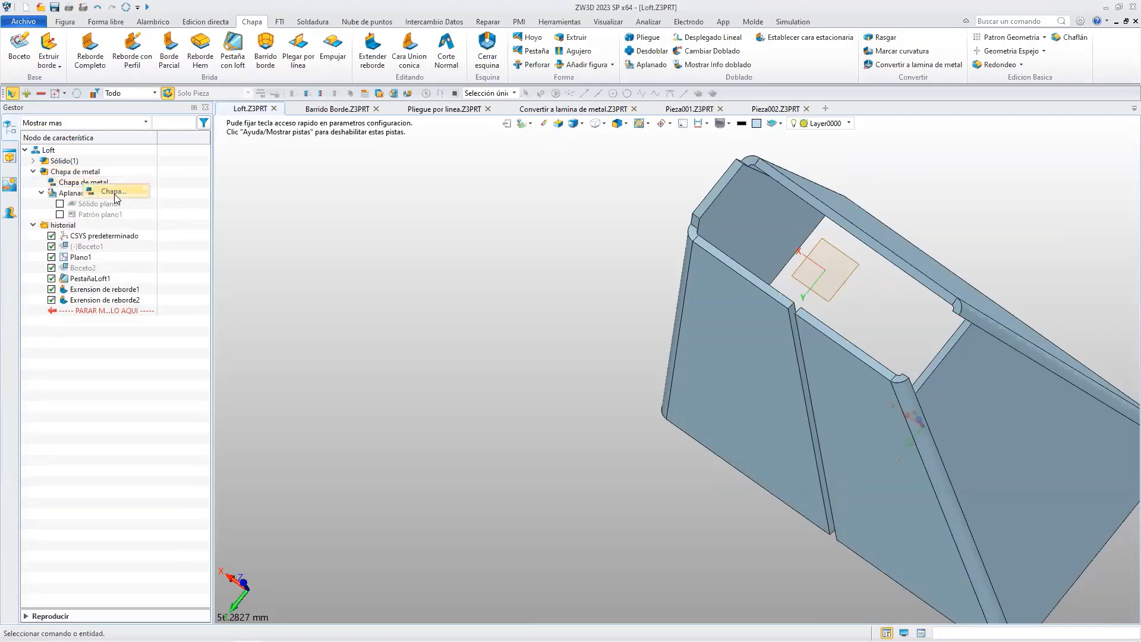
click(111, 192)
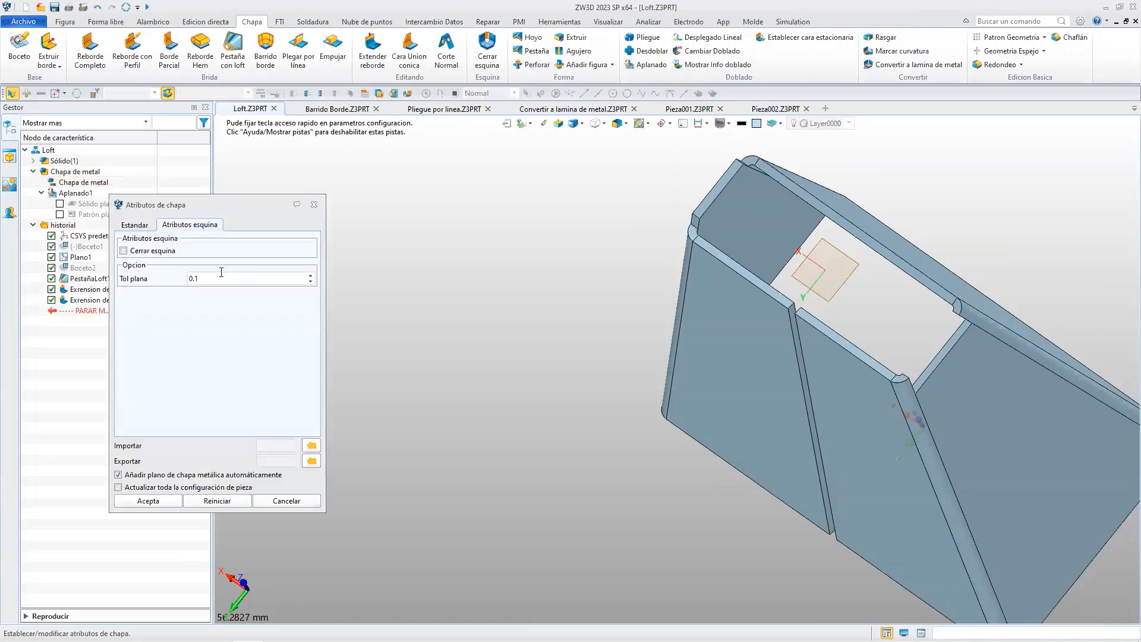
click(137, 225)
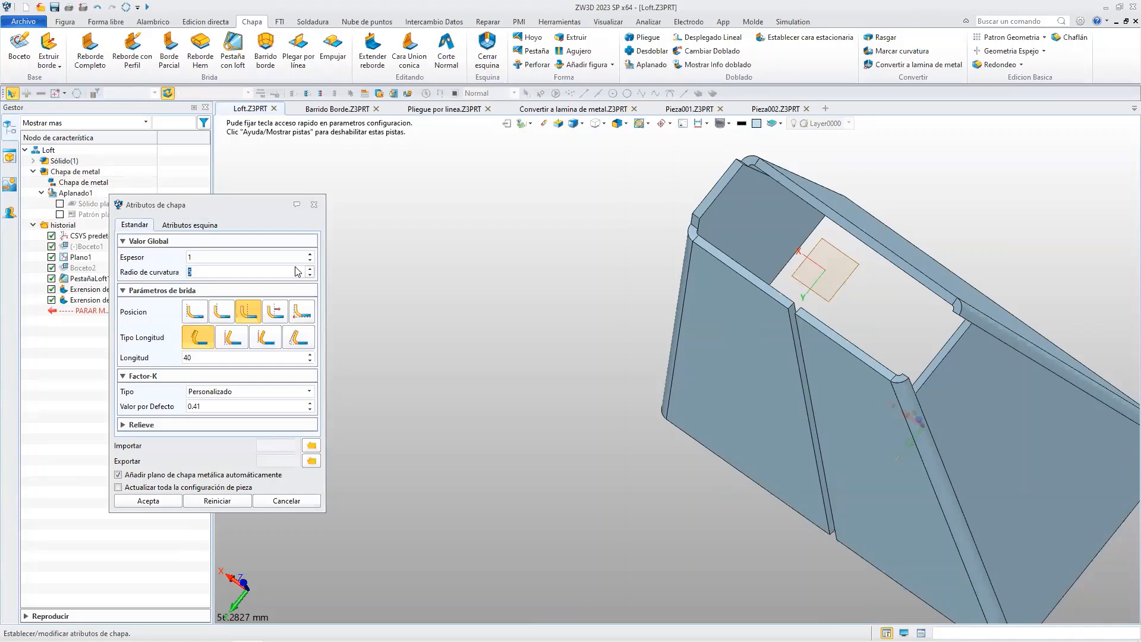
click(148, 501)
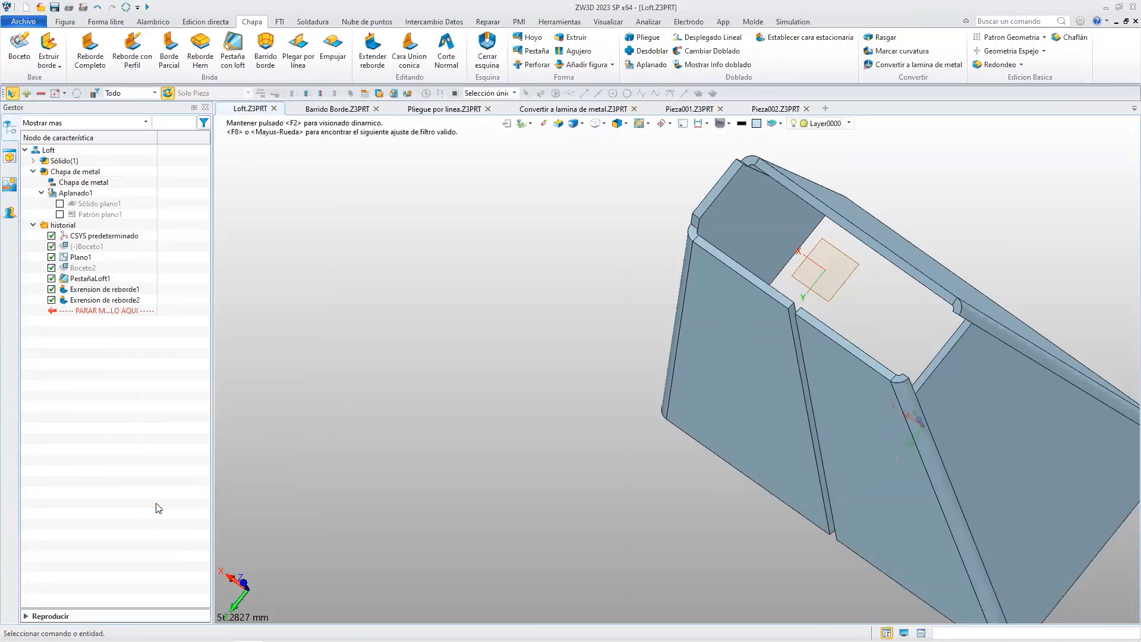
click(41, 192)
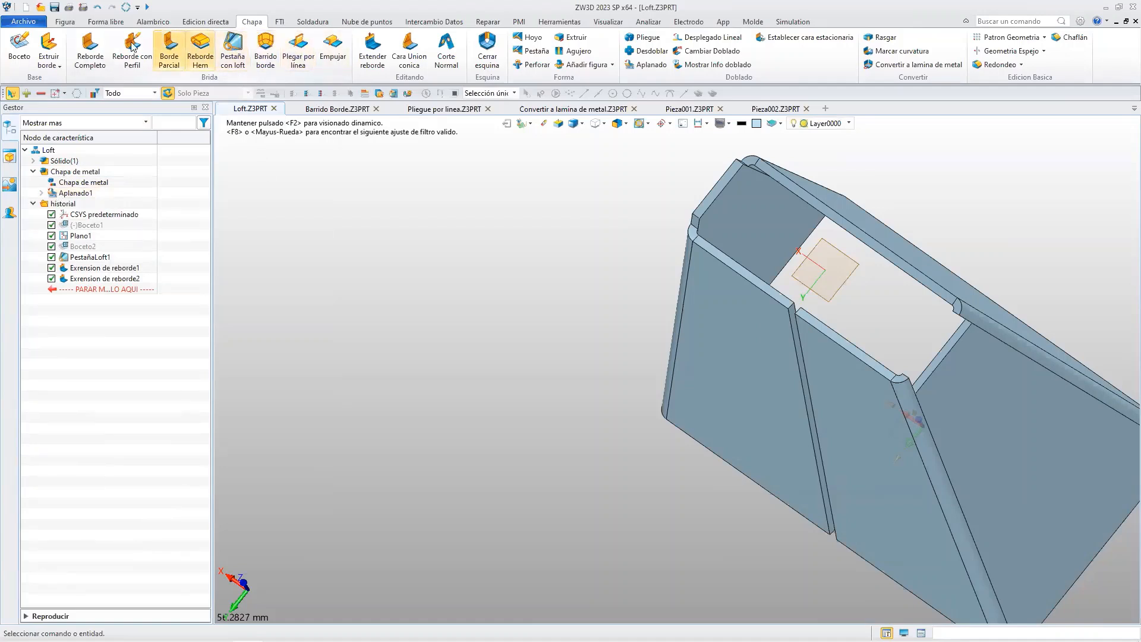
click(90, 52)
scroll(815, 343, down, 1)
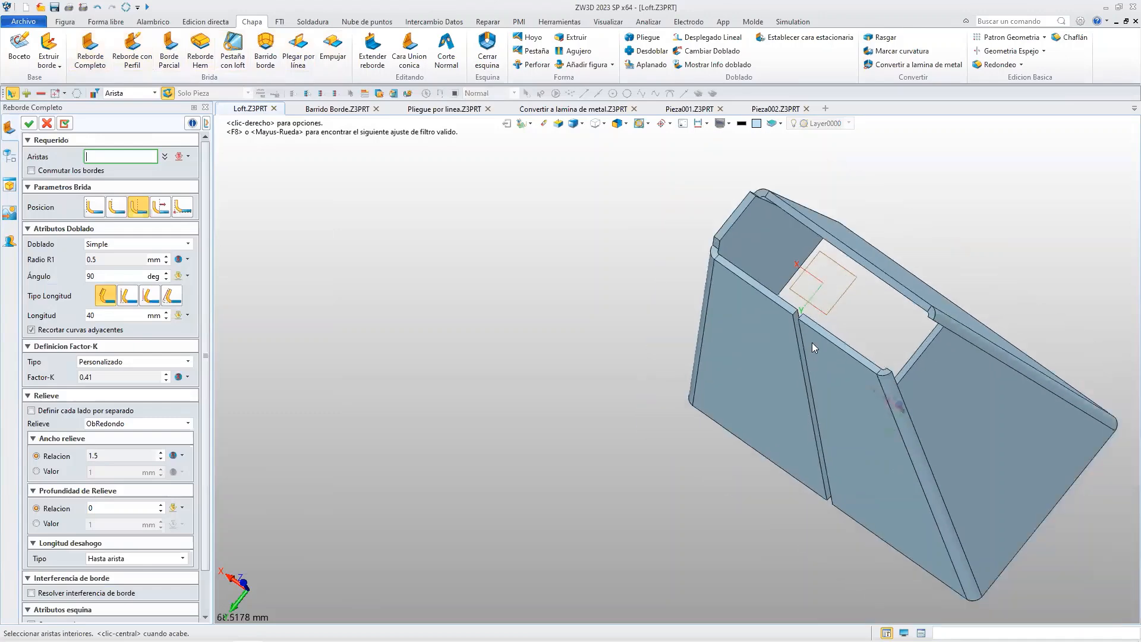
scroll(812, 342, up, 6)
click(737, 303)
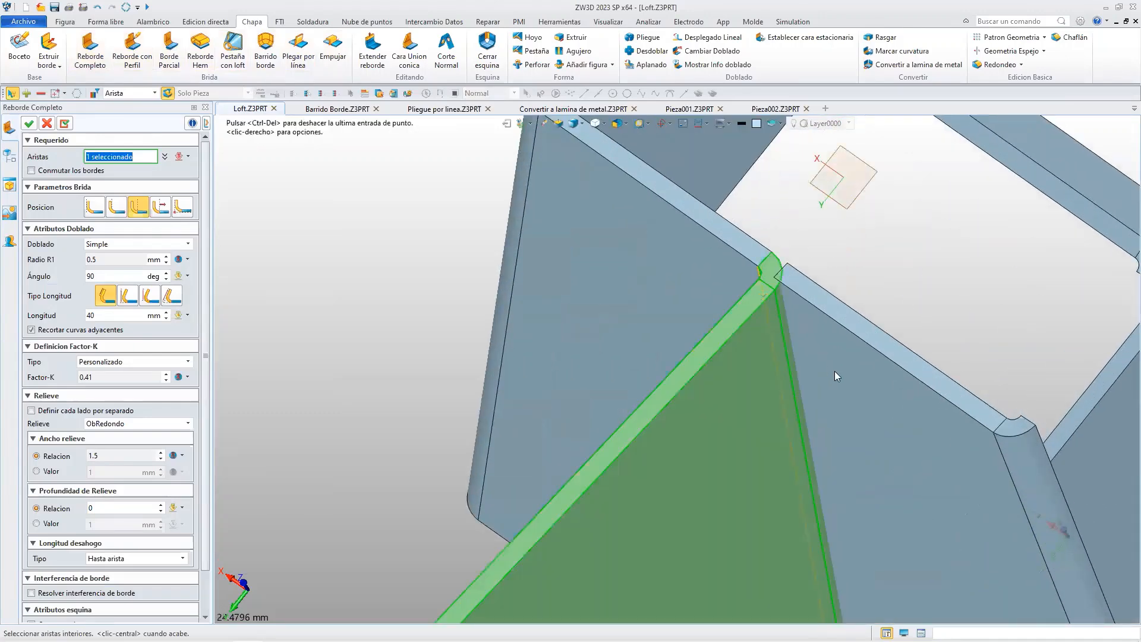
middle_drag(862, 363, 827, 331)
scroll(829, 331, down, 4)
scroll(832, 315, up, 7)
click(798, 288)
scroll(833, 312, up, 4)
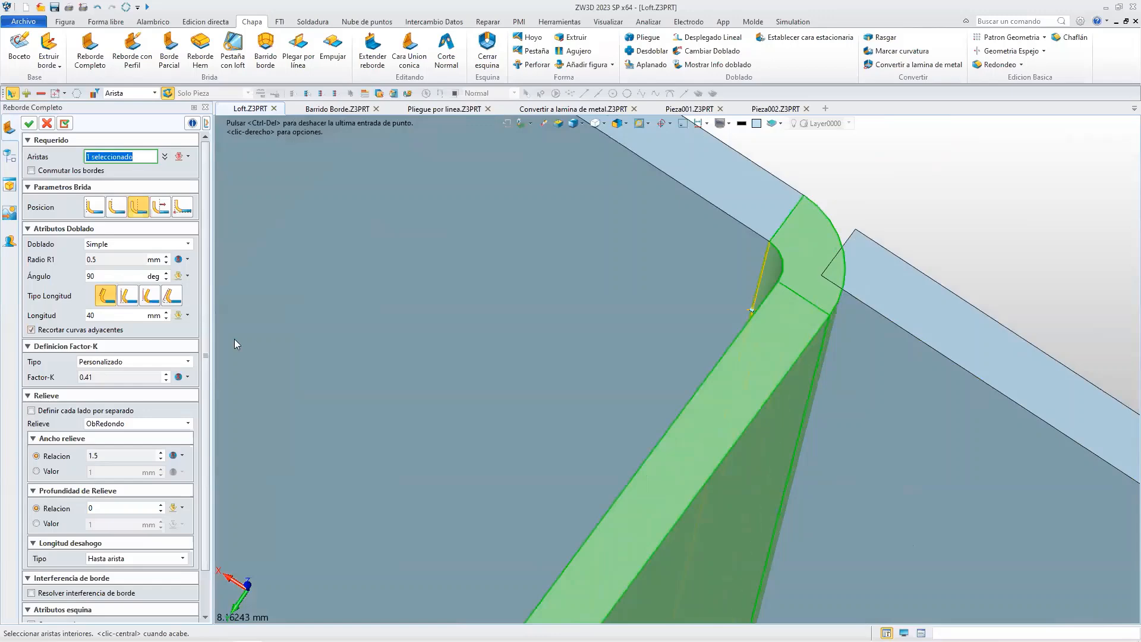
click(29, 123)
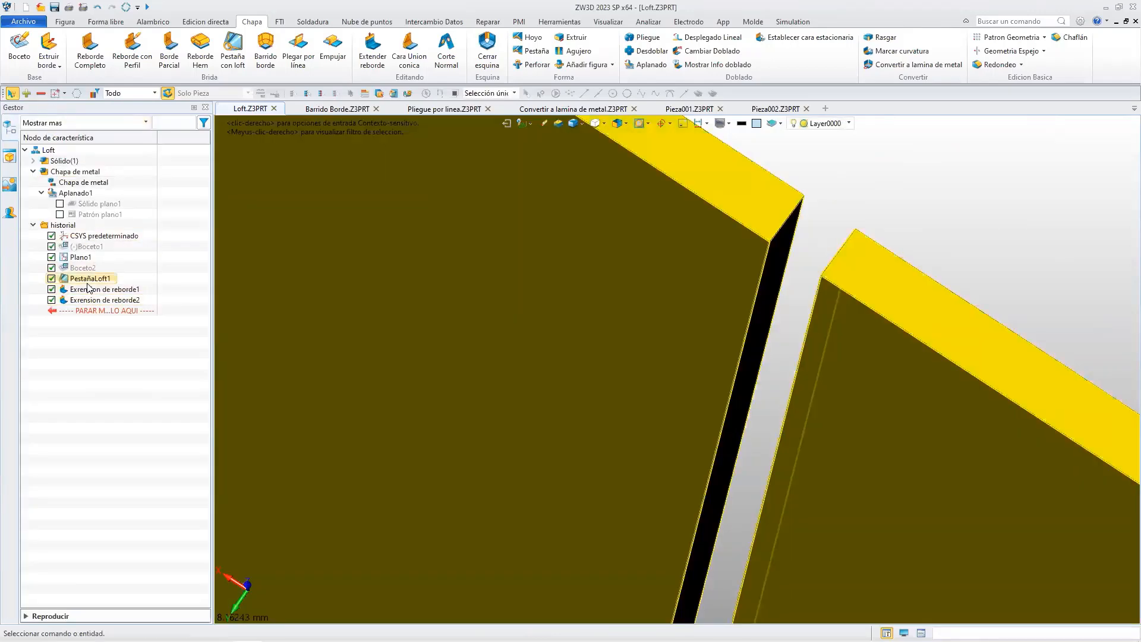
Redefine the lofted flange feature PestañaLoft1 with a thickness of 0.5 mm.
right_click(89, 279)
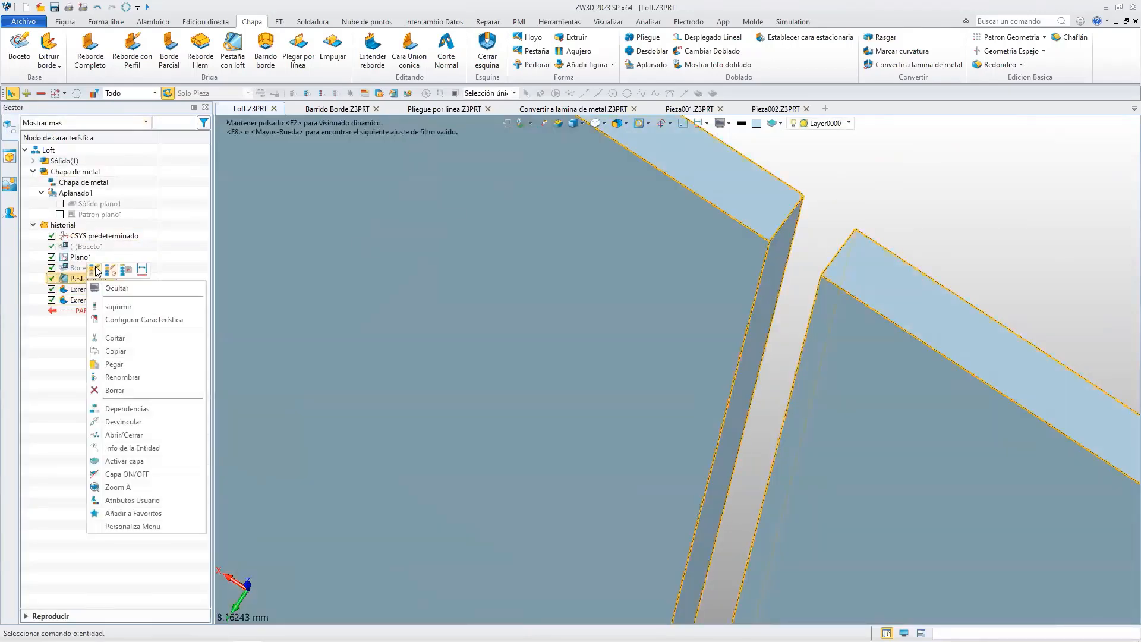
click(95, 270)
click(196, 211)
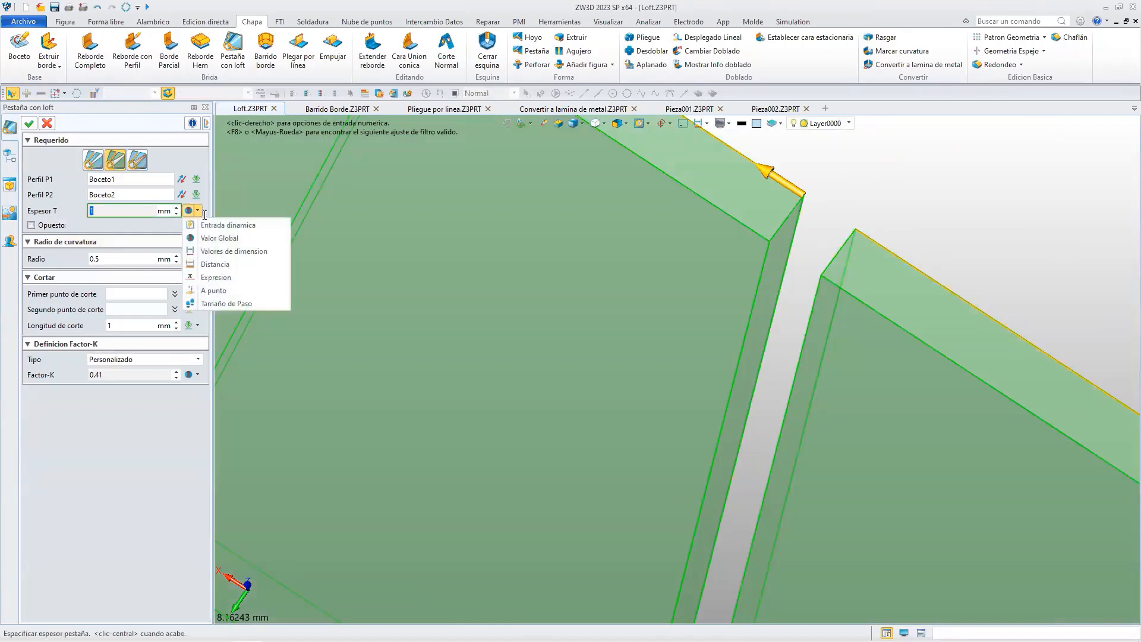
click(144, 210)
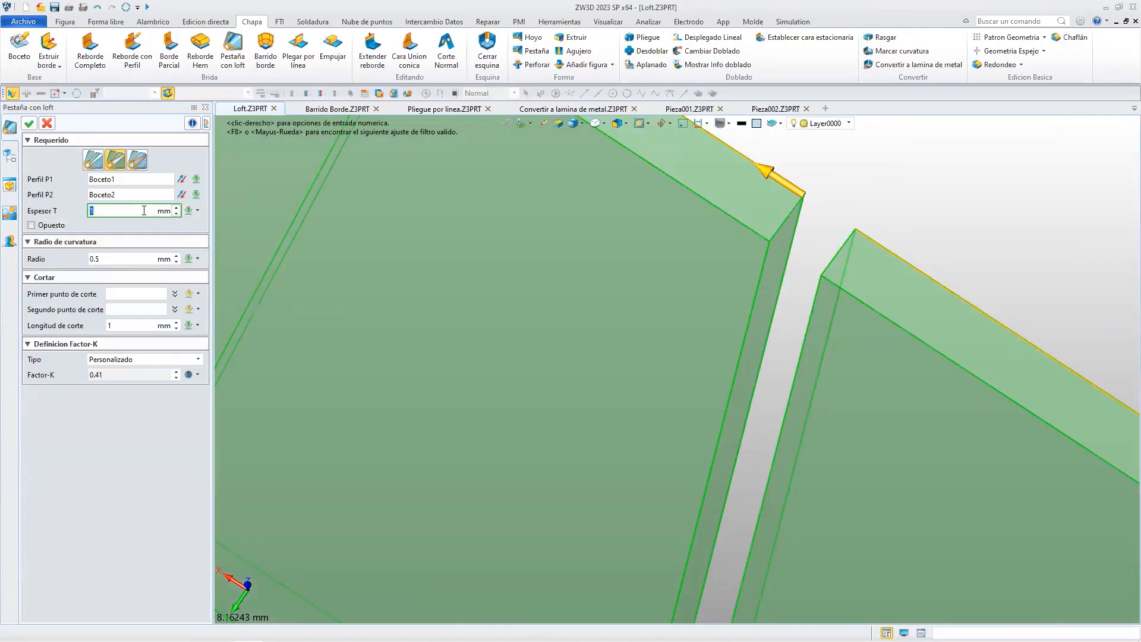
text(0.5)
key(Return)
click(29, 123)
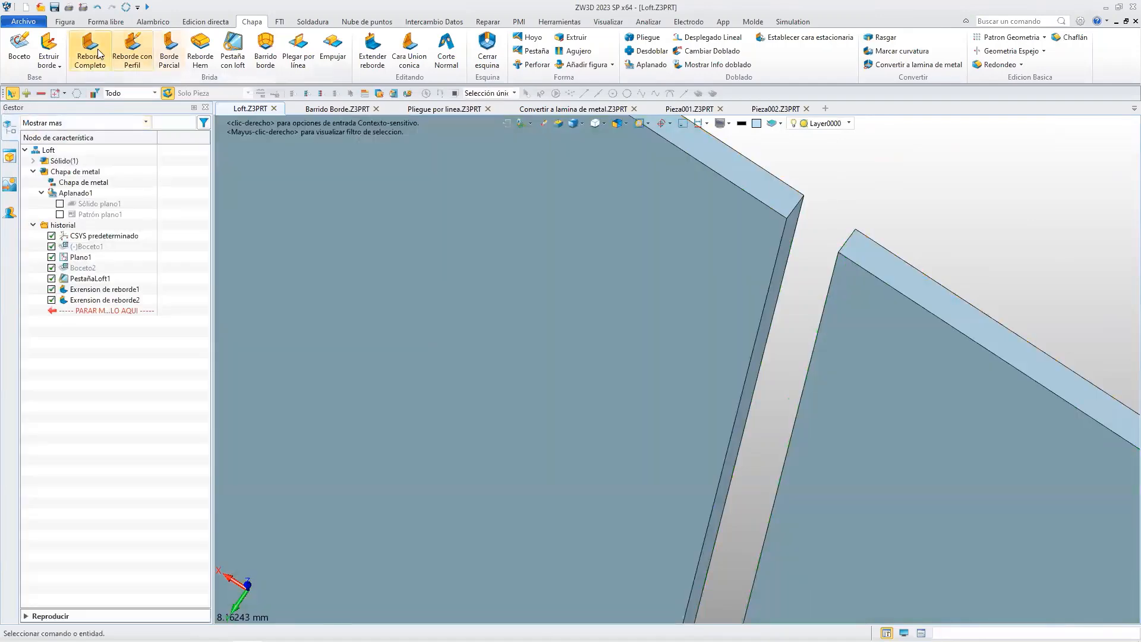
Start a full flange along one edge of the slit, using the first position option so its bend stays inside the edge.
click(90, 51)
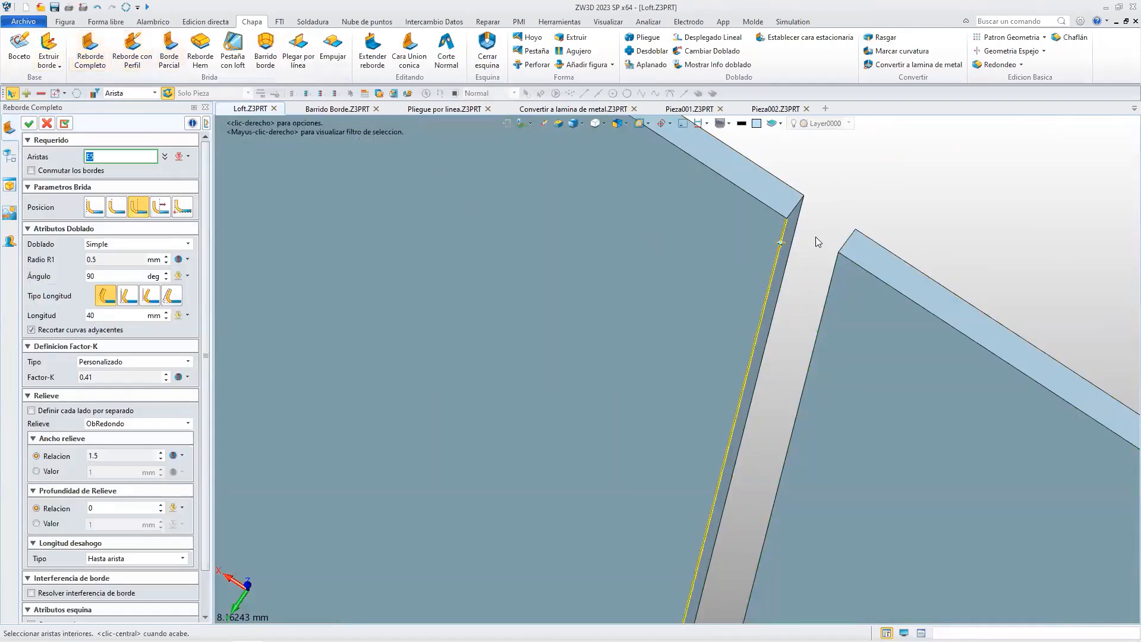
click(784, 231)
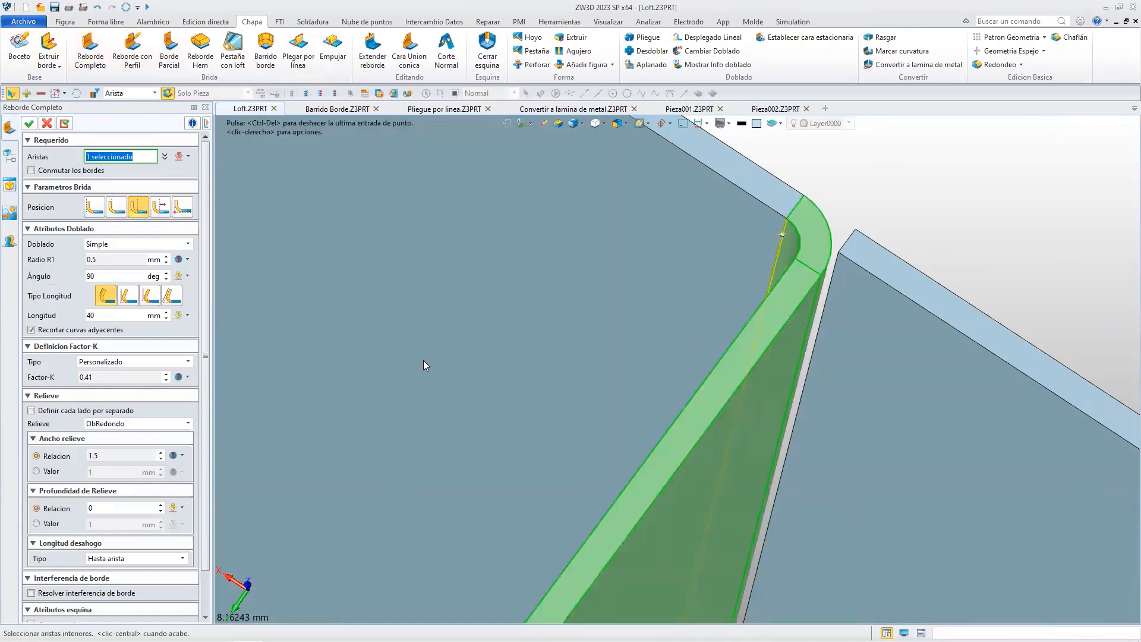
click(94, 207)
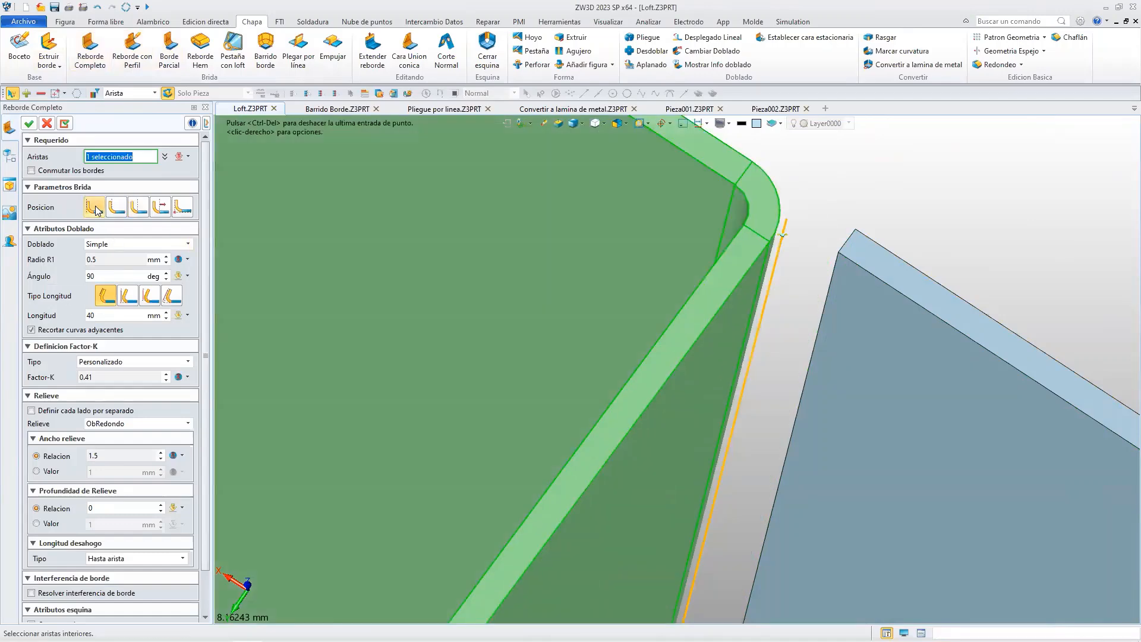
scroll(760, 368, down, 5)
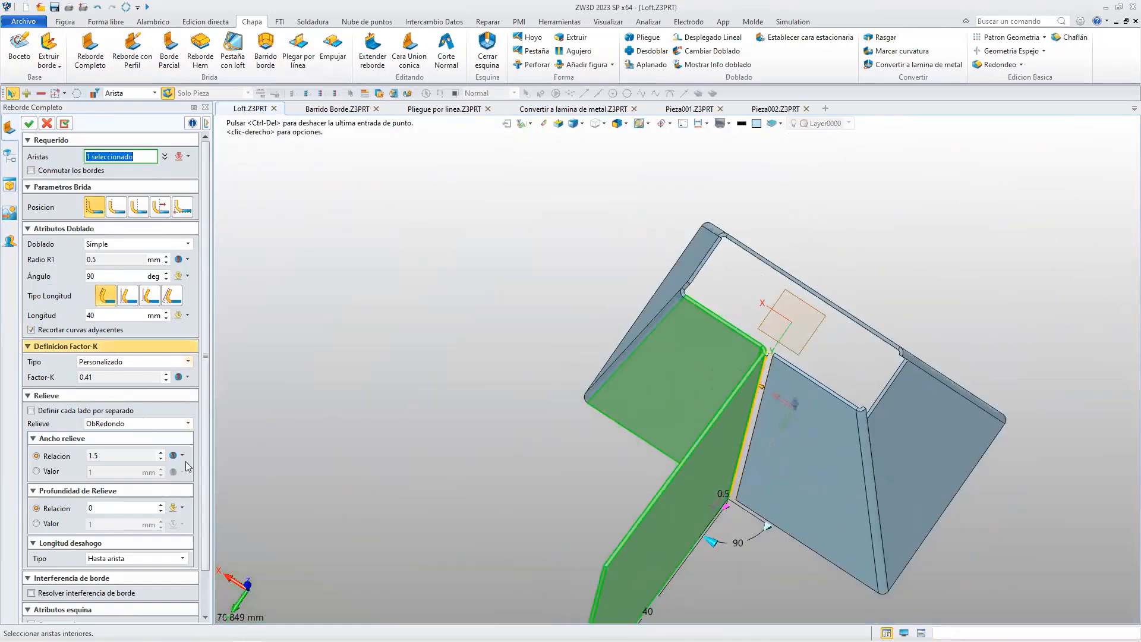
Set the slit-edge flange's length to 2 mm and create the flange.
drag(109, 314, 54, 312)
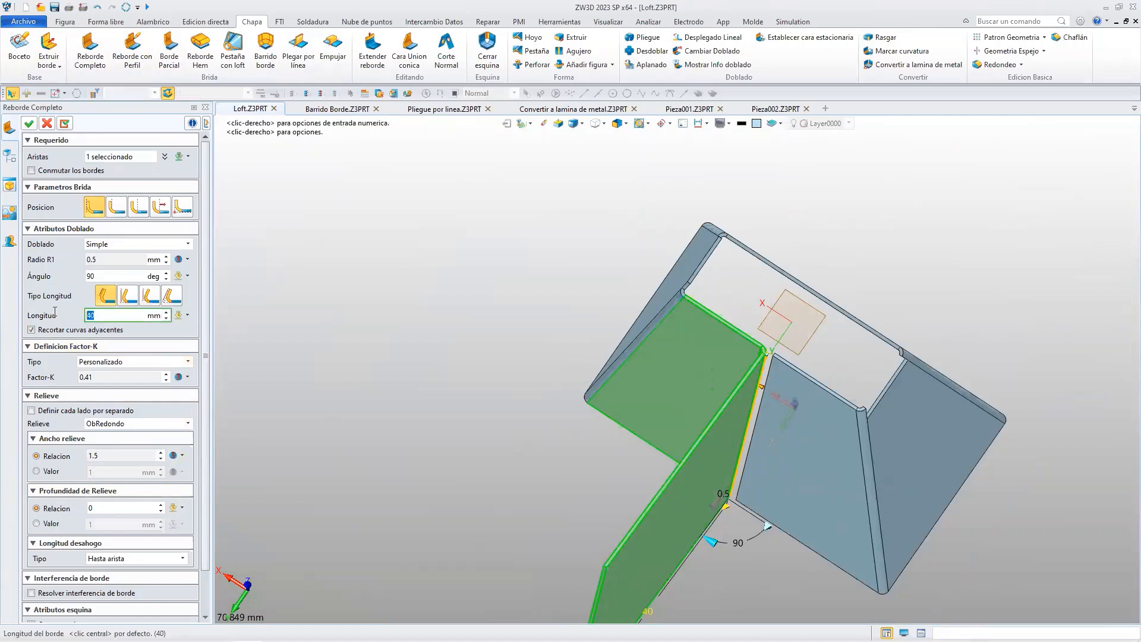
text(10)
key(Return)
drag(128, 320, 65, 309)
text(2)
key(Return)
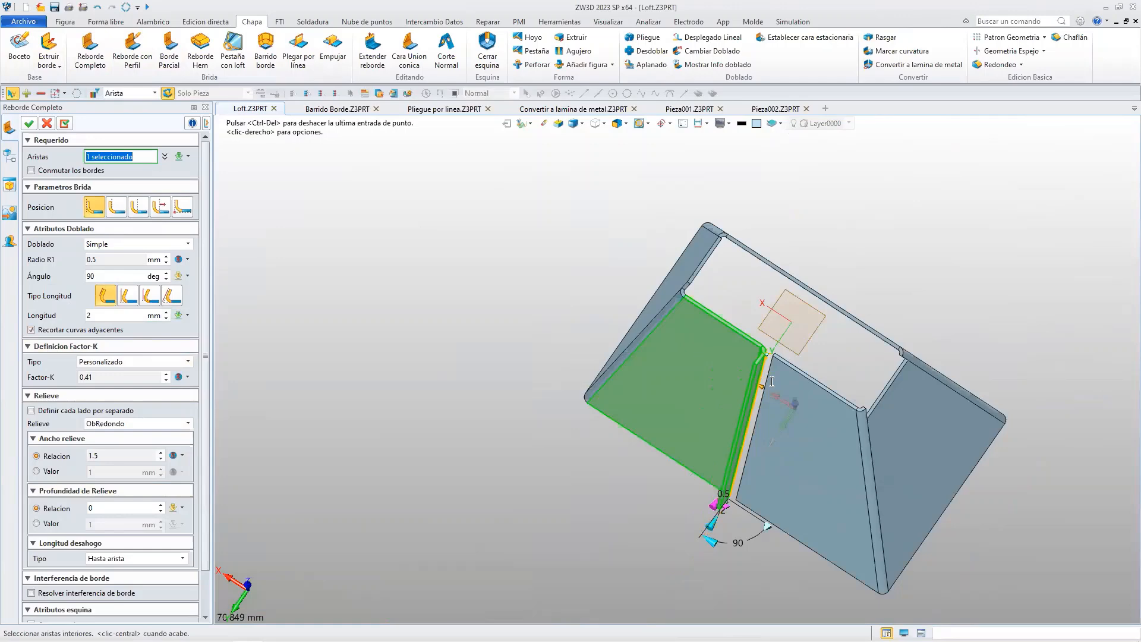
scroll(800, 391, down, 3)
scroll(800, 391, up, 5)
right_drag(797, 388, 815, 421)
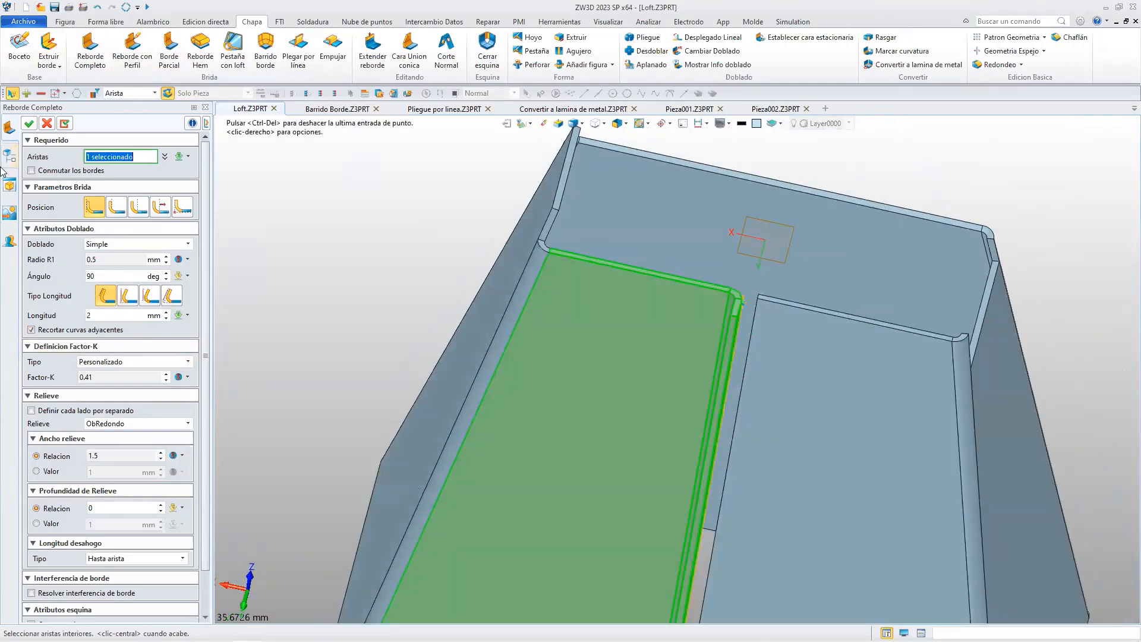
click(29, 124)
Create a matching full flange with a 2 mm length and 90° angle along the opposite edge of the slit.
click(97, 53)
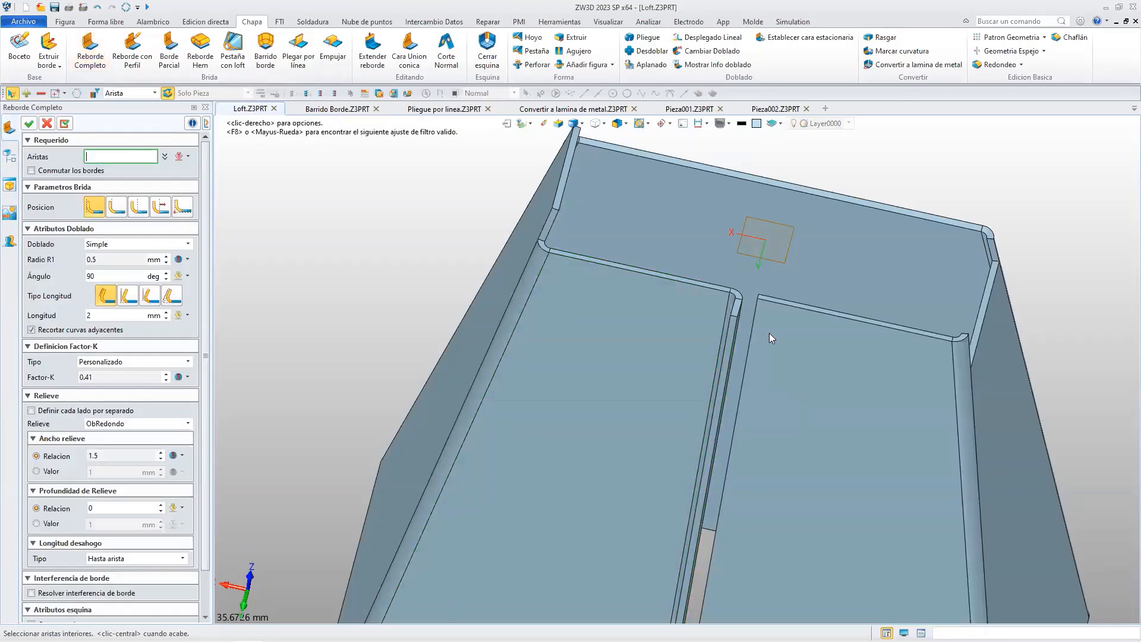
click(746, 323)
right_drag(818, 420, 965, 499)
click(29, 124)
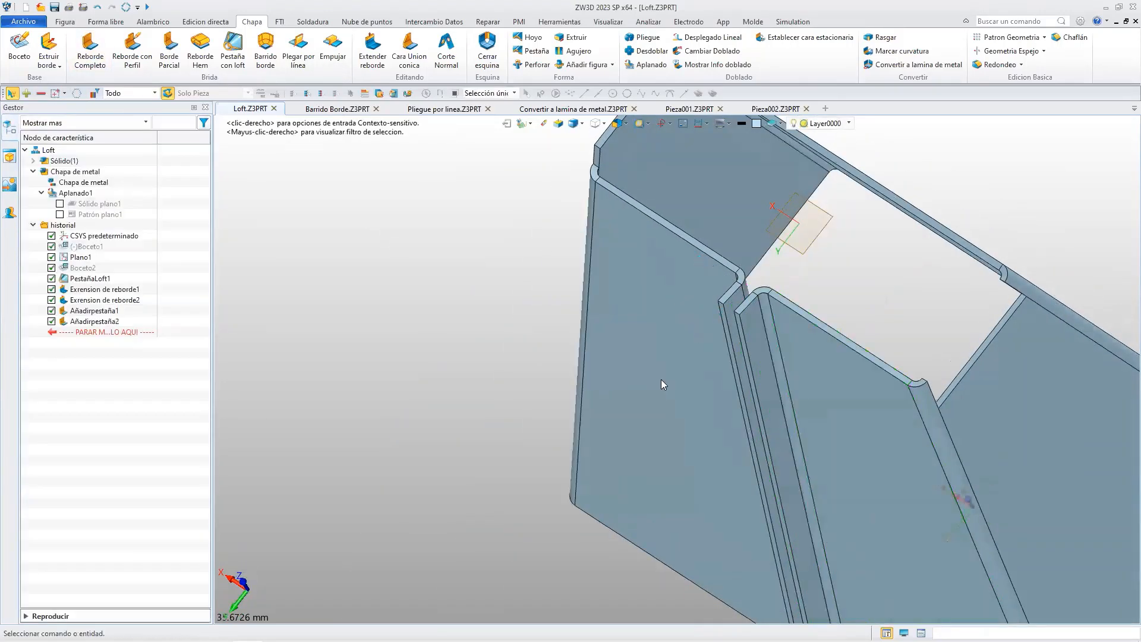
right_drag(840, 466, 812, 433)
scroll(807, 396, down, 2)
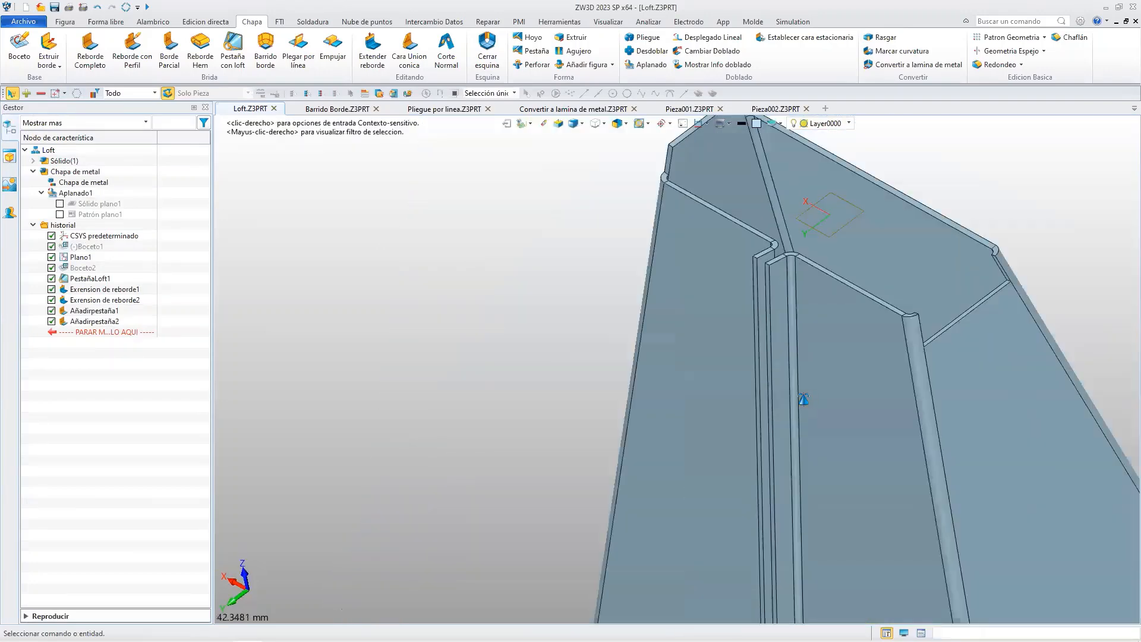
scroll(806, 398, up, 5)
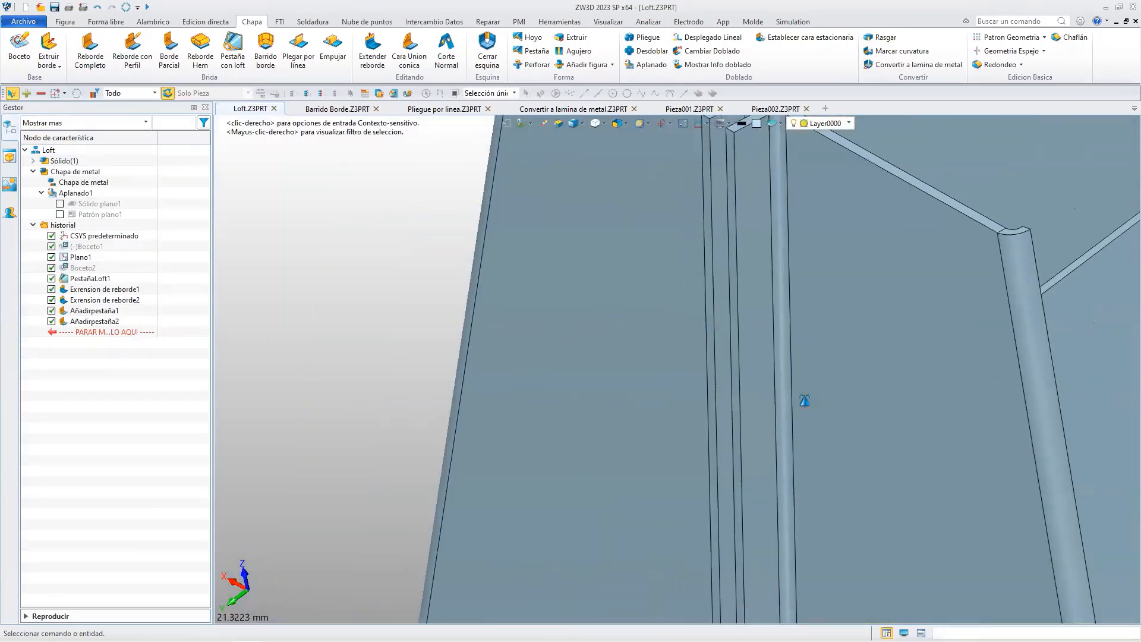
scroll(804, 400, down, 6)
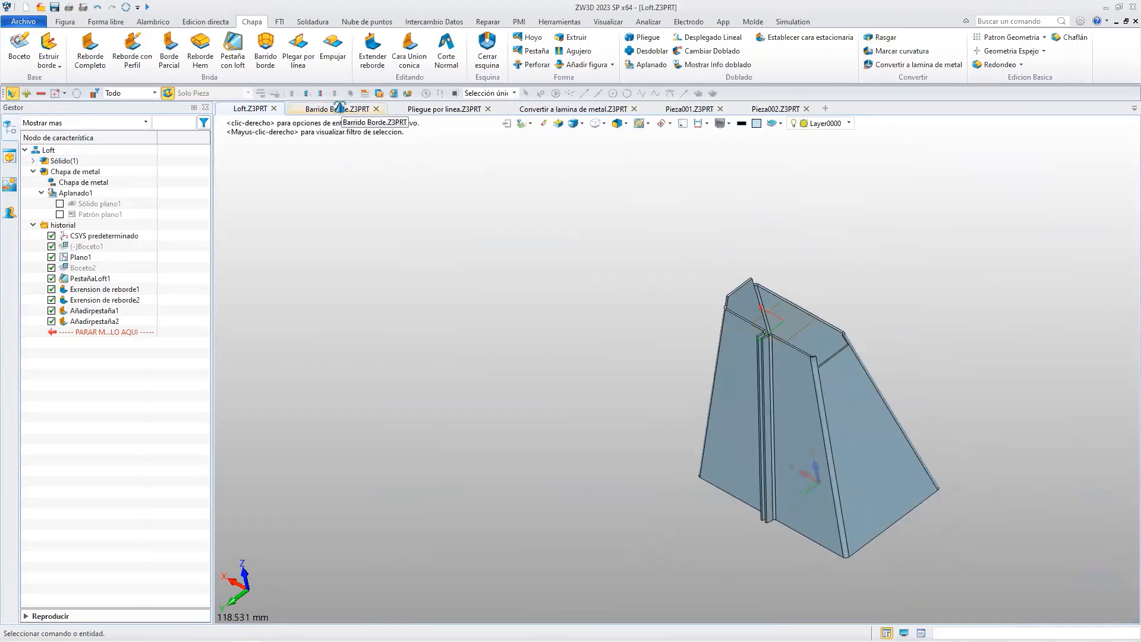
click(339, 108)
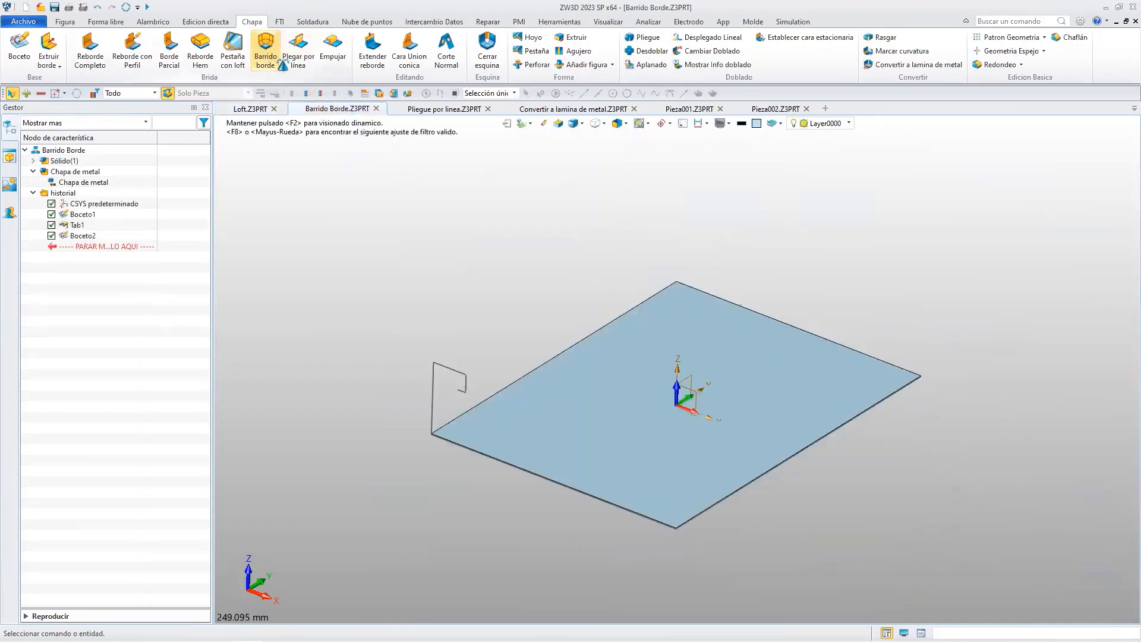
scroll(577, 410, up, 2)
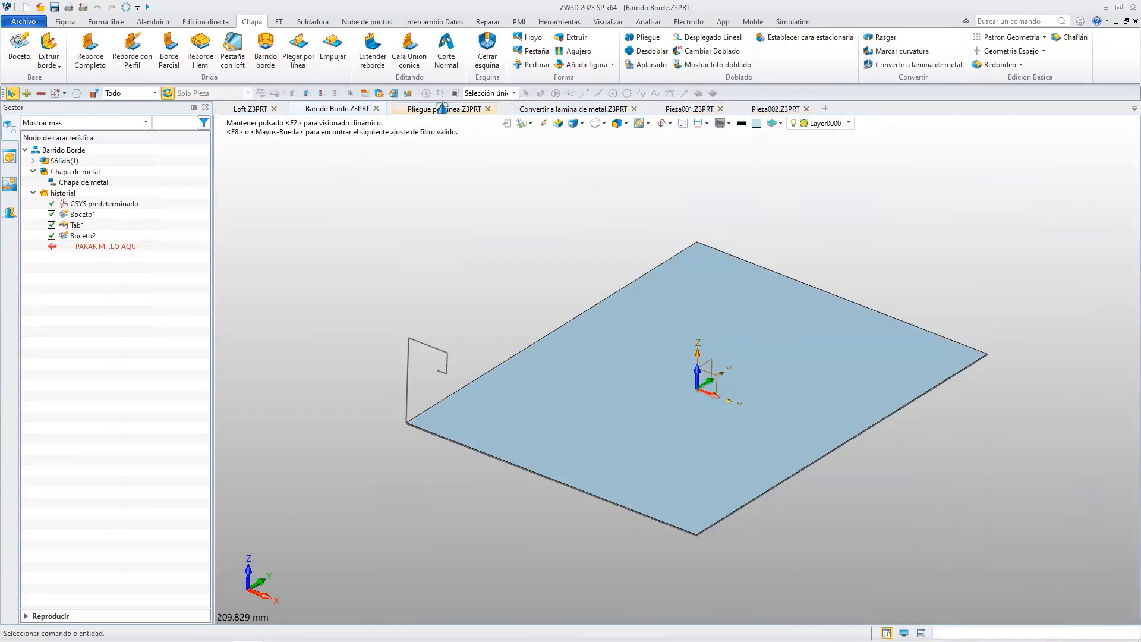
click(258, 108)
Start a full flange along the outer free edge of one of the slit flanges.
scroll(881, 414, up, 8)
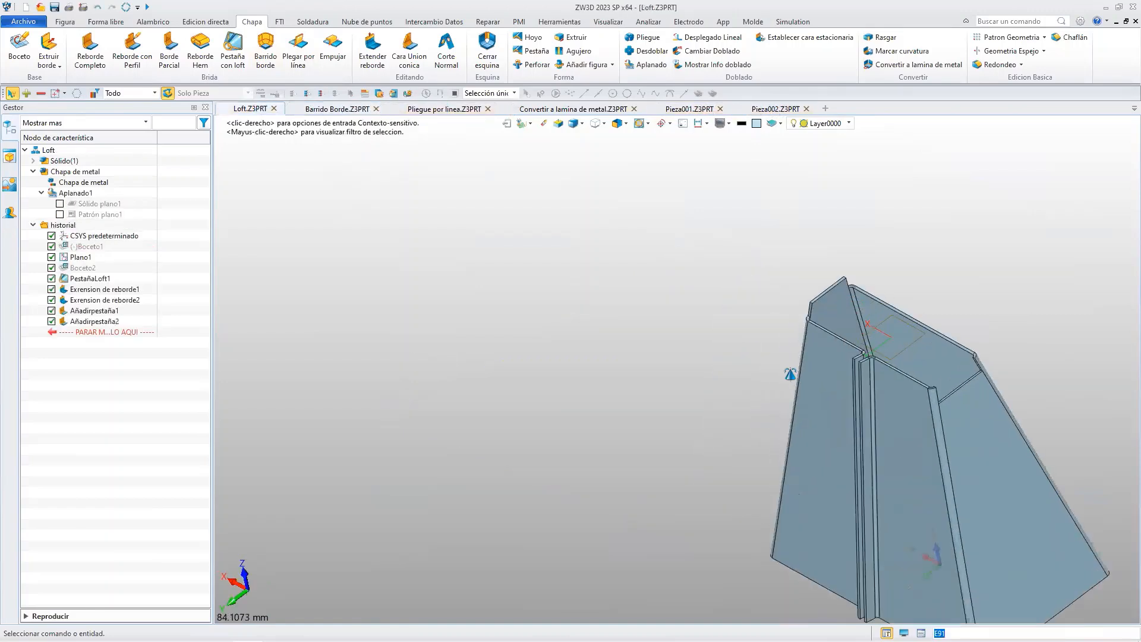
click(90, 56)
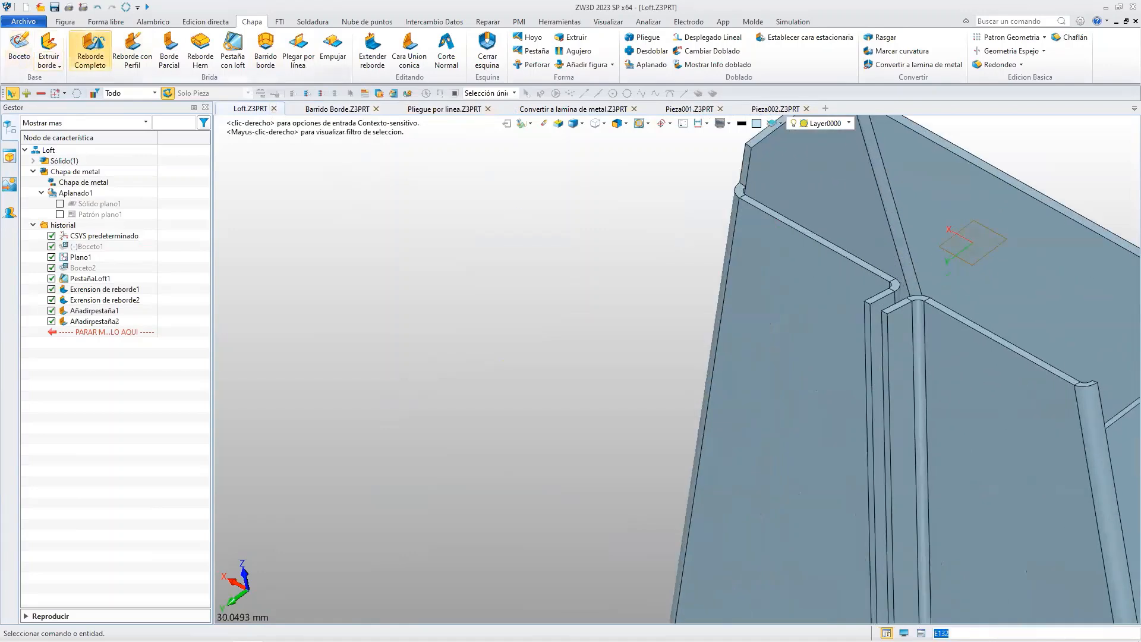
click(863, 324)
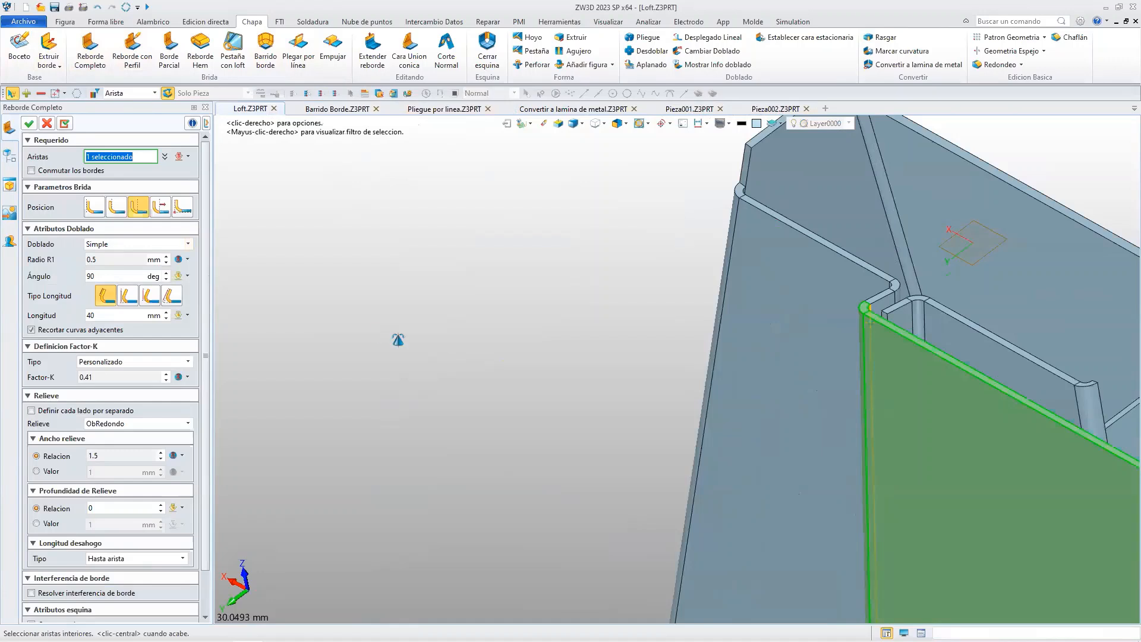
click(99, 313)
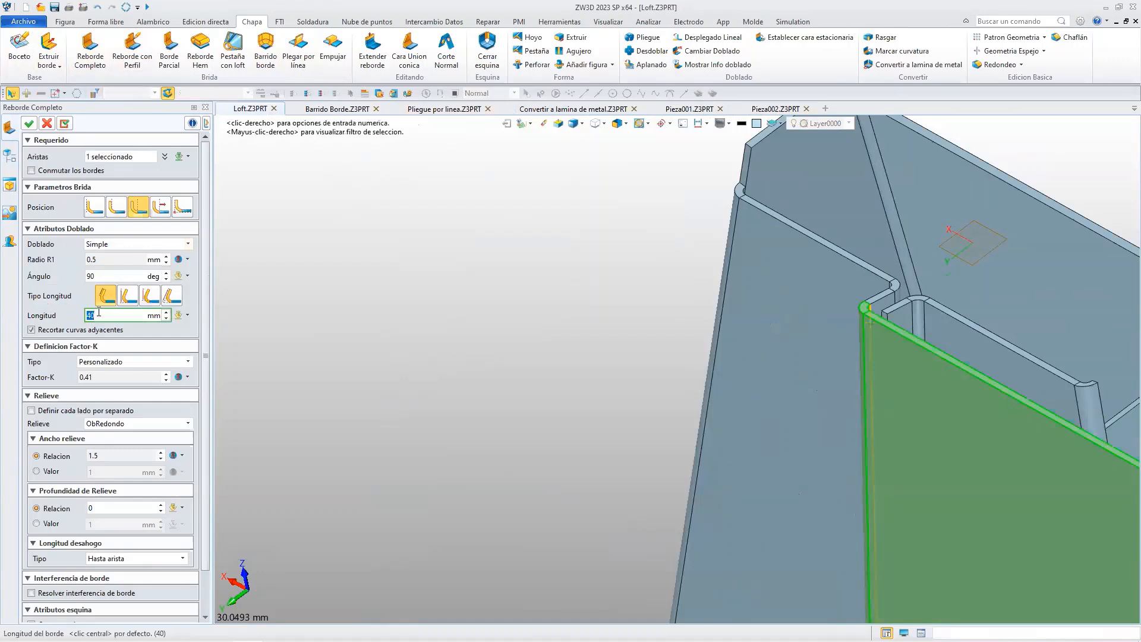
text(-)
key(Return)
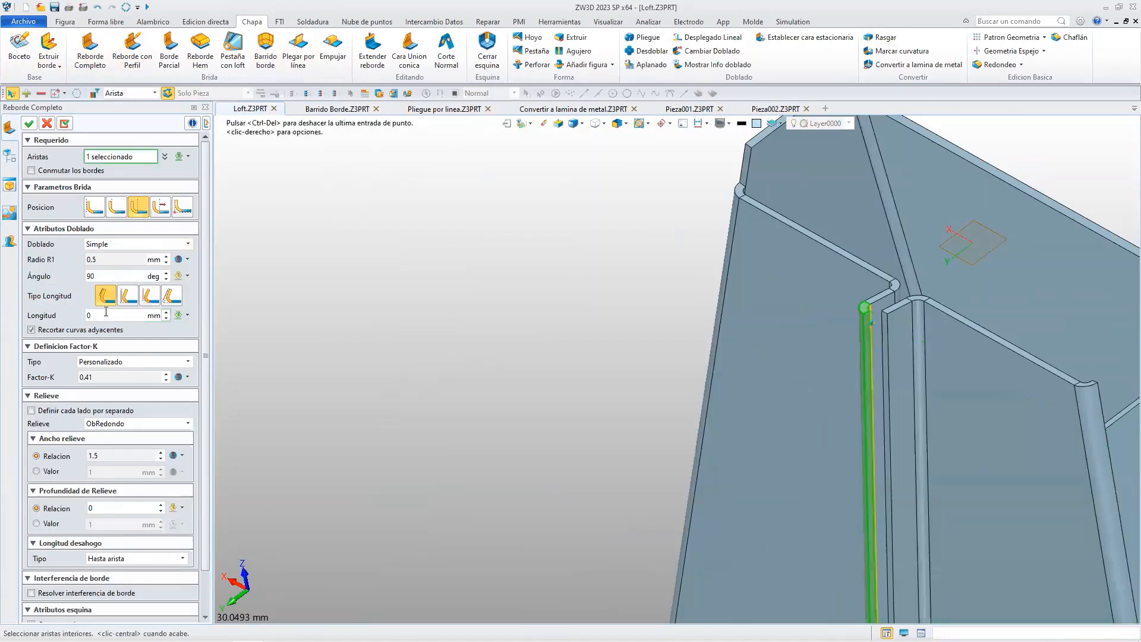
Set the new flange's length to 10 mm at a 90° angle and create the flange.
click(103, 316)
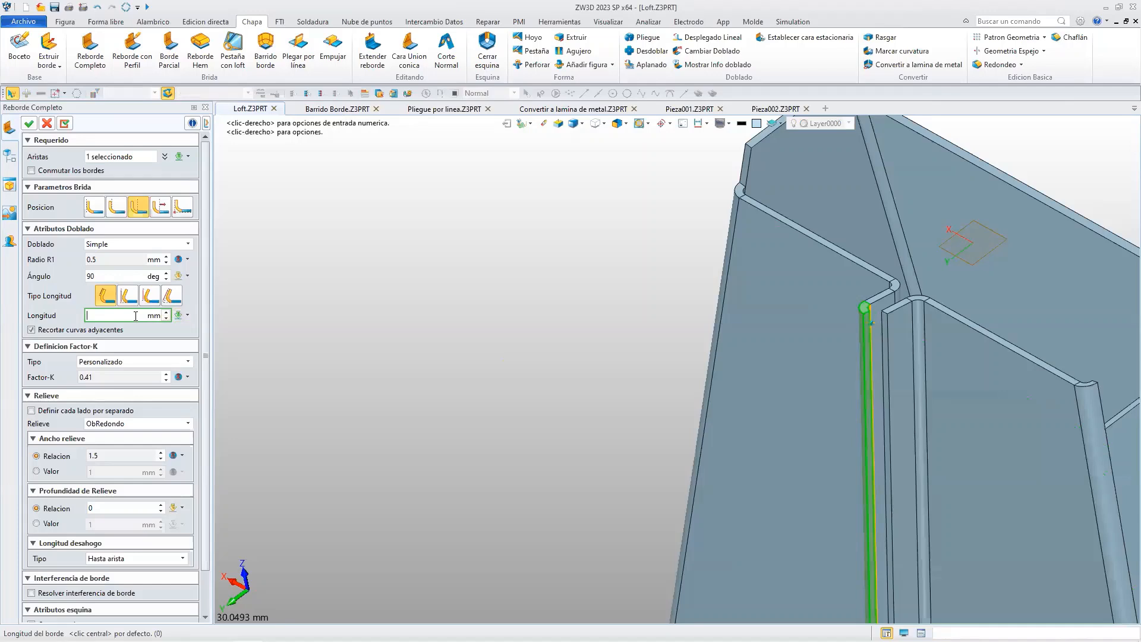
key(Return)
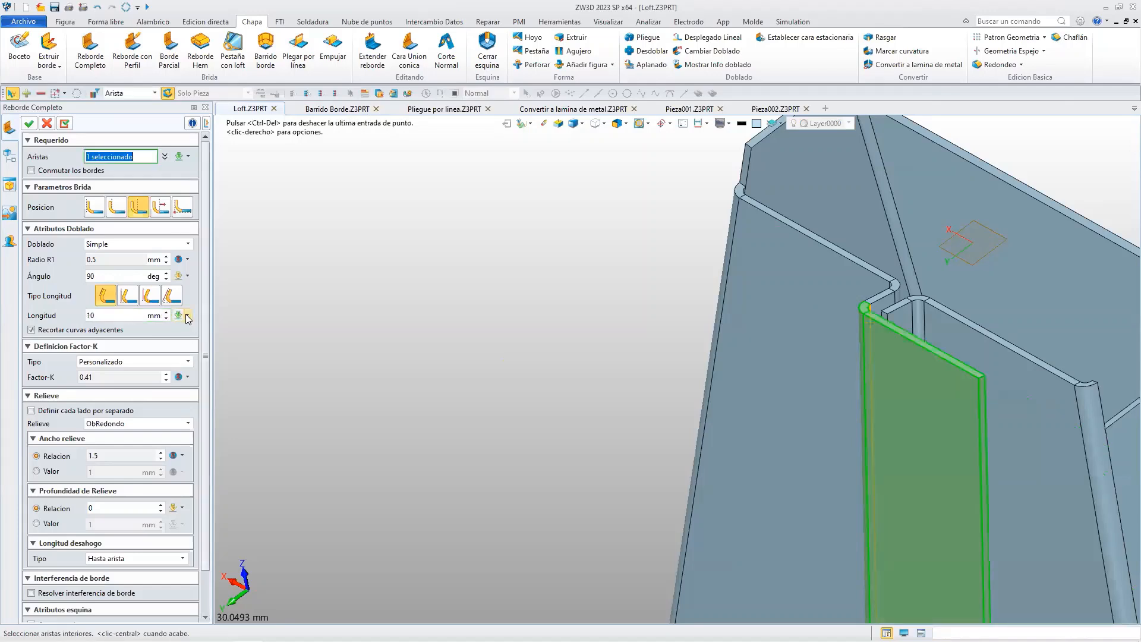
click(188, 316)
click(178, 315)
click(176, 313)
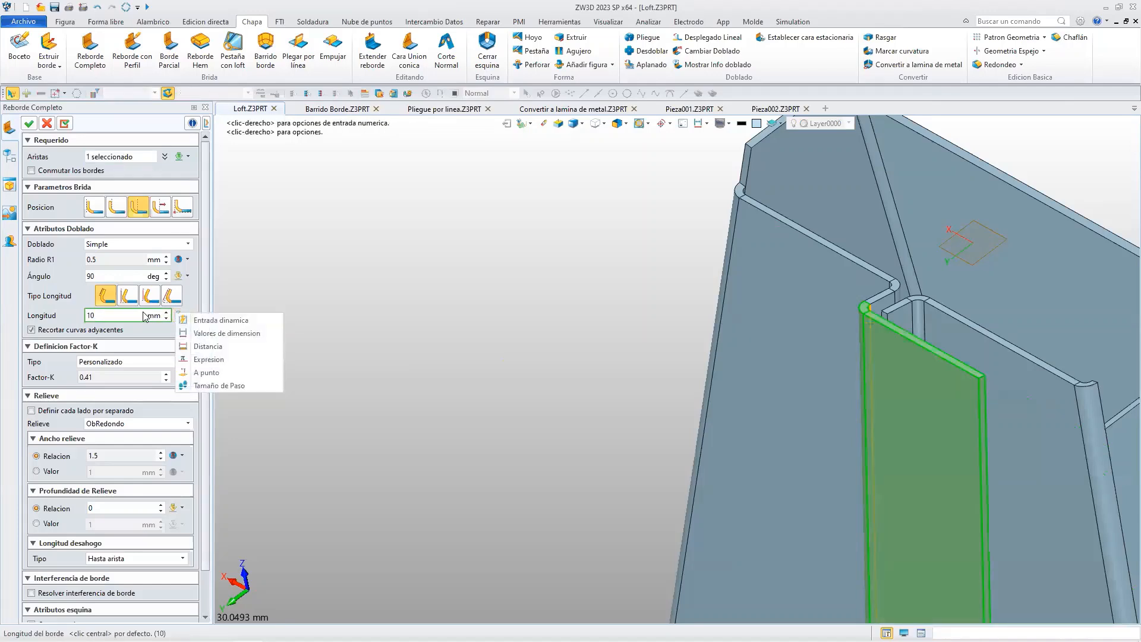
click(115, 315)
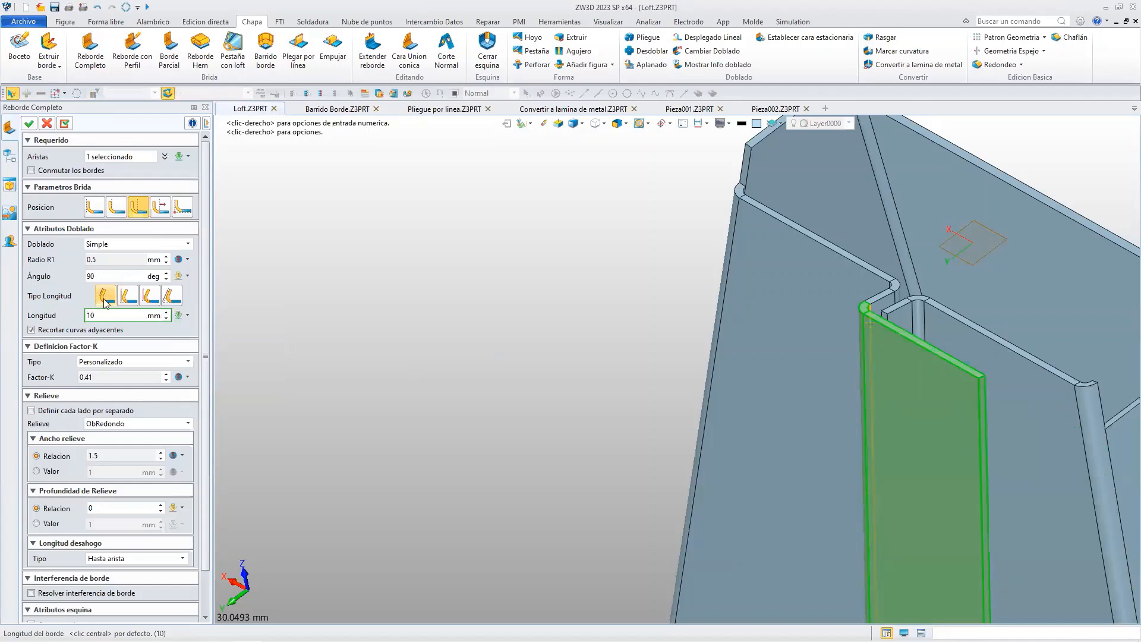
click(103, 299)
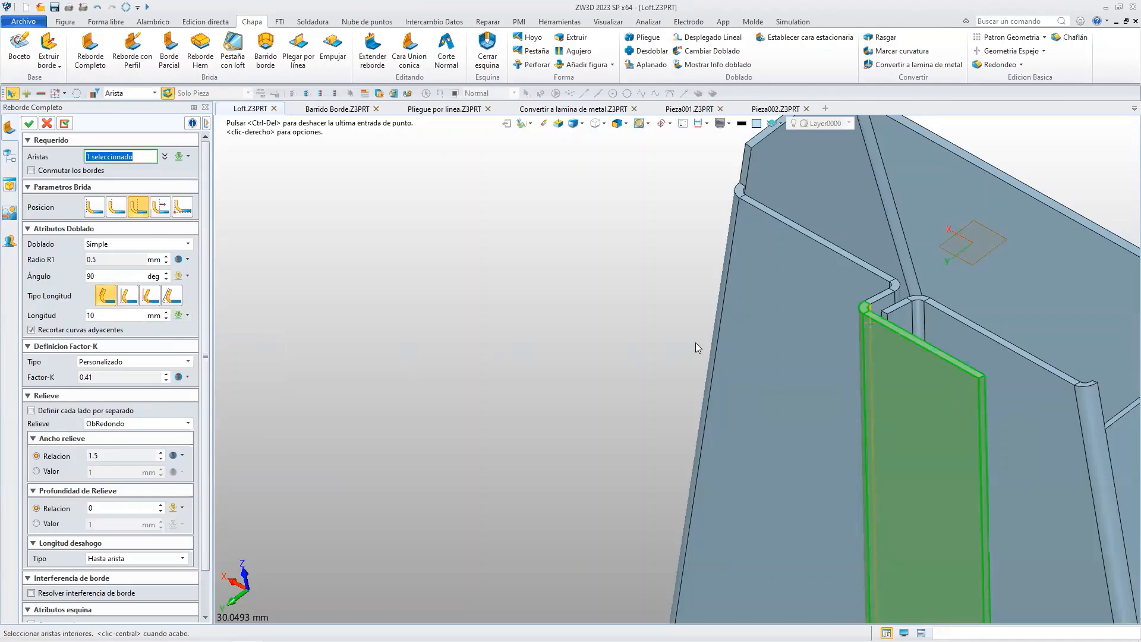
click(31, 126)
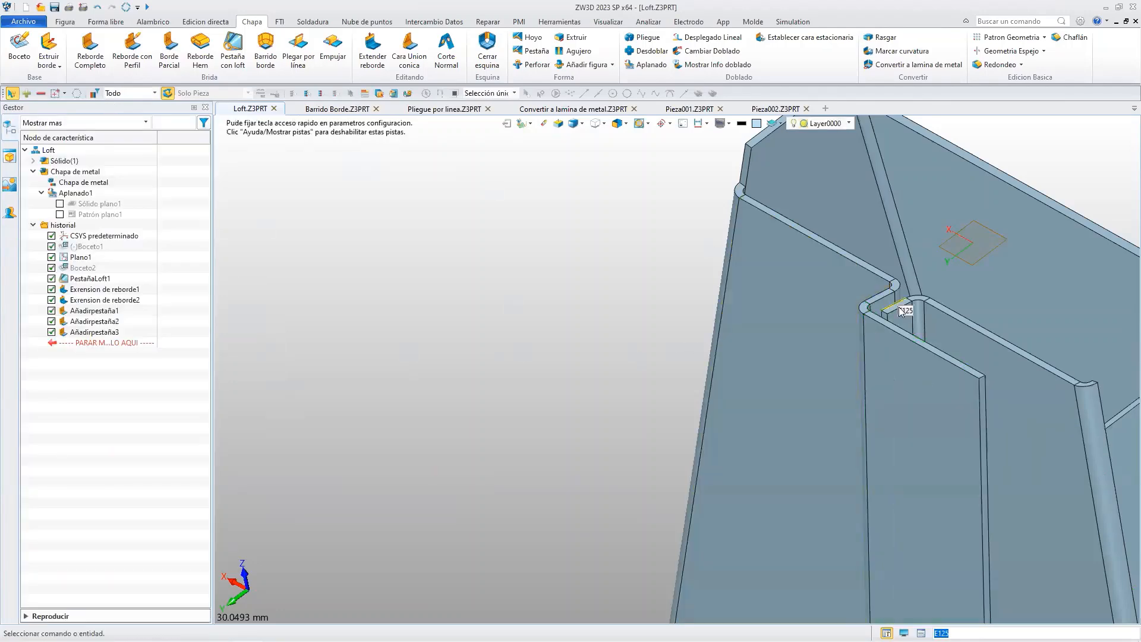
Create another full flange, 10 mm long at 90°, along the free edge of the 10 mm flange.
scroll(879, 333, up, 5)
scroll(879, 327, down, 8)
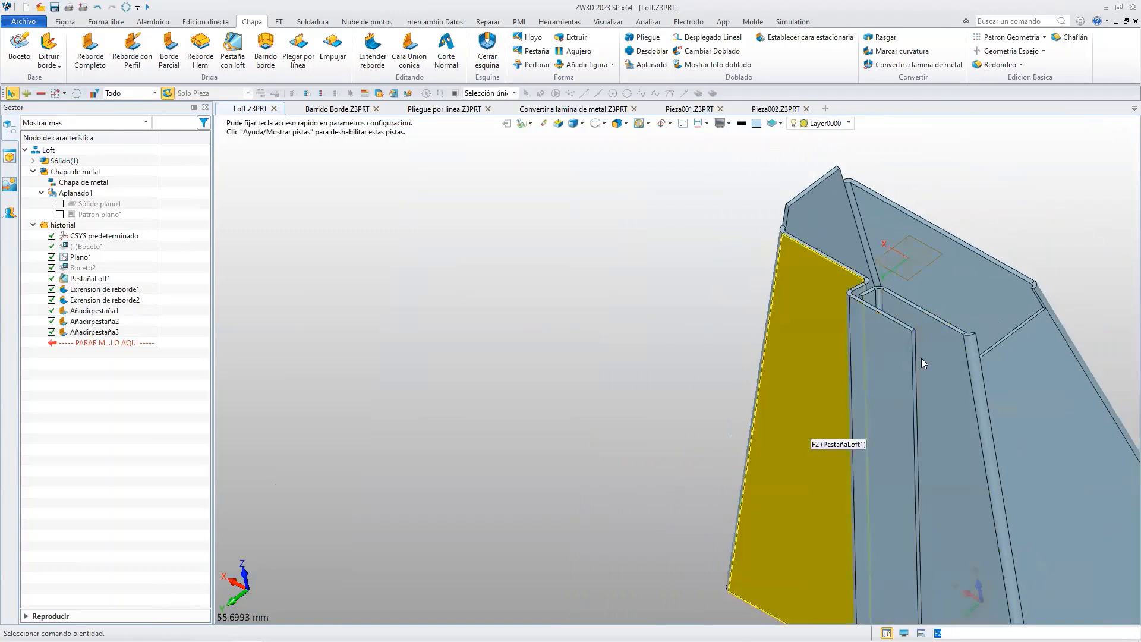
click(84, 51)
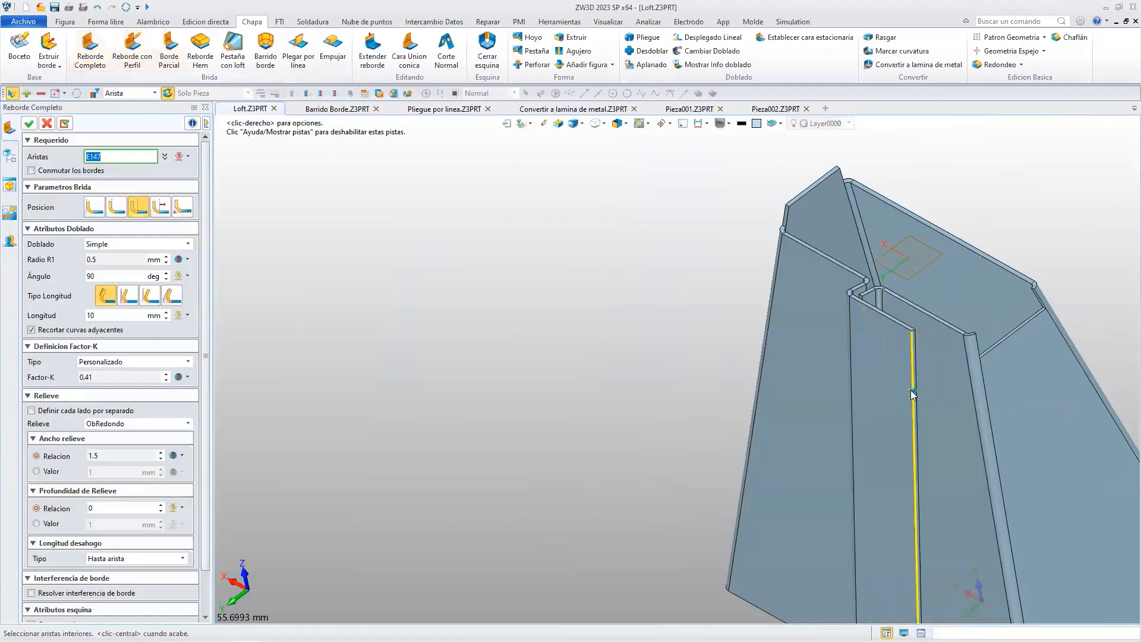
click(862, 407)
middle_click(863, 409)
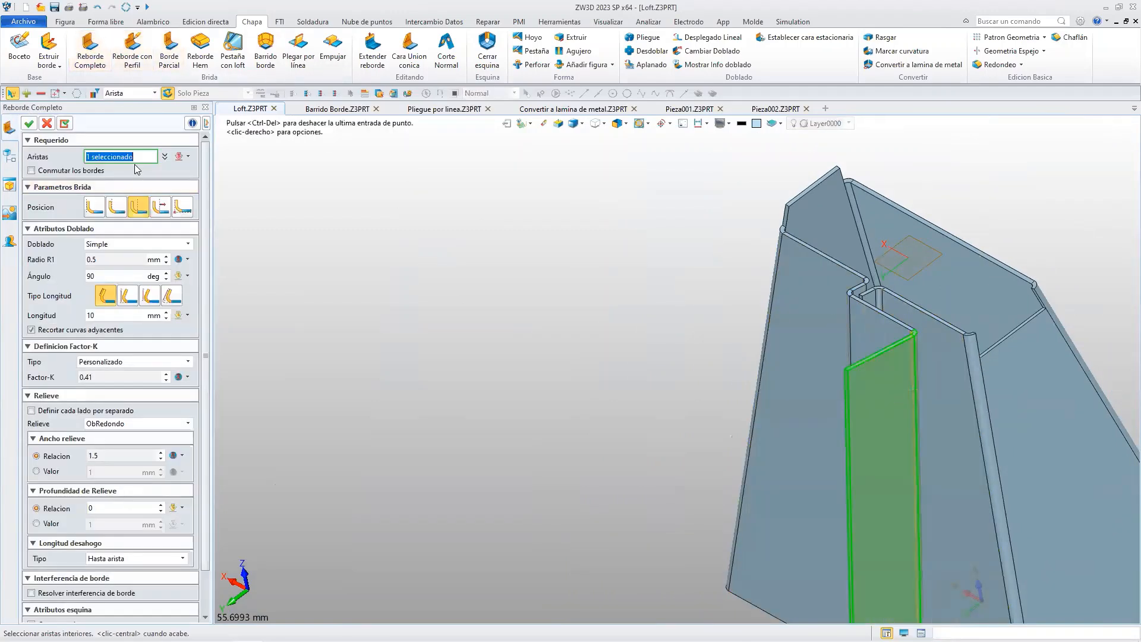
click(28, 123)
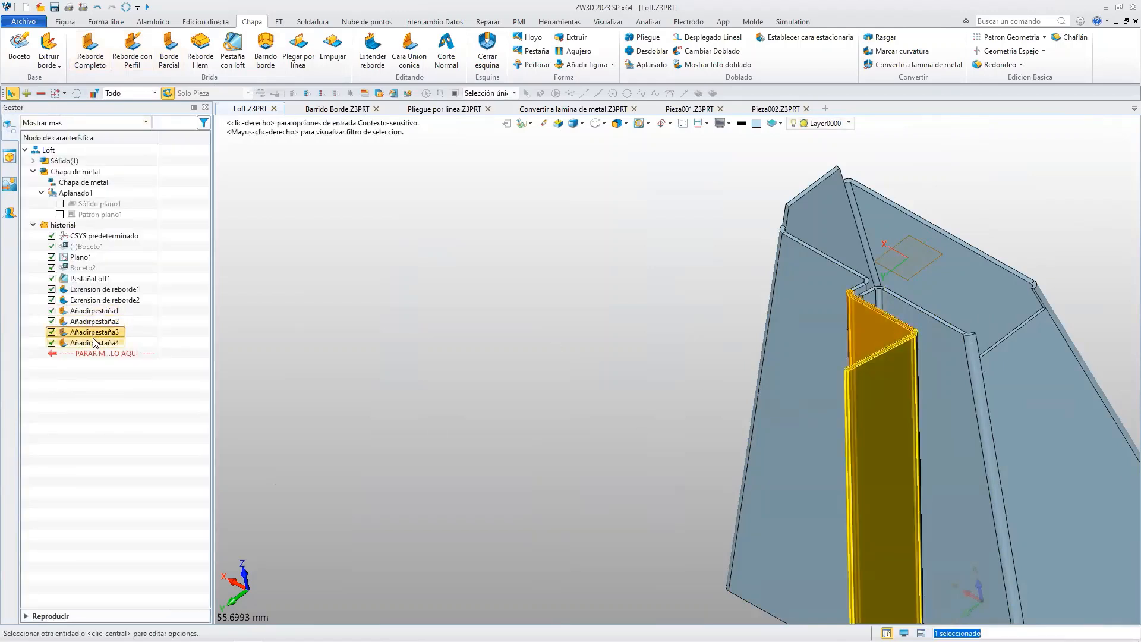
Switch to the Barrido Borde.Z3PRT part and examine where the open profile sketch meets the sheet's corner and thickness face.
click(337, 109)
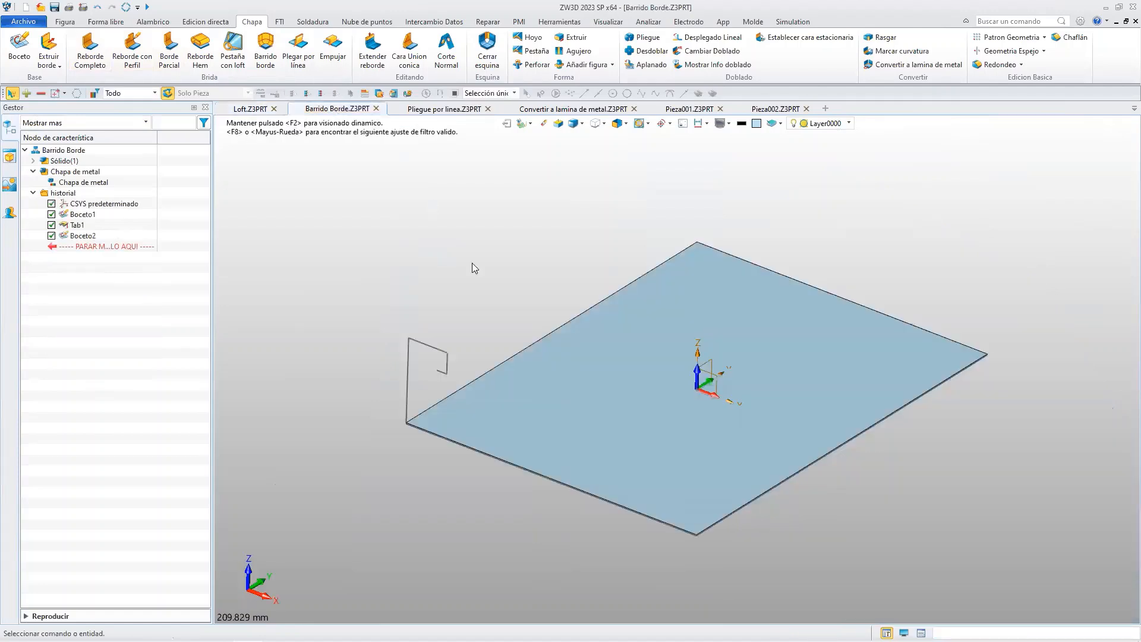
scroll(456, 383, up, 8)
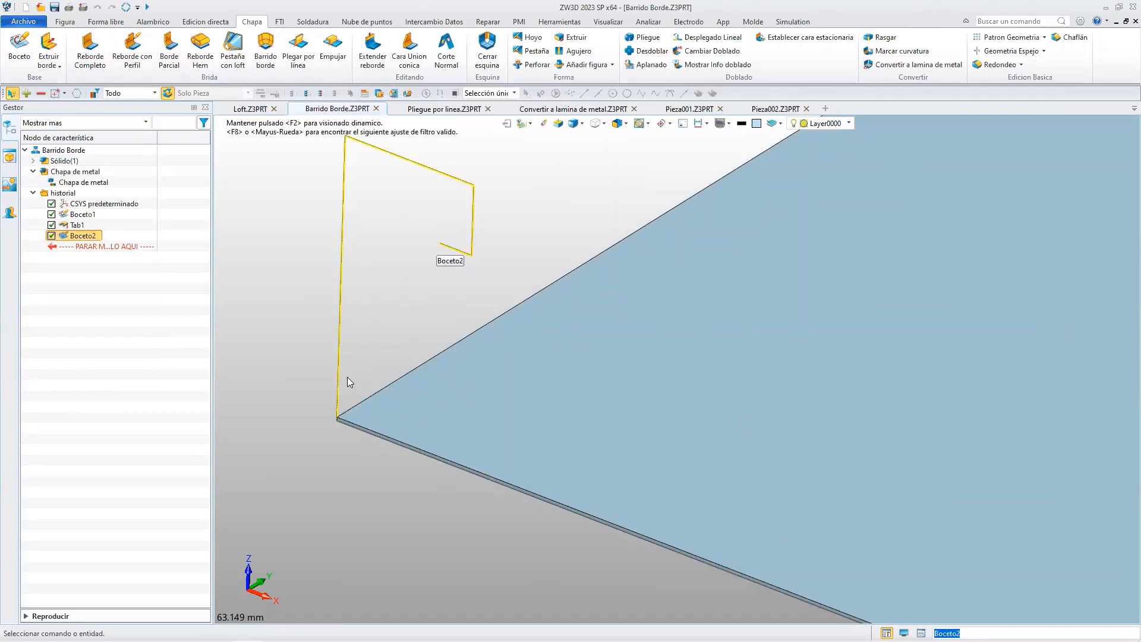
scroll(345, 417, down, 5)
scroll(350, 417, up, 6)
scroll(350, 421, up, 3)
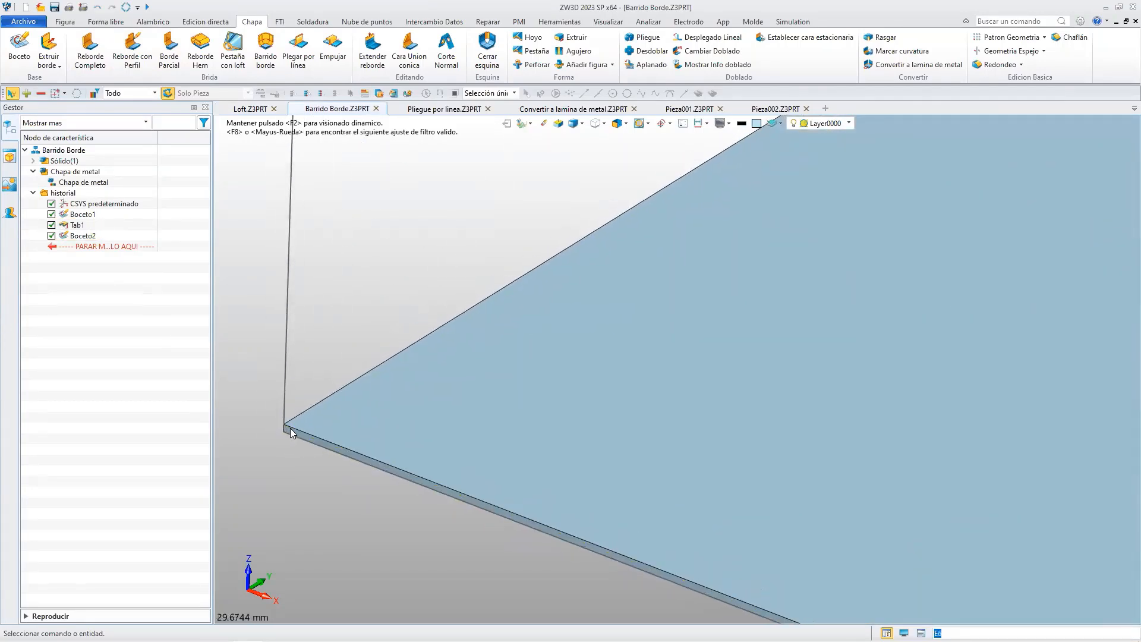
scroll(290, 430, up, 8)
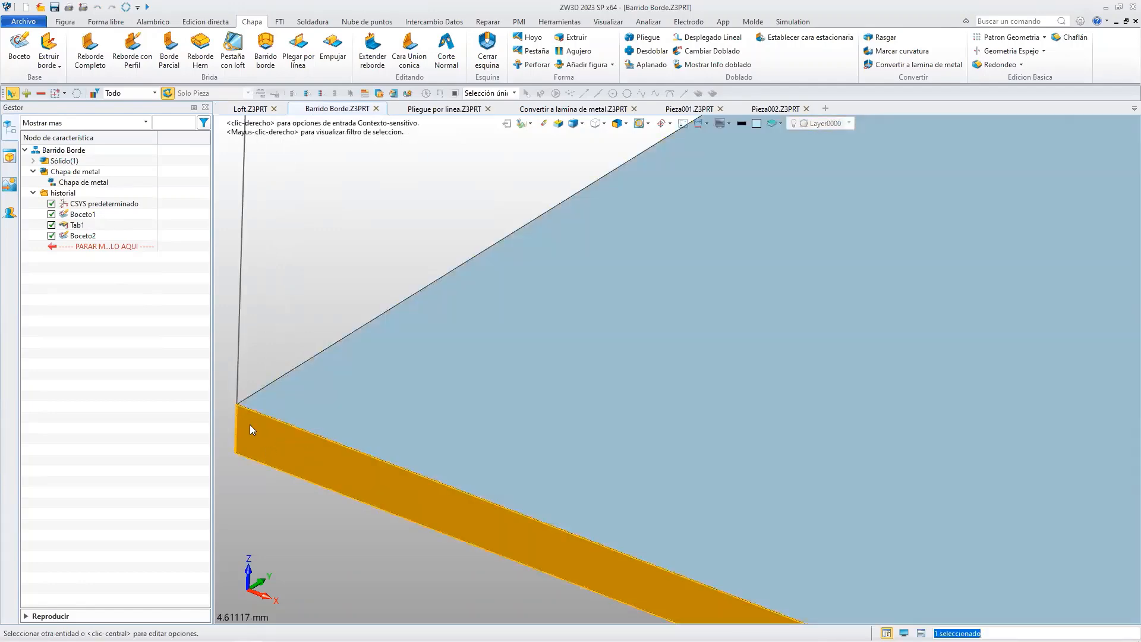
click(366, 456)
scroll(366, 452, down, 15)
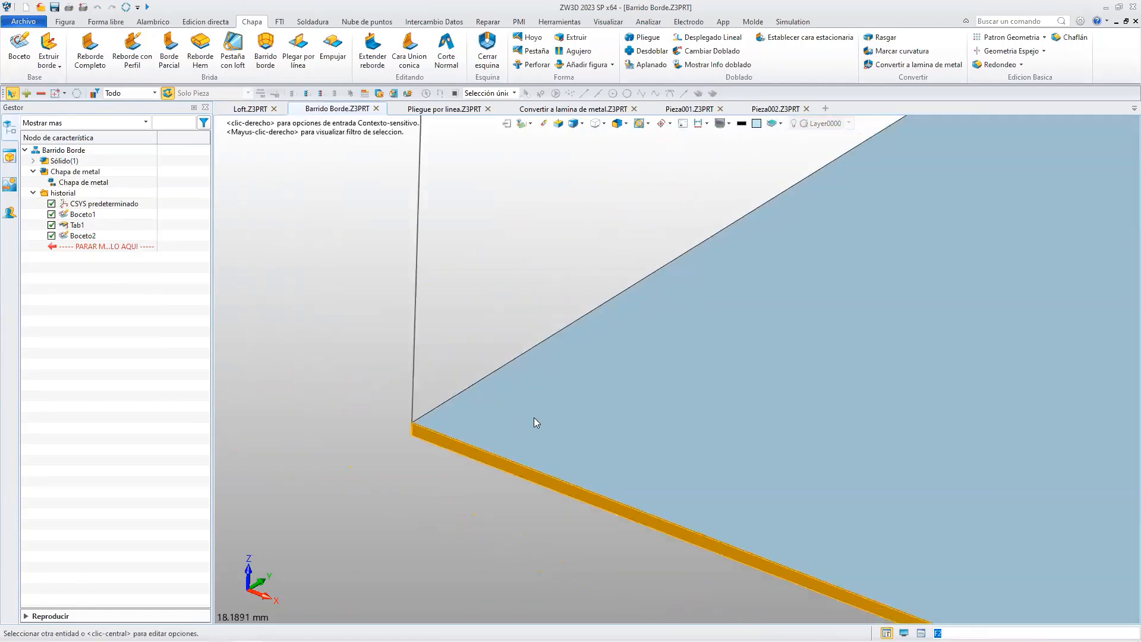
scroll(891, 416, down, 3)
scroll(1010, 410, up, 2)
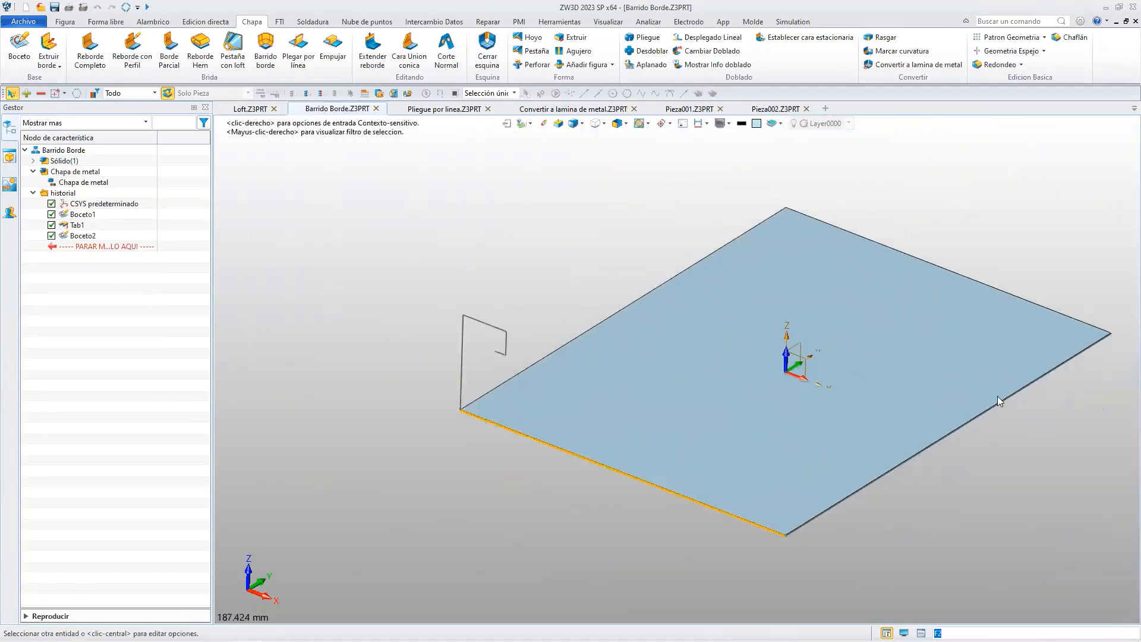
click(268, 57)
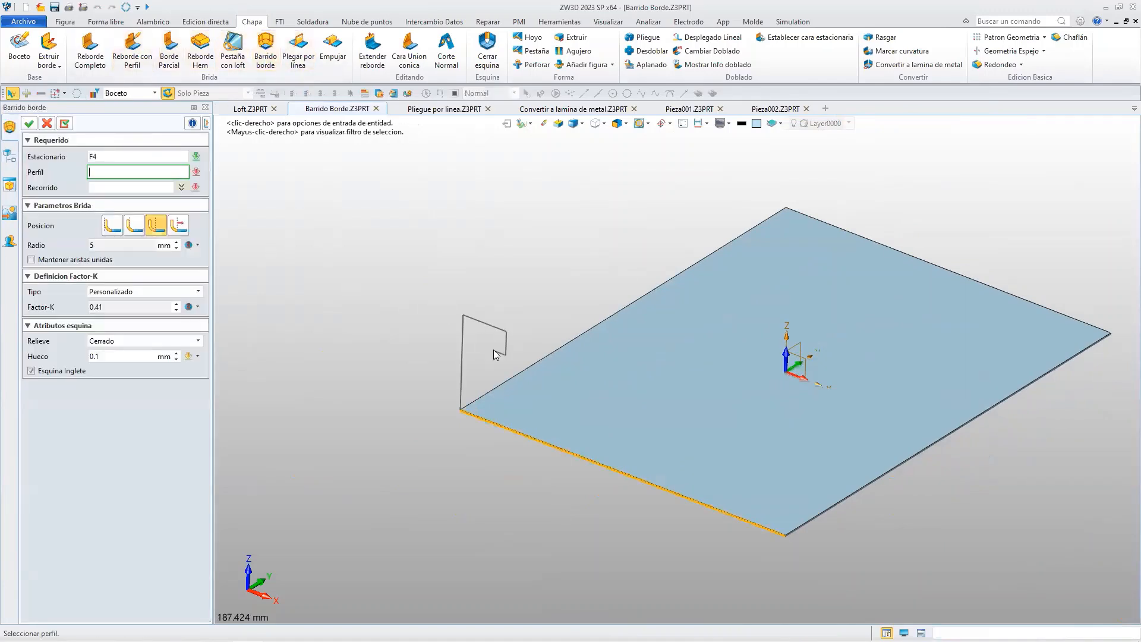
click(506, 337)
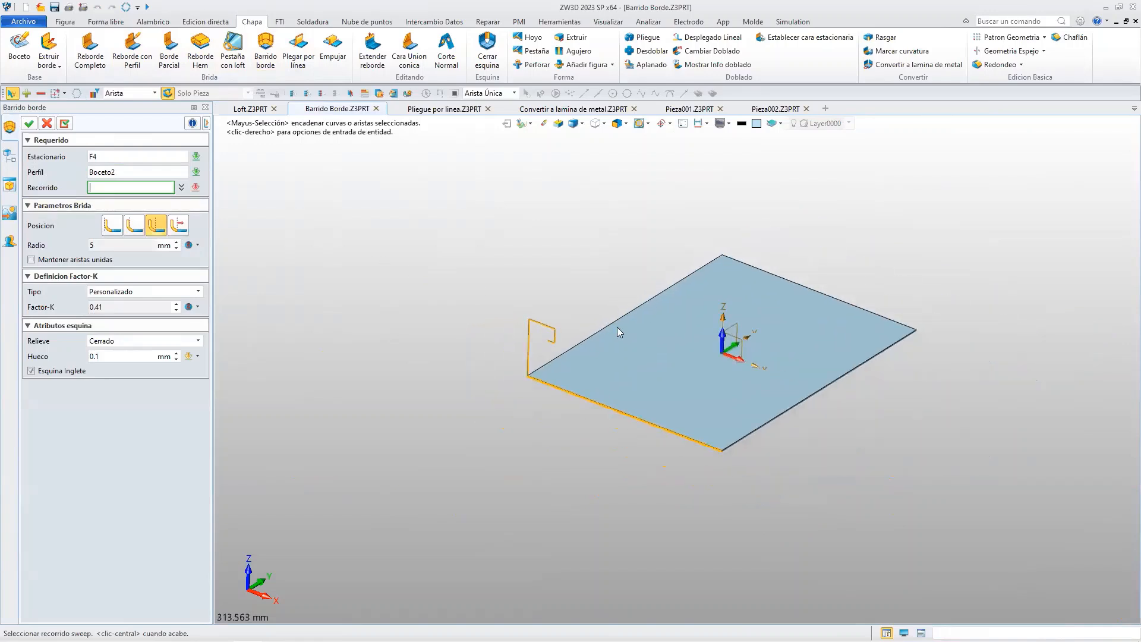
scroll(532, 369, up, 8)
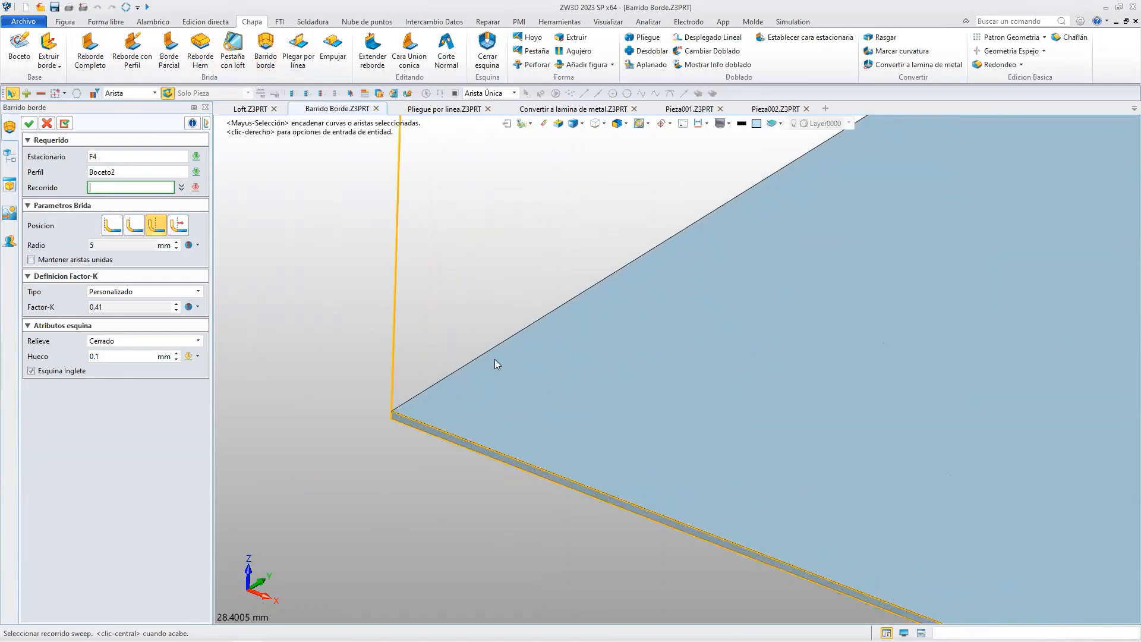
key(ctrl+a)
click(110, 156)
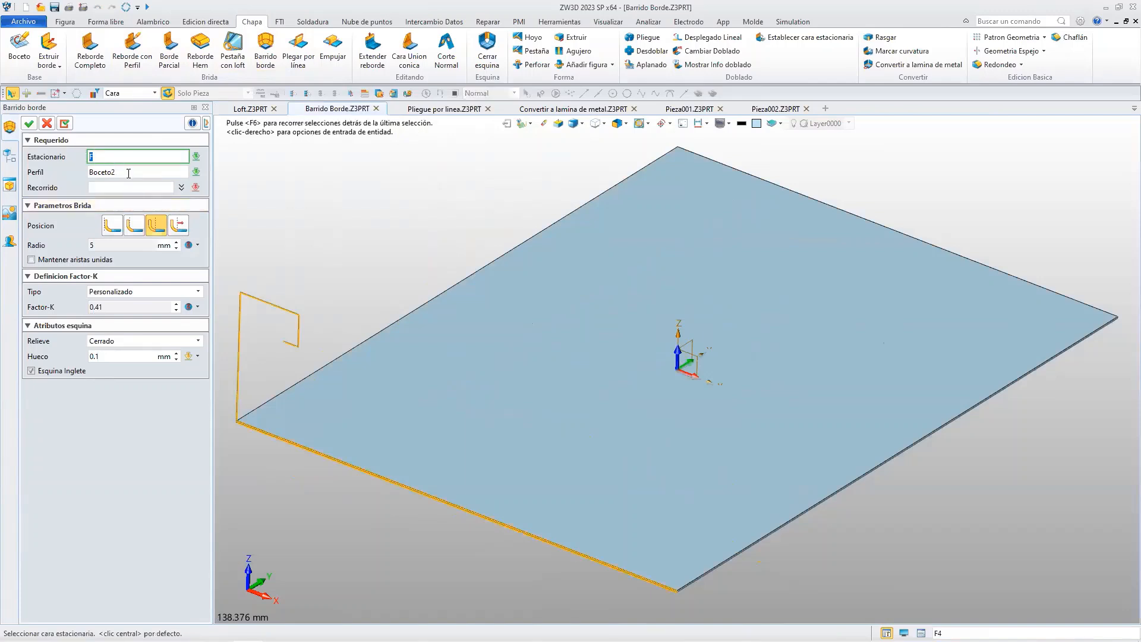
click(538, 402)
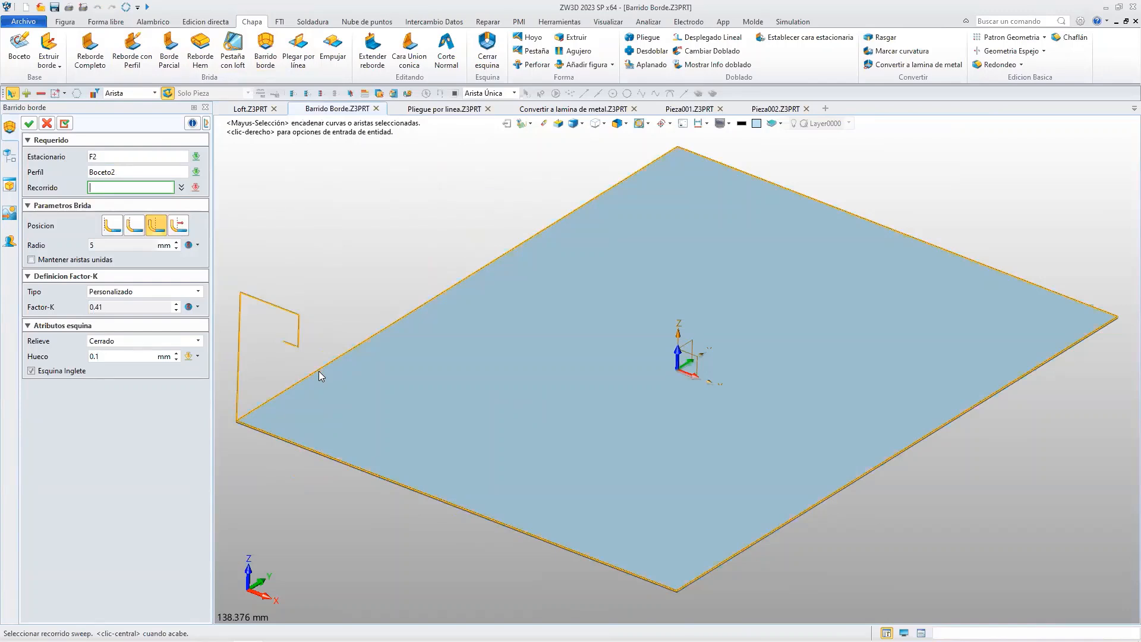
scroll(325, 383, down, 3)
scroll(344, 392, up, 8)
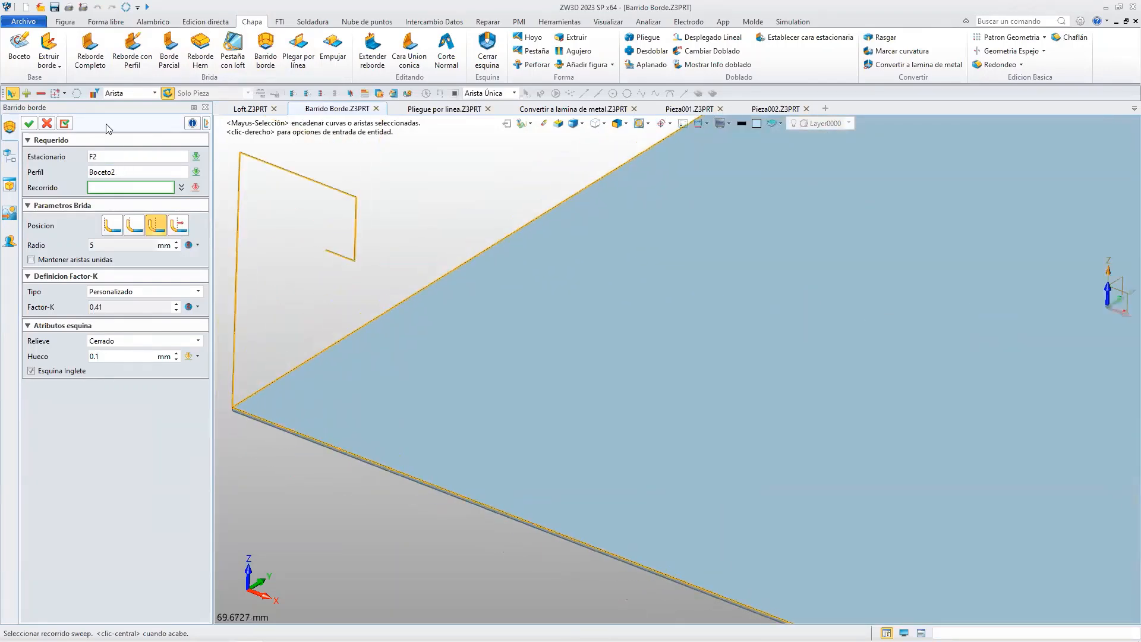
click(46, 123)
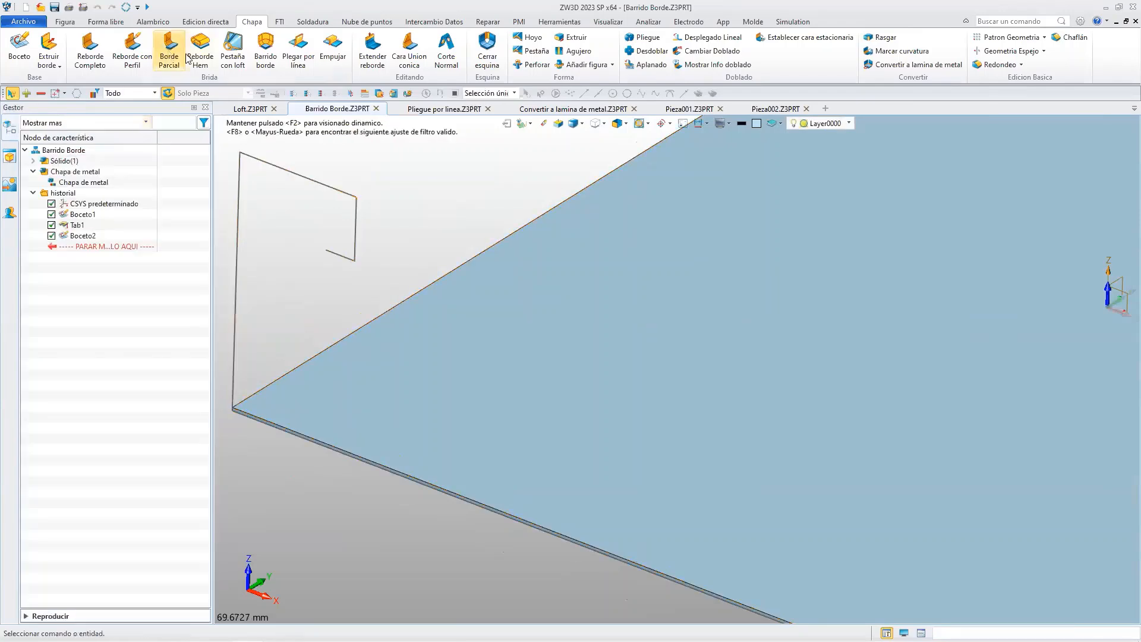
Start a swept flange with the sheet's large upper face as the stationary face and the open corner sketch as the profile.
click(265, 58)
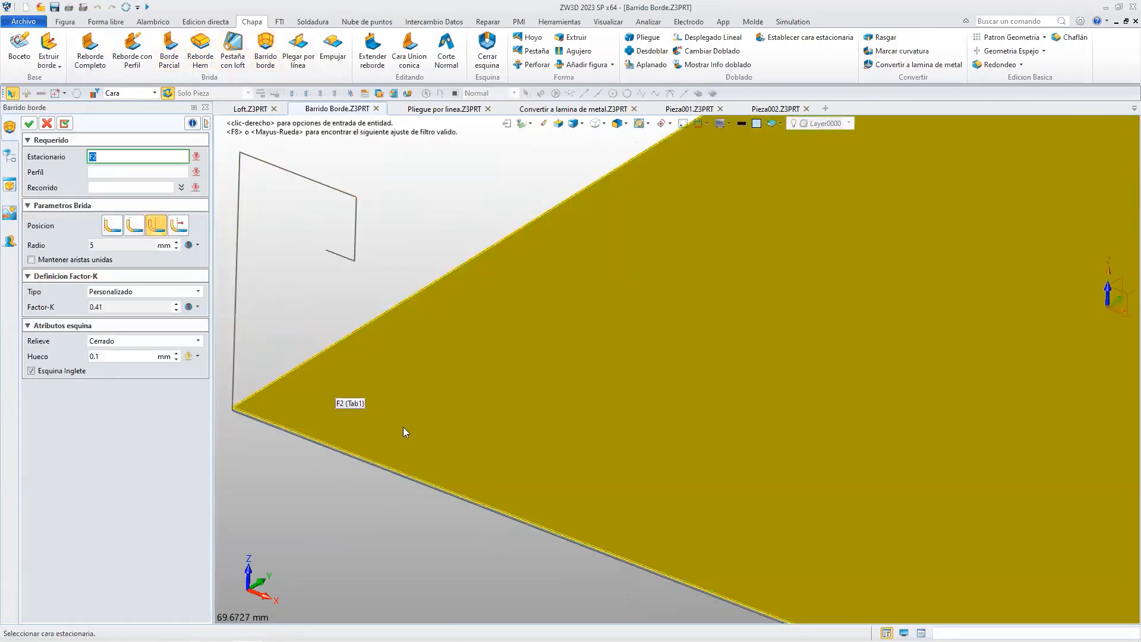
click(388, 417)
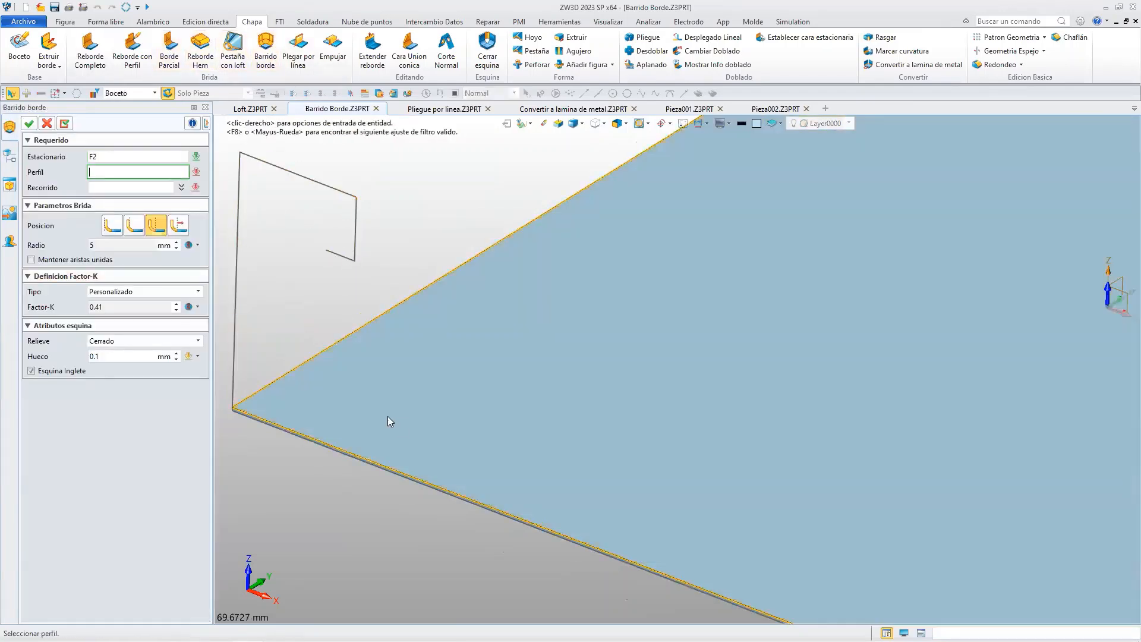
click(357, 253)
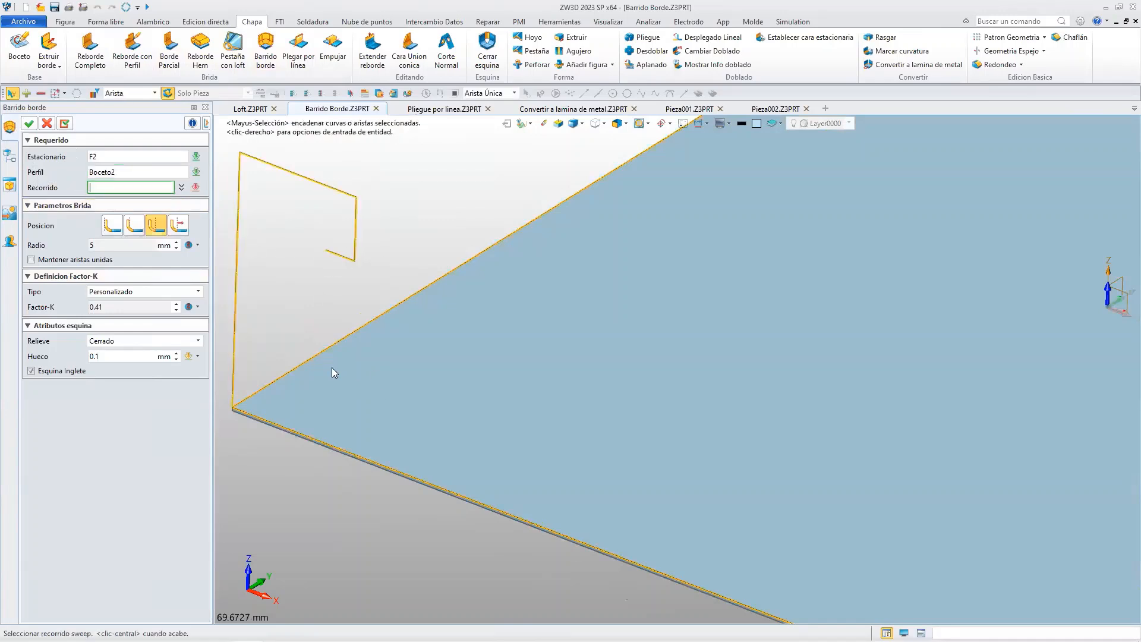
Set the swept flange's bend radius to 0.5 mm.
mouse_move(345, 380)
middle_down()
mouse_move(453, 387)
mouse_move(344, 414)
middle_up()
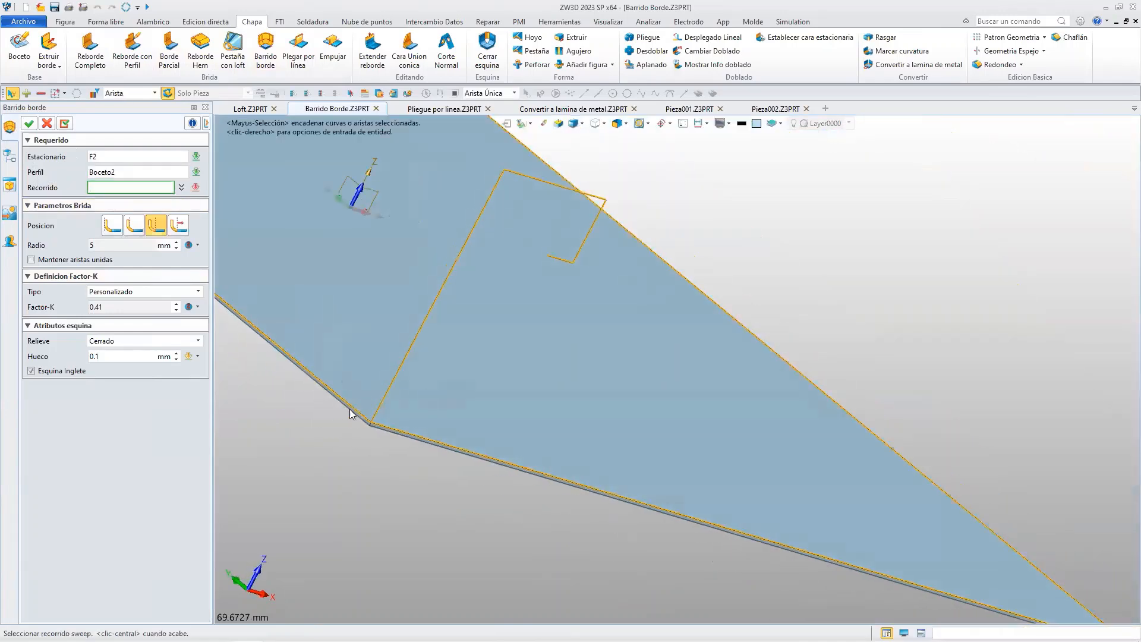
scroll(526, 416, down, 3)
scroll(772, 469, up, 4)
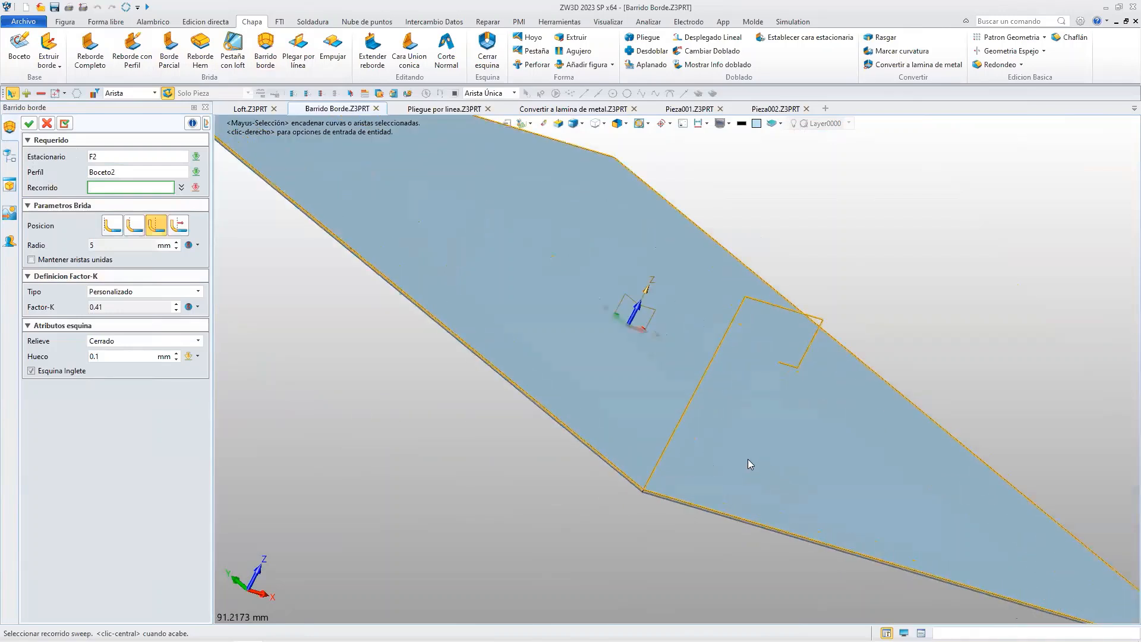
click(197, 244)
click(208, 262)
text(0.)
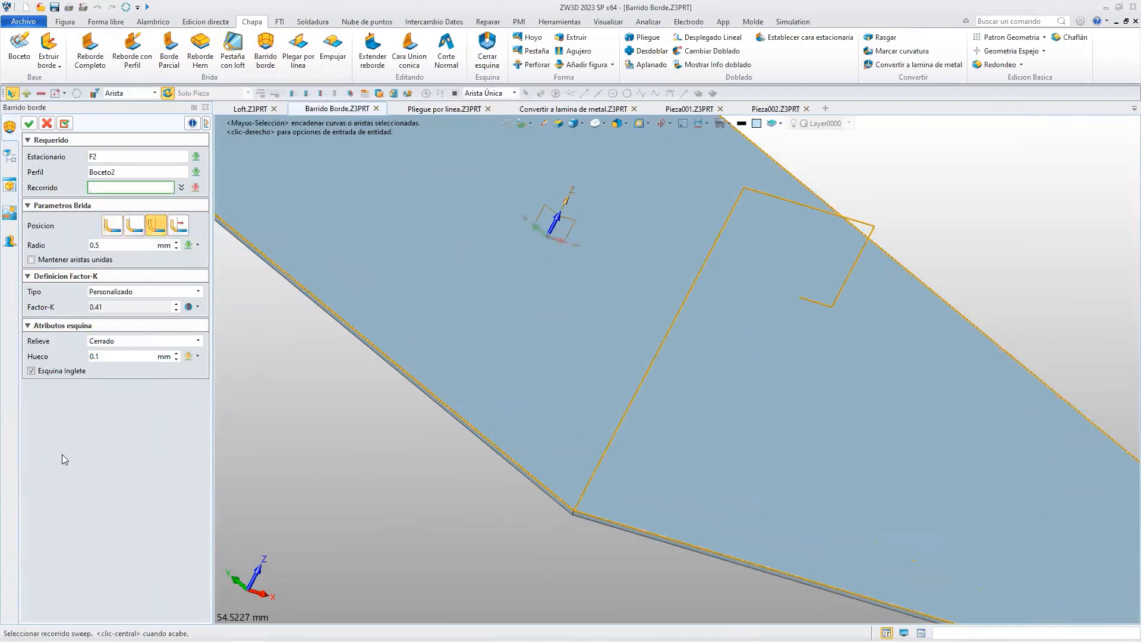
Select three consecutive outer edges of the sheet as the sweep path, starting with the one at the profile's corner.
click(596, 485)
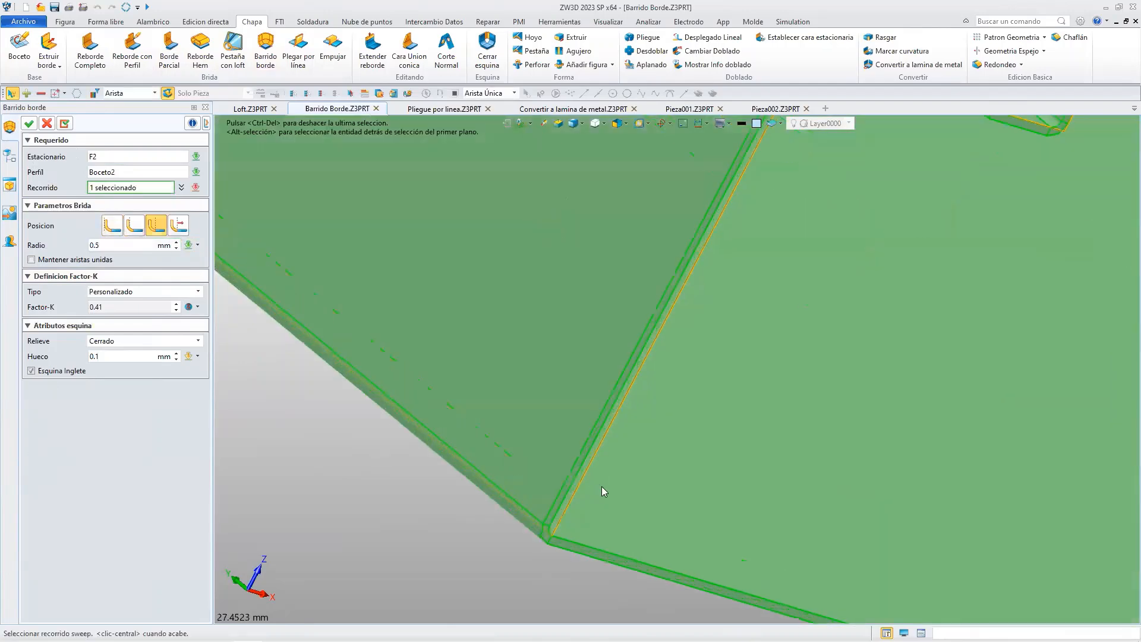
scroll(654, 449, down, 1)
scroll(769, 465, down, 2)
right_drag(770, 465, 698, 452)
click(852, 316)
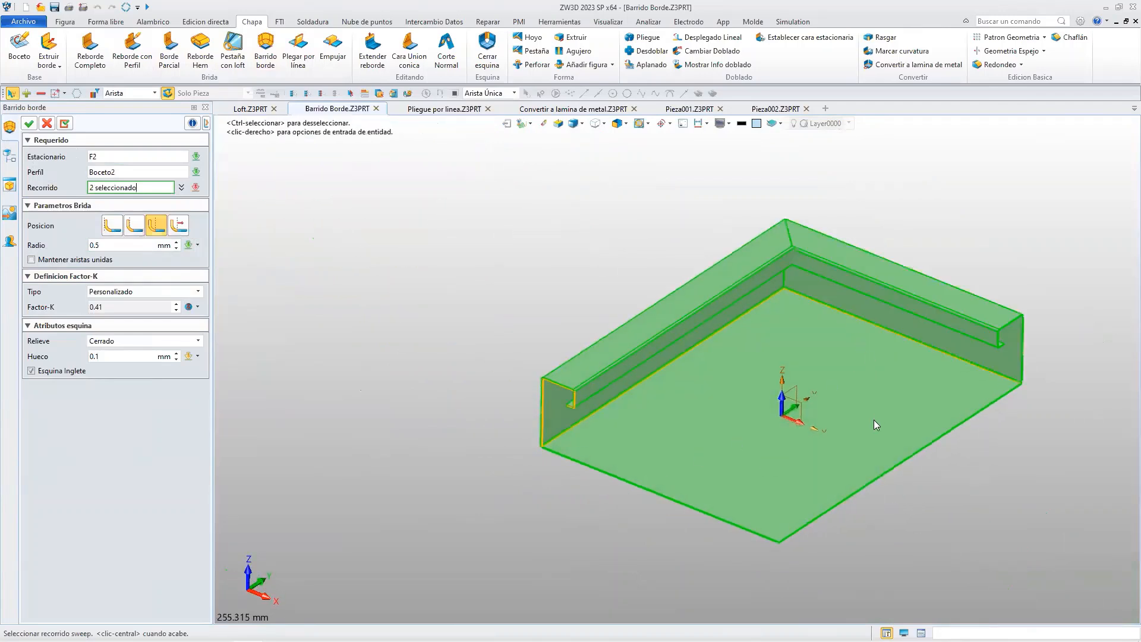
click(859, 491)
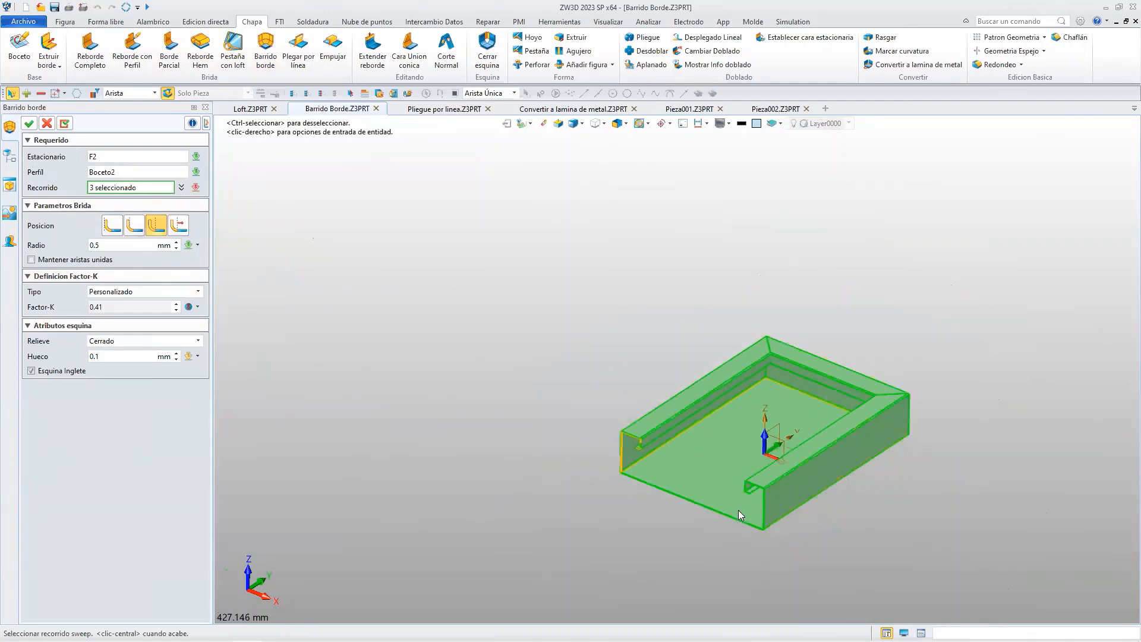
Add the remaining open edge of the sheet to the sweep path and create the swept flange around all four sides.
scroll(738, 510, up, 5)
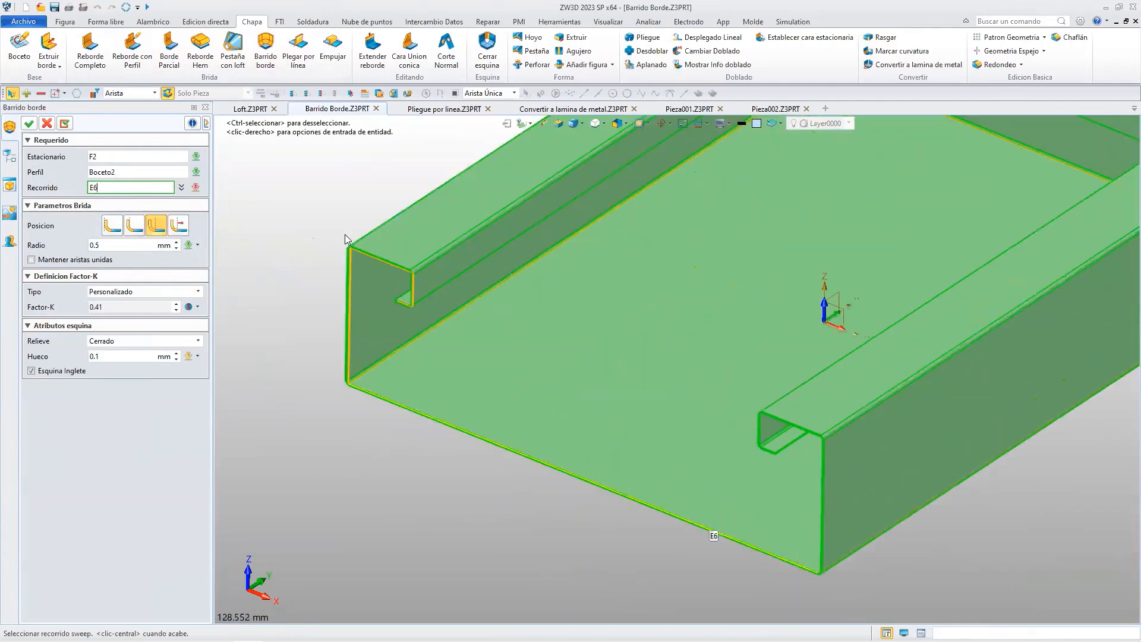
scroll(568, 362, up, 5)
scroll(569, 361, down, 10)
scroll(538, 307, up, 4)
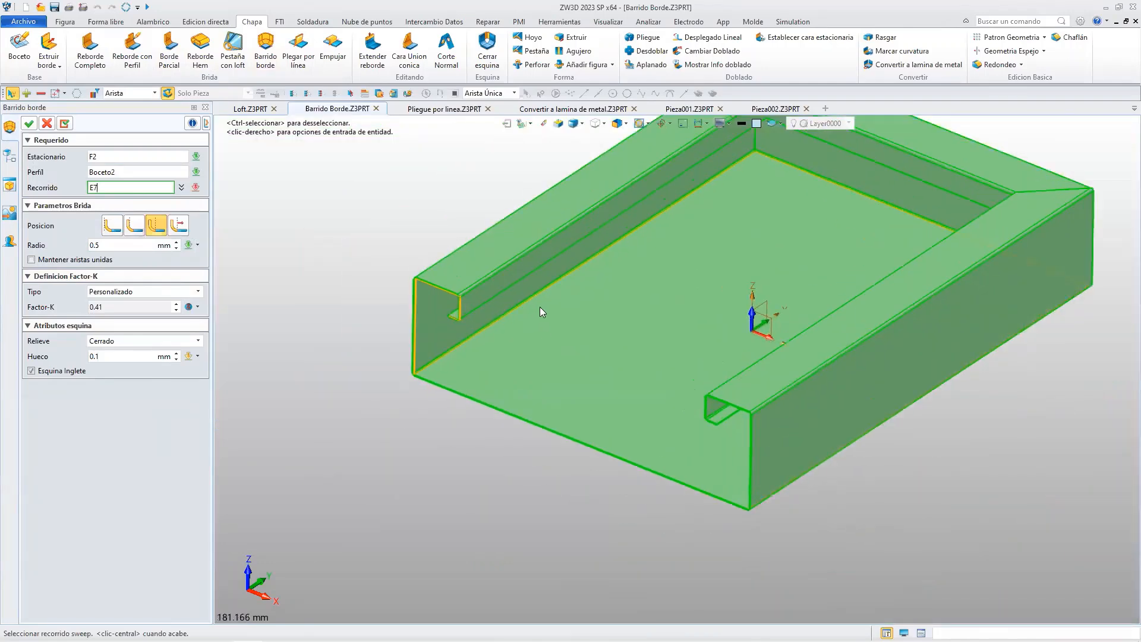
scroll(539, 307, up, 3)
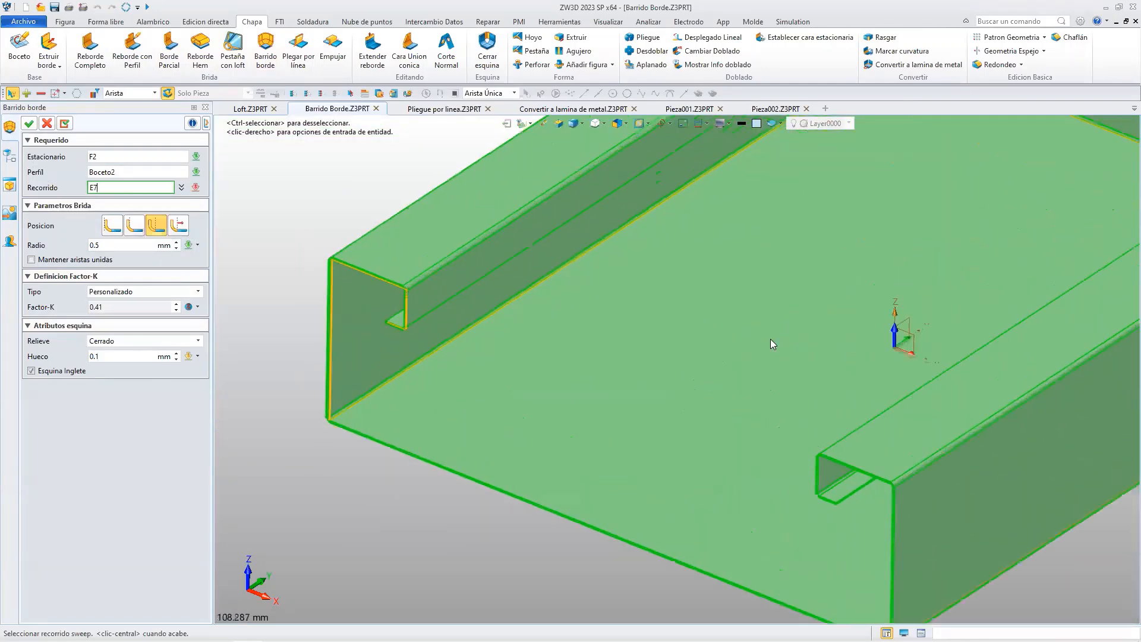
scroll(771, 340, down, 5)
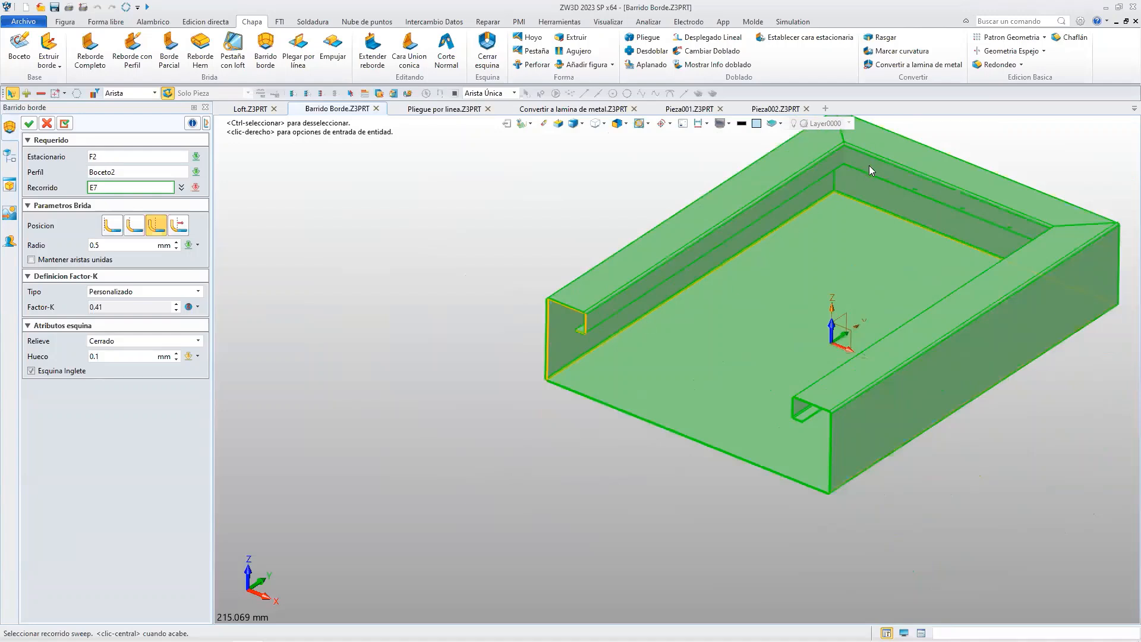
scroll(869, 165, down, 3)
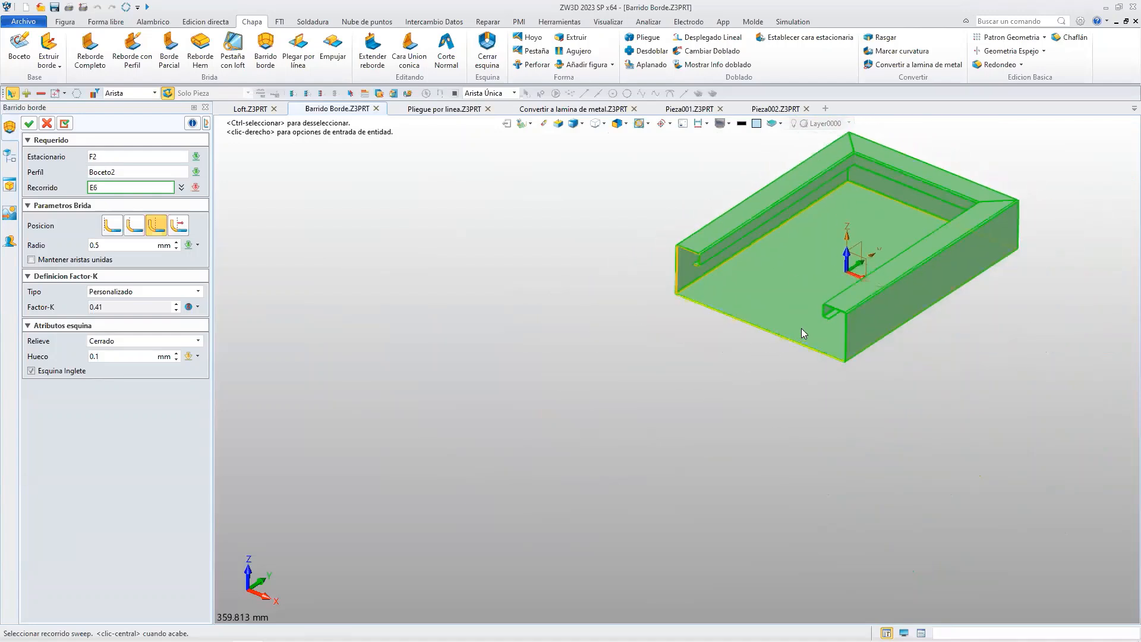
click(765, 333)
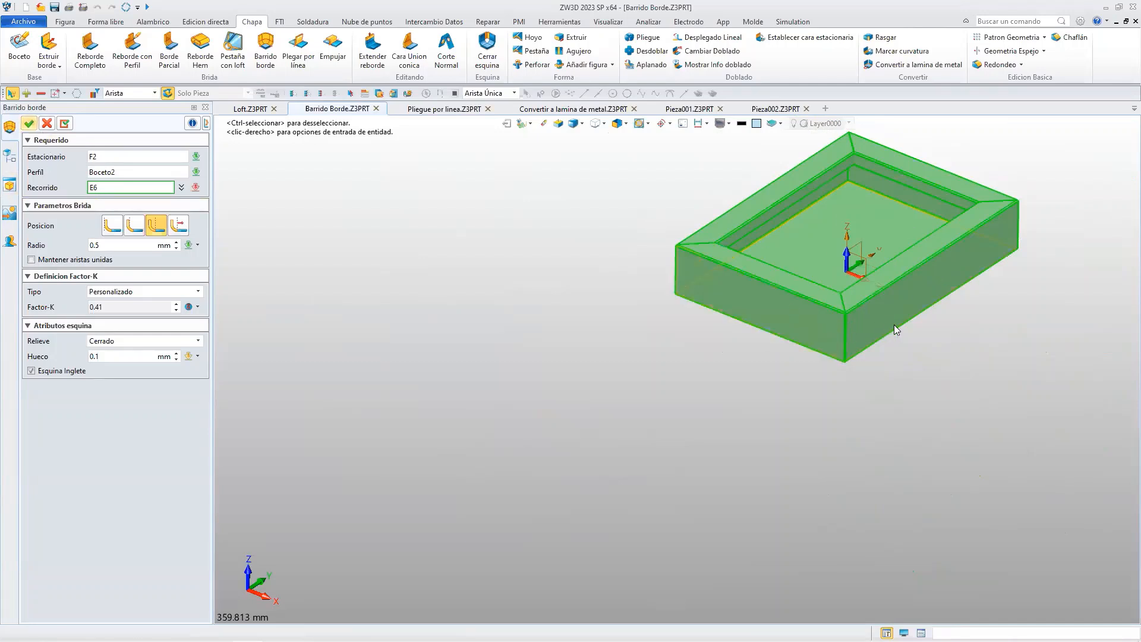
middle_click(824, 360)
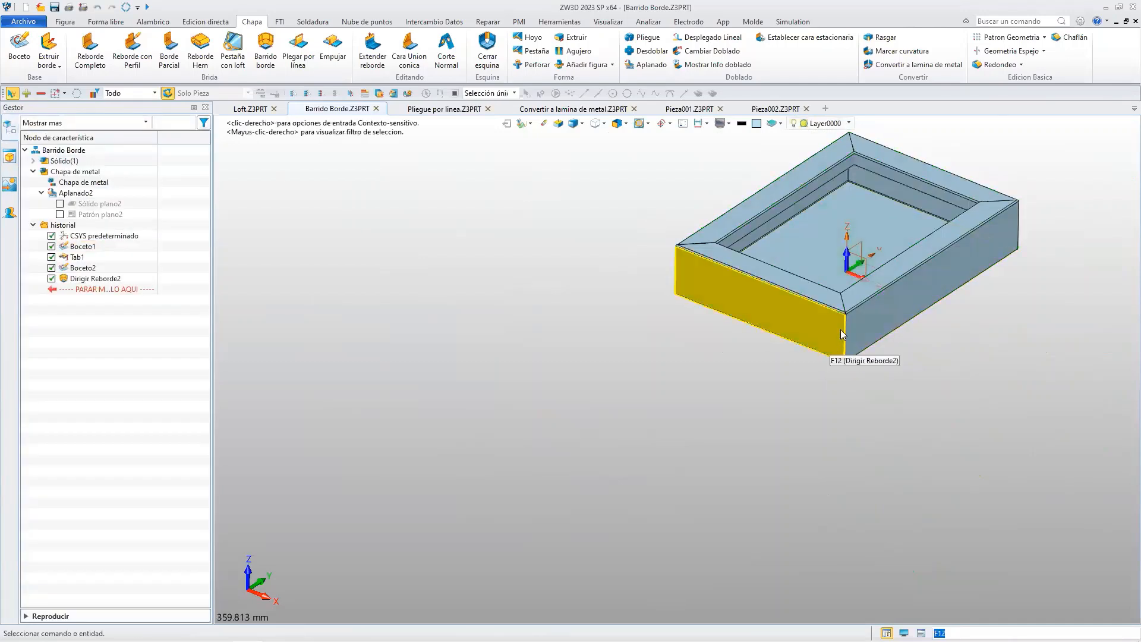
right_drag(884, 391, 985, 343)
scroll(867, 387, down, 2)
scroll(964, 327, up, 4)
right_drag(850, 281, 885, 321)
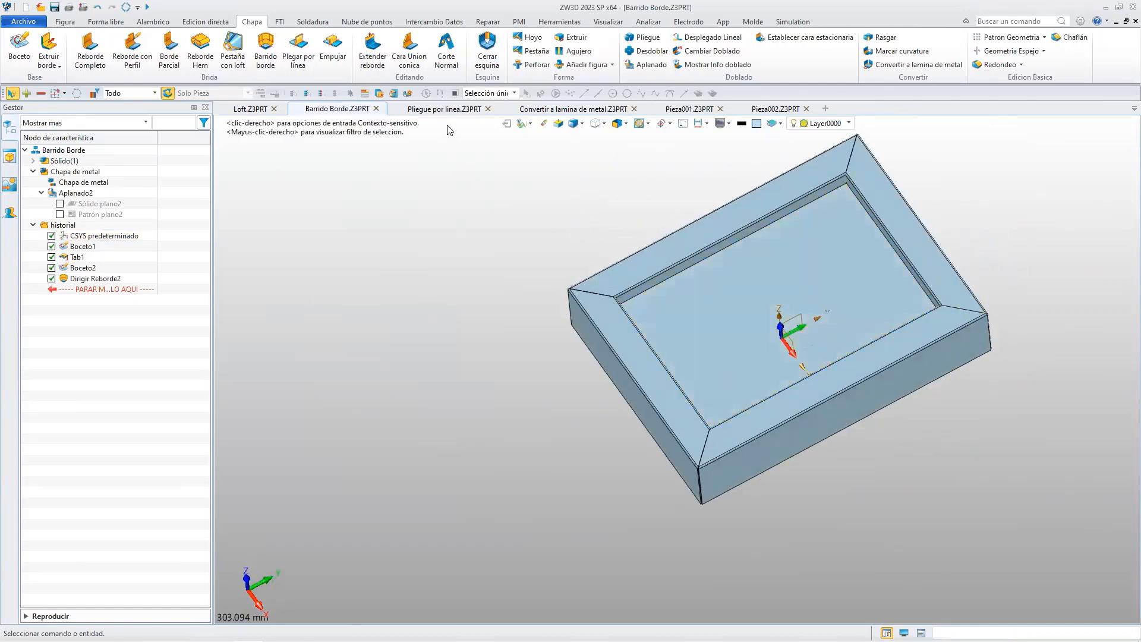
Switch to the Pliegue por linea.Z3PRT part and examine the sketched bend line at the base of the small tab.
click(445, 109)
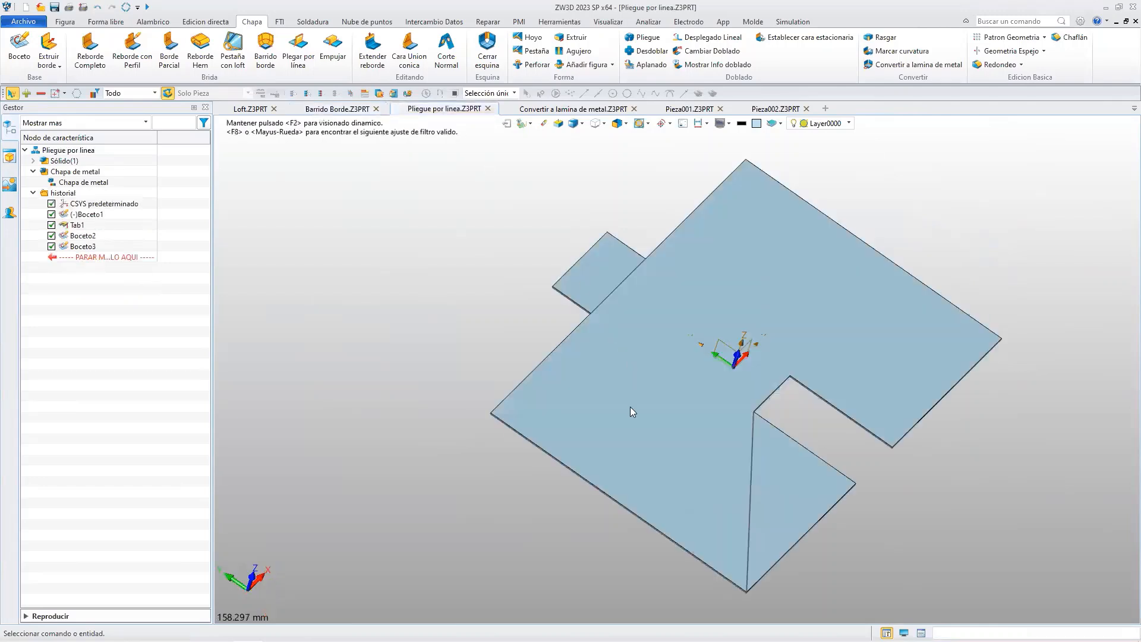
mouse_move(626, 417)
right_down()
mouse_move(625, 476)
mouse_move(631, 401)
right_up()
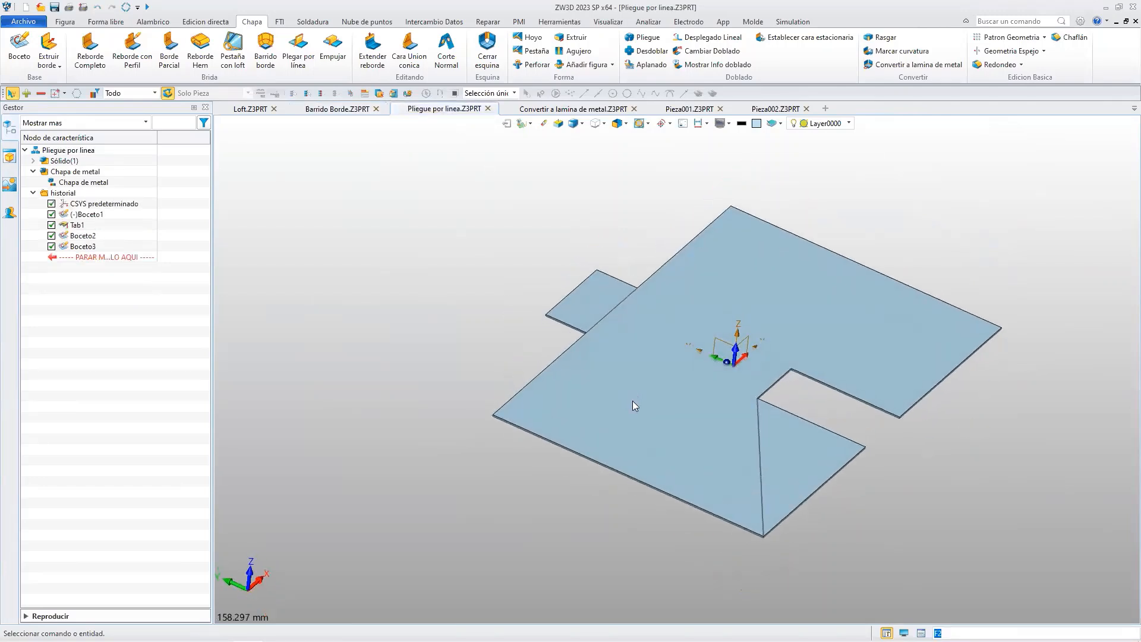
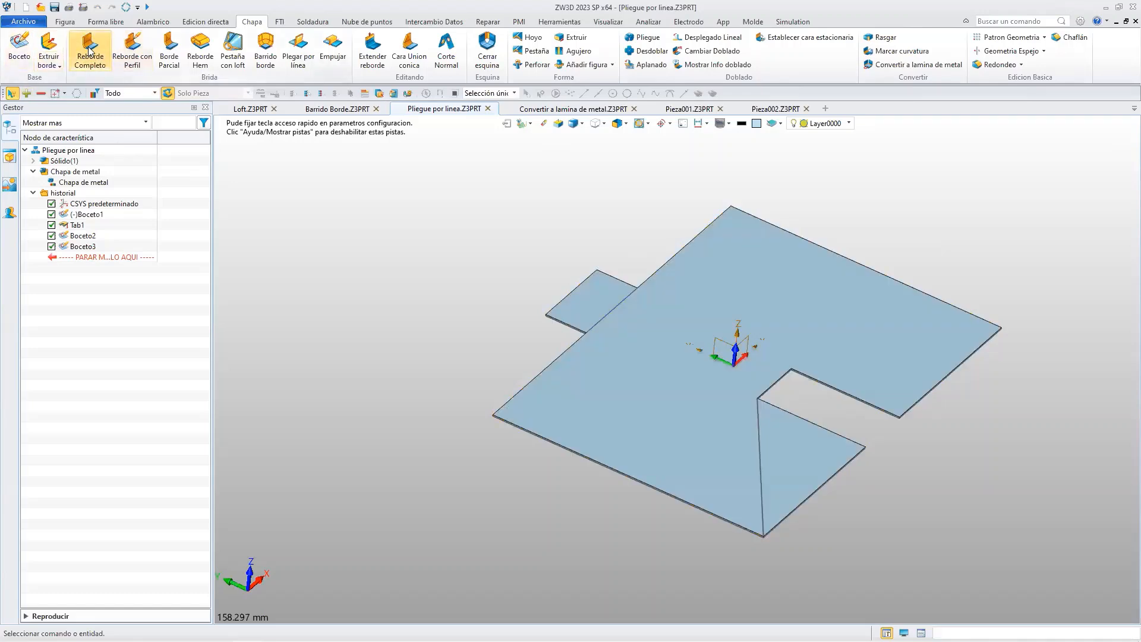
scroll(649, 315, down, 2)
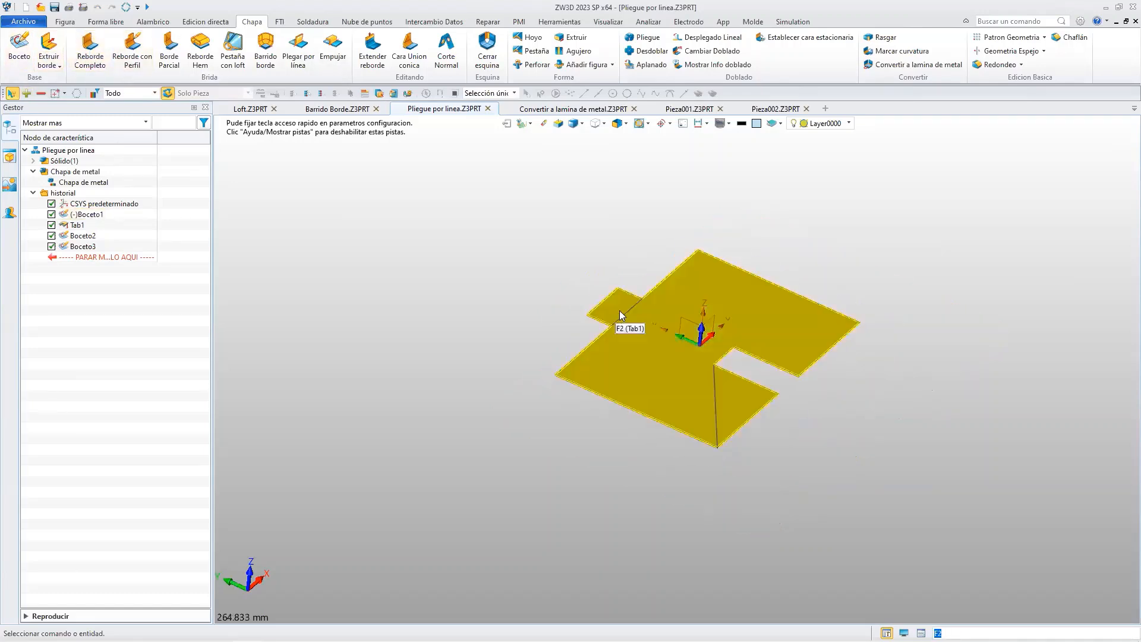
scroll(617, 320, up, 5)
click(720, 369)
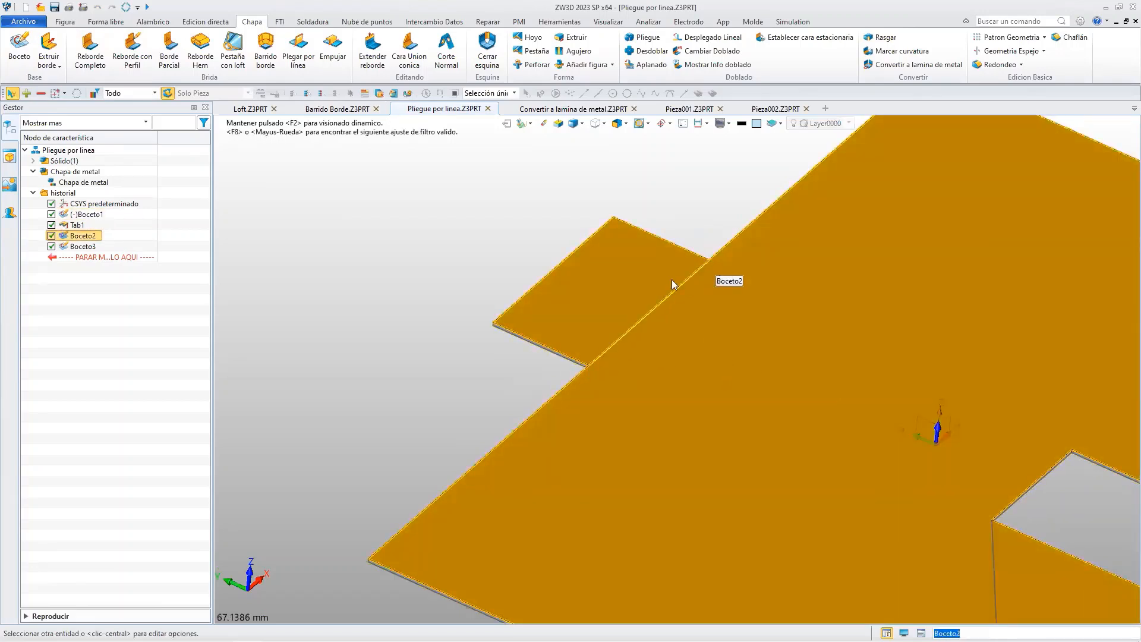
click(438, 267)
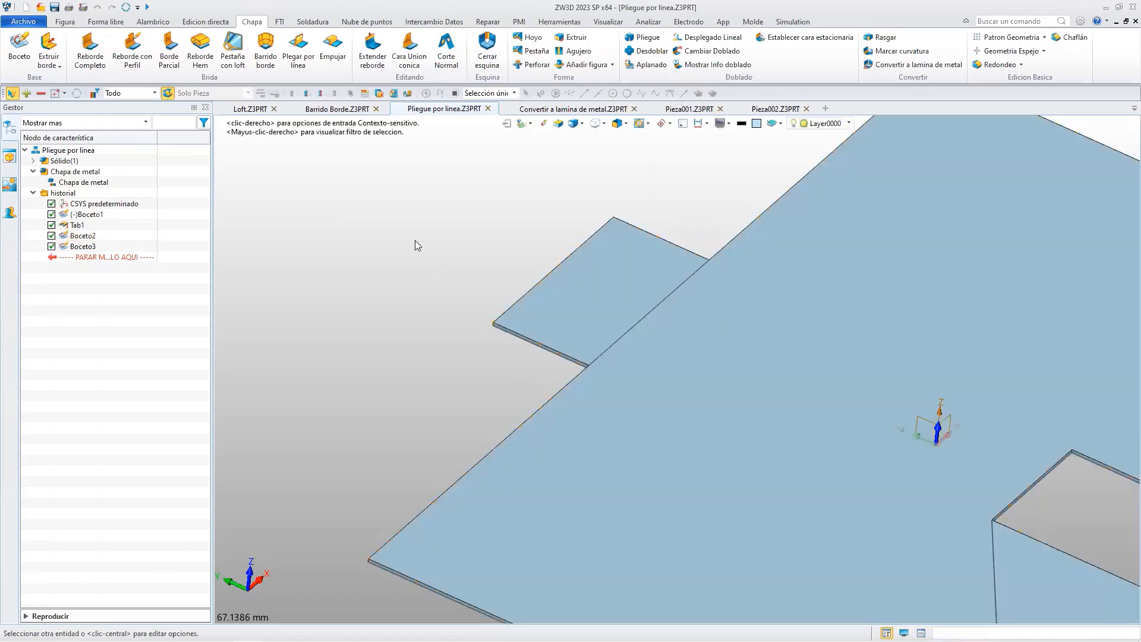
Start a line bend along the sketch line at the small tab's base, with the sheet's upper face as the face to bend.
click(298, 54)
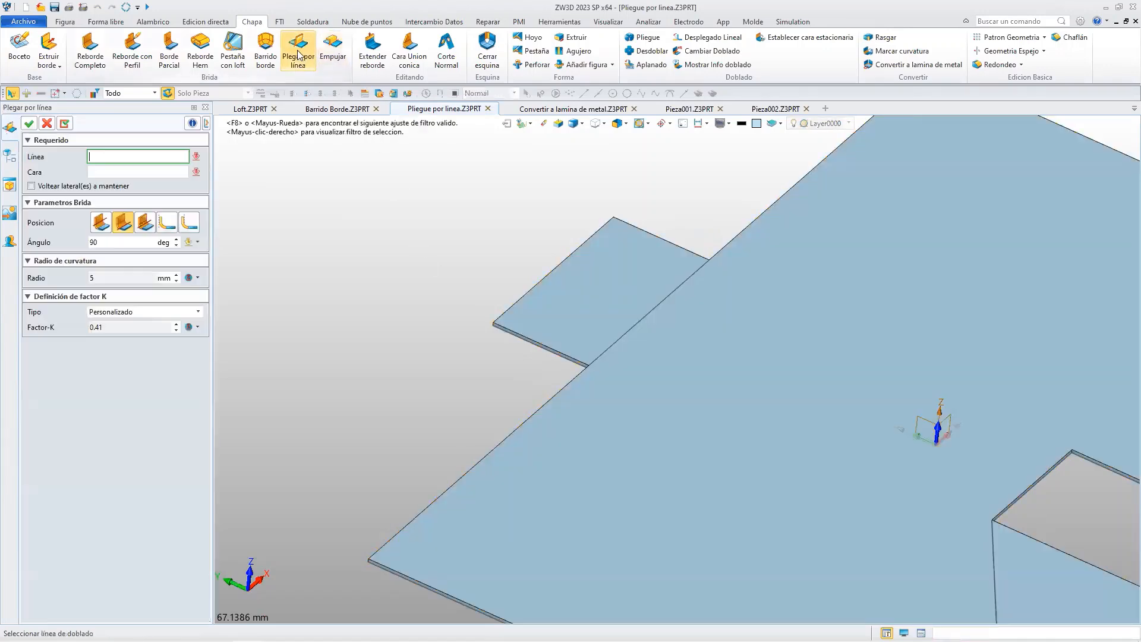
click(647, 314)
click(663, 317)
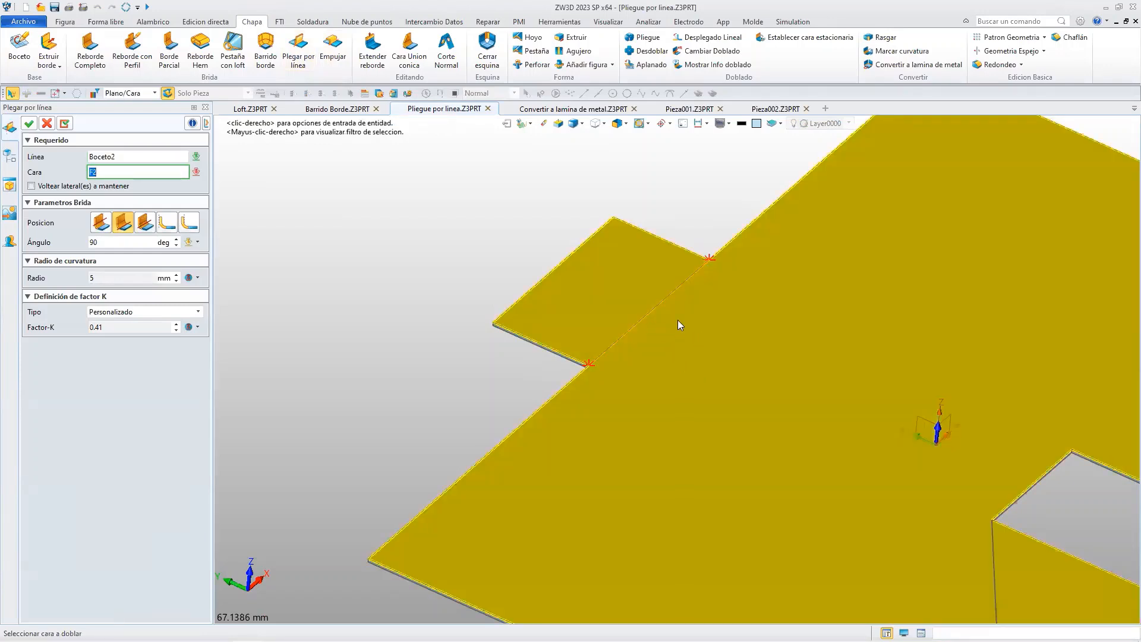
click(692, 352)
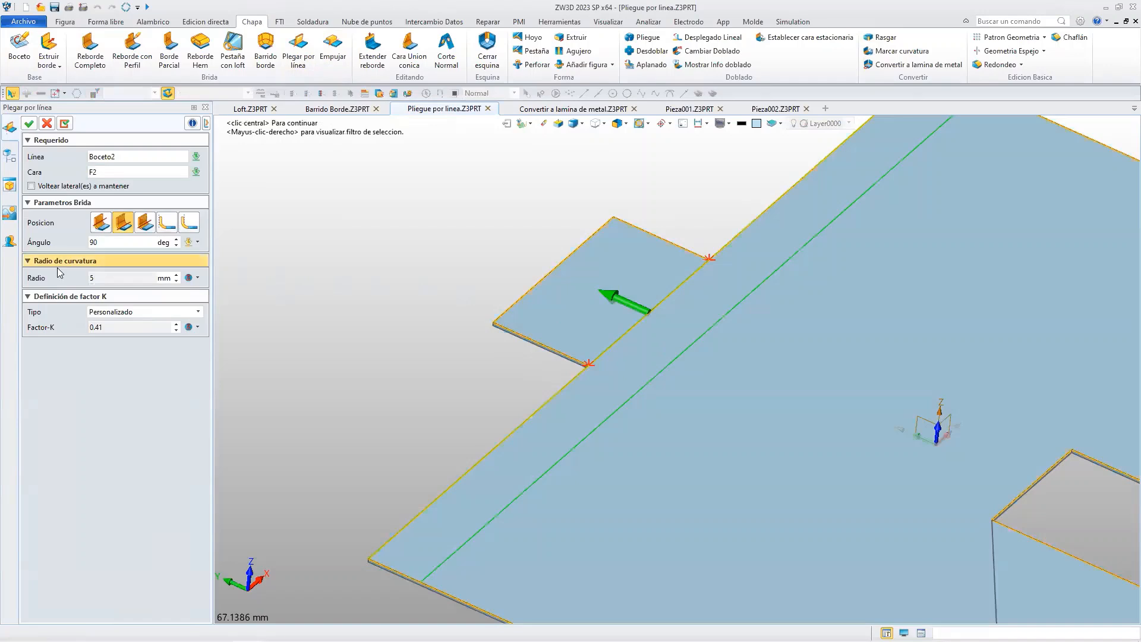
Set the line bend's radius to 0.5 mm and create it at 90°, keeping the small tab's side fixed.
click(198, 278)
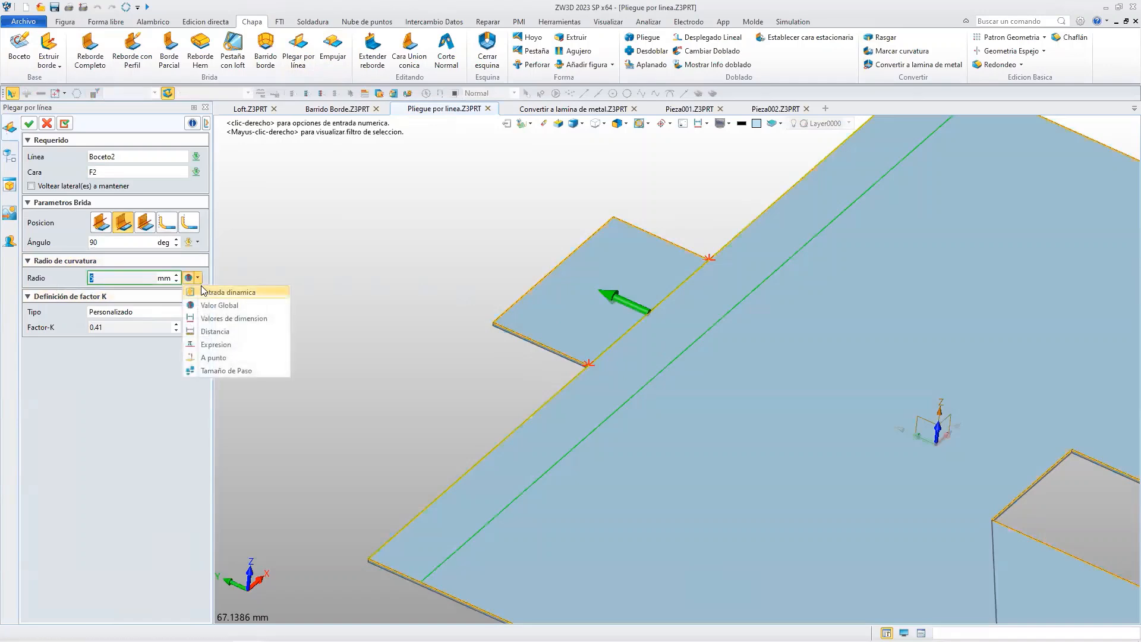
click(206, 291)
text(0.5)
key(Return)
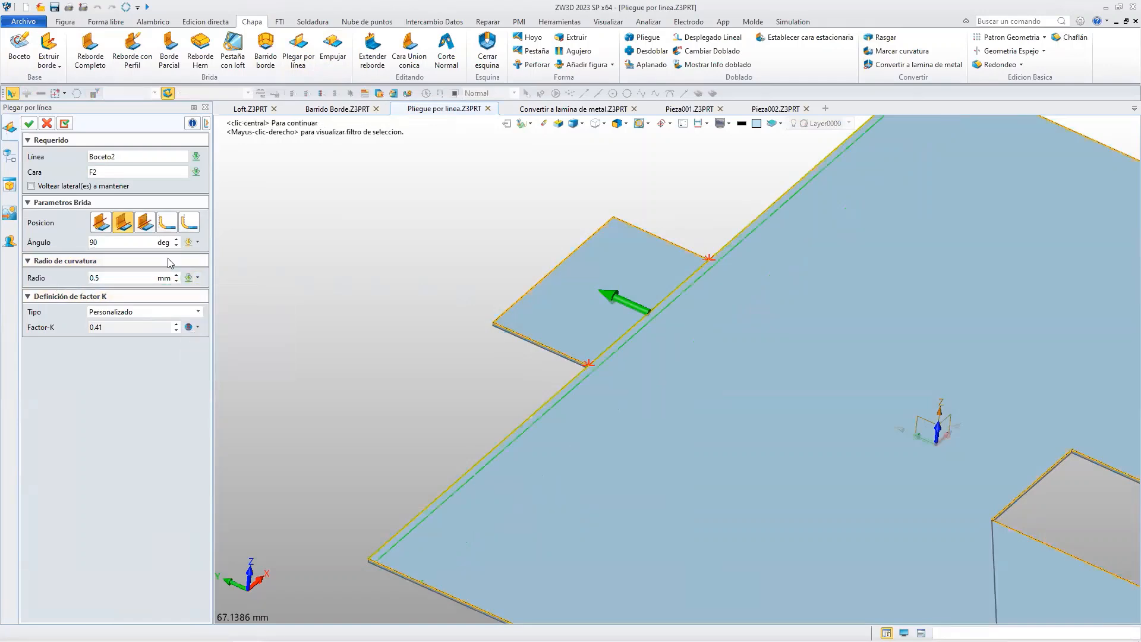
click(25, 122)
Inspect the bent sheet from other angles and undo the line bend.
scroll(532, 402, up, 3)
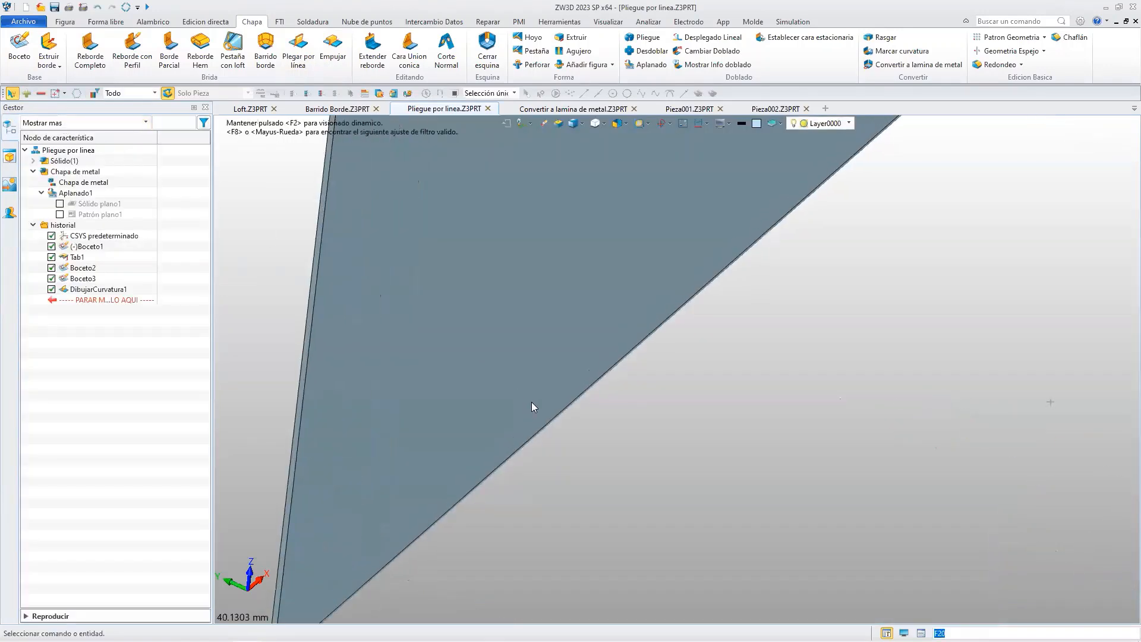
scroll(539, 403, down, 10)
right_drag(623, 416, 659, 410)
scroll(548, 388, up, 2)
scroll(547, 389, down, 5)
scroll(547, 388, up, 3)
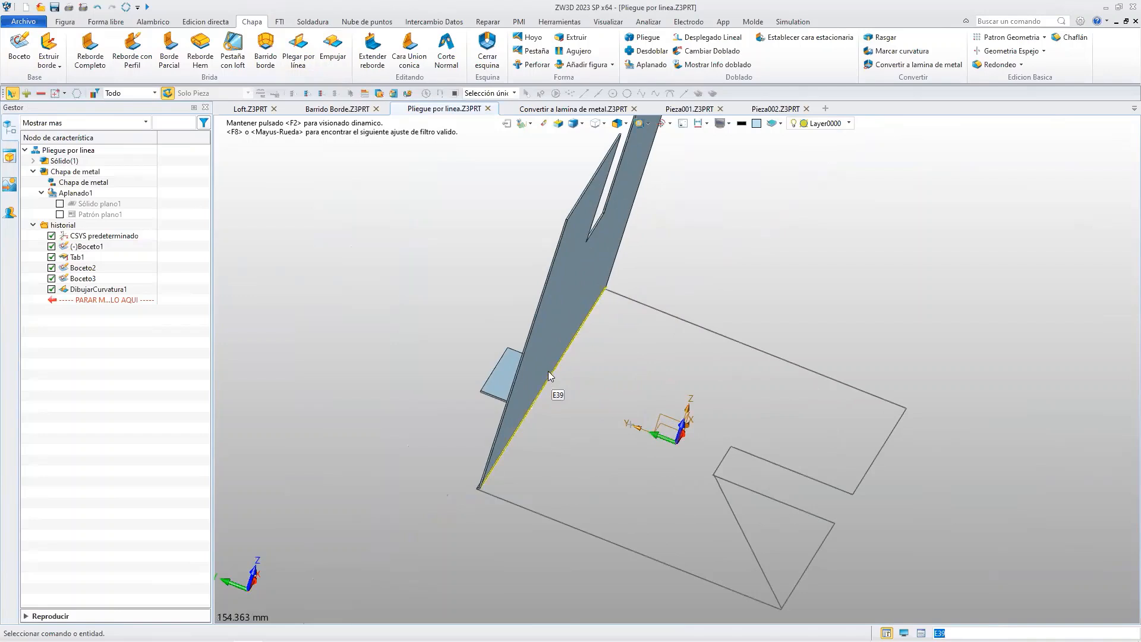
key(ctrl+z)
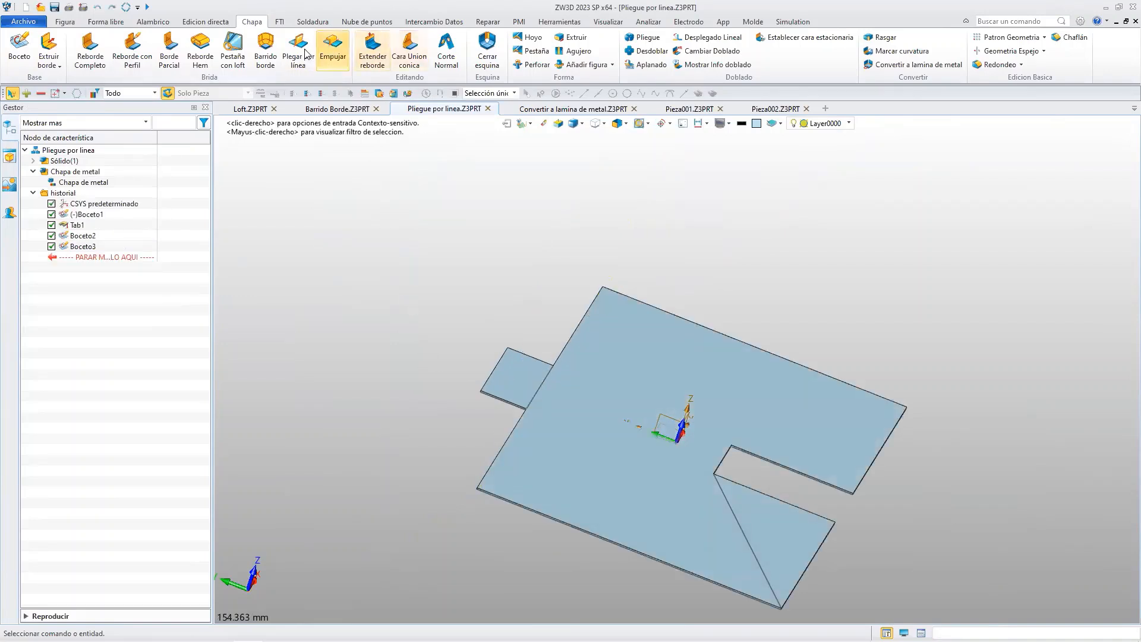
Start a line bend again on the sheet's upper face along the small tab's base line, with the side to keep flipped.
click(298, 56)
scroll(582, 428, up, 3)
click(488, 363)
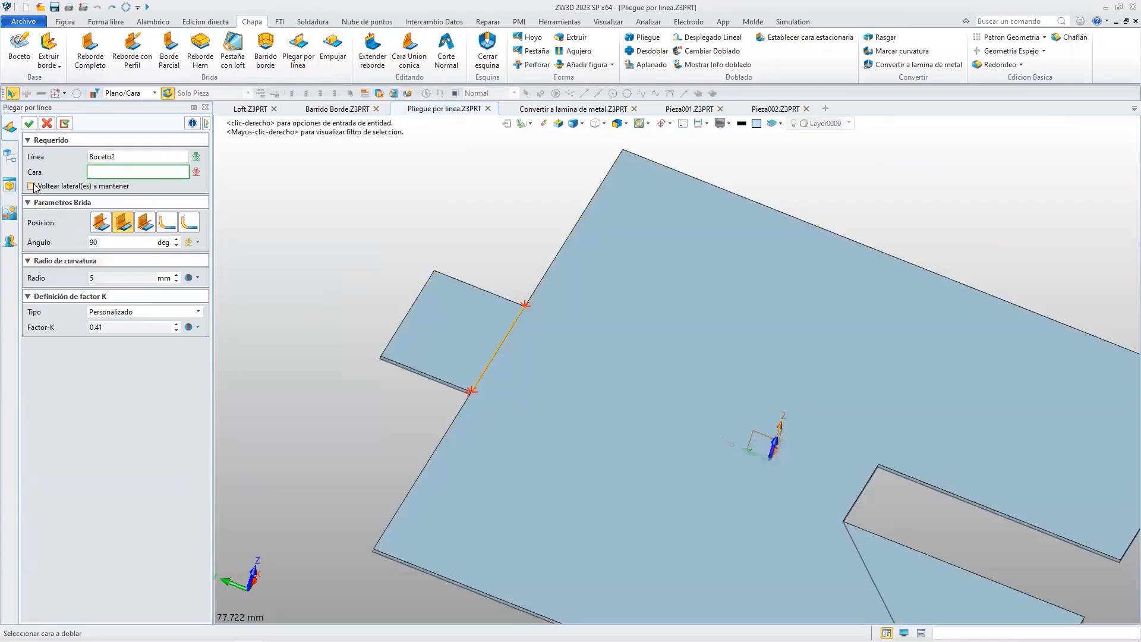
click(32, 186)
click(463, 323)
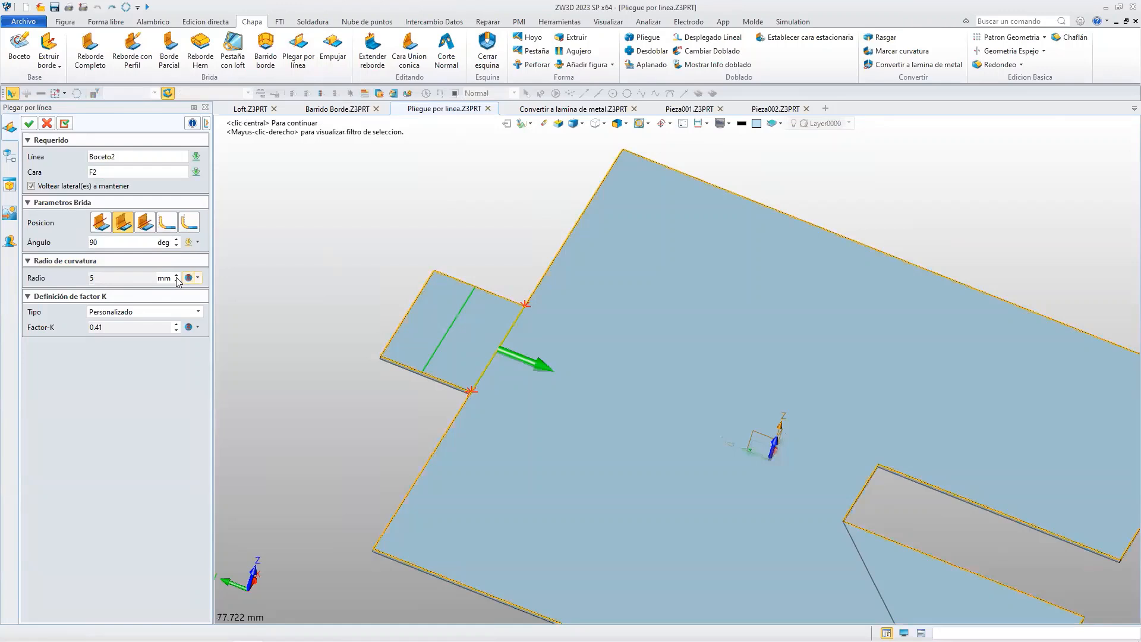
Set the radius of the flipped line bend to 0.5 mm.
click(198, 278)
click(145, 275)
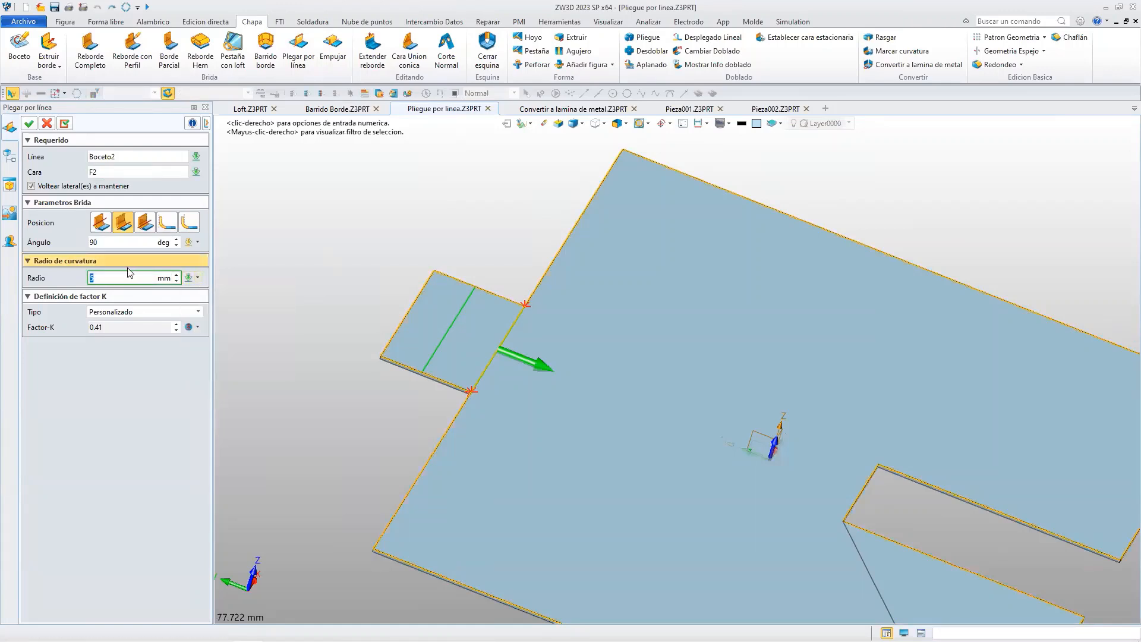
key(Return)
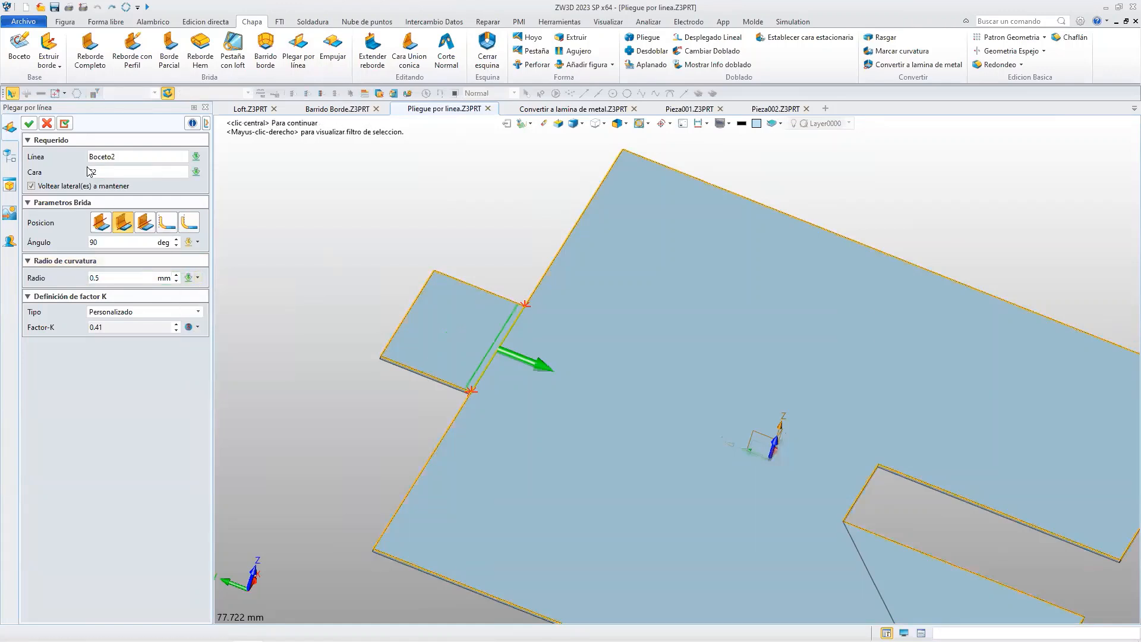
Create the flipped 90° line bend along the small tab's base line and check the upright tab.
right_drag(528, 397, 496, 394)
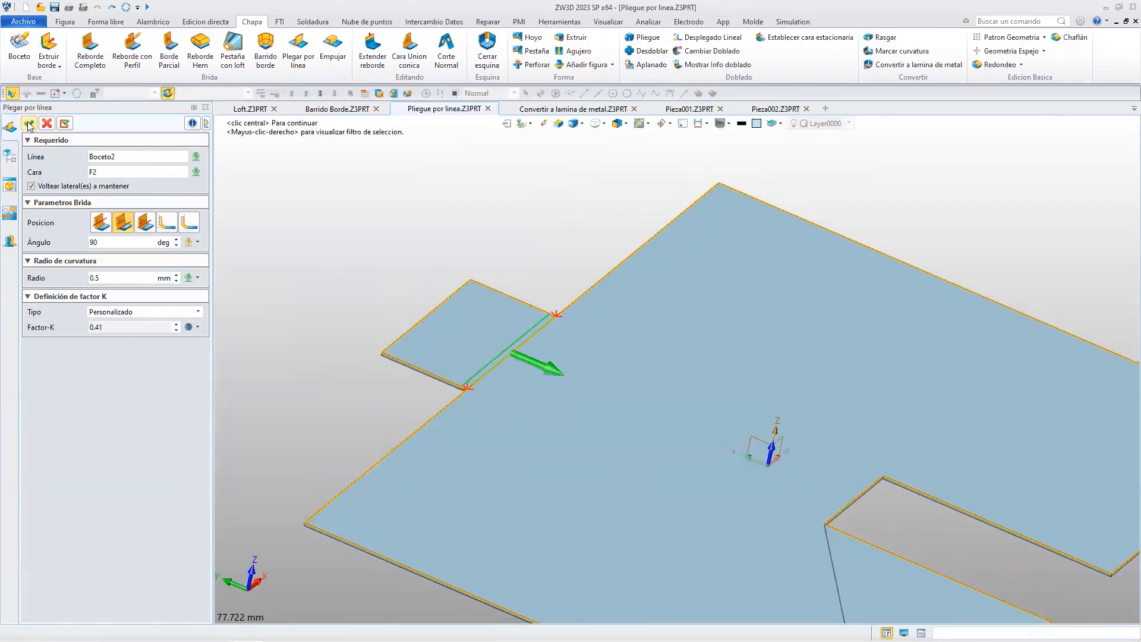
click(29, 123)
mouse_move(643, 386)
right_down()
mouse_move(642, 376)
mouse_move(648, 402)
right_up()
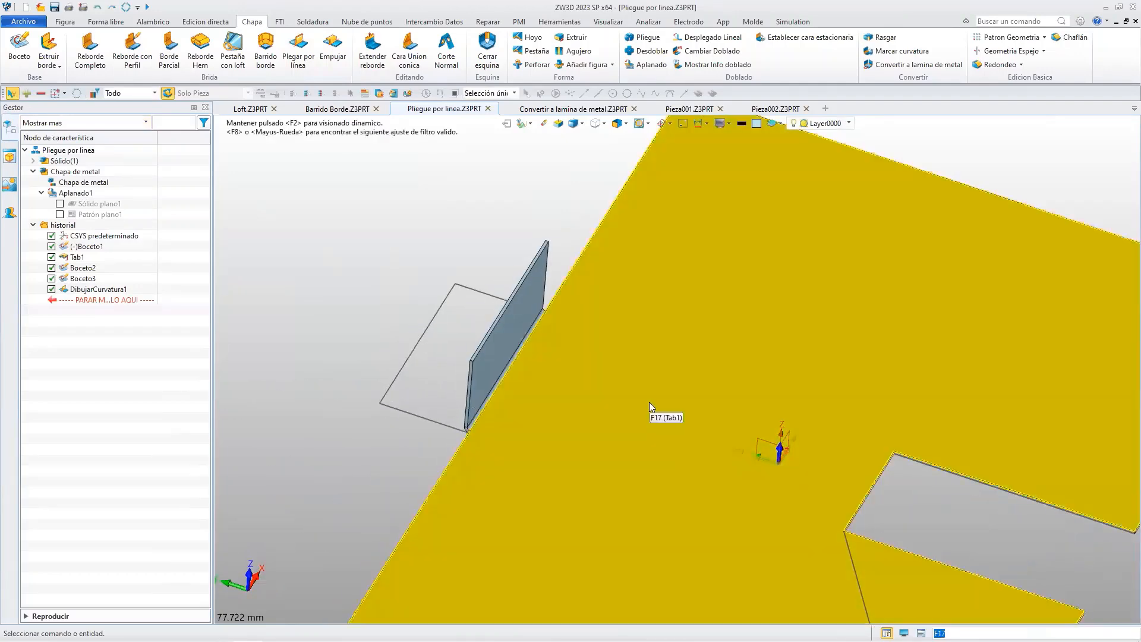
scroll(648, 386, down, 5)
scroll(700, 437, up, 4)
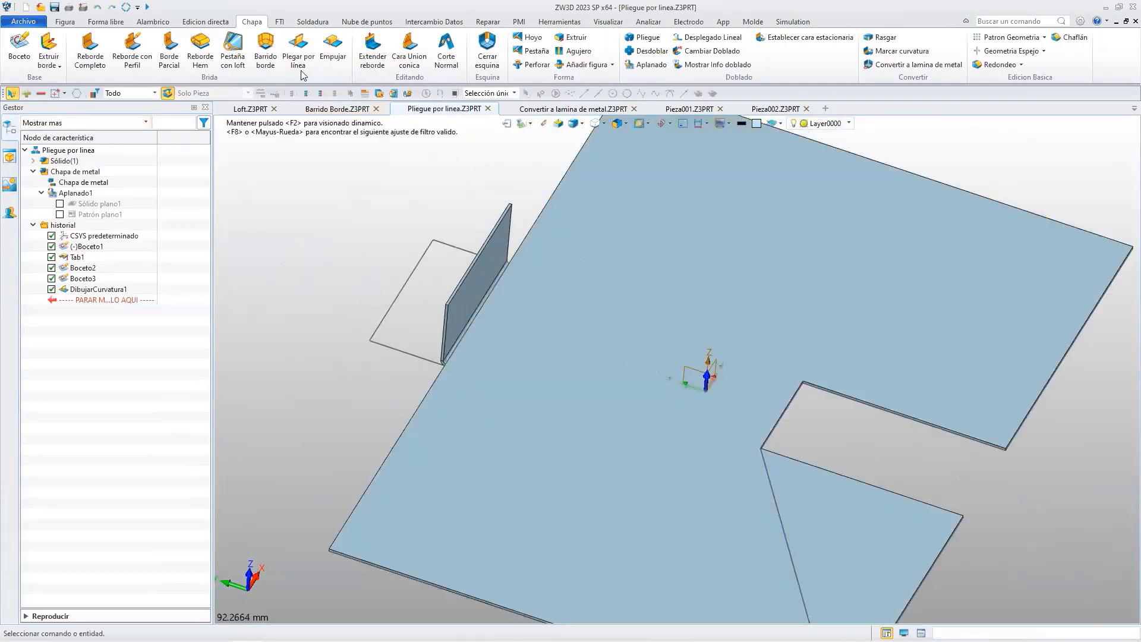
Start a line bend along the diagonal line from the notch's inner corner to the sheet's outer corner, with the angle at 45°.
click(298, 48)
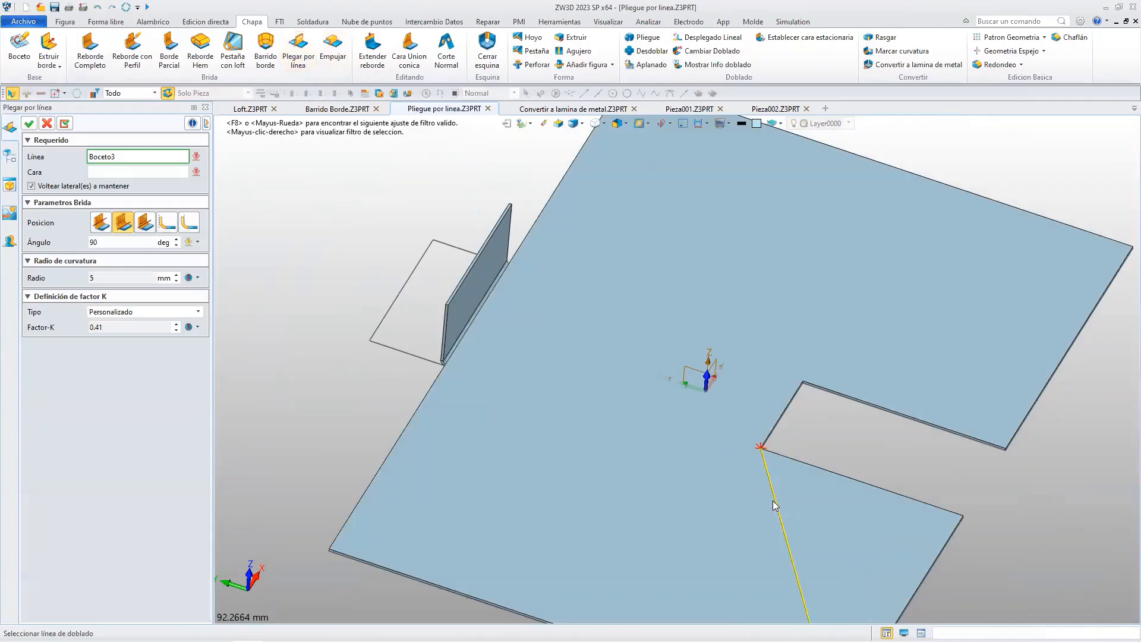
click(772, 500)
scroll(828, 514, up, 3)
scroll(827, 515, down, 5)
scroll(826, 516, up, 2)
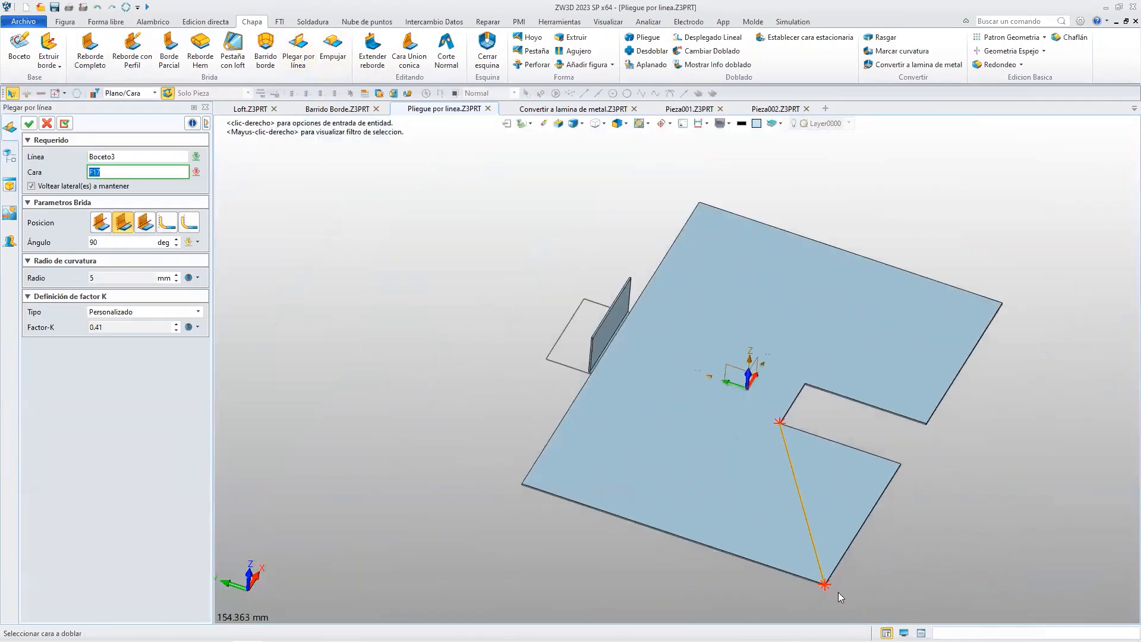
scroll(837, 592, up, 5)
drag(106, 243, 62, 246)
key(Return)
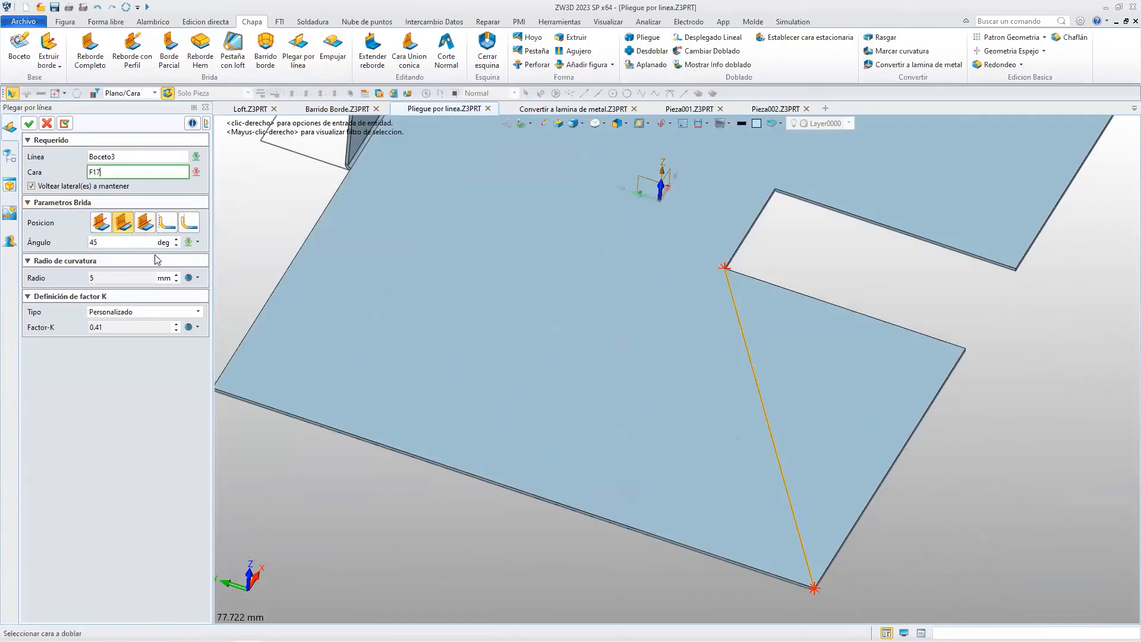
Set the diagonal bend's radius to 0.5 mm, choose the sheet's upper face, and create the bend.
click(198, 278)
click(128, 278)
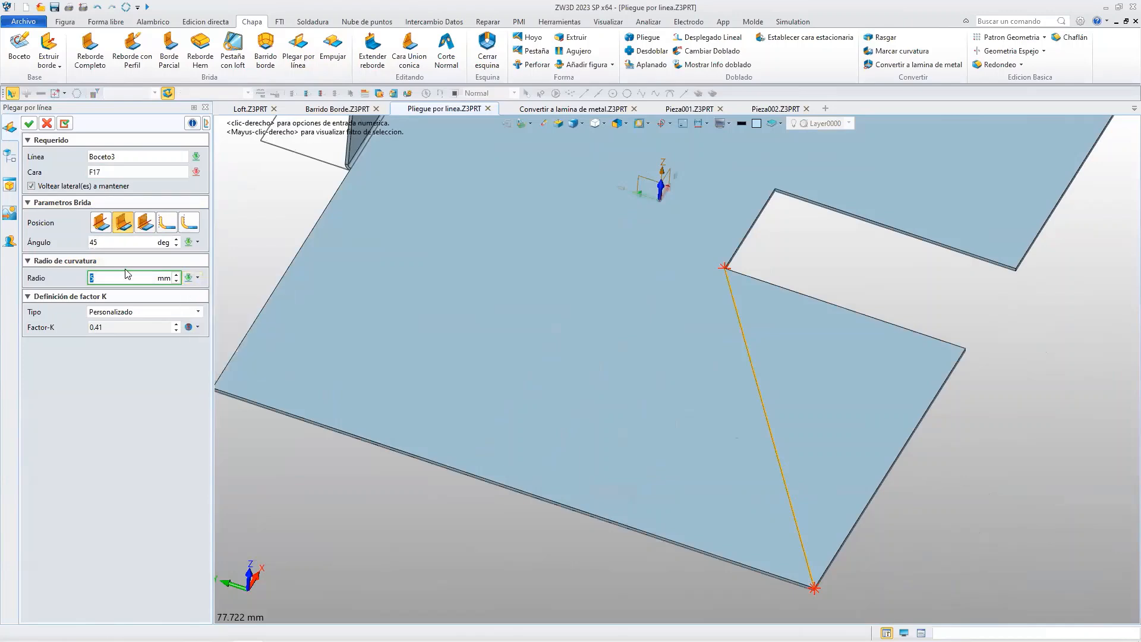
key(Return)
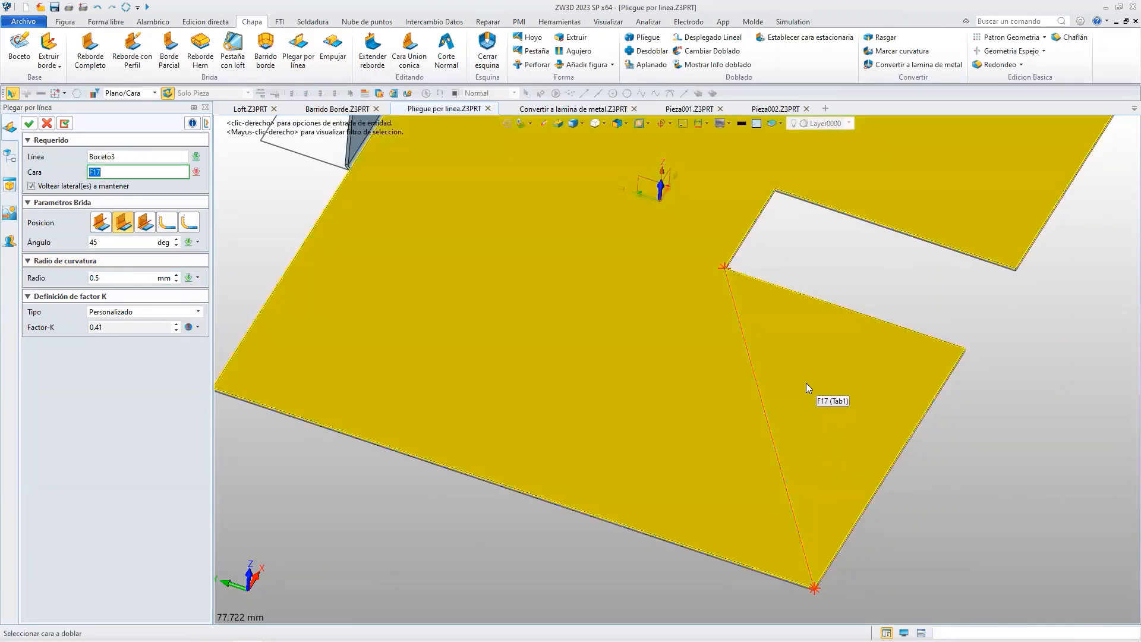
click(806, 383)
scroll(776, 394, down, 6)
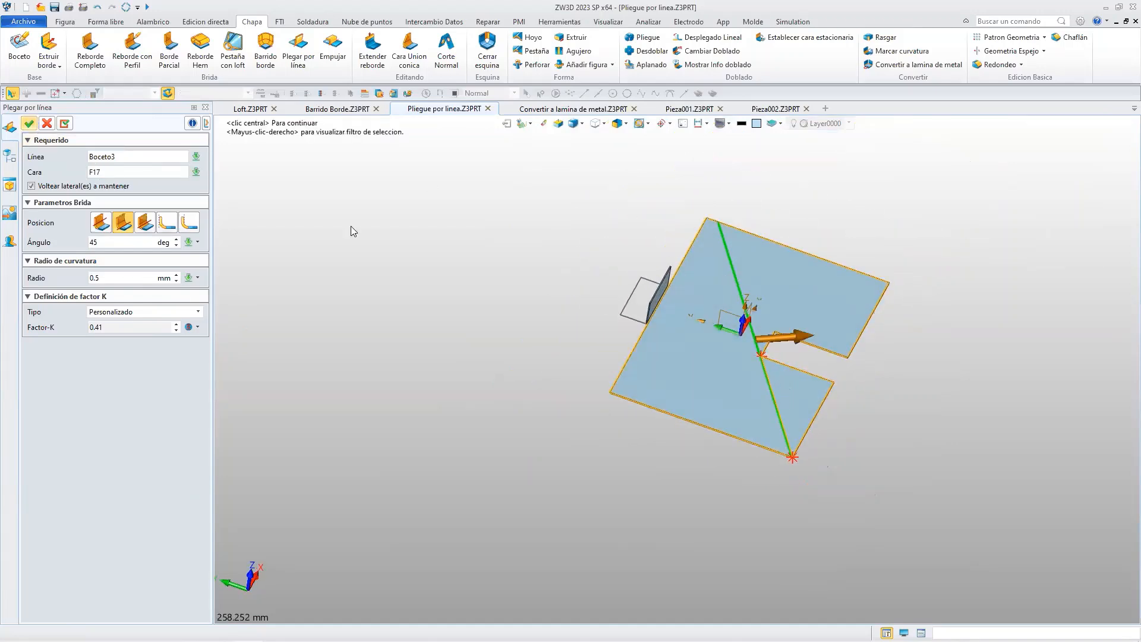
middle_click(703, 212)
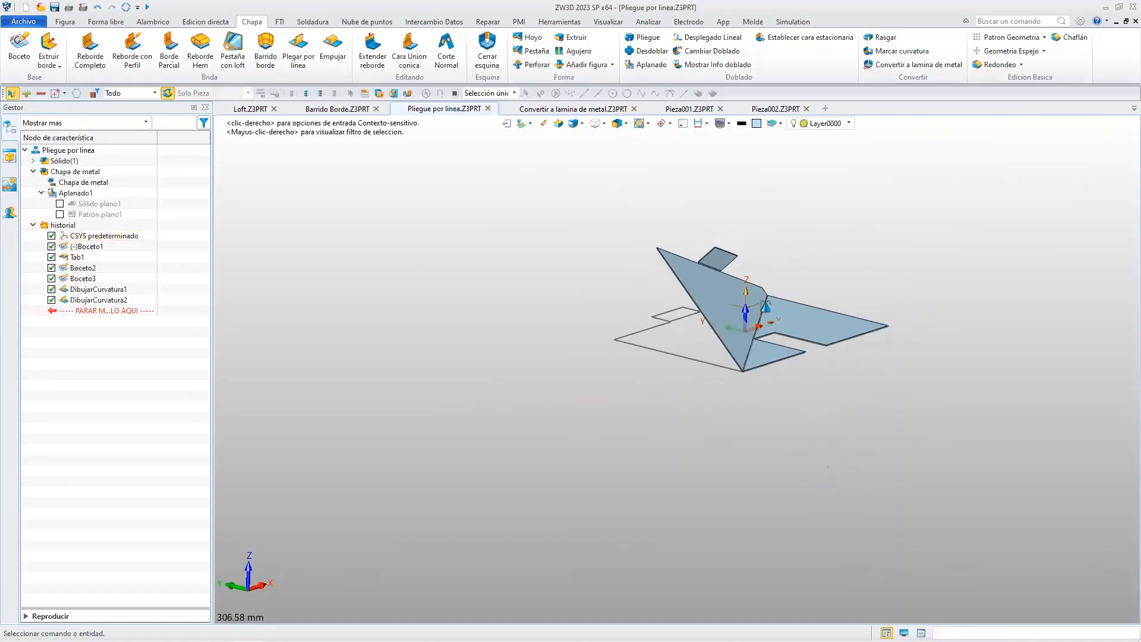
Start a sketch on the notched sheet face beside the diagonal bend.
scroll(748, 331, up, 5)
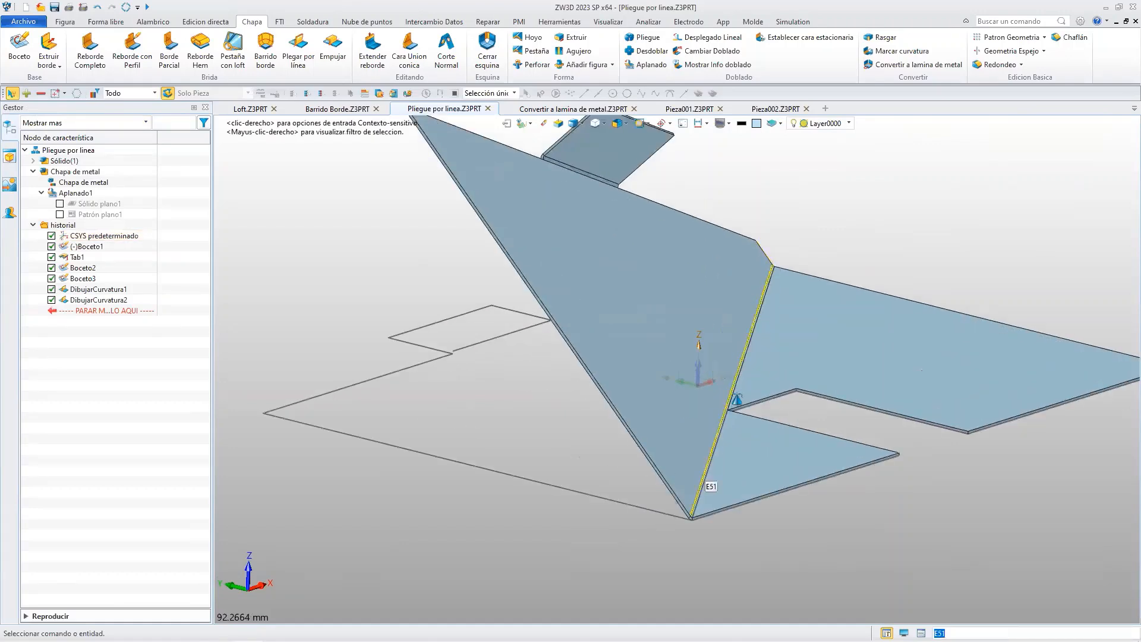
scroll(879, 416, down, 3)
middle_drag(875, 450, 783, 356)
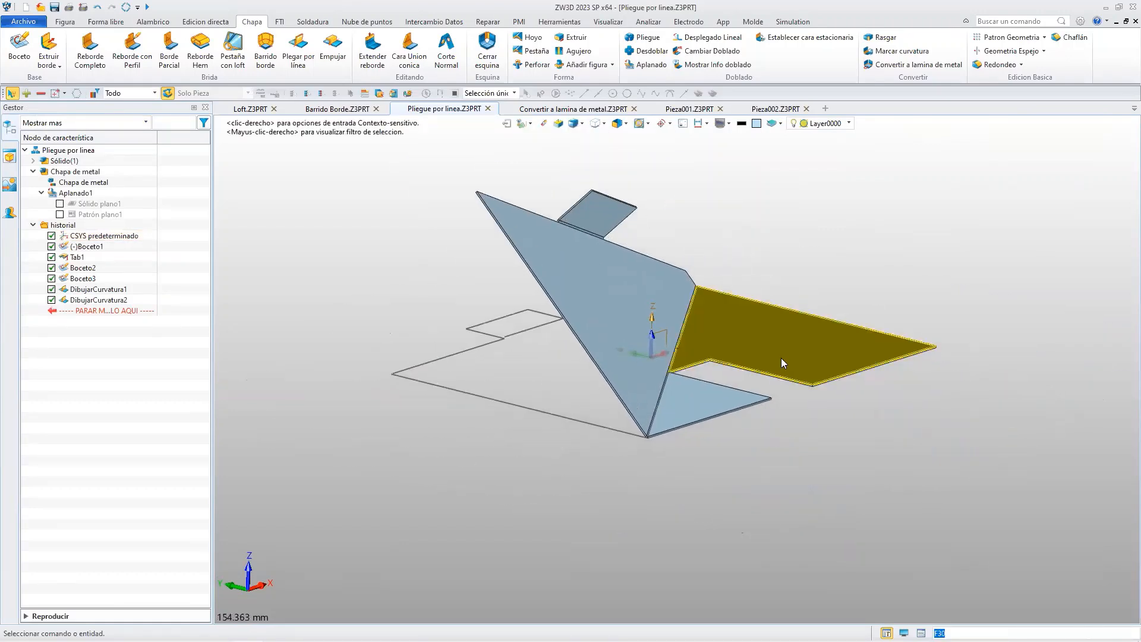
right_drag(783, 355, 749, 445)
scroll(818, 397, up, 2)
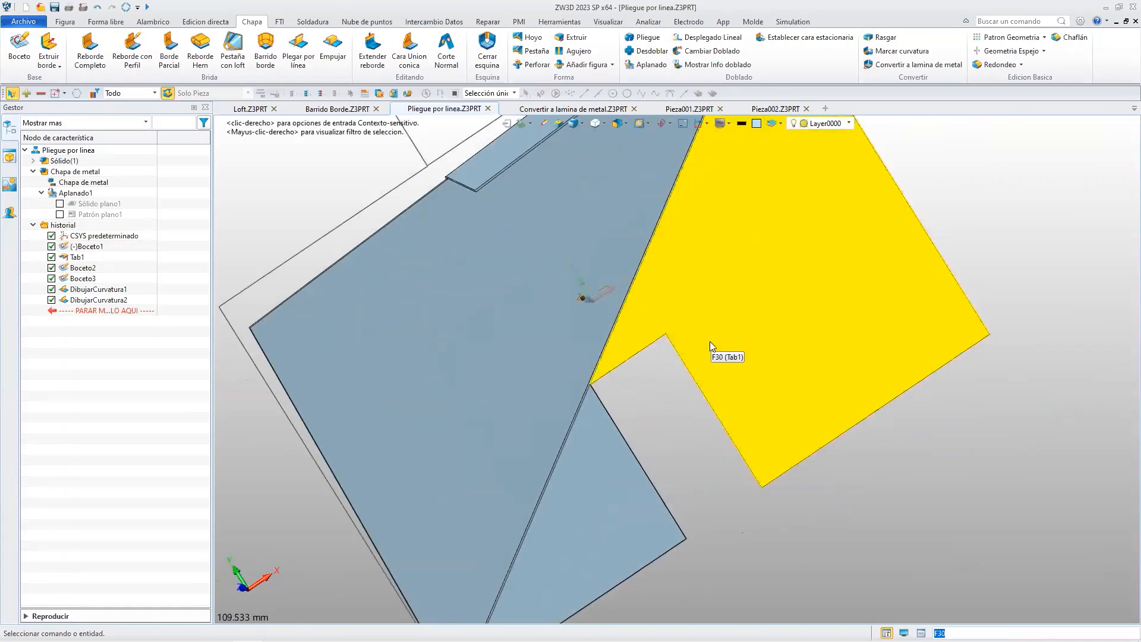
click(710, 341)
click(19, 49)
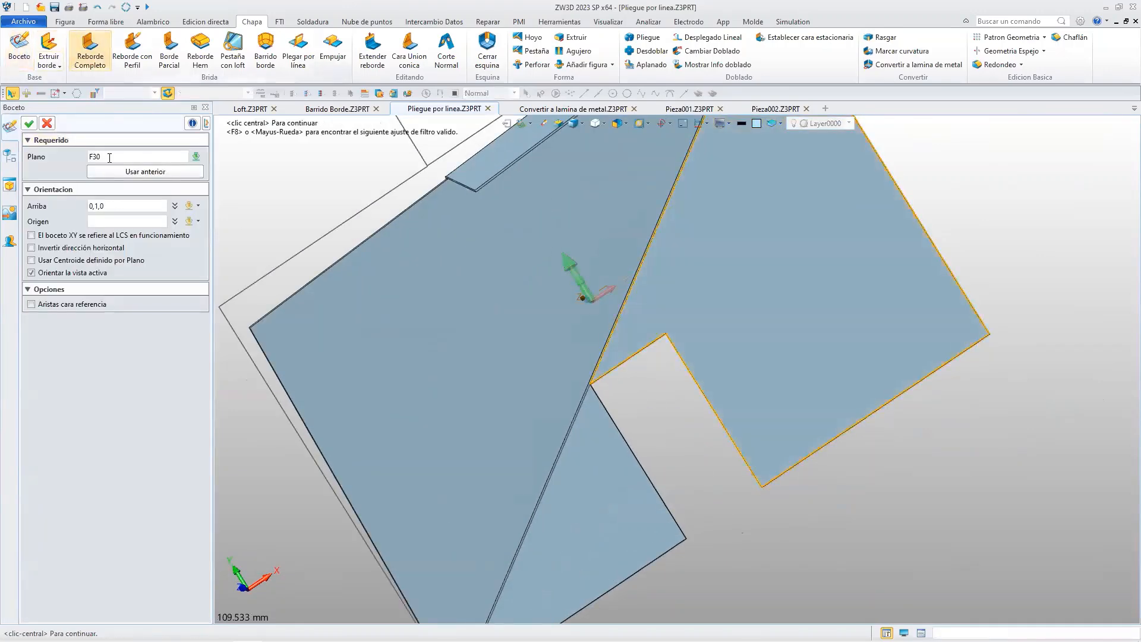
click(28, 123)
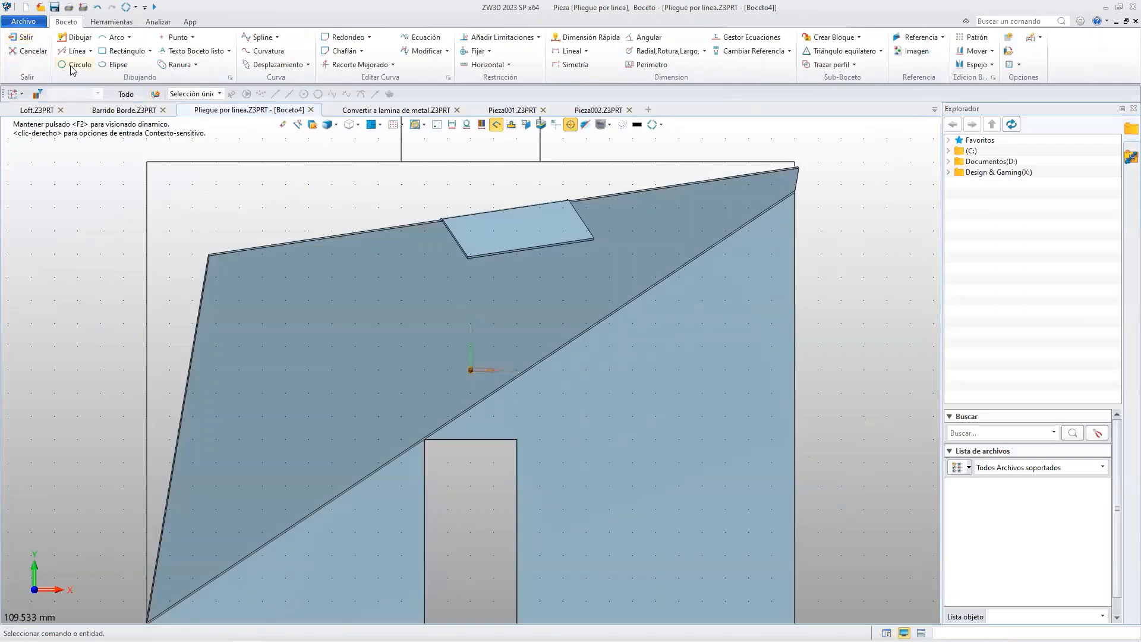
Sketch a line about 70.7 mm long from the notch's side edge near its inner corner to the sheet's outer corner, and exit the sketch.
click(76, 50)
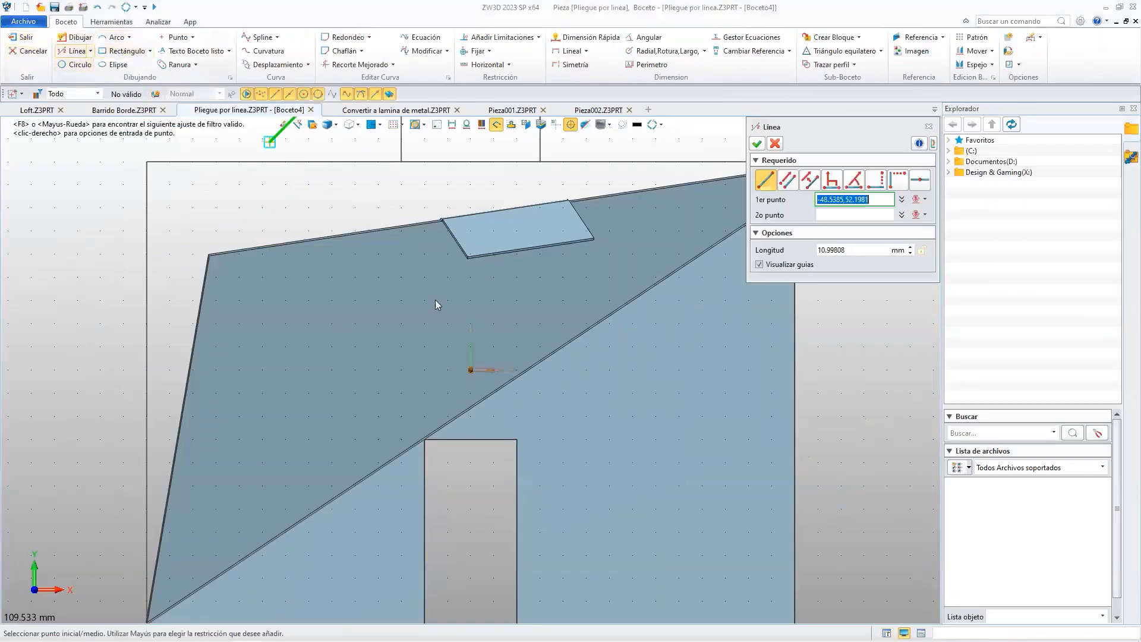
click(515, 451)
scroll(707, 557, up, 3)
scroll(707, 557, down, 5)
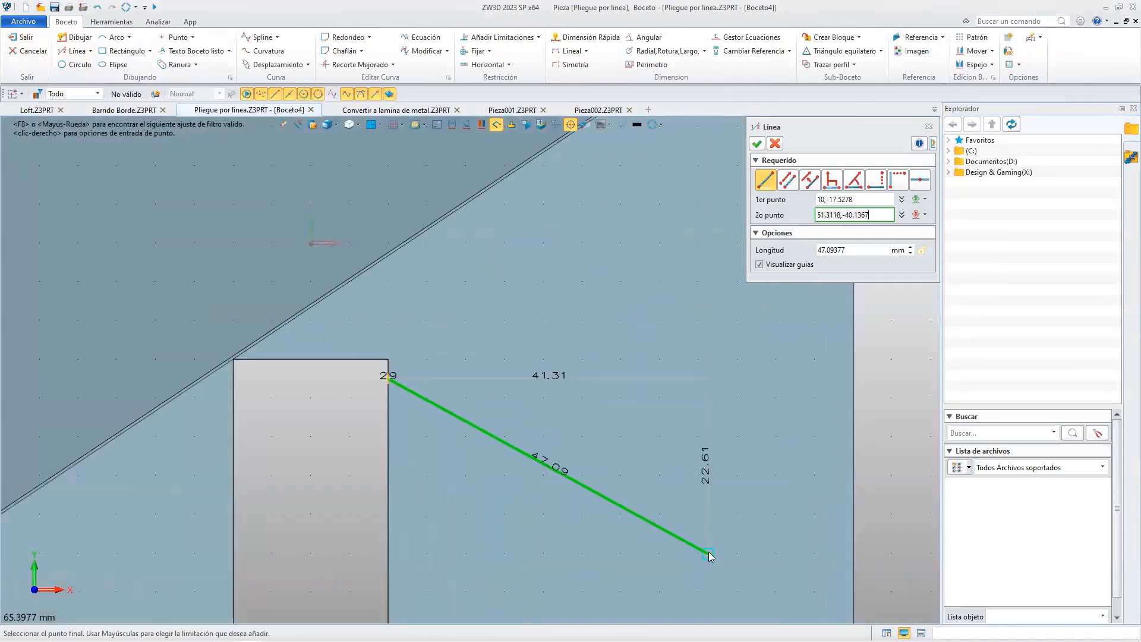
click(764, 607)
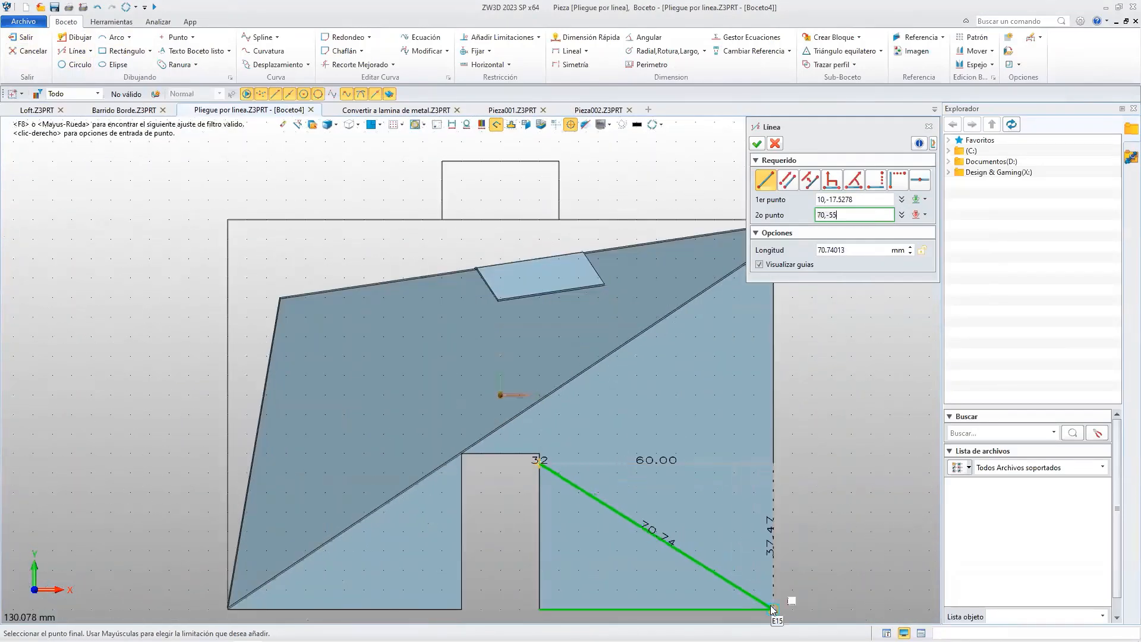
click(757, 146)
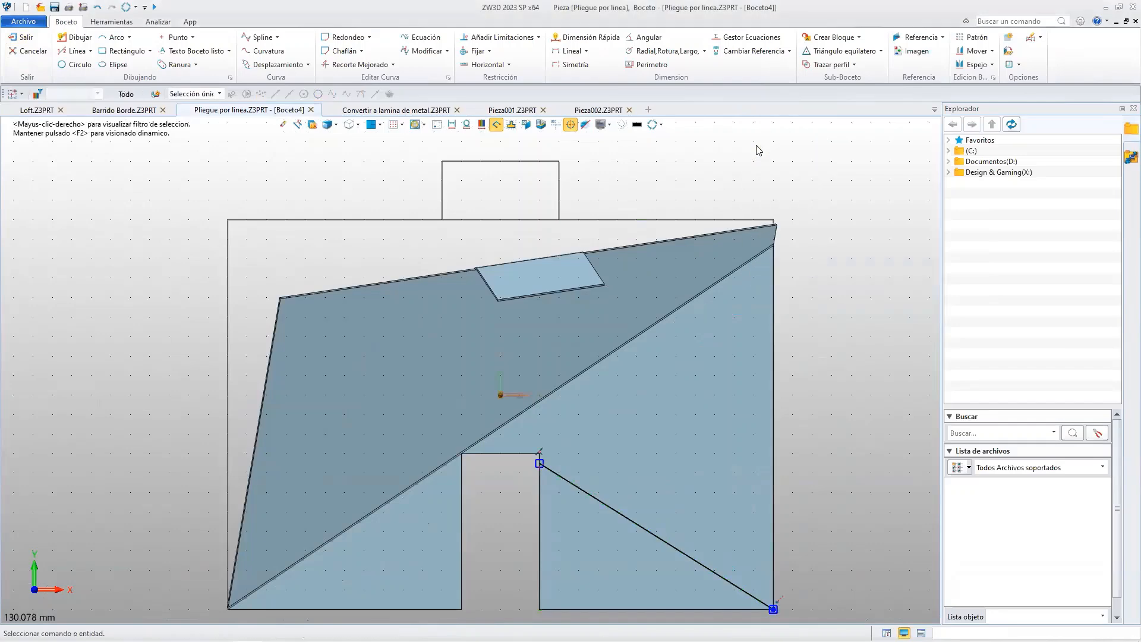
click(24, 38)
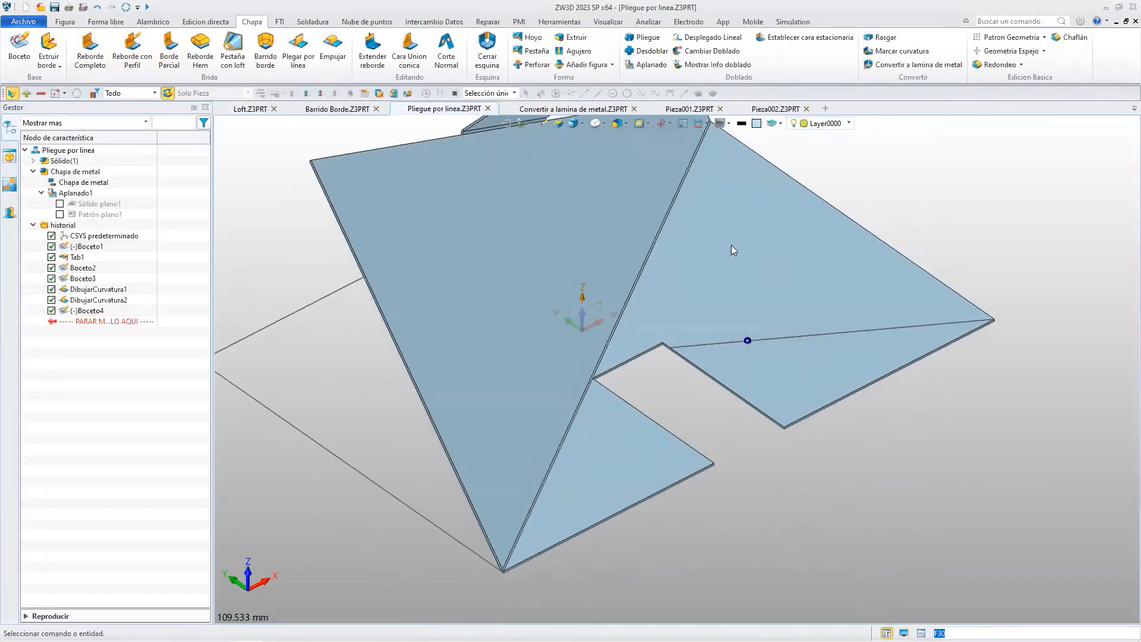
Create a line bend on the notched face along the newly sketched line, with a 45° angle and 0.5 mm radius.
click(298, 53)
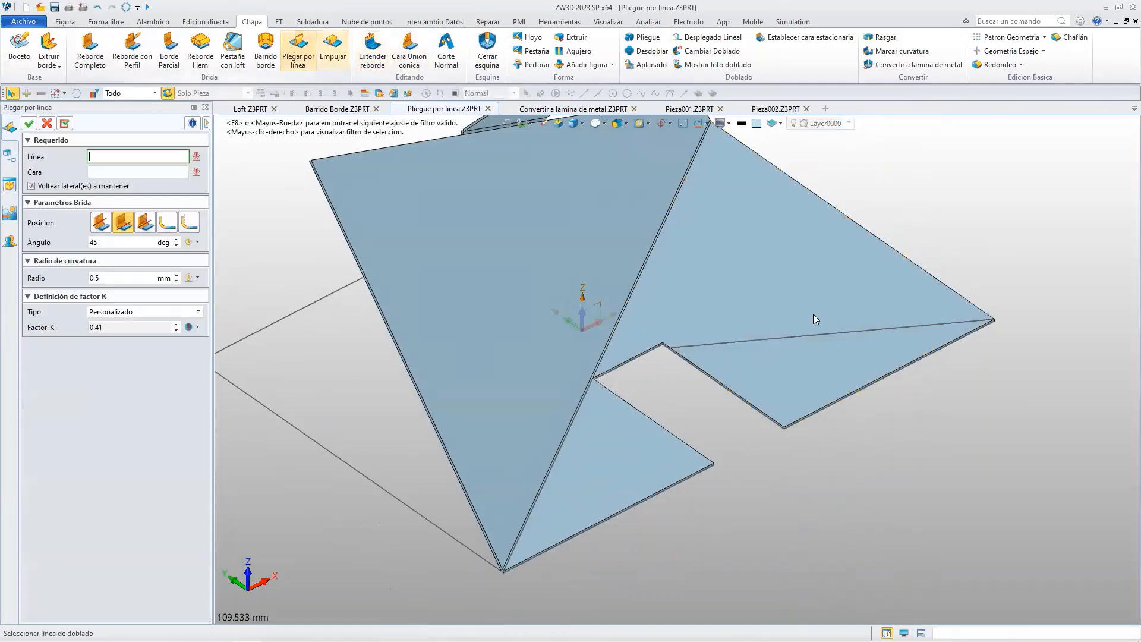
click(793, 342)
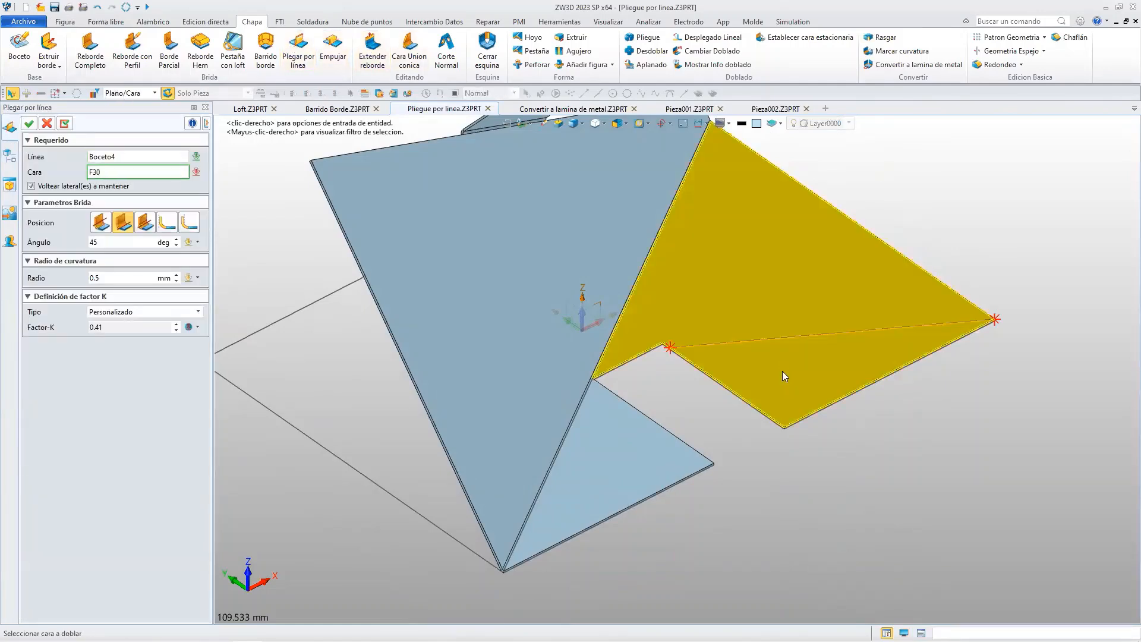
click(781, 371)
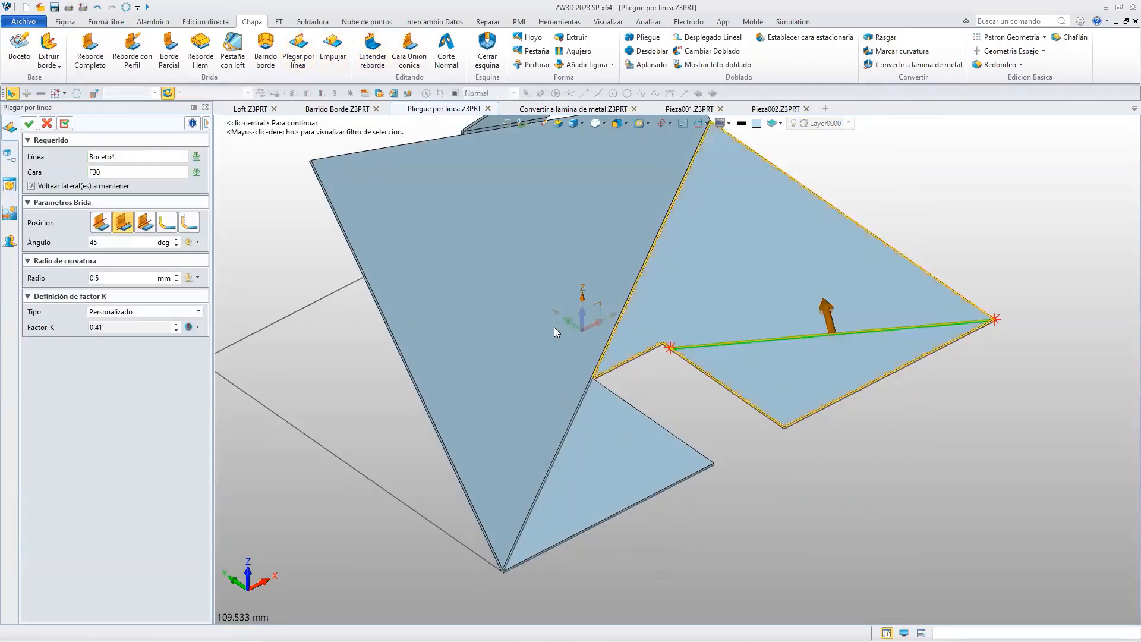
click(27, 122)
right_drag(797, 340, 878, 341)
scroll(877, 340, up, 2)
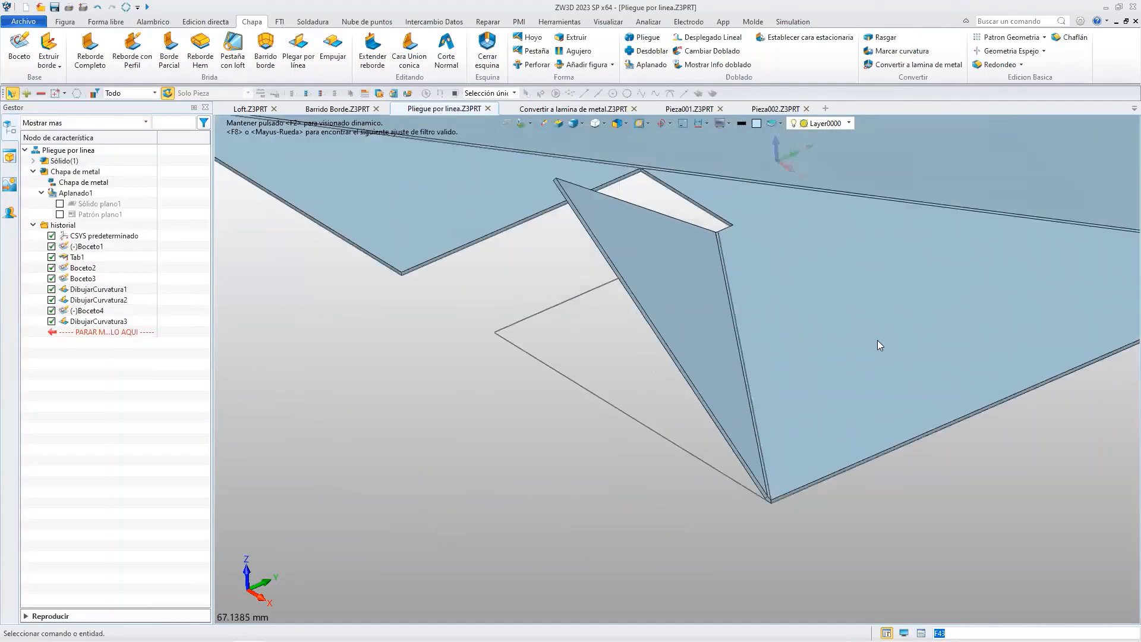
scroll(877, 340, down, 8)
scroll(885, 233, up, 2)
mouse_move(906, 239)
right_down()
mouse_move(848, 240)
mouse_move(903, 238)
right_up()
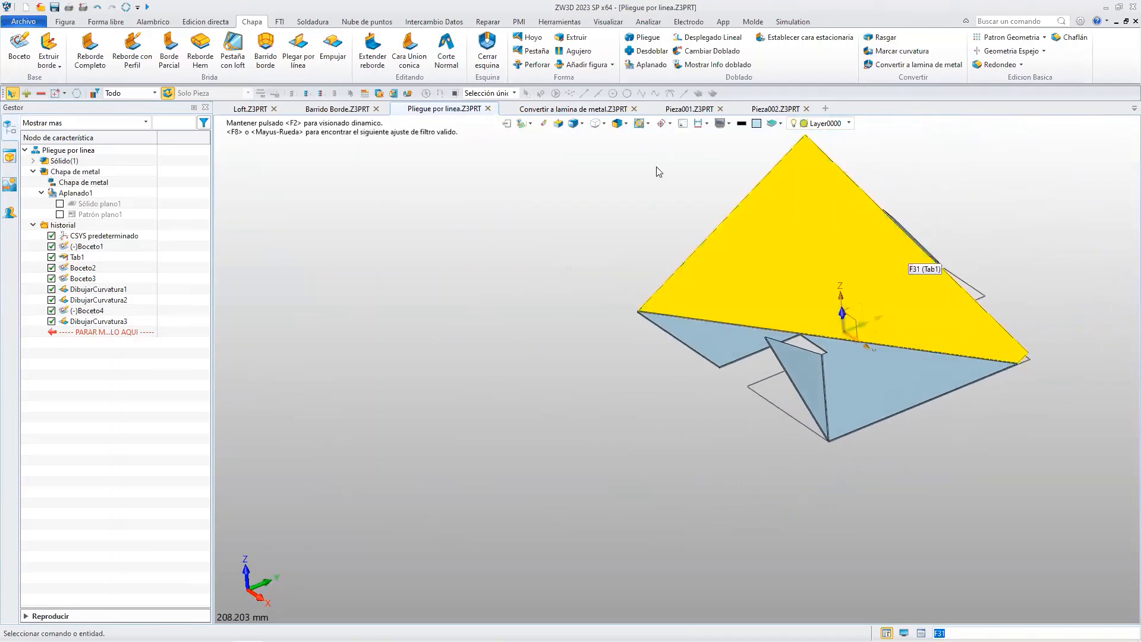
Unfold the whole bent sheet and examine the bend zones on the flattened part.
click(650, 51)
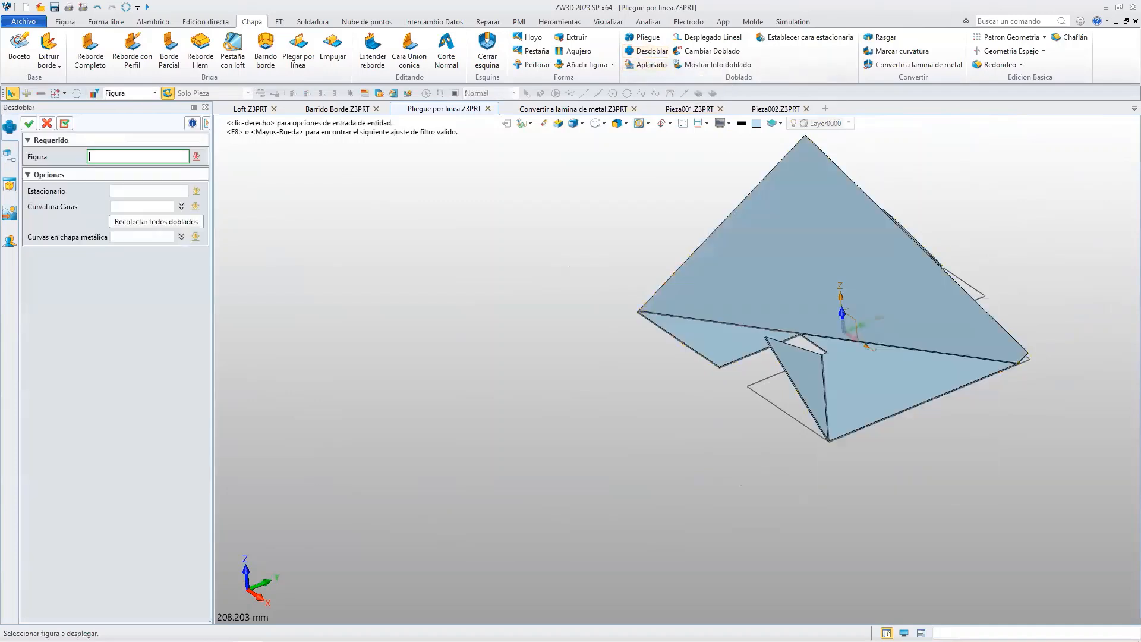
click(947, 357)
click(25, 126)
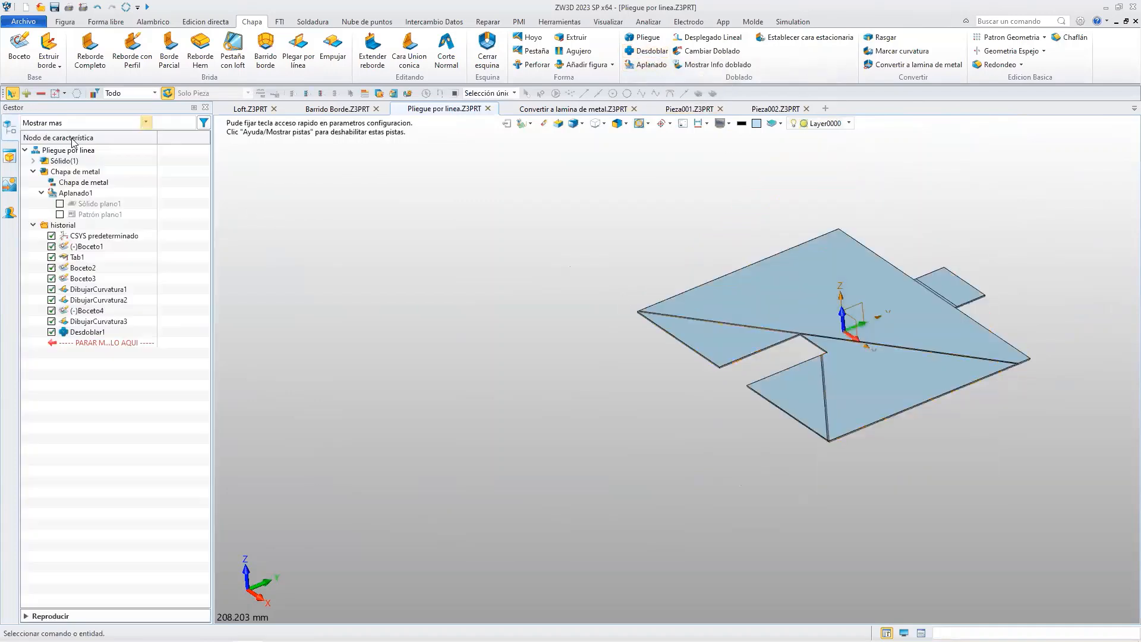
middle_drag(861, 322, 675, 278)
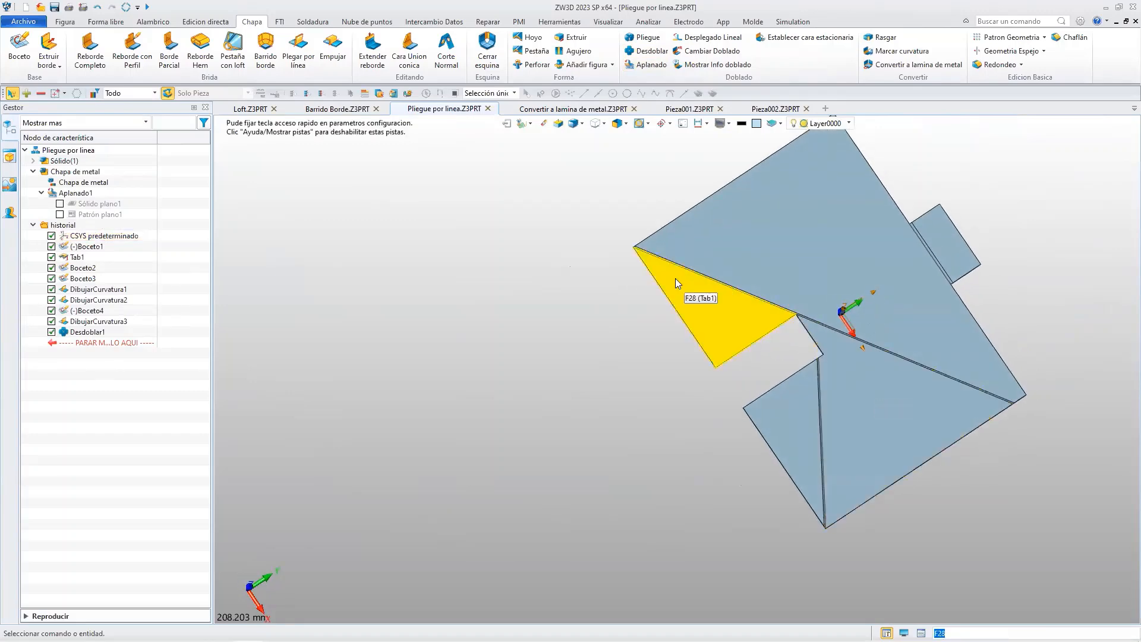
scroll(845, 369, up, 5)
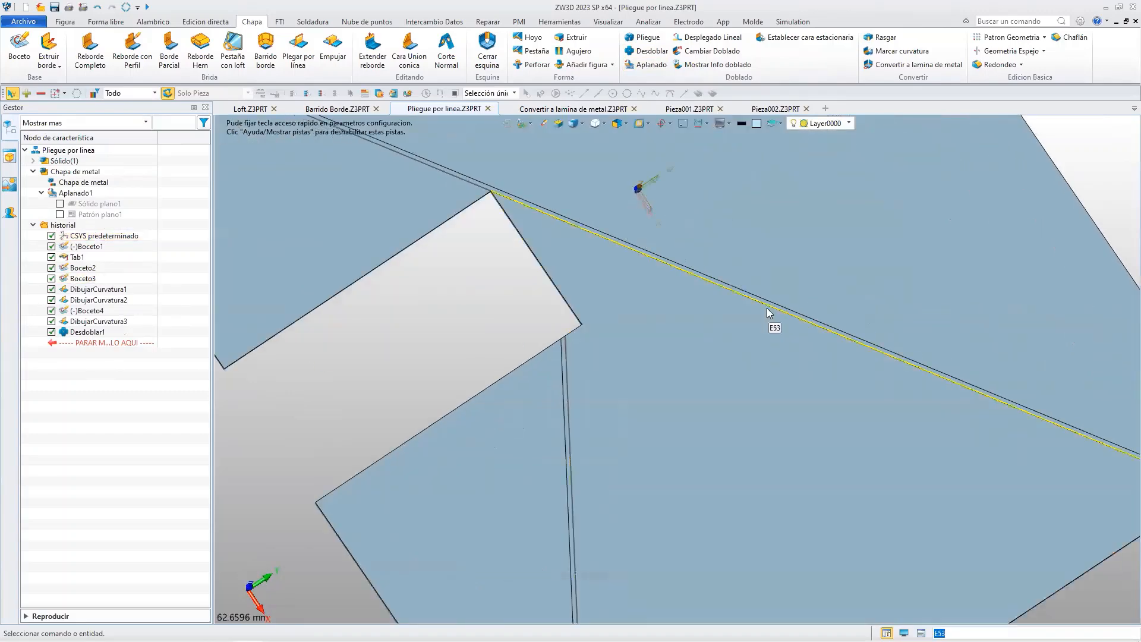
scroll(661, 356, down, 3)
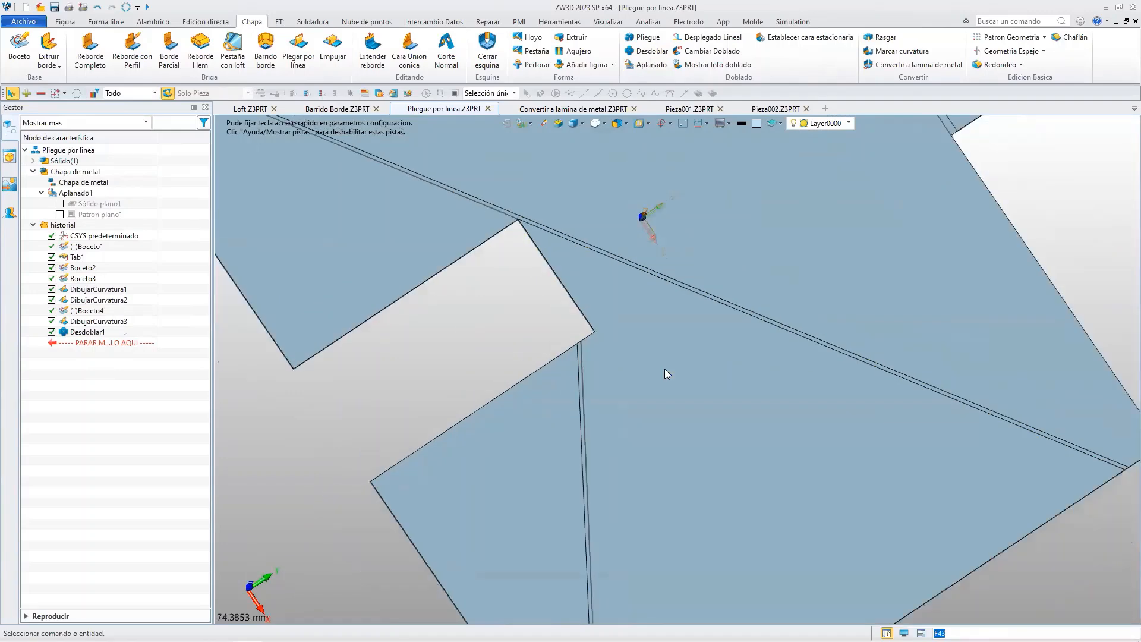
scroll(664, 373, down, 5)
Fold the flattened sheet back along all its bends and check the folded shape.
click(643, 37)
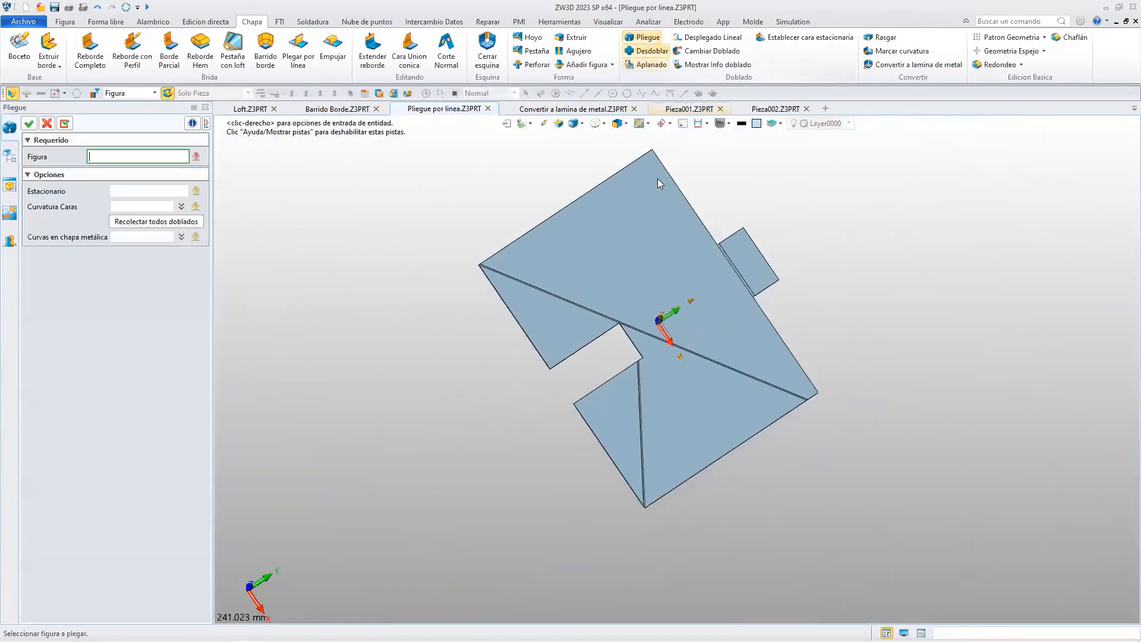
click(643, 259)
click(29, 123)
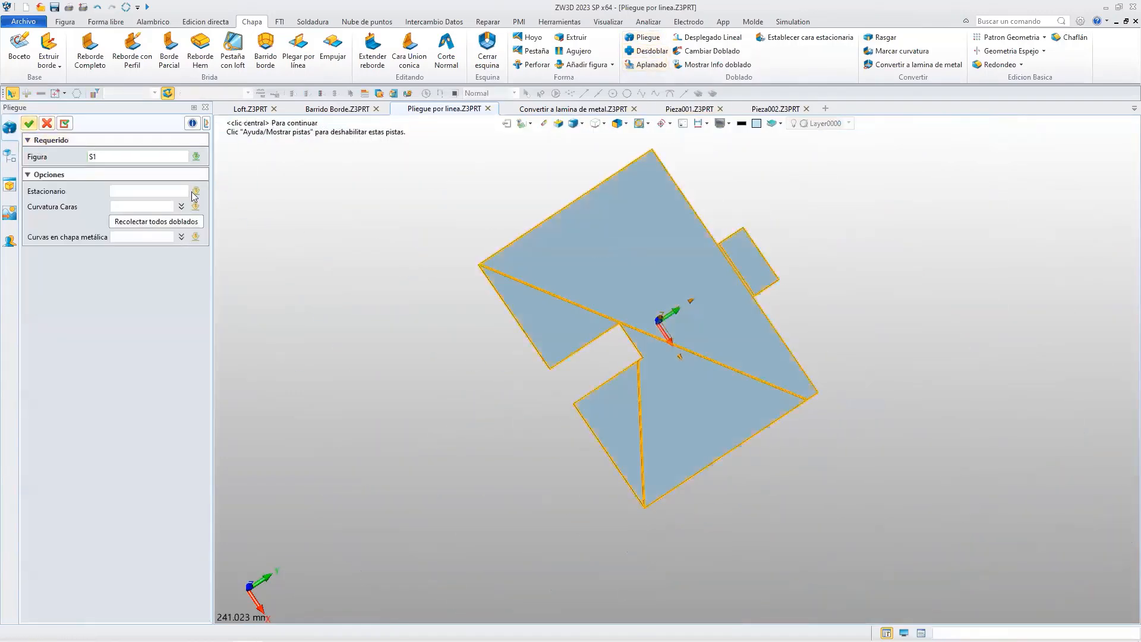
right_drag(709, 425, 649, 194)
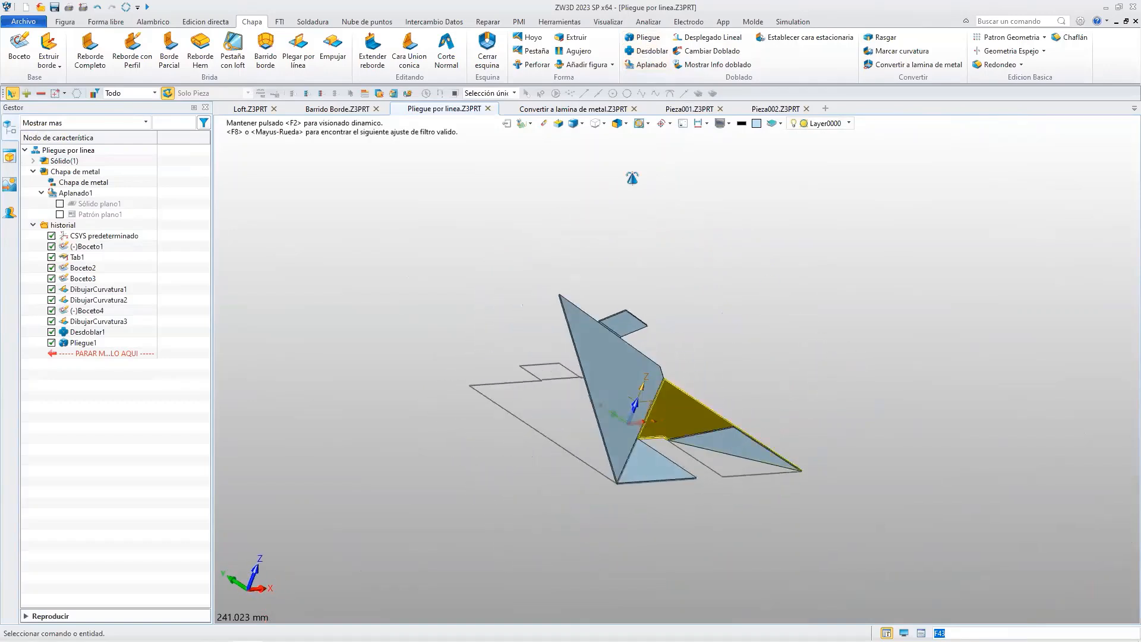
Switch to the Convertir a lamina de metal.Z3PRT part and select its Extruir1_Base feature.
click(559, 109)
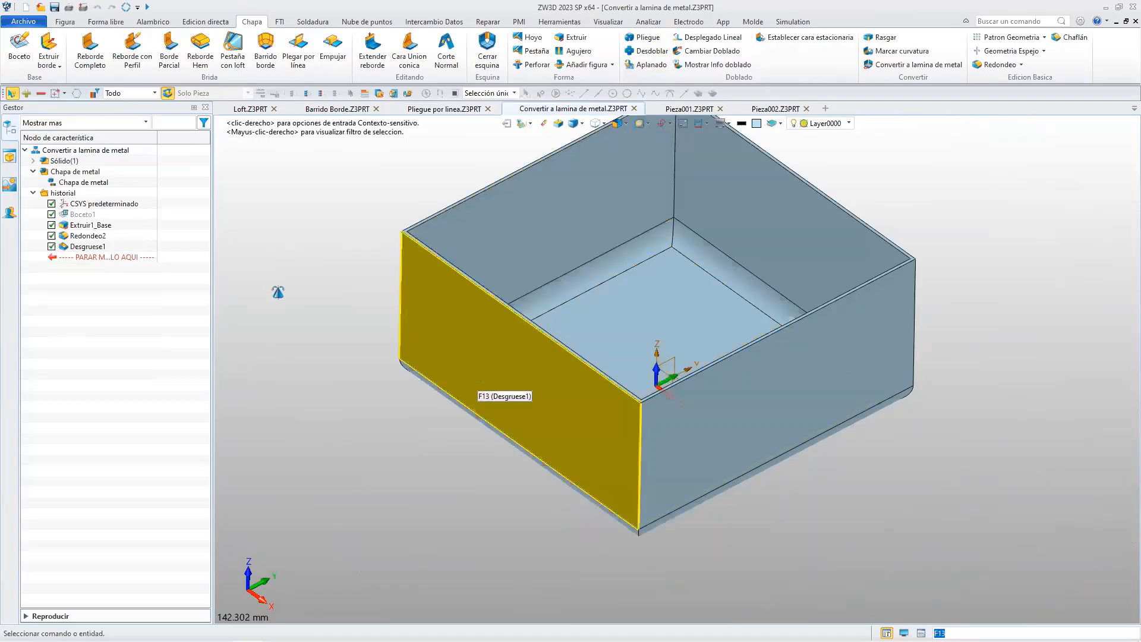
click(90, 226)
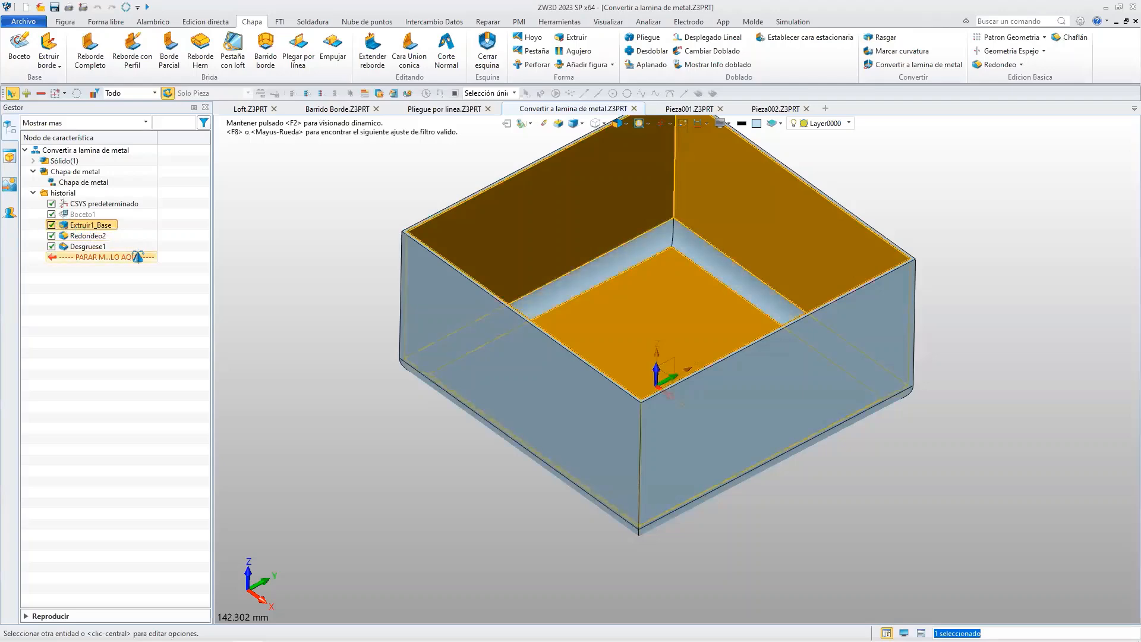
Roll the history back before the Redondeo2 fillet and forward through the Desgruese1 shell to review the box's construction.
drag(132, 255, 128, 234)
mouse_move(595, 366)
middle_down()
mouse_move(706, 292)
mouse_move(580, 356)
mouse_move(471, 361)
middle_up()
drag(105, 236, 106, 251)
mouse_move(656, 493)
right_down()
mouse_move(669, 406)
mouse_move(657, 420)
mouse_move(659, 476)
right_up()
drag(121, 250, 119, 260)
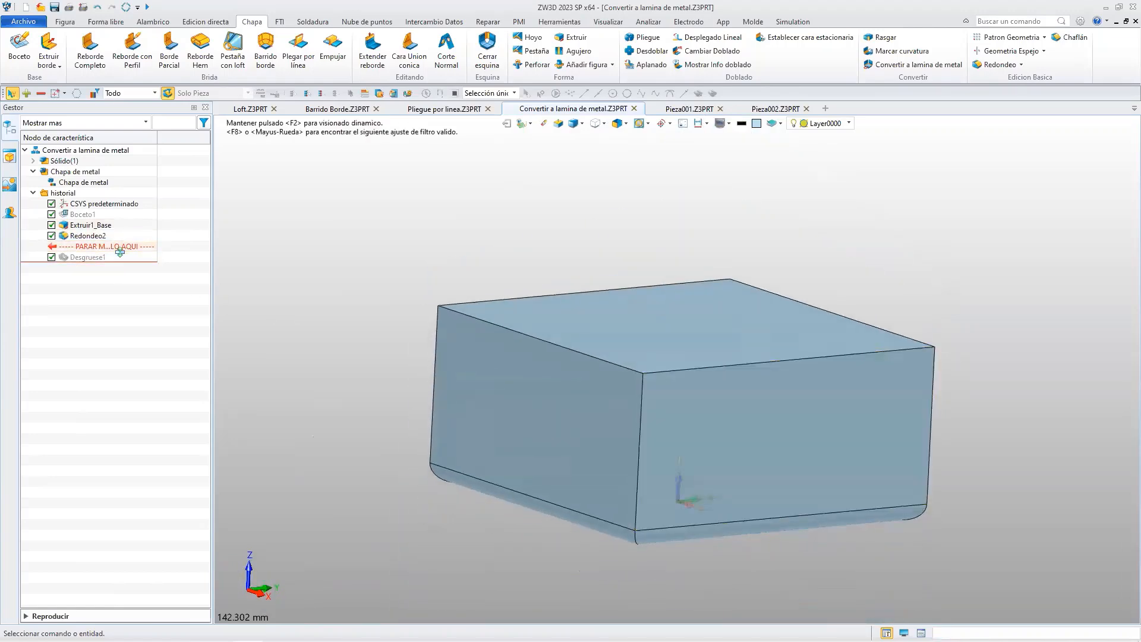
mouse_move(636, 475)
right_down()
mouse_move(631, 453)
mouse_move(721, 437)
mouse_move(809, 465)
mouse_move(649, 467)
mouse_move(662, 486)
right_up()
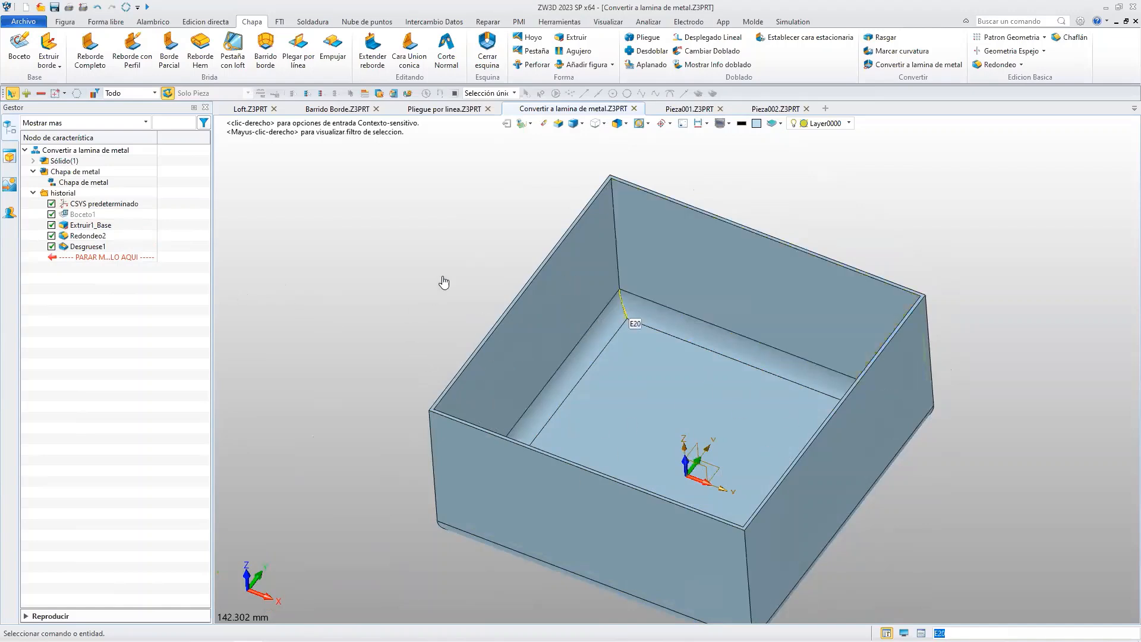
Start converting the box to sheet metal and choose its four vertical corner edges as the rip edges.
click(919, 66)
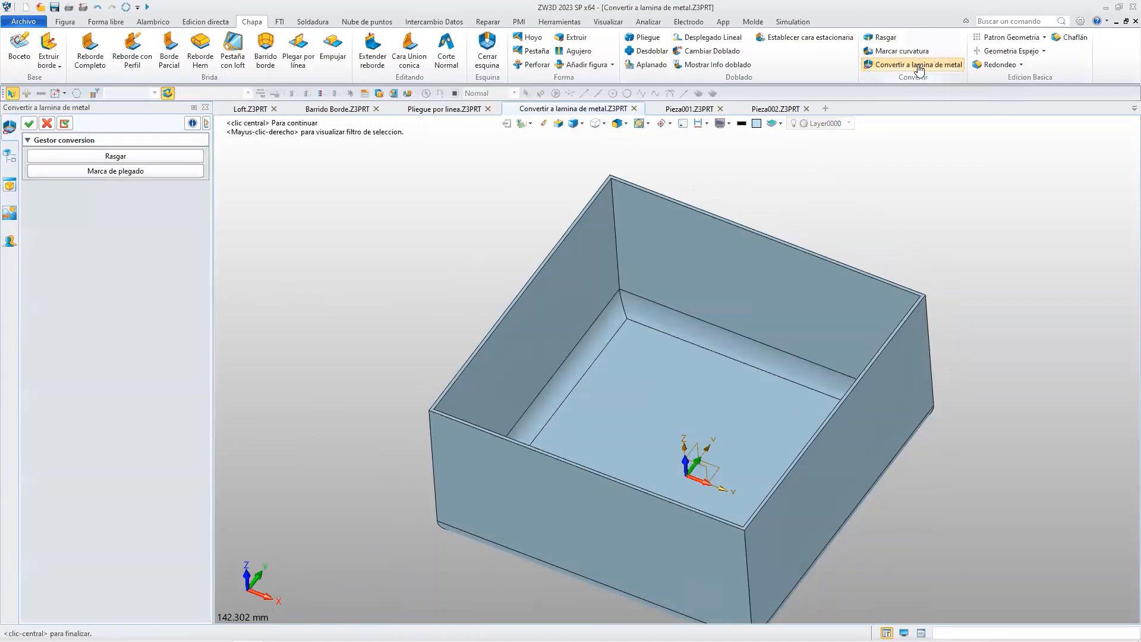
click(123, 162)
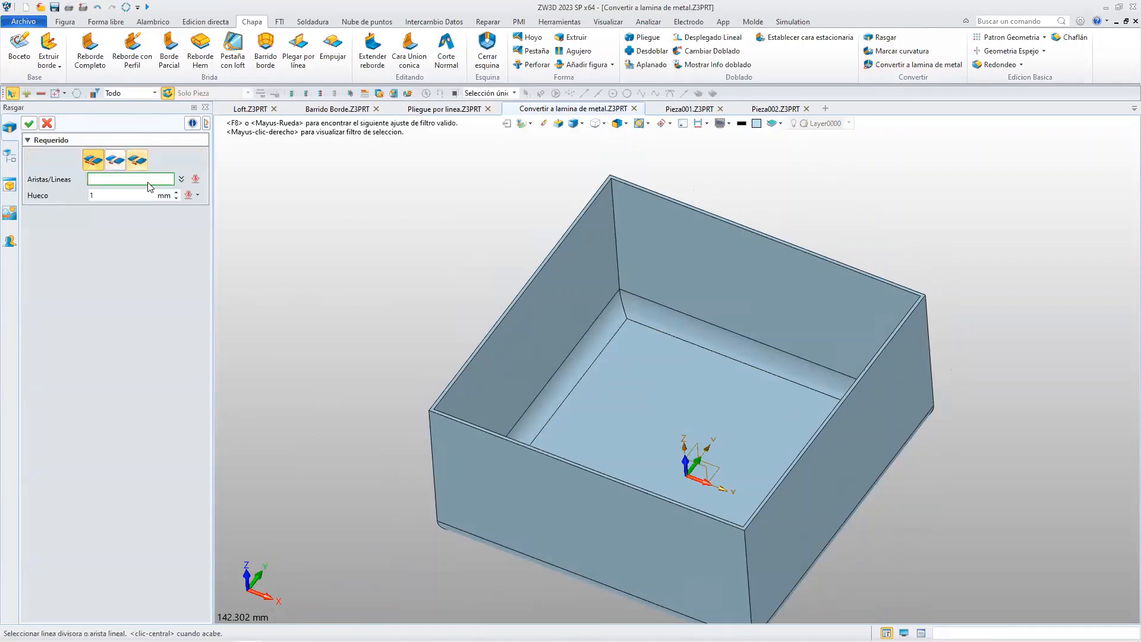
click(428, 420)
click(744, 540)
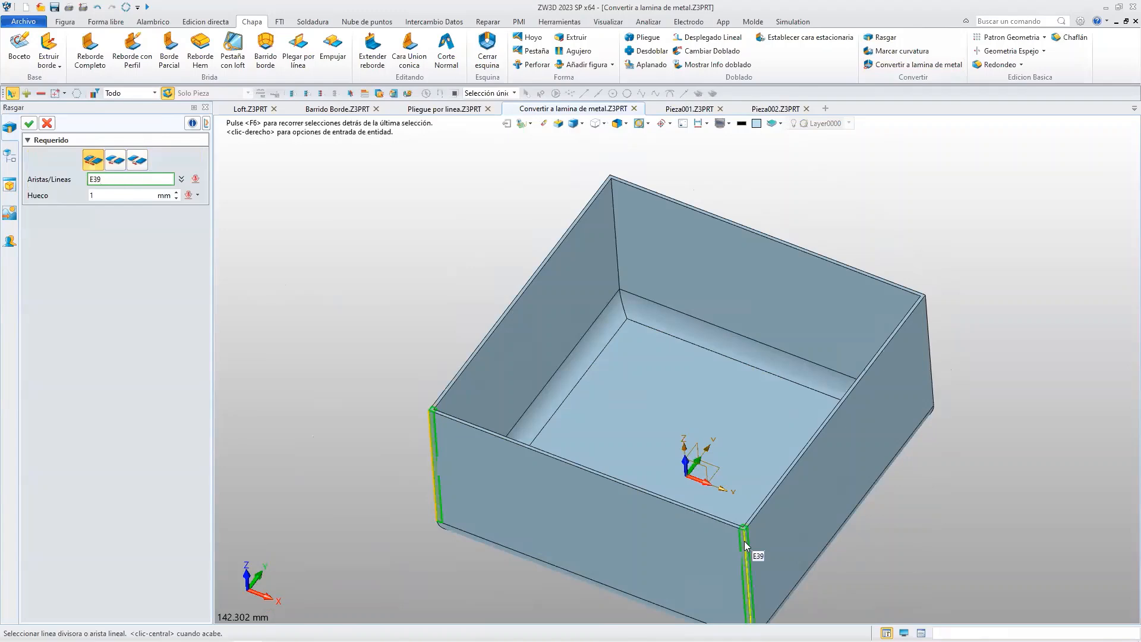
click(929, 317)
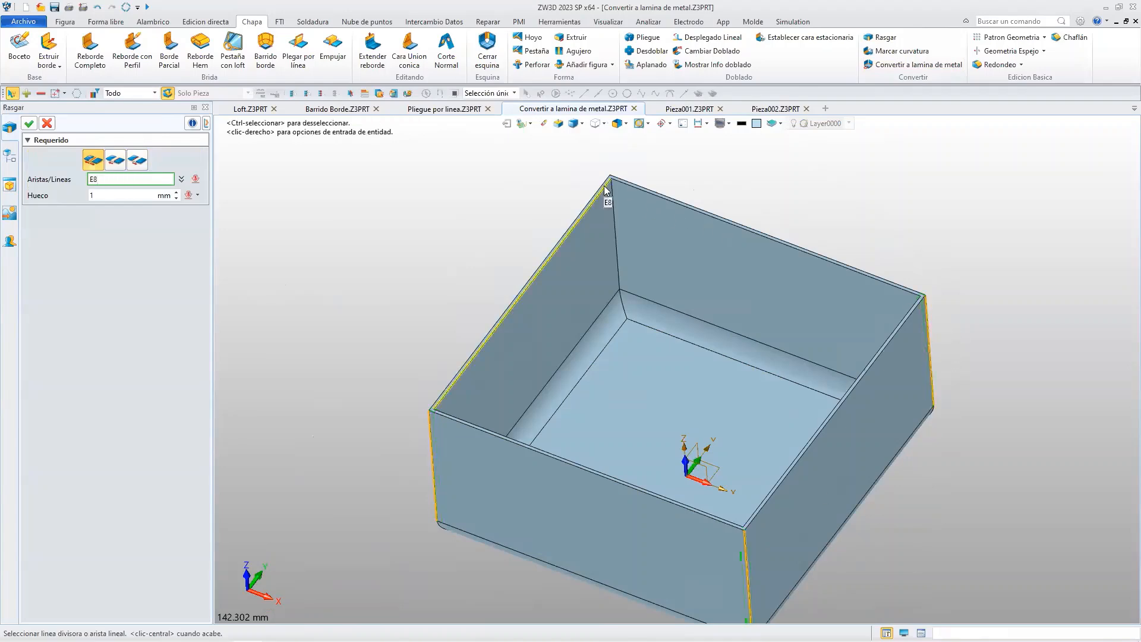
middle_drag(646, 241, 692, 288)
click(641, 208)
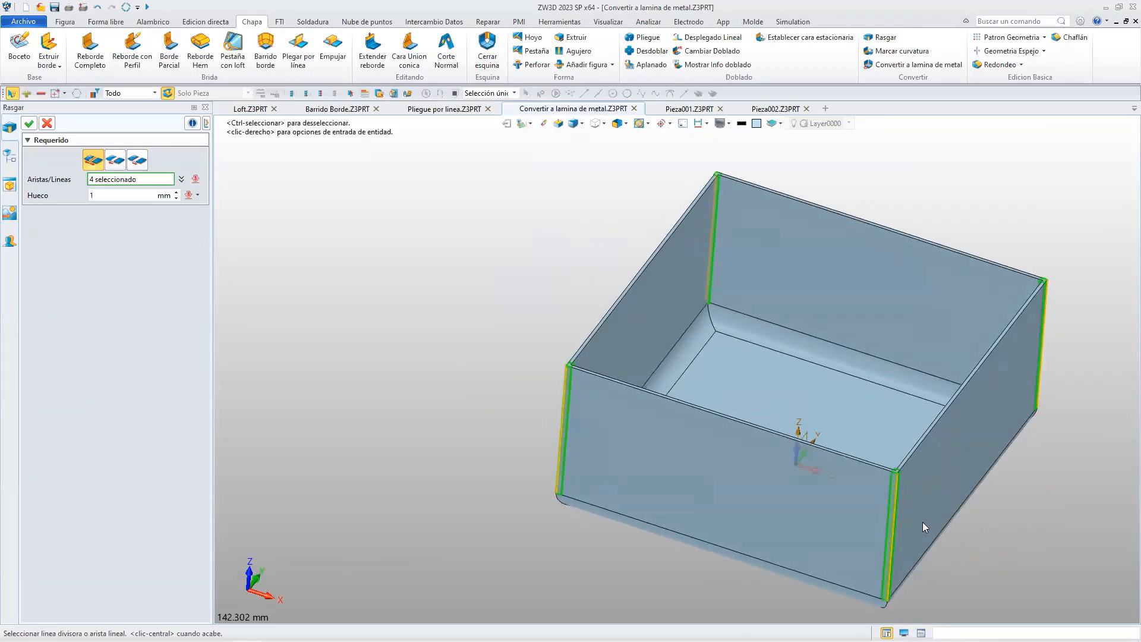
Set the rip gap to 20 mm and apply the rip to the four box corners.
scroll(902, 490, up, 8)
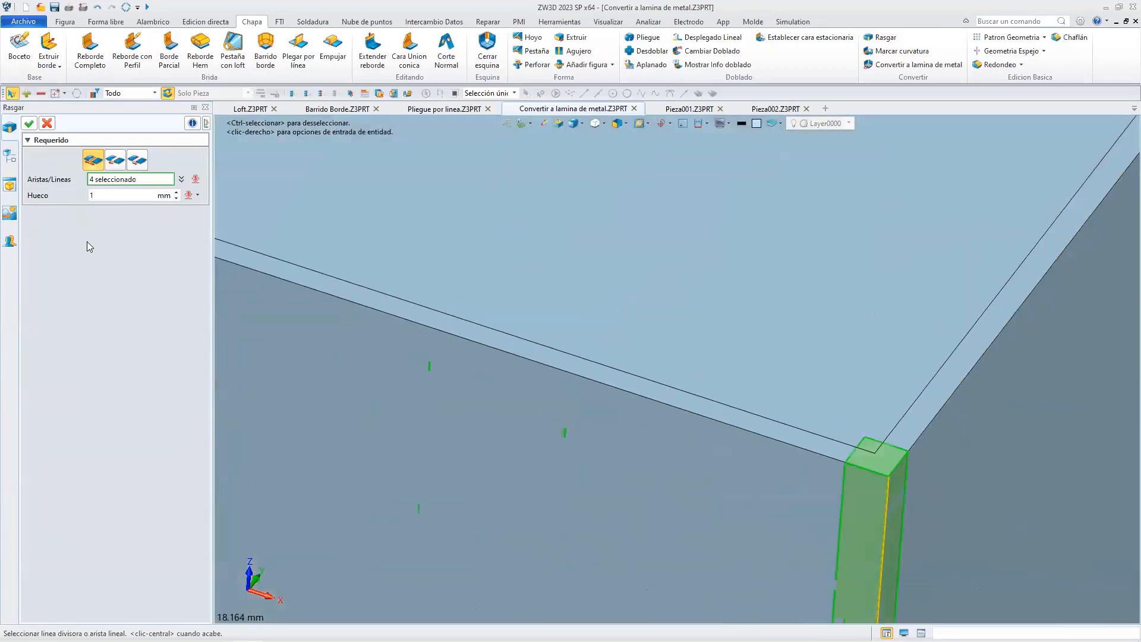
click(109, 194)
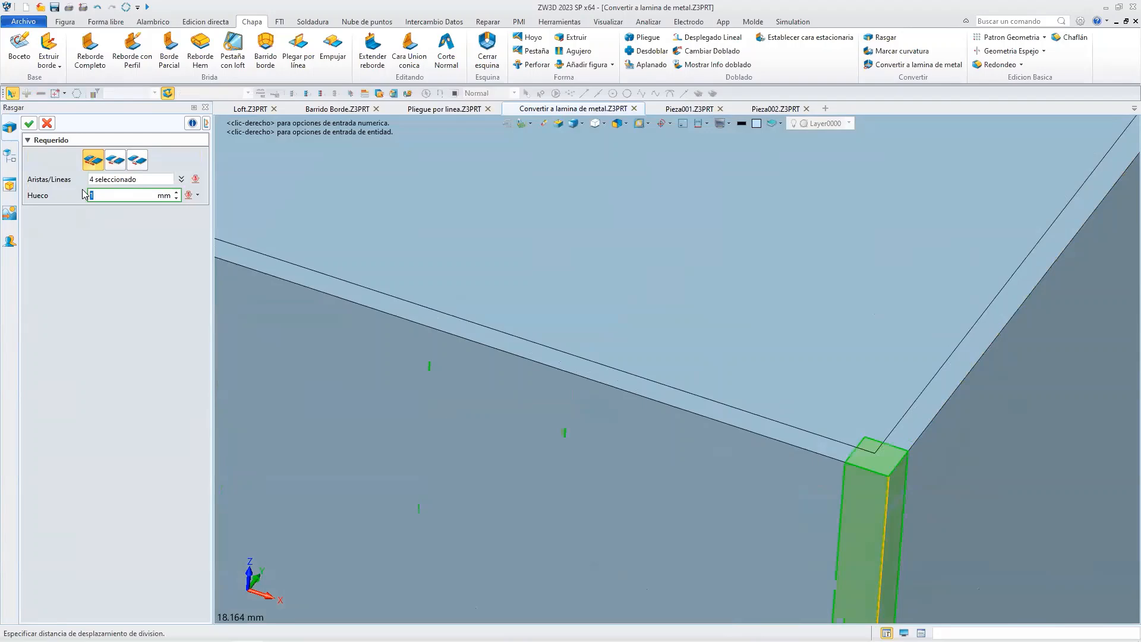
key(Return)
scroll(665, 440, down, 8)
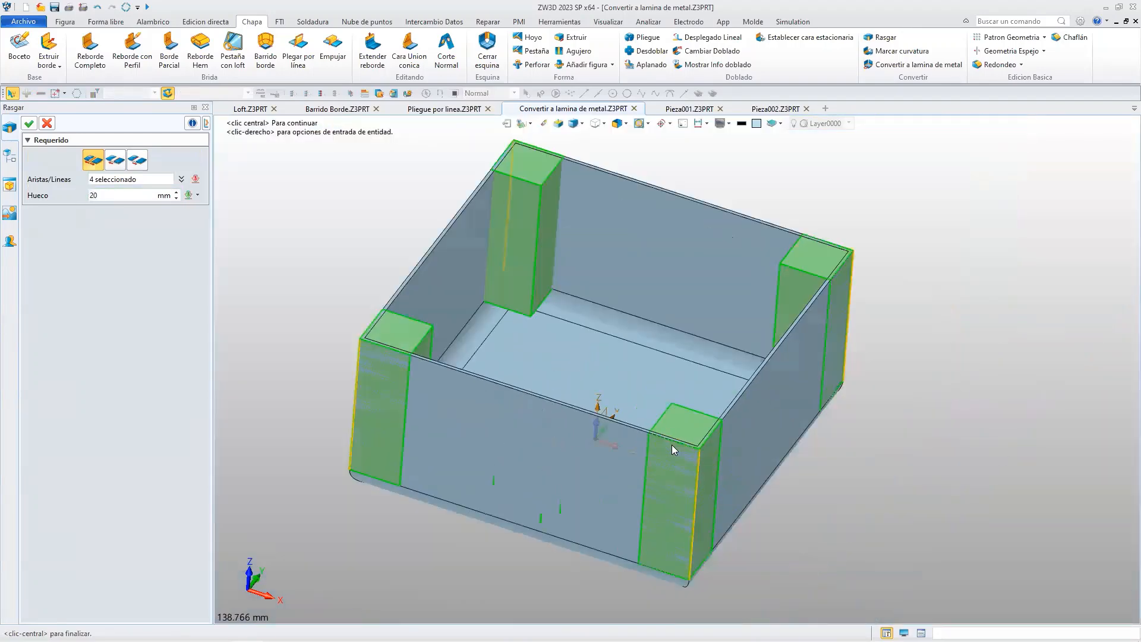
mouse_move(672, 445)
right_down()
mouse_move(680, 424)
mouse_move(672, 436)
right_up()
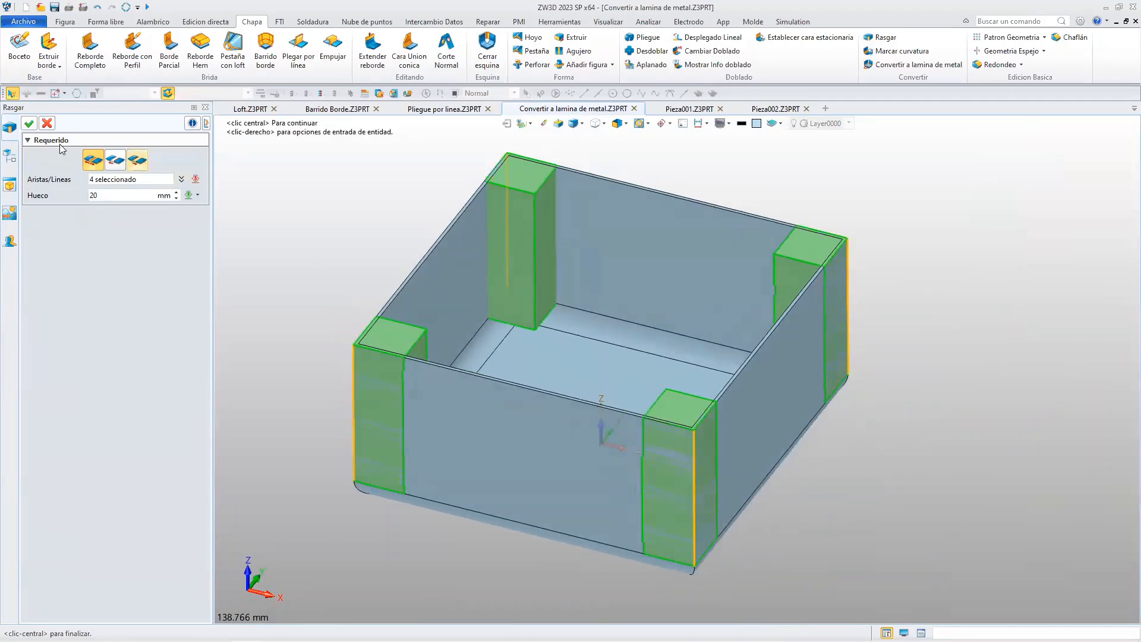
click(29, 123)
mouse_move(416, 356)
right_down()
mouse_move(386, 368)
mouse_move(398, 361)
right_up()
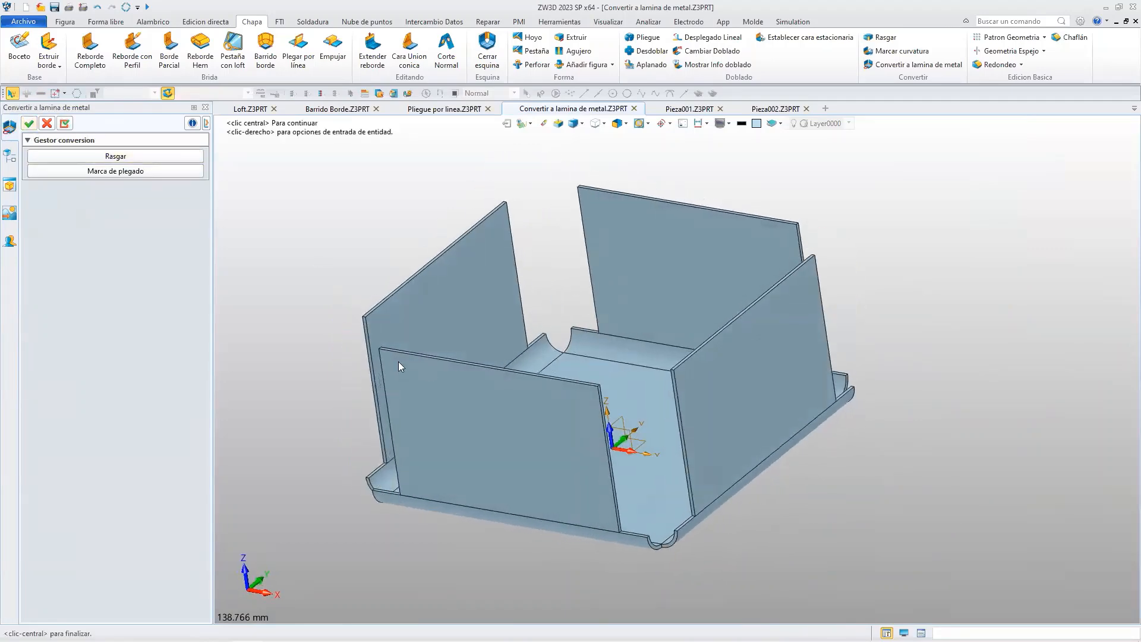
Mark the bends with the box's inner floor face as stationary, collecting all bend faces, and complete the sheet metal conversion.
click(120, 171)
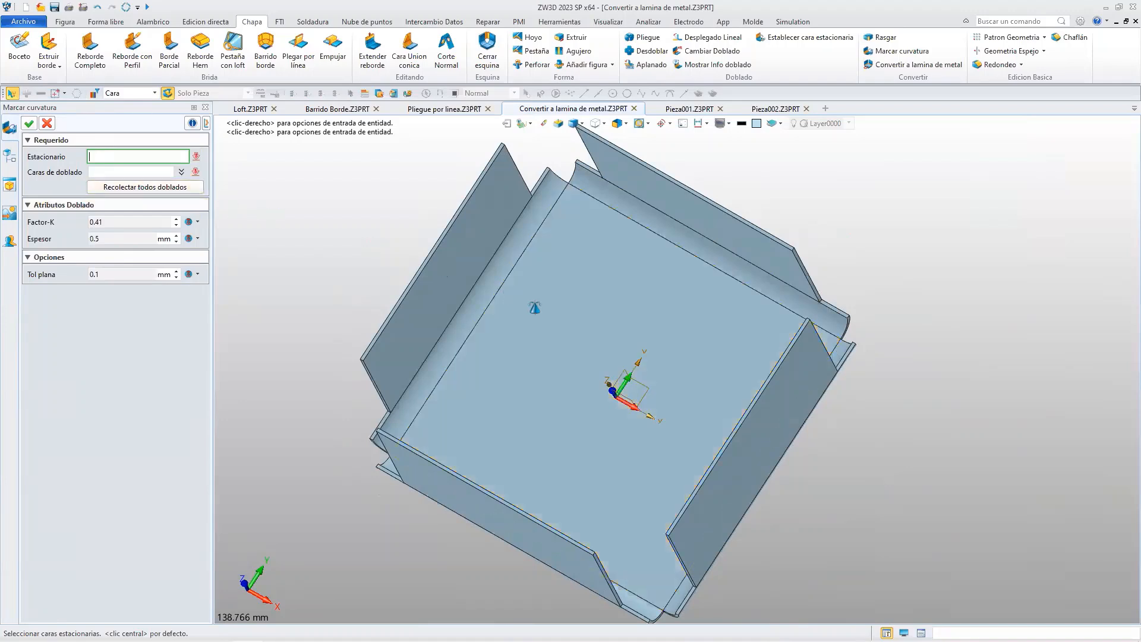
click(565, 312)
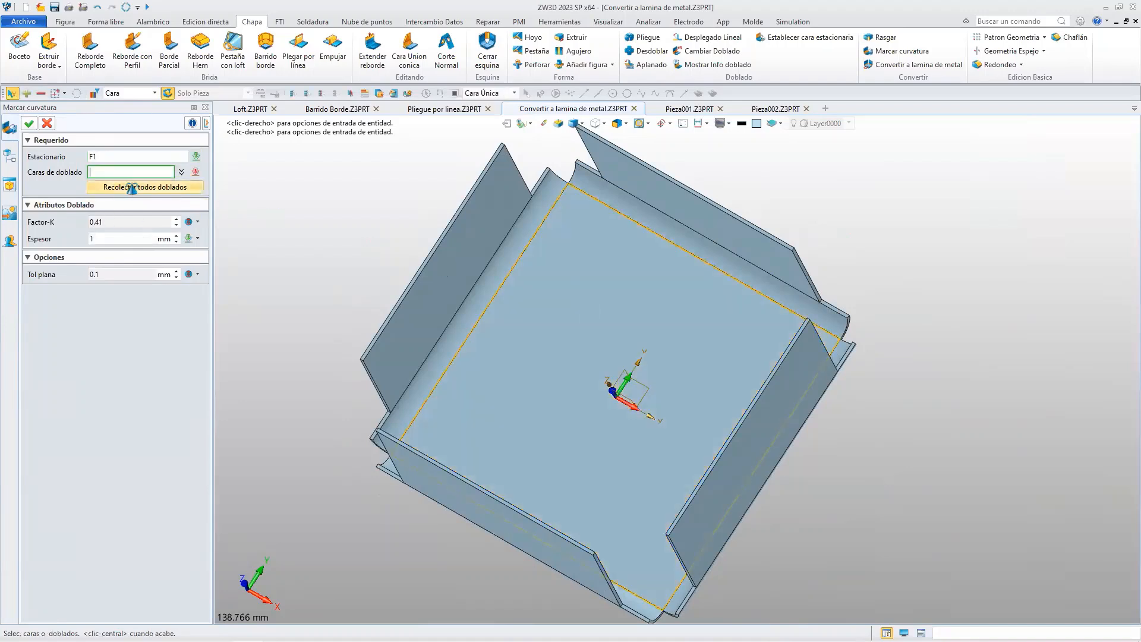
click(160, 187)
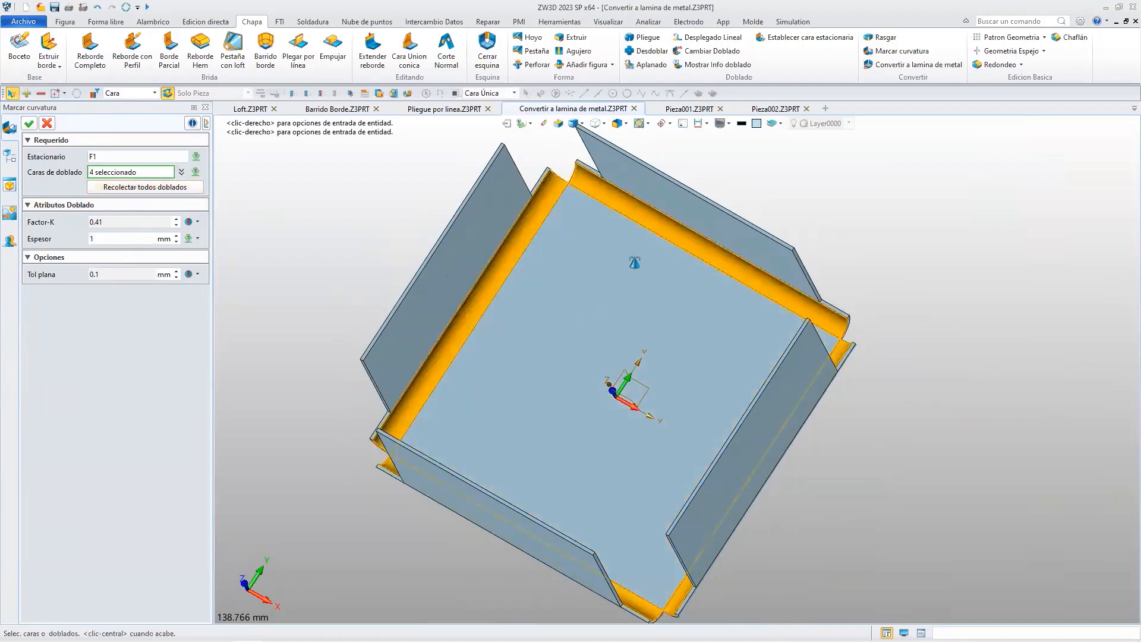
middle_drag(514, 351, 585, 365)
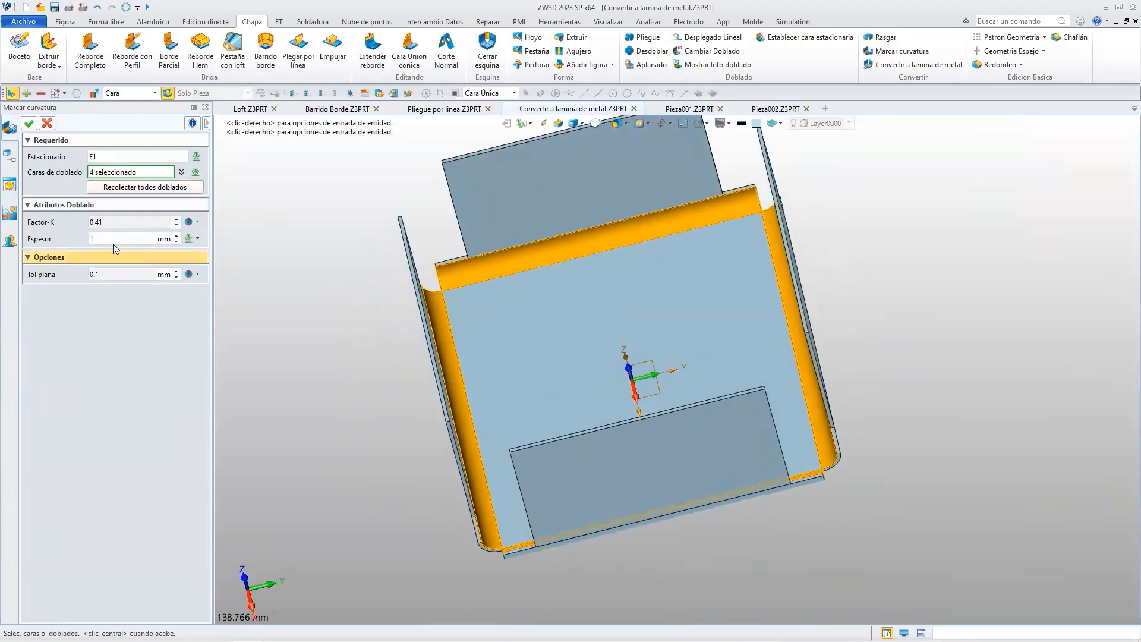
click(29, 123)
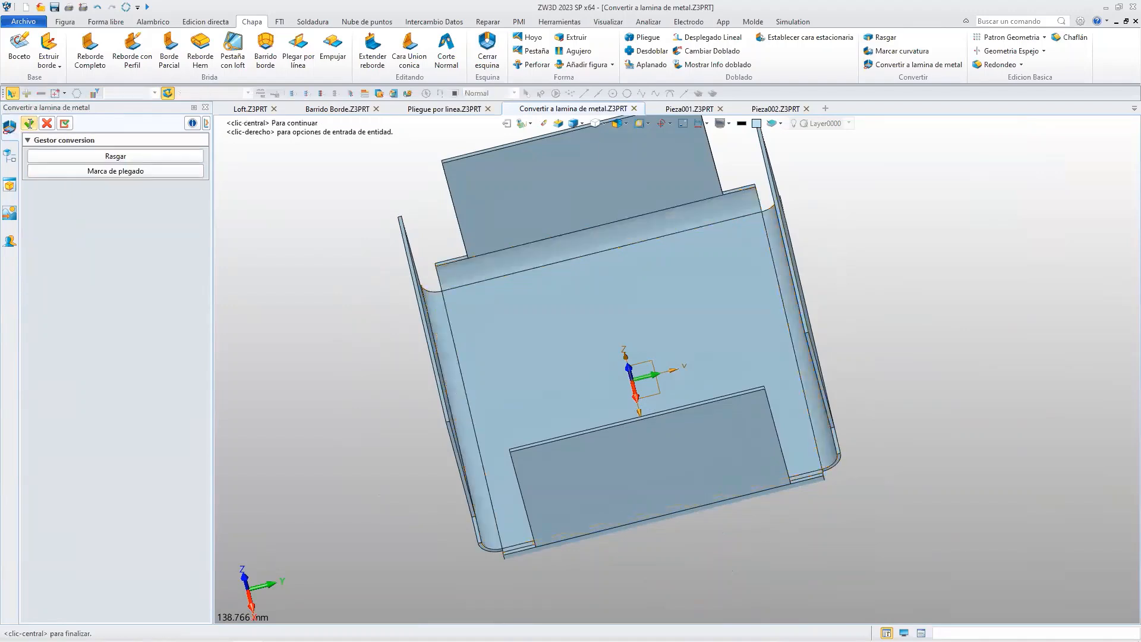
click(29, 123)
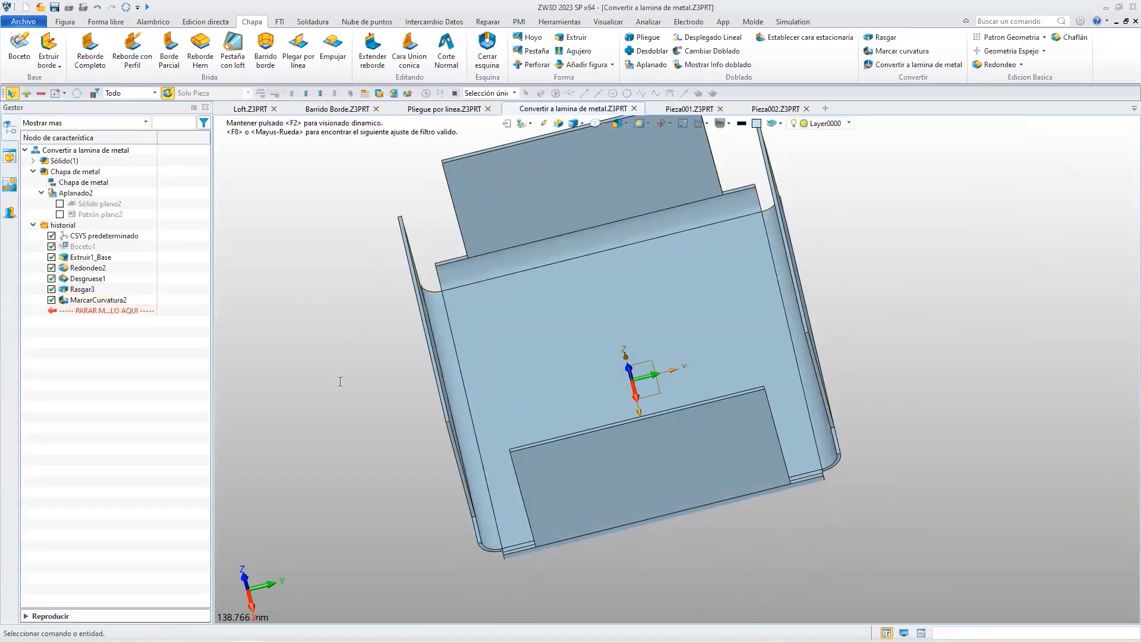
Unfold the whole ripped box, examine its flat shape, and undo the unfold.
right_drag(582, 392, 585, 414)
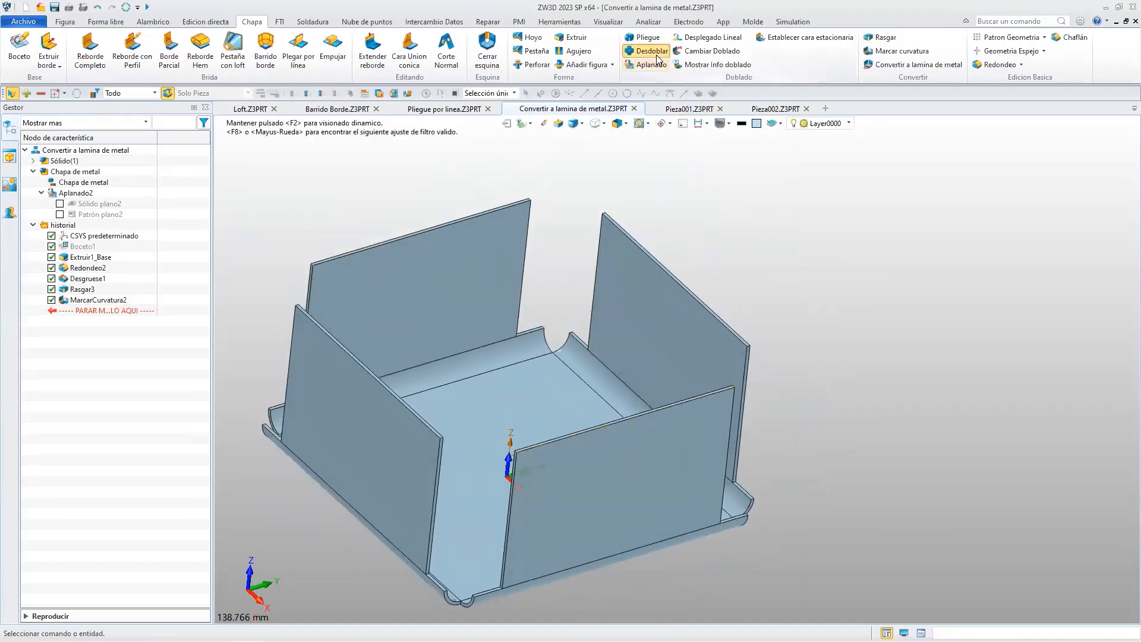
click(656, 53)
click(495, 406)
click(29, 123)
scroll(600, 440, down, 5)
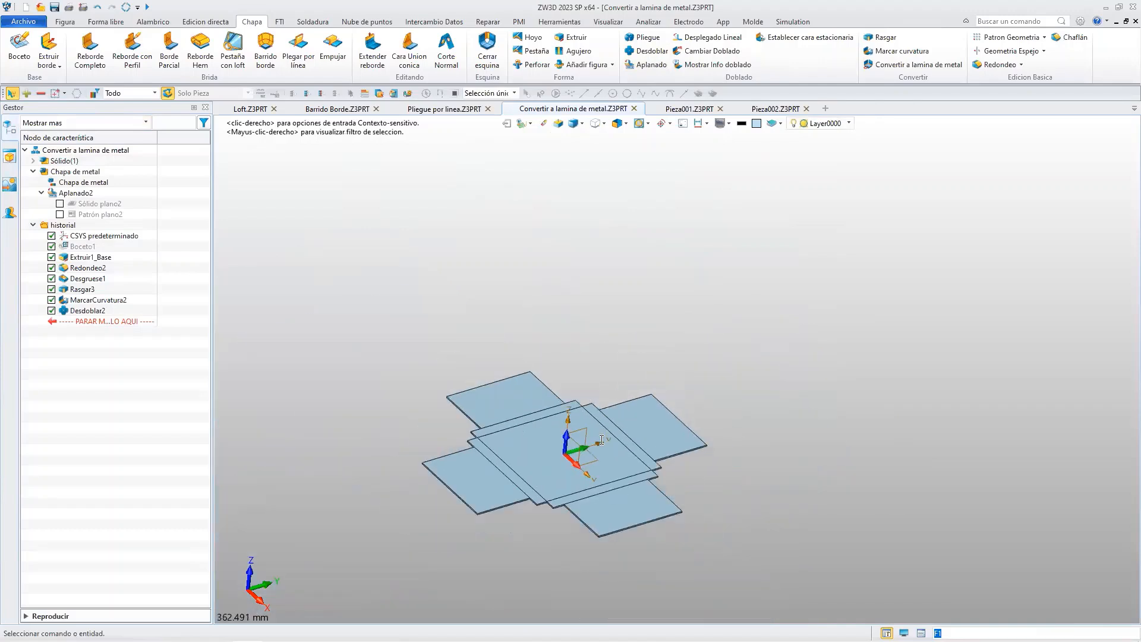
scroll(601, 440, up, 3)
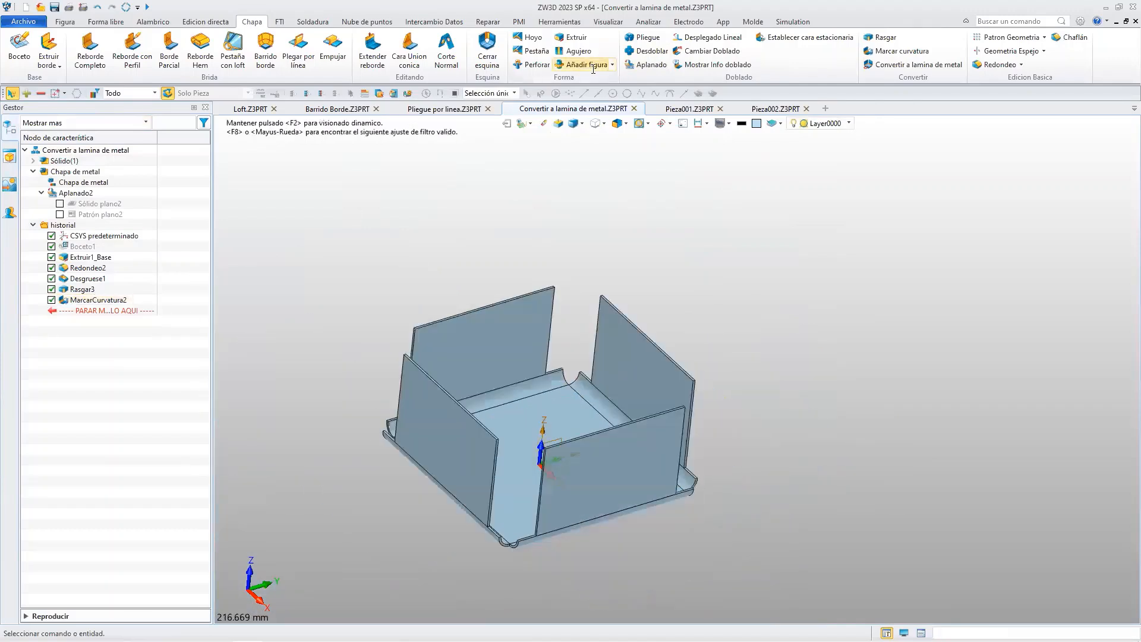
Redefine the Rasgar3 corner rip with a gap of 1 mm.
right_click(75, 288)
click(74, 278)
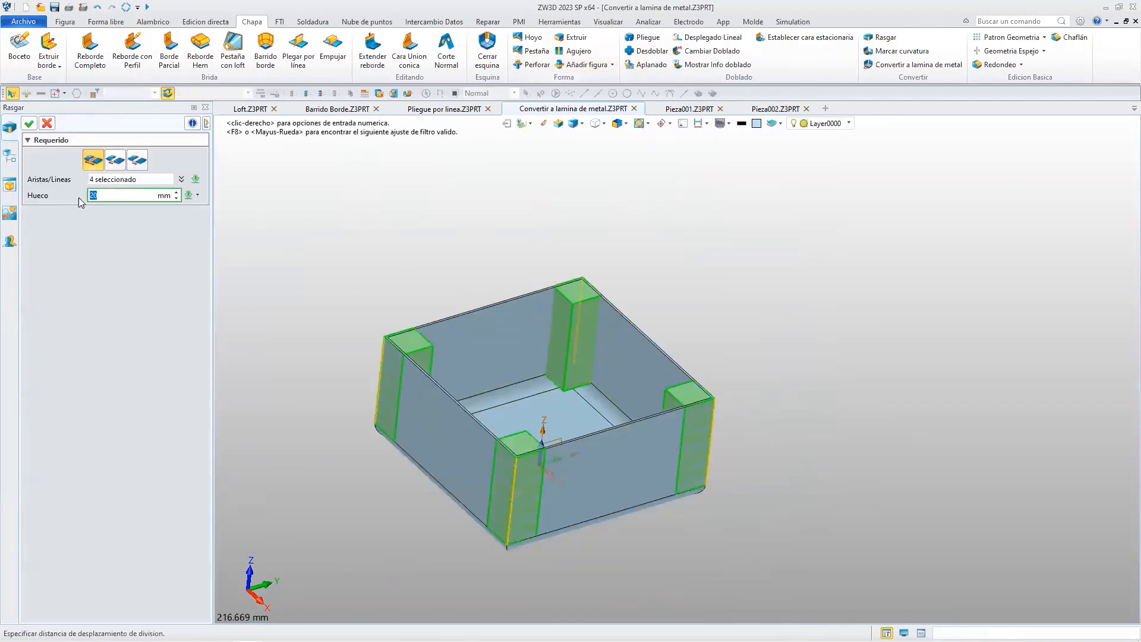
text(1)
key(Return)
click(30, 123)
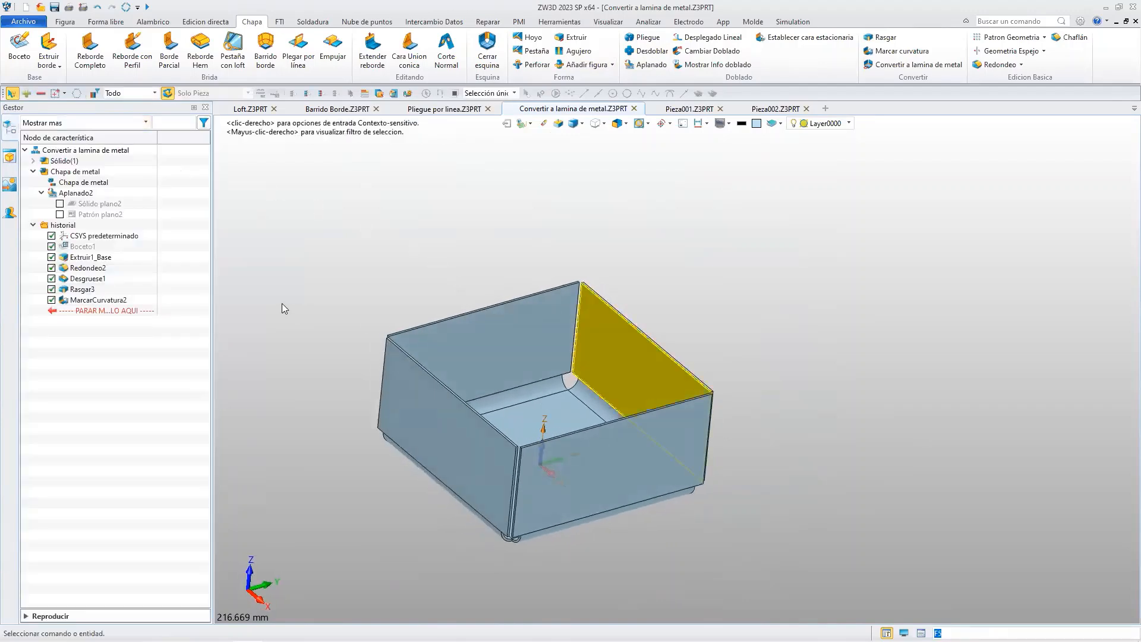
Unfold the whole box with the narrower corner rips and examine the flattened sheet.
click(646, 50)
click(553, 371)
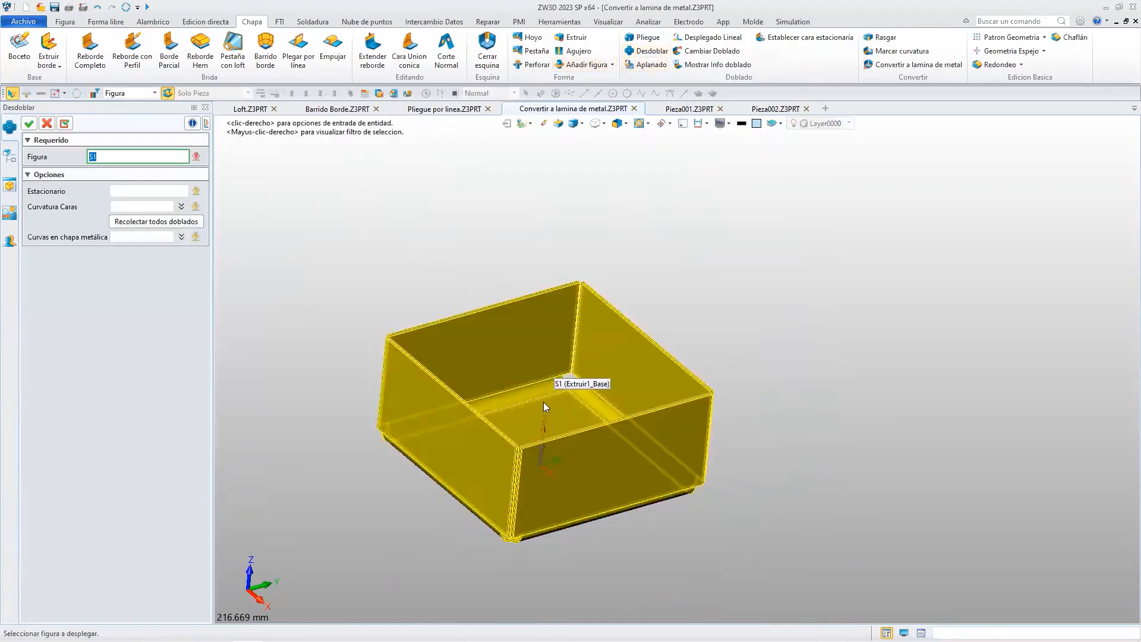
click(29, 123)
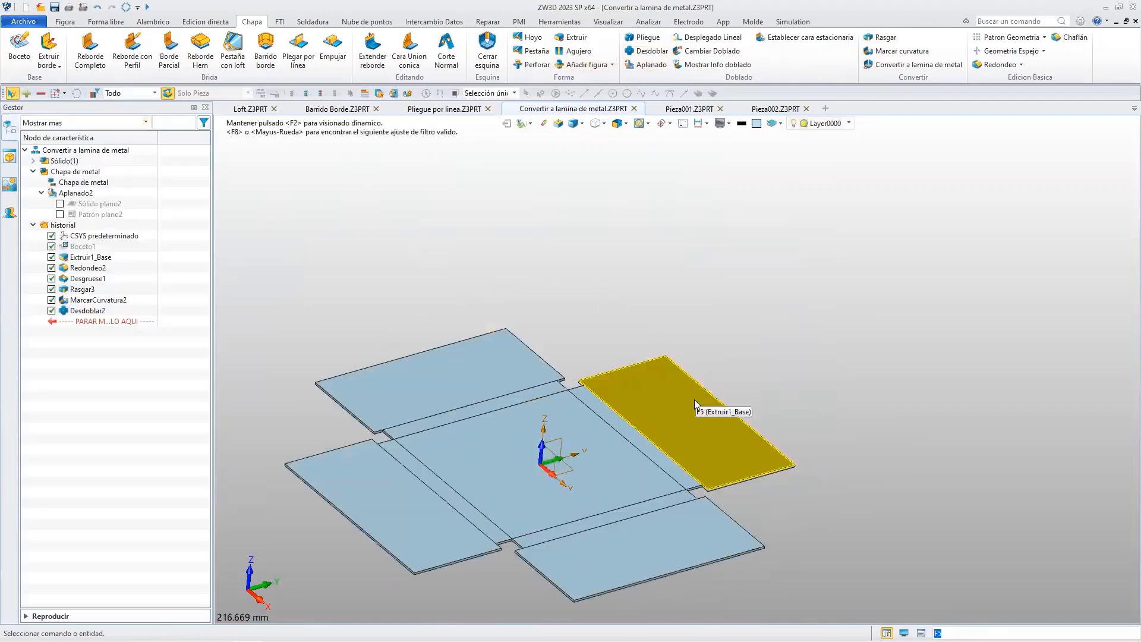
scroll(694, 399, up, 4)
middle_drag(698, 433, 715, 408)
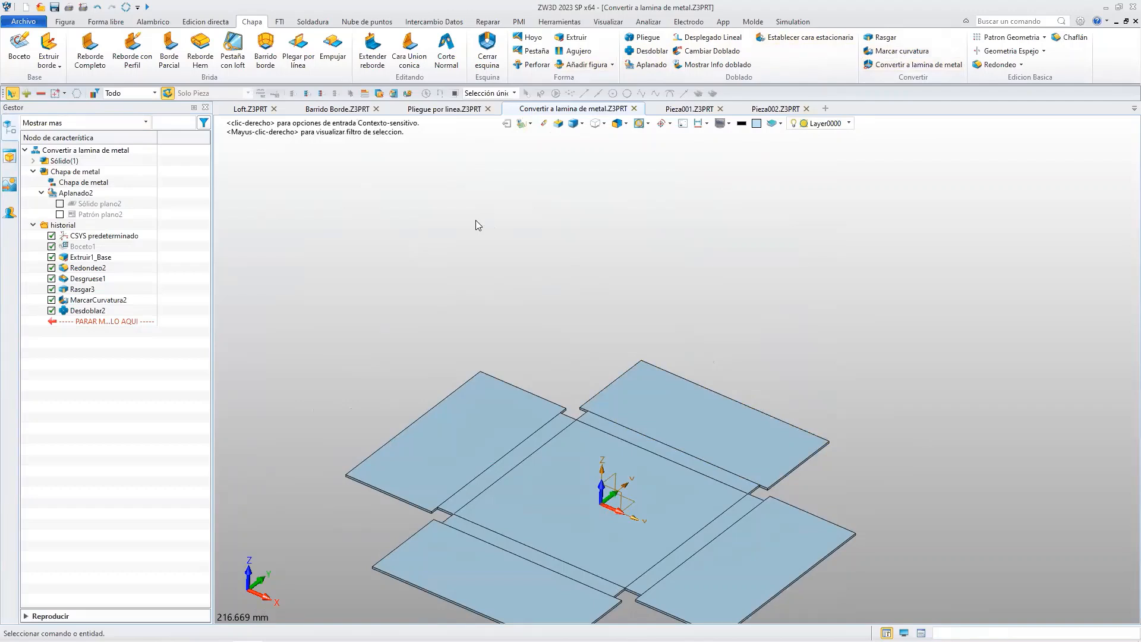
Open the SolidWorks part Exportar.SLDPRT from the CHAPA DE METAL folder, filtering the files by SolidWorks type.
click(40, 8)
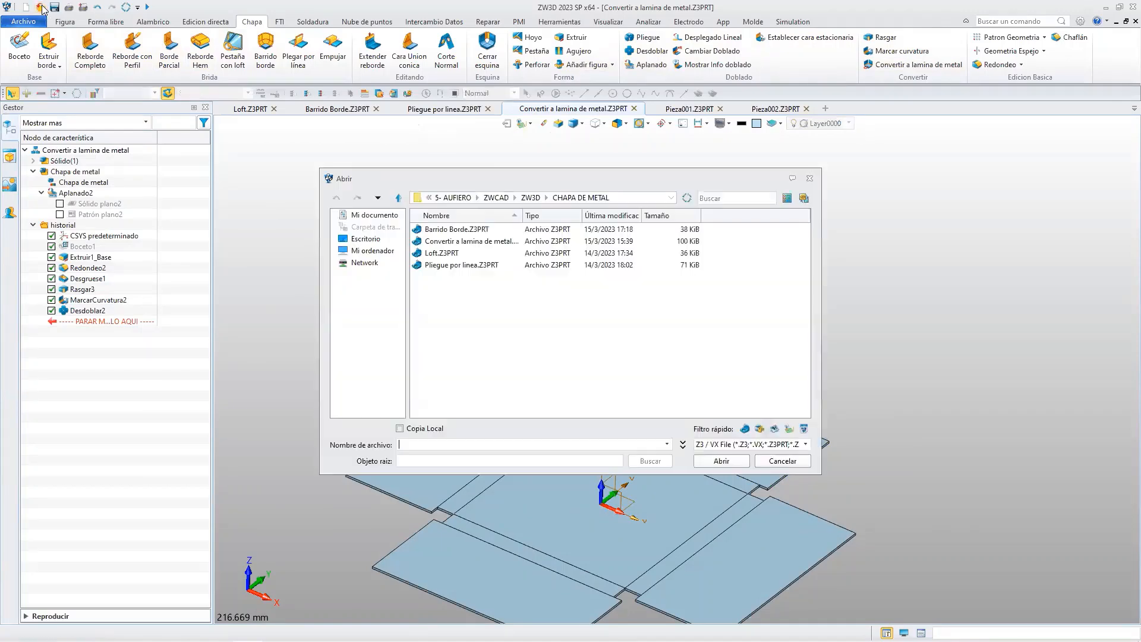
click(731, 446)
scroll(741, 423, down, 3)
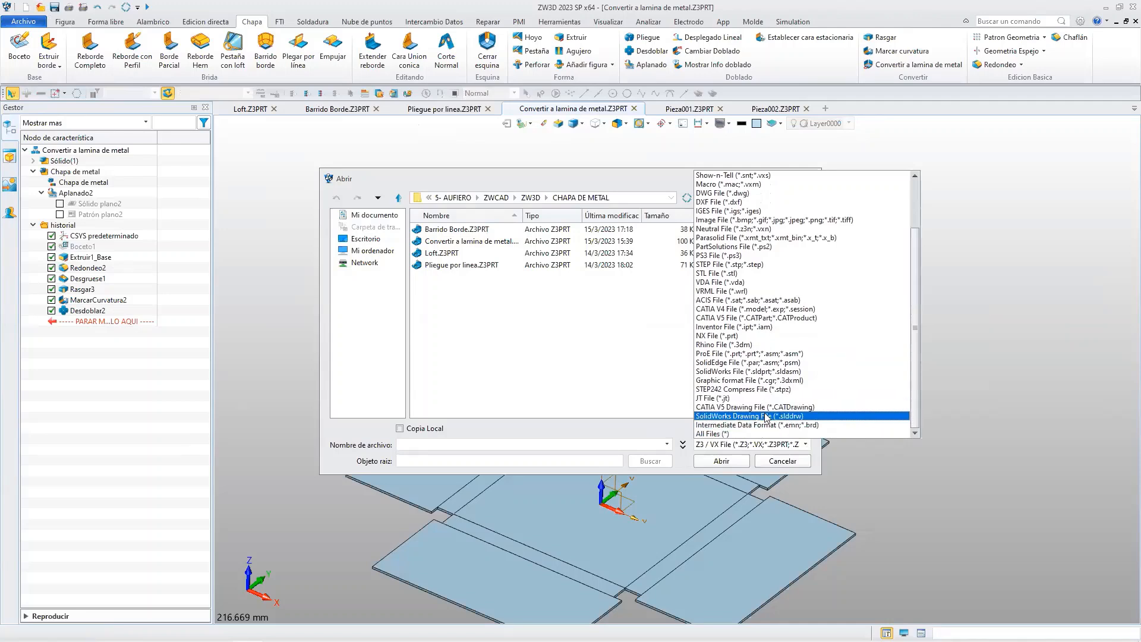
click(756, 372)
click(431, 230)
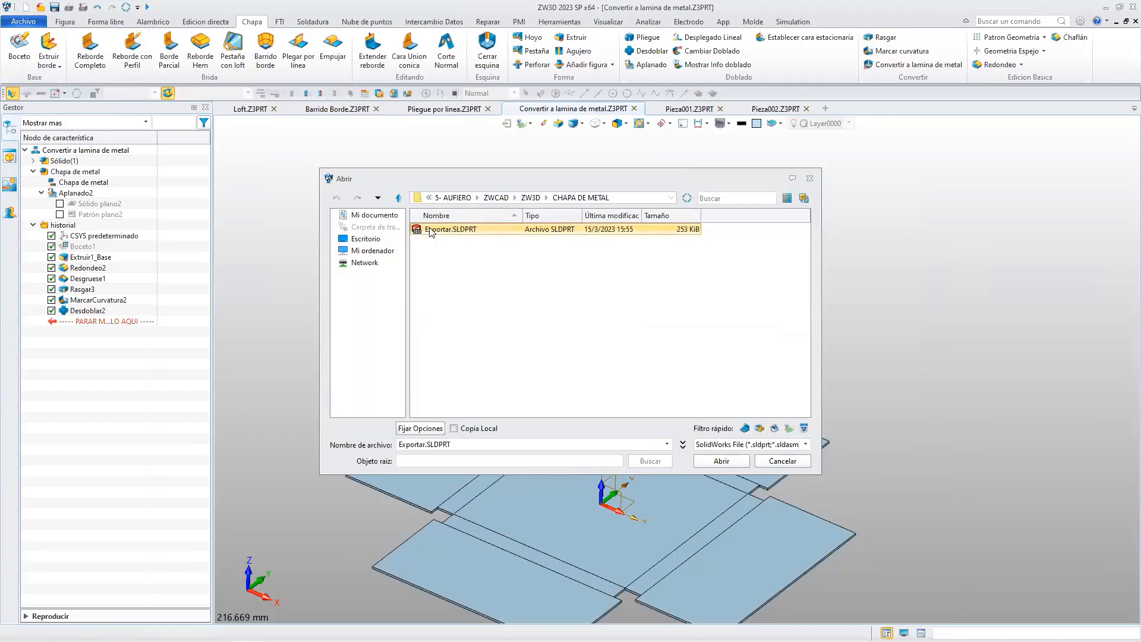
click(728, 466)
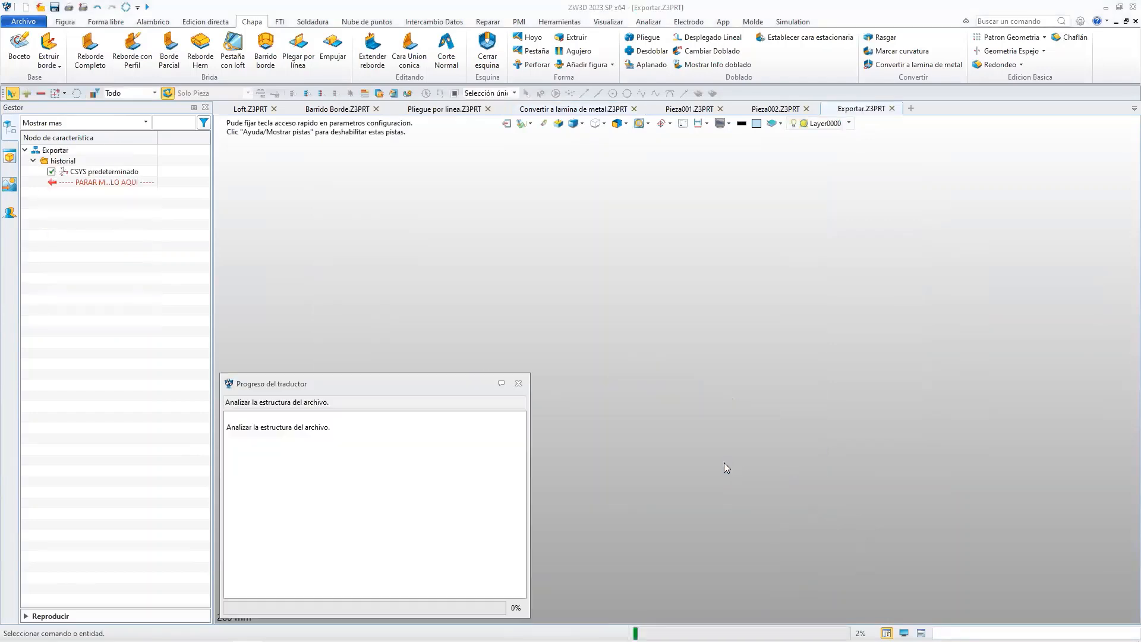
Examine the imported bracket from several angles and check its solid and history entries.
right_drag(709, 296, 262, 222)
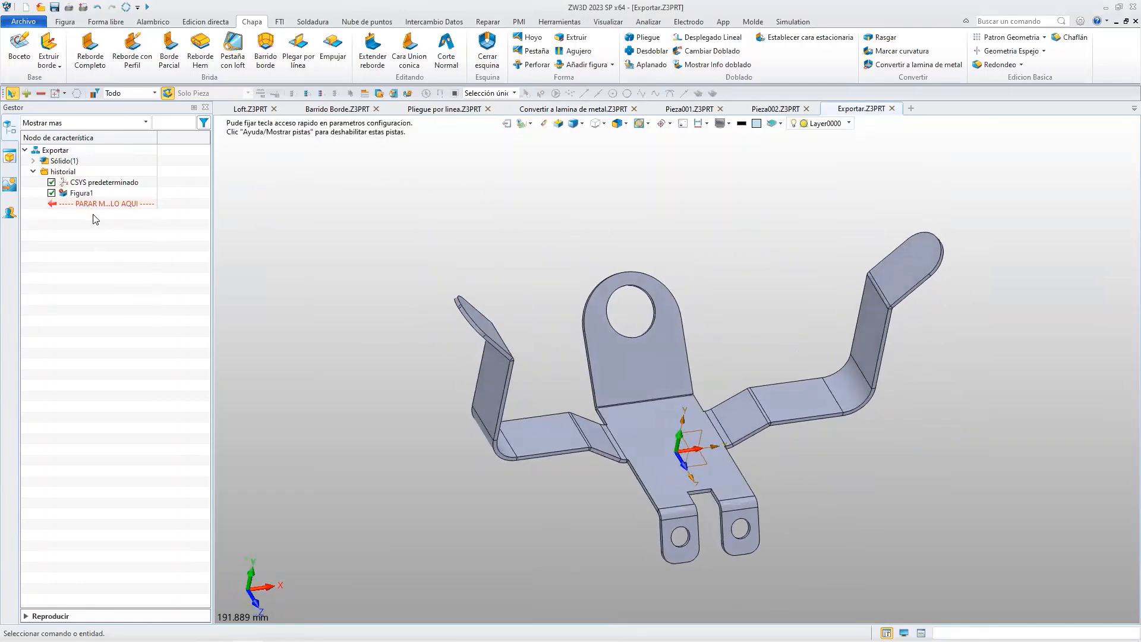
click(33, 160)
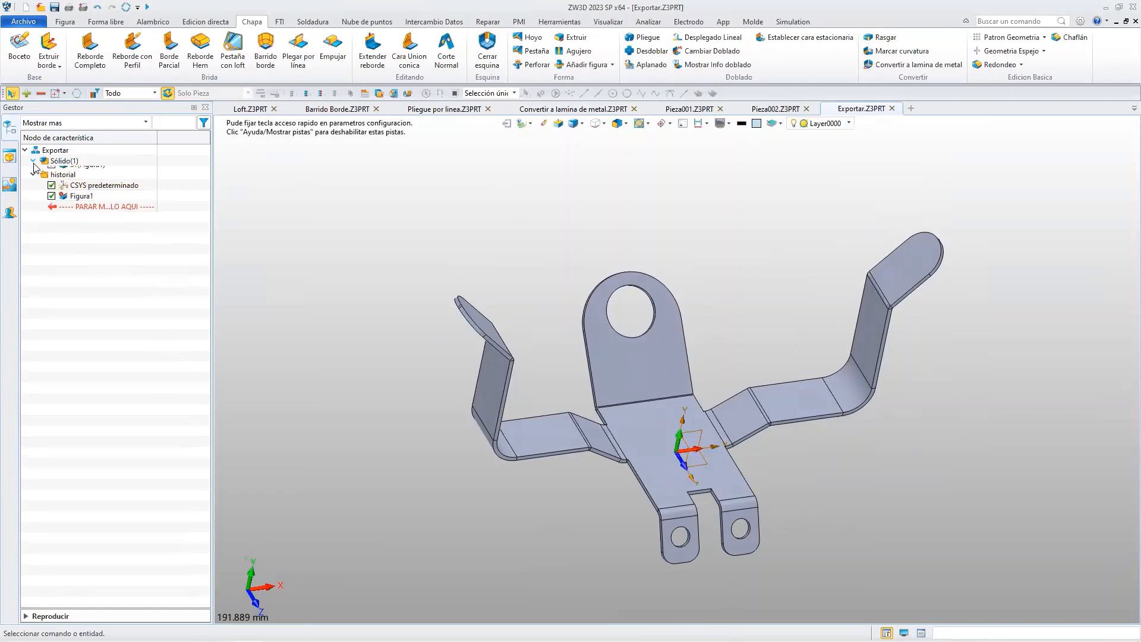
click(71, 172)
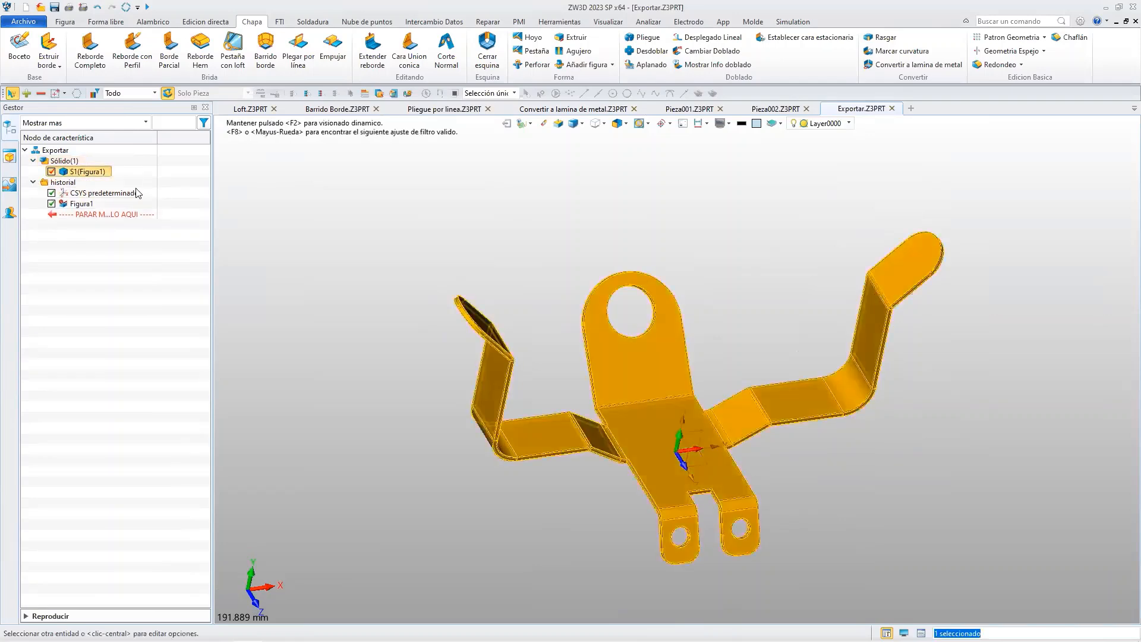
click(32, 160)
click(713, 320)
middle_drag(875, 429, 689, 420)
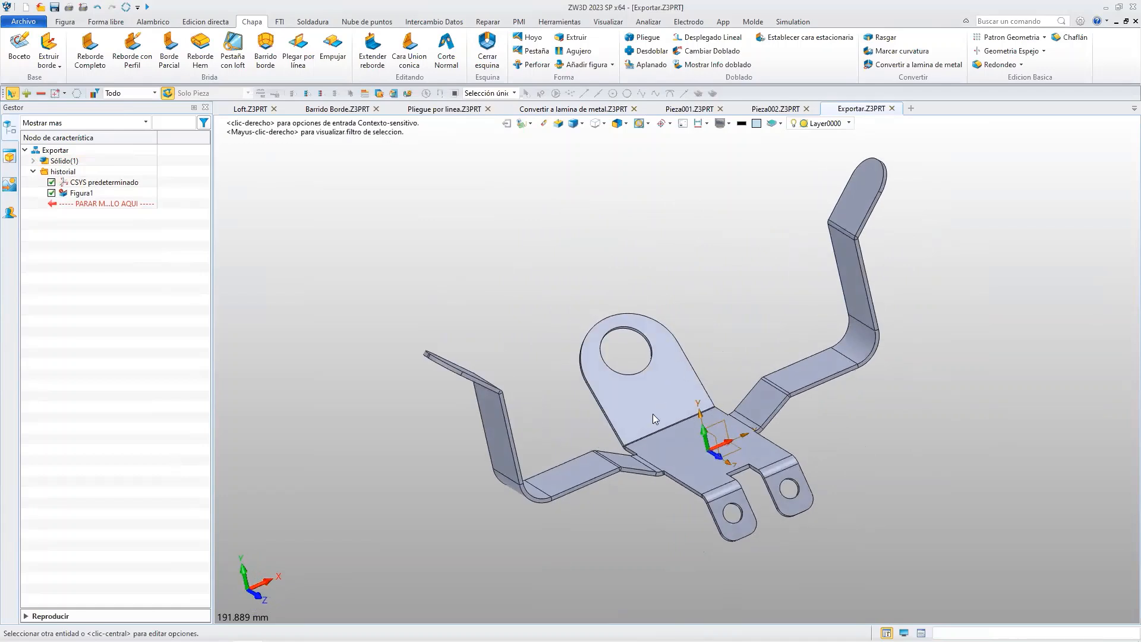
right_drag(720, 428, 758, 445)
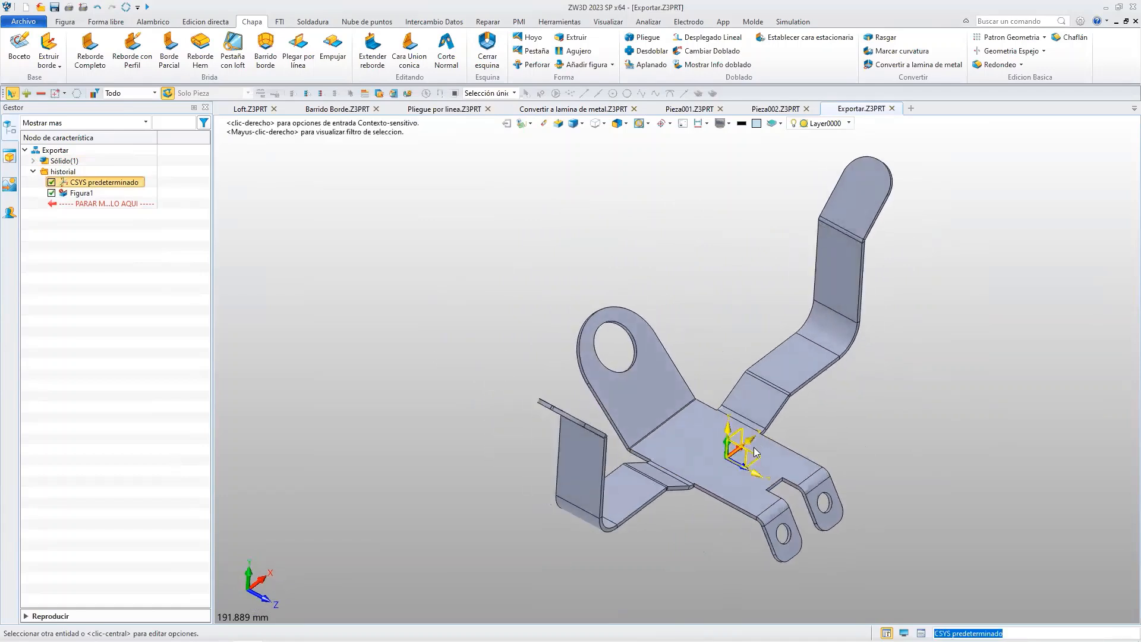
Expand the bracket's solid entry, highlight its S1 shape in the model and view the bracket from another angle.
scroll(844, 480, up, 2)
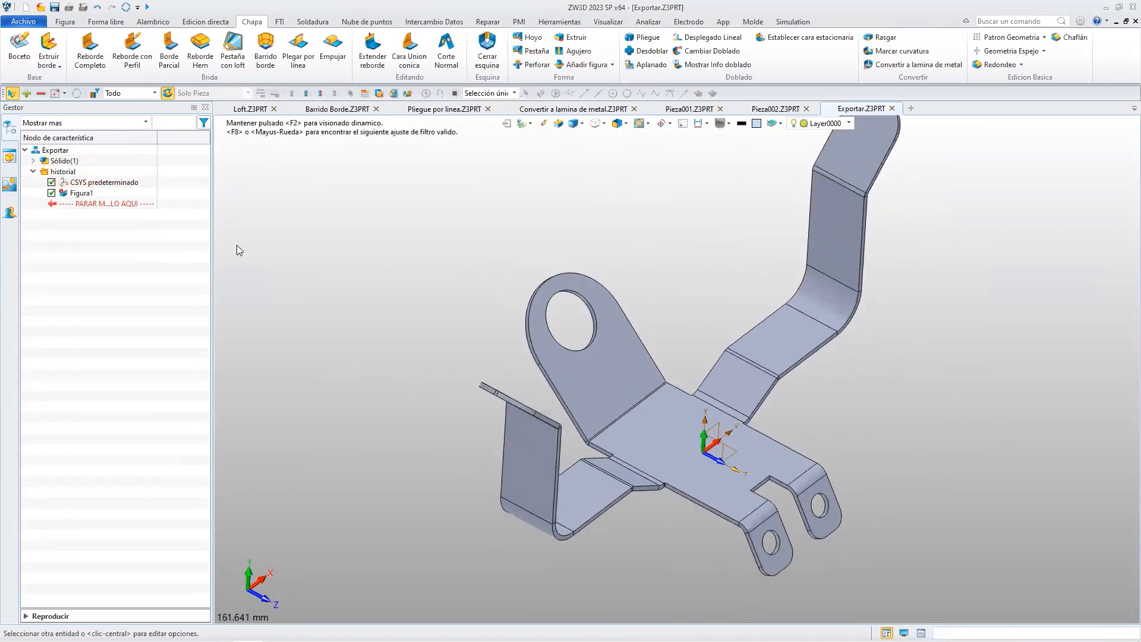
click(33, 162)
click(91, 172)
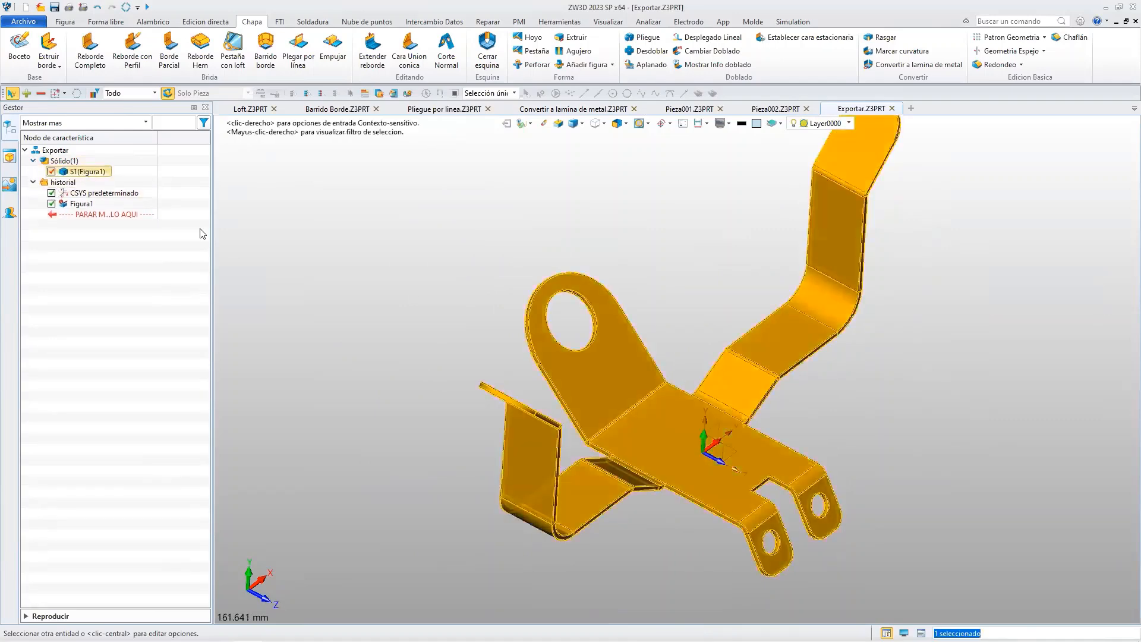
click(803, 358)
scroll(925, 413, up, 1)
middle_drag(896, 408, 643, 265)
middle_drag(724, 313, 829, 208)
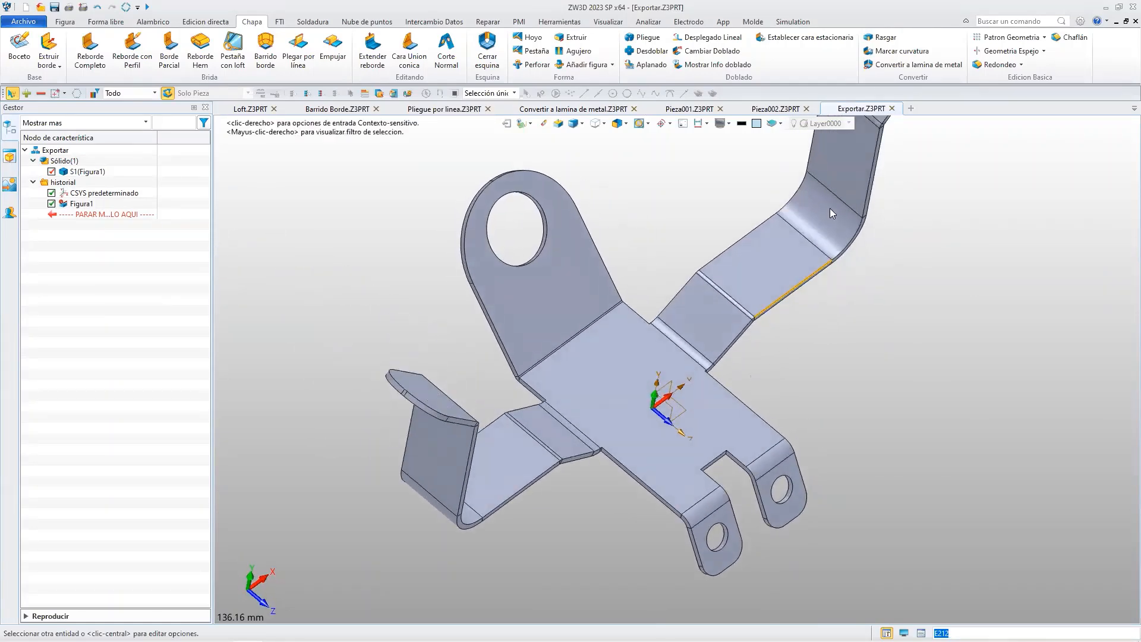
Convert the bracket to sheet metal, marking all bends with the central flat face as stationary, K-factor 0.41 and thickness 1.6 mm.
click(921, 68)
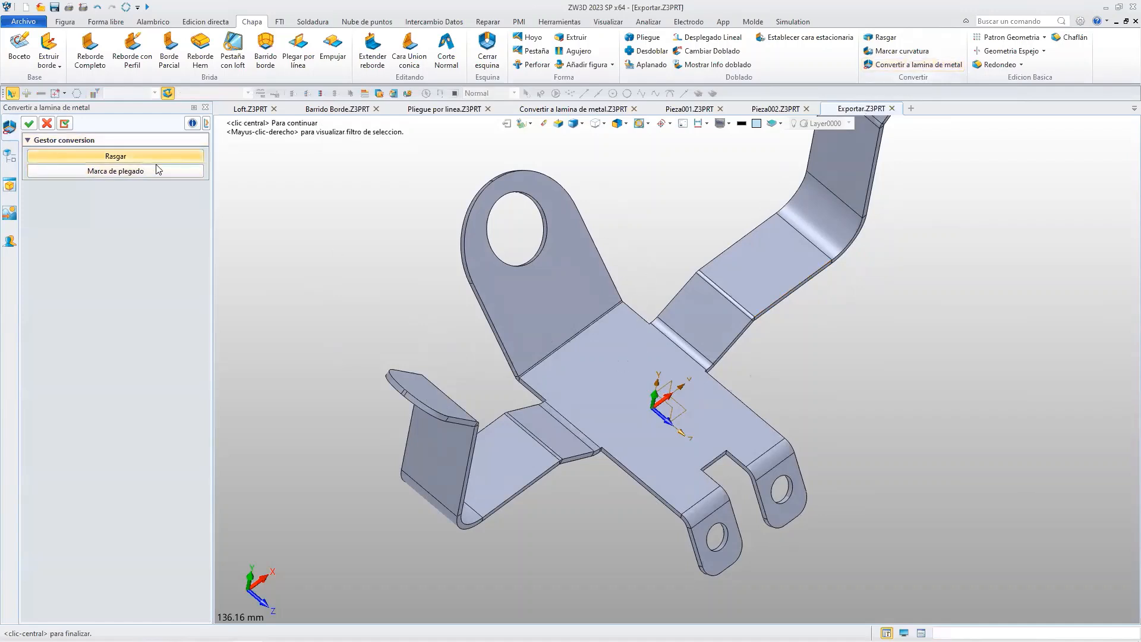
click(136, 171)
click(631, 377)
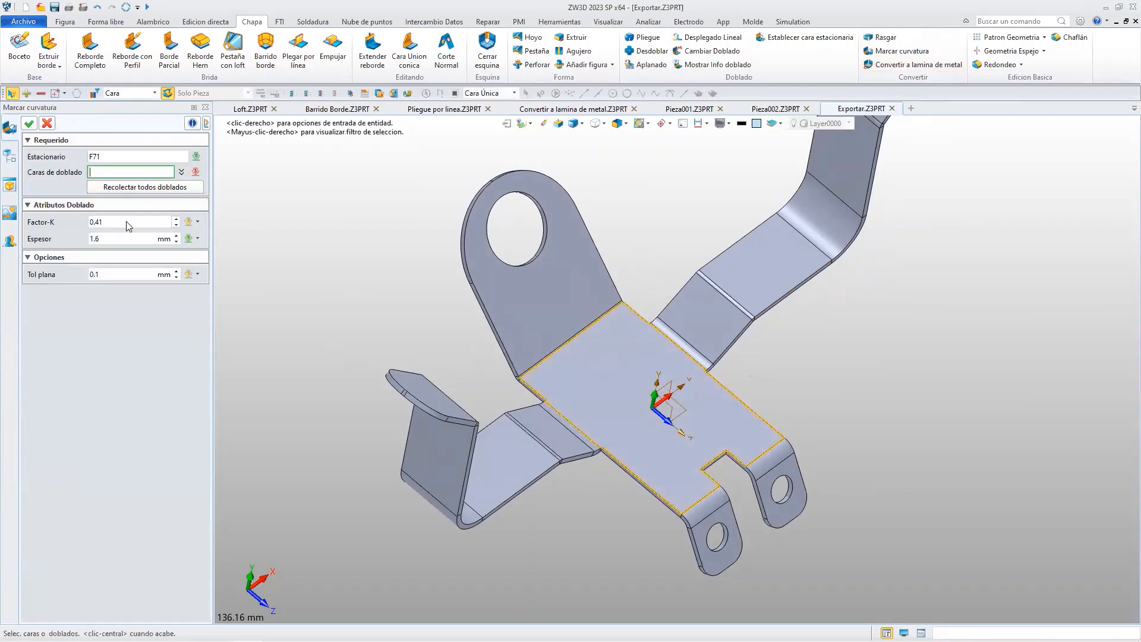
click(113, 188)
right_drag(848, 439, 826, 428)
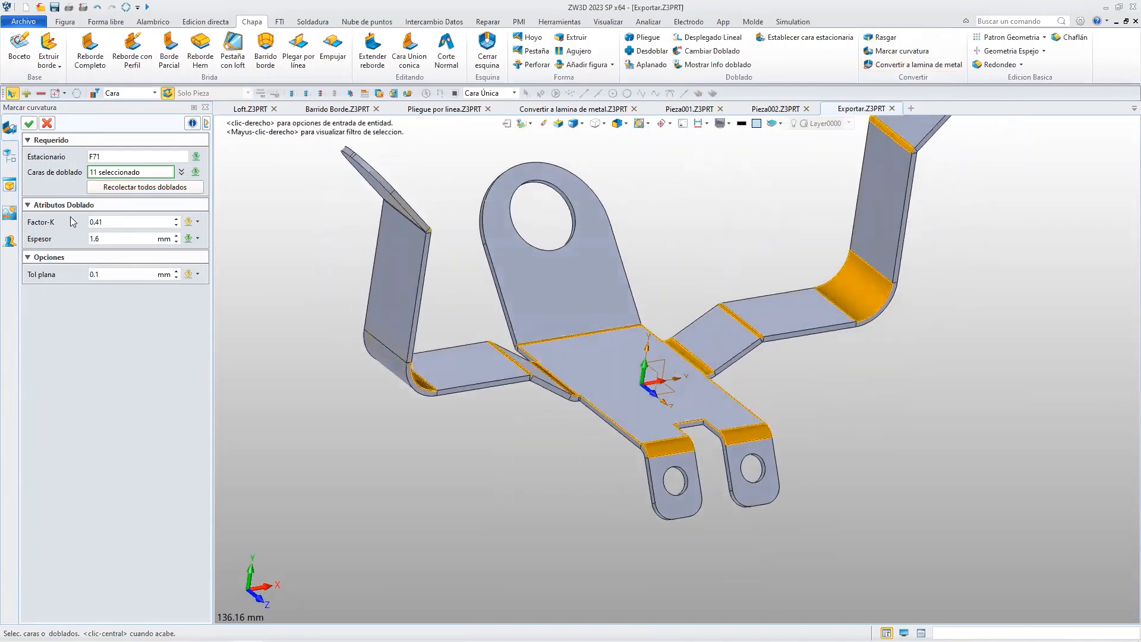
click(28, 123)
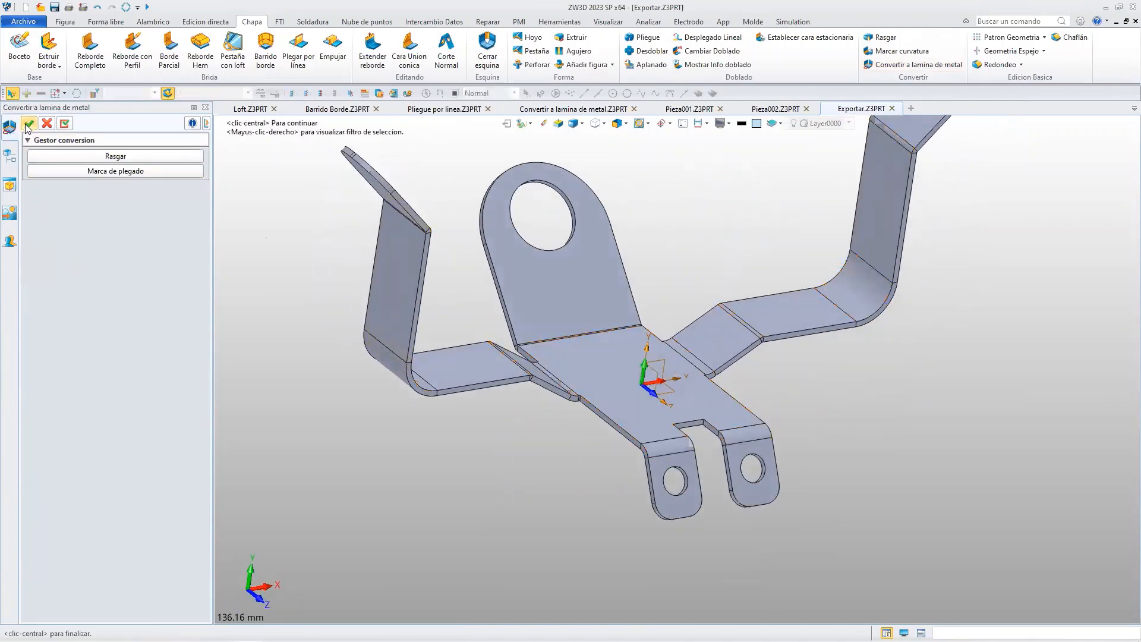
click(29, 124)
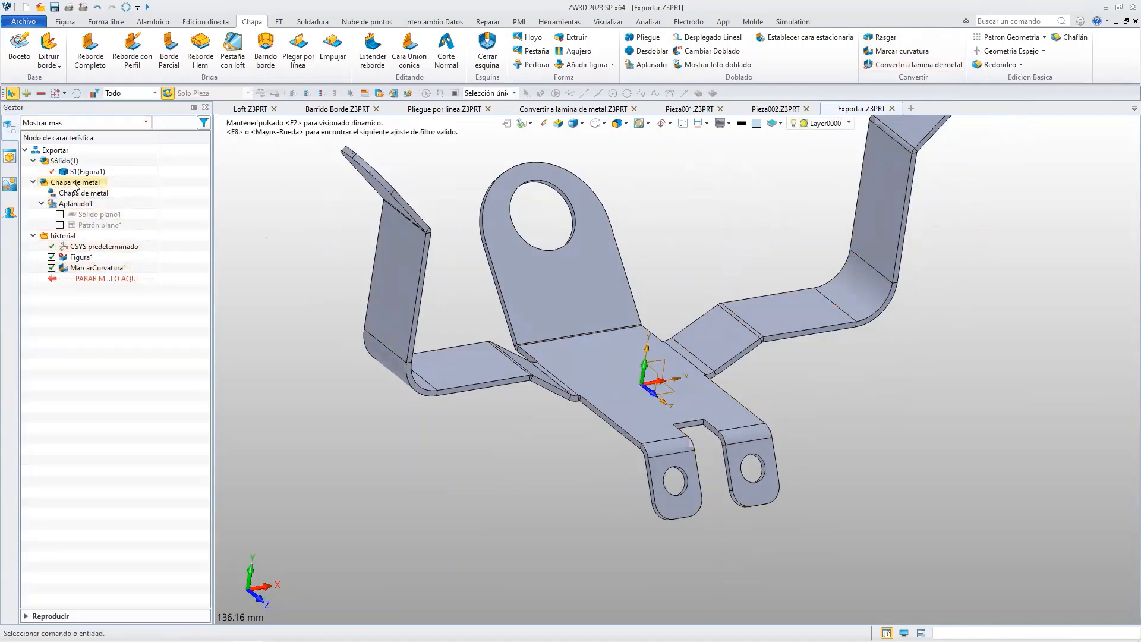
Unfold the whole converted bracket and examine the flattened sheet from several angles.
click(647, 51)
click(601, 347)
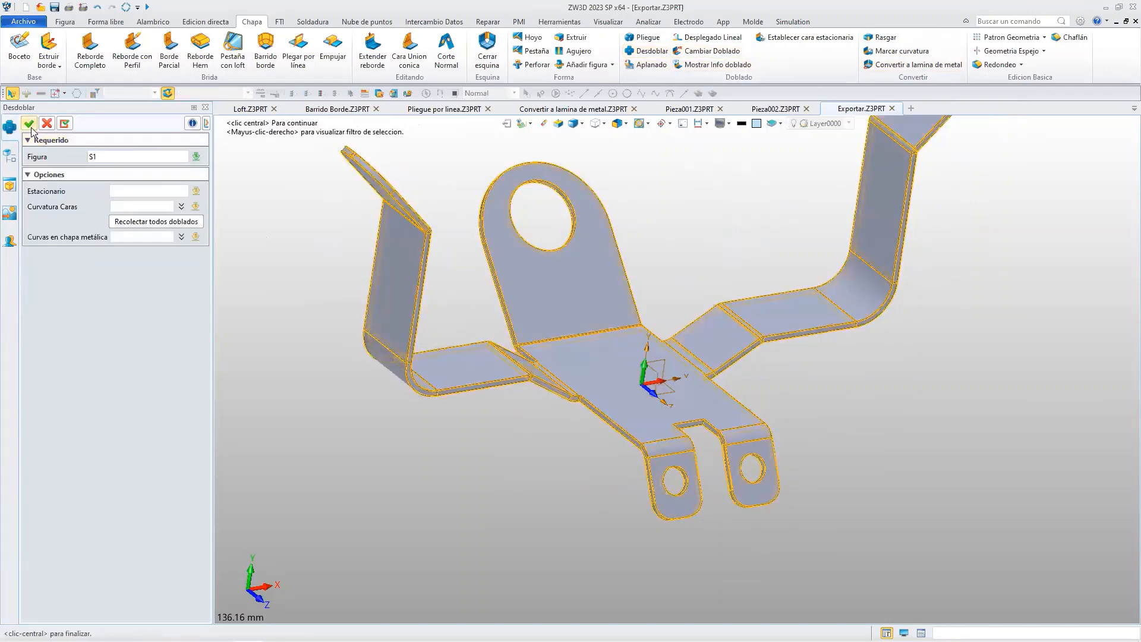
middle_click(745, 436)
scroll(733, 438, down, 3)
right_drag(728, 387, 707, 441)
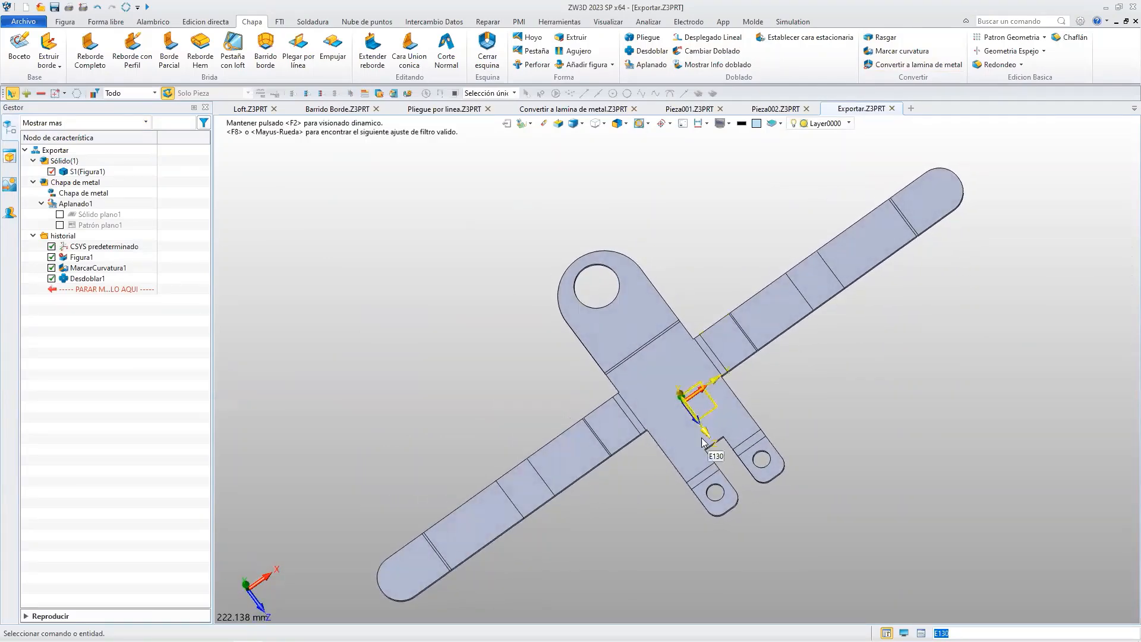
right_drag(811, 464, 782, 323)
mouse_move(683, 455)
right_down()
mouse_move(767, 418)
mouse_move(728, 482)
mouse_move(693, 422)
mouse_move(686, 474)
mouse_move(681, 466)
right_up()
click(95, 51)
click(530, 392)
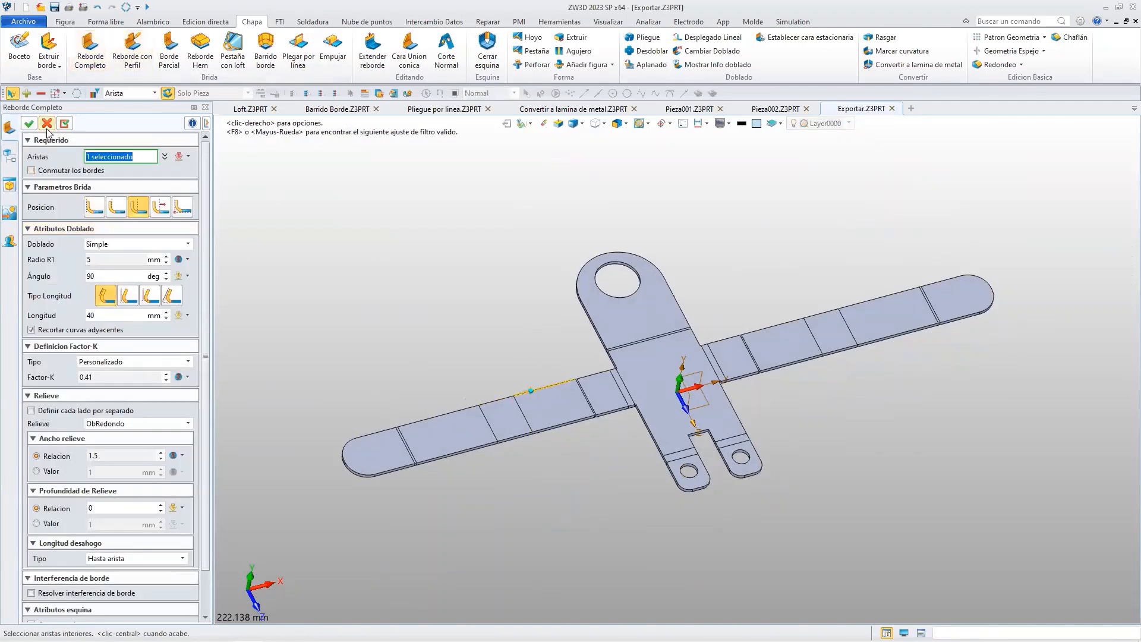
key(Escape)
Delete the Desdoblar1 unfold feature from the bracket's history.
click(88, 278)
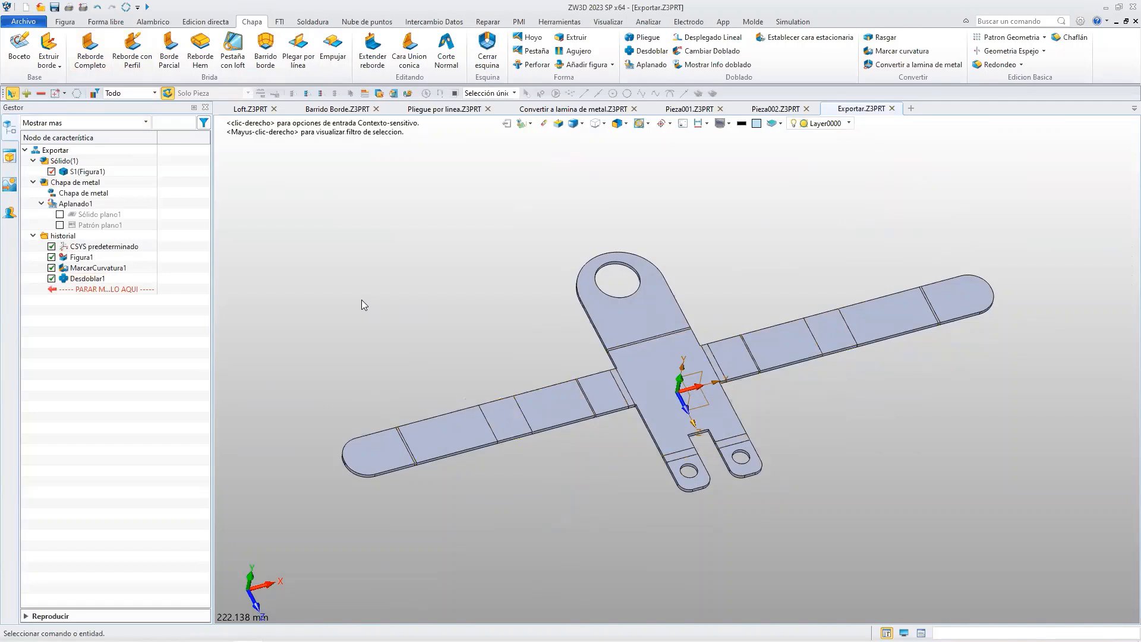
key(Delete)
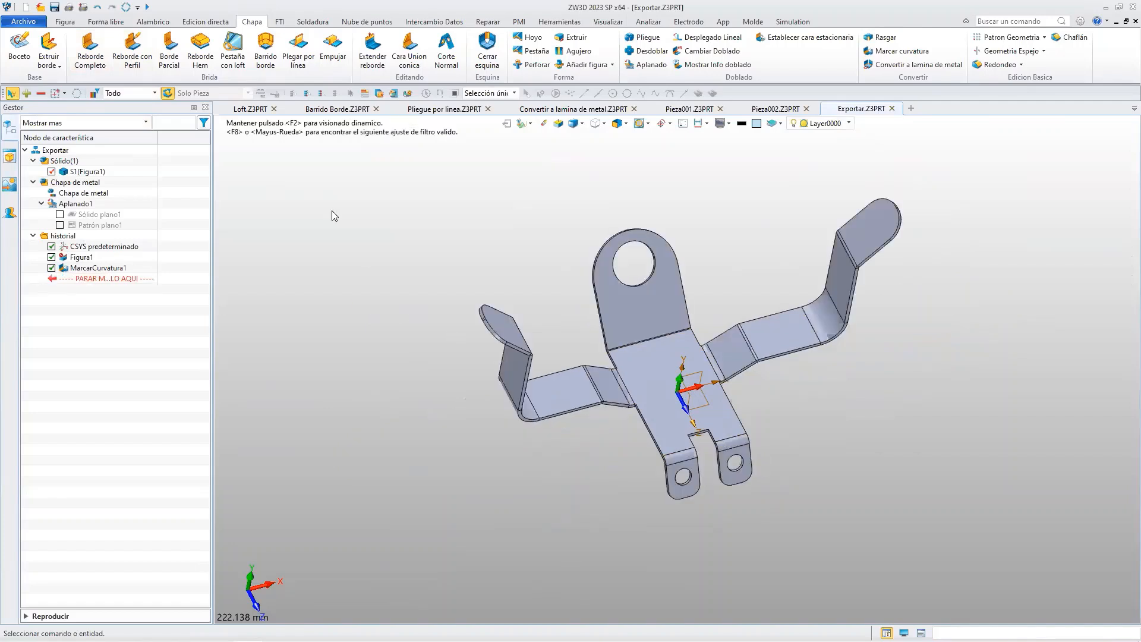
Add full flanges 40 mm long at 90 degrees with a 5 mm bend radius to the front edges of both side arms.
click(90, 48)
click(778, 356)
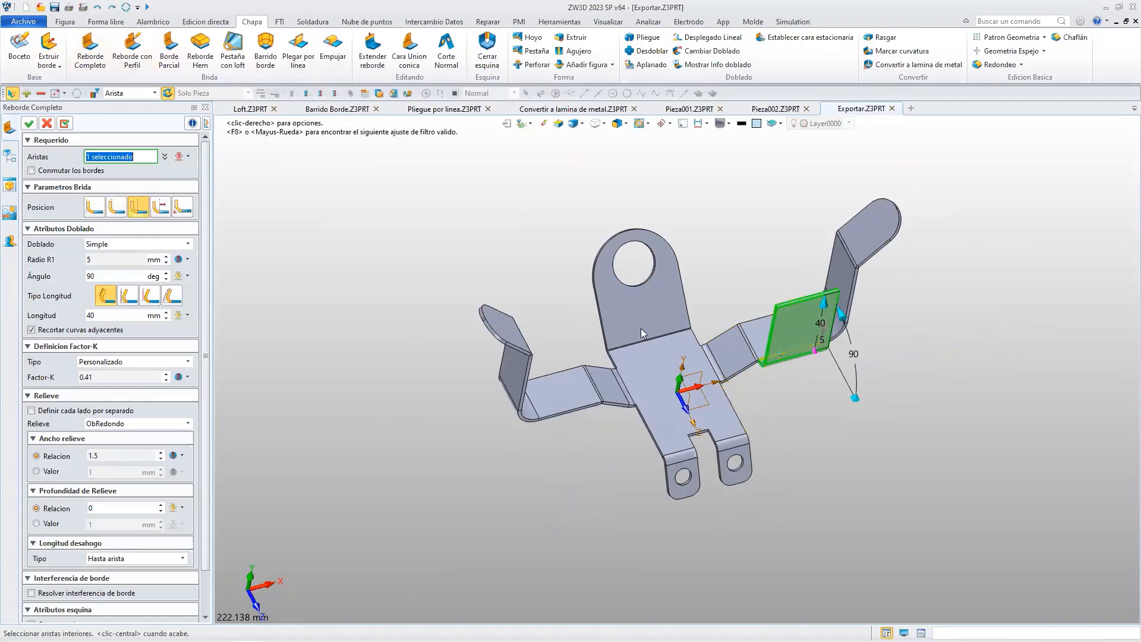
click(595, 410)
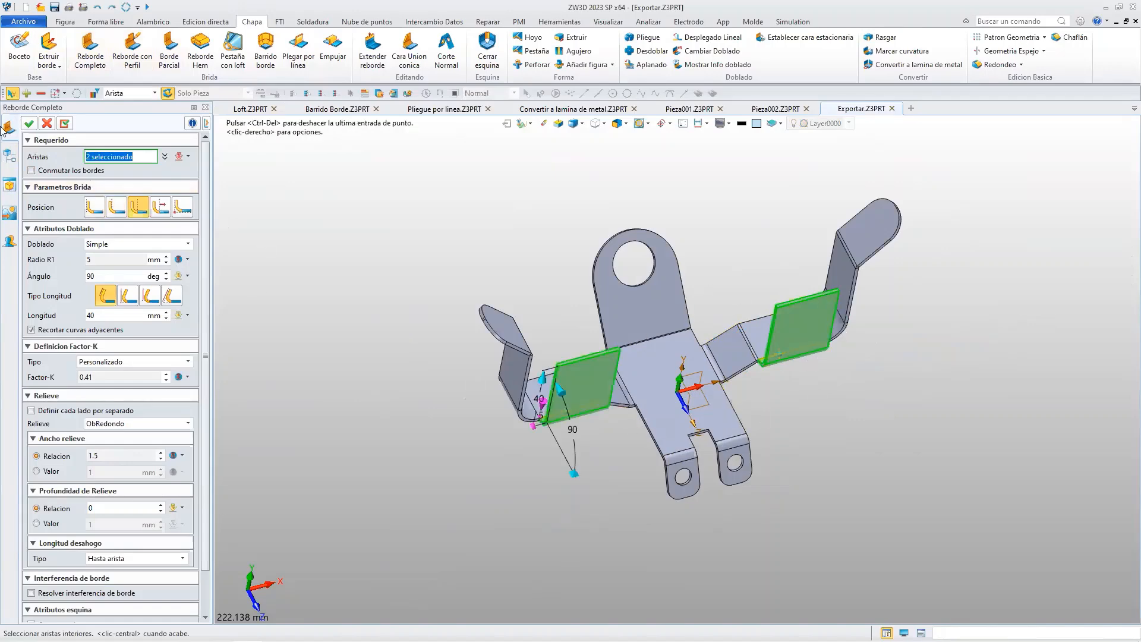
click(27, 123)
middle_drag(820, 408, 918, 445)
right_drag(919, 458, 871, 499)
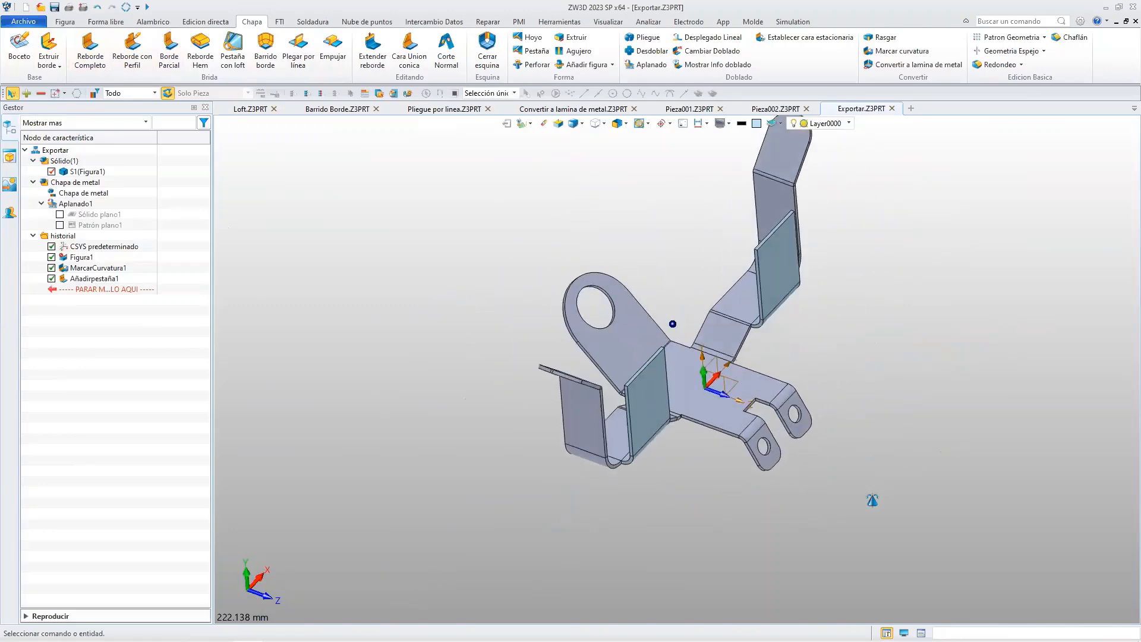
Unfold the whole bracket with its two new flanges and examine the flat sheet.
click(652, 53)
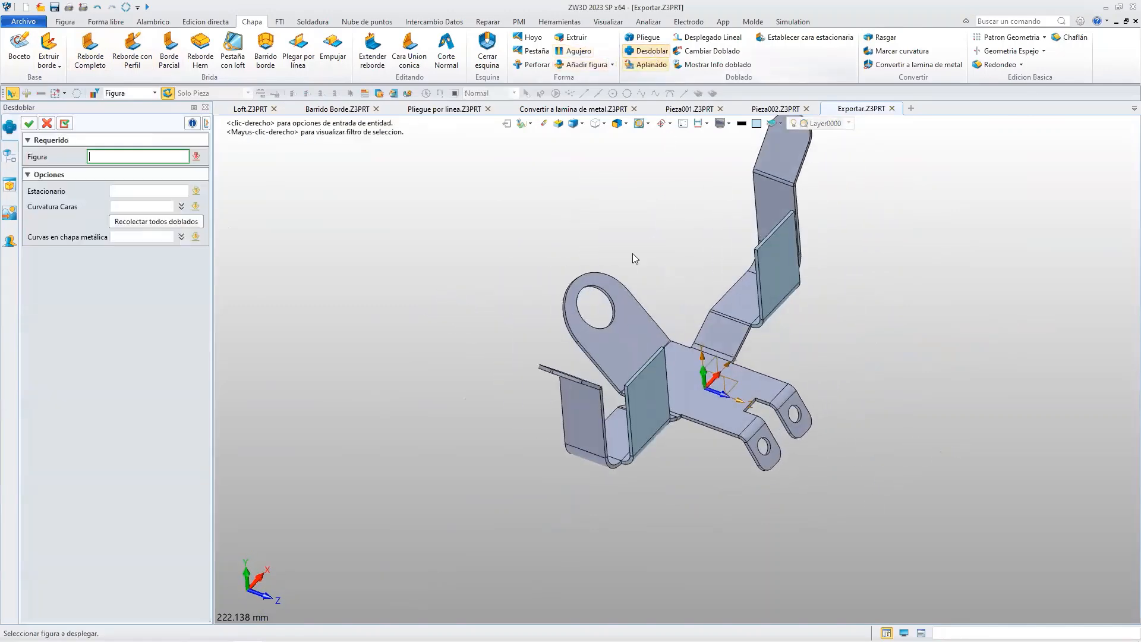
click(688, 355)
click(29, 123)
right_drag(723, 305, 705, 420)
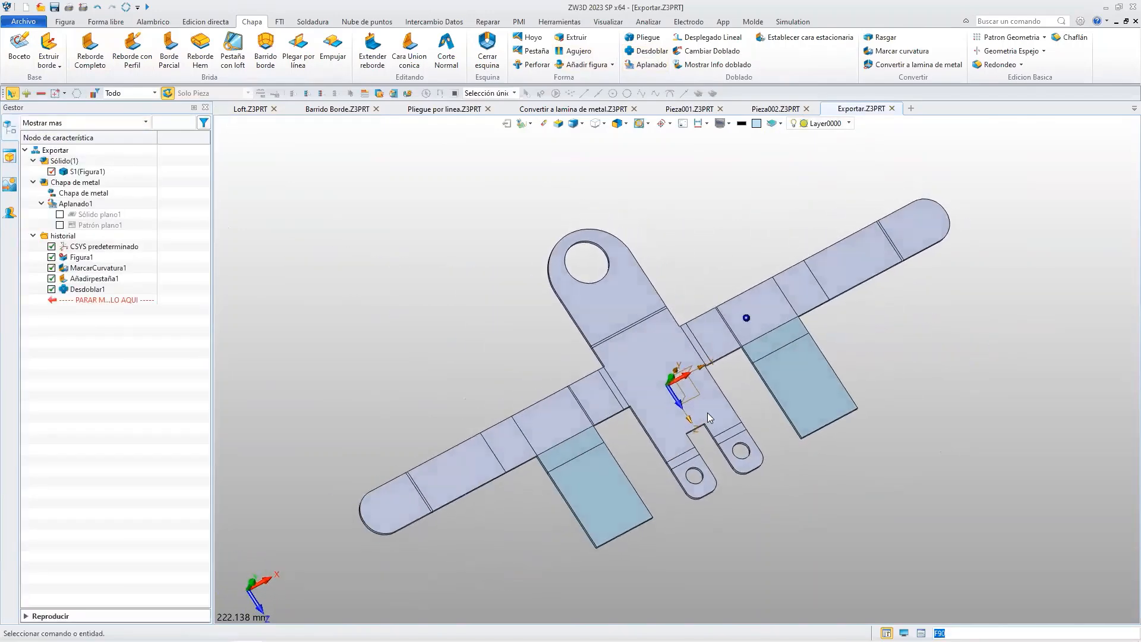
mouse_move(616, 457)
right_down()
mouse_move(611, 427)
mouse_move(679, 444)
mouse_move(609, 438)
mouse_move(612, 449)
right_up()
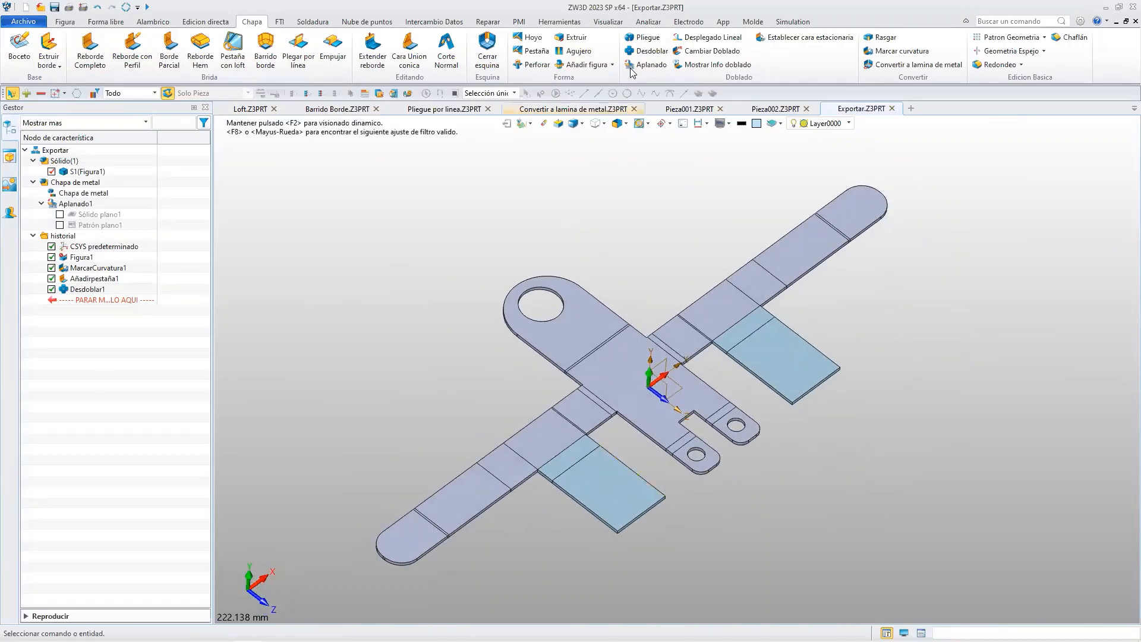
Start the fold command with the whole flattened bracket as the shape to fold back.
click(645, 38)
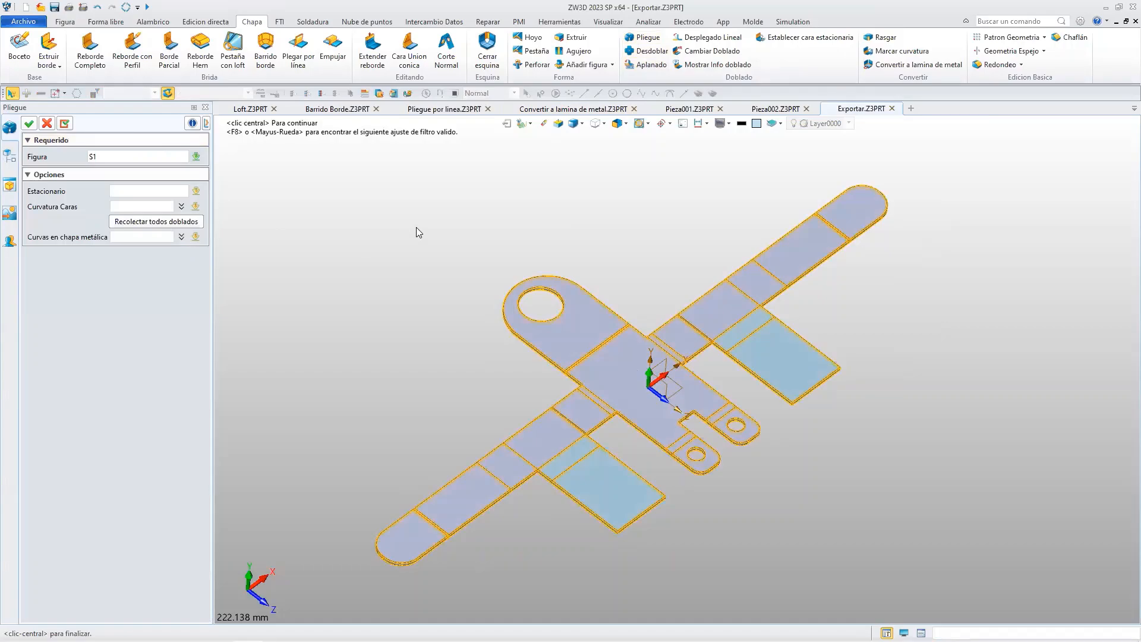
key(alt+Tab)
key(Right)
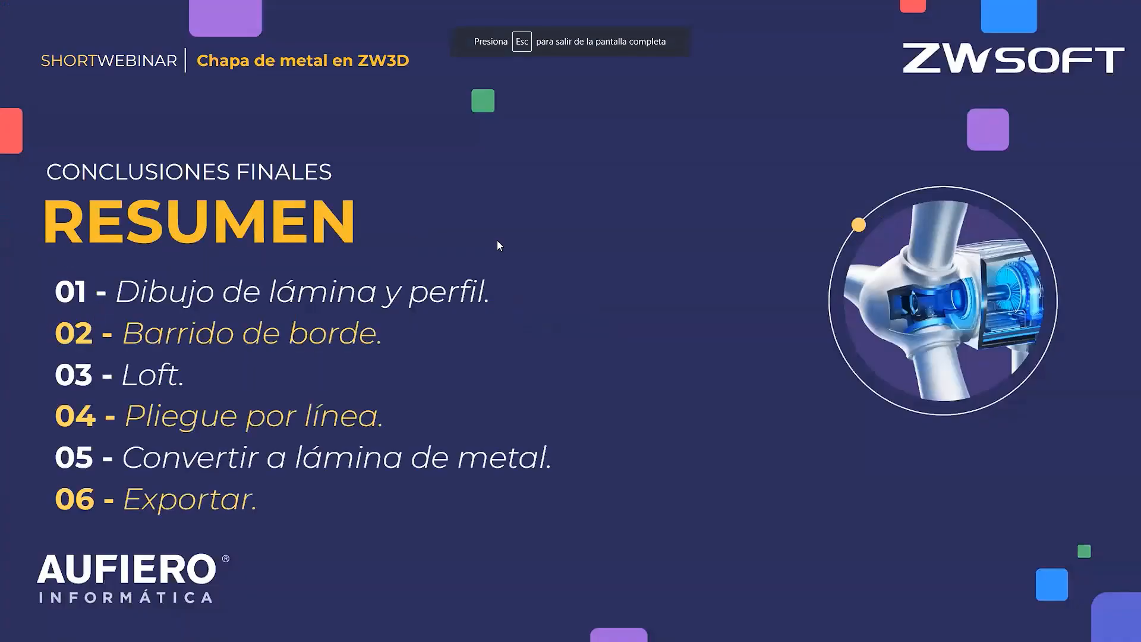